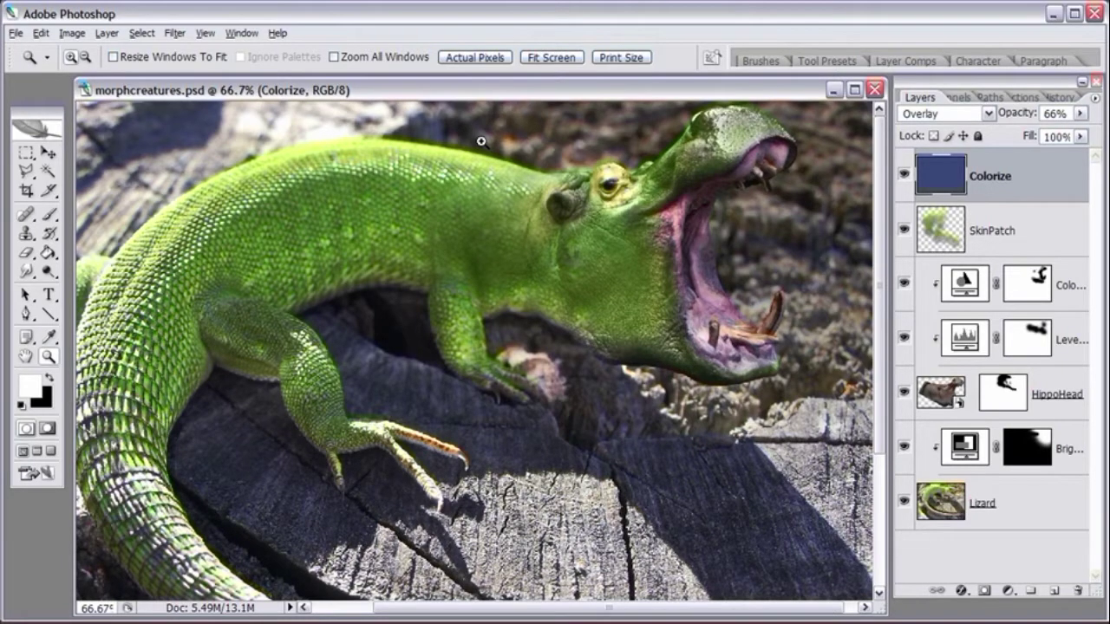
pyautogui.hotkey('alt', 'Tab')
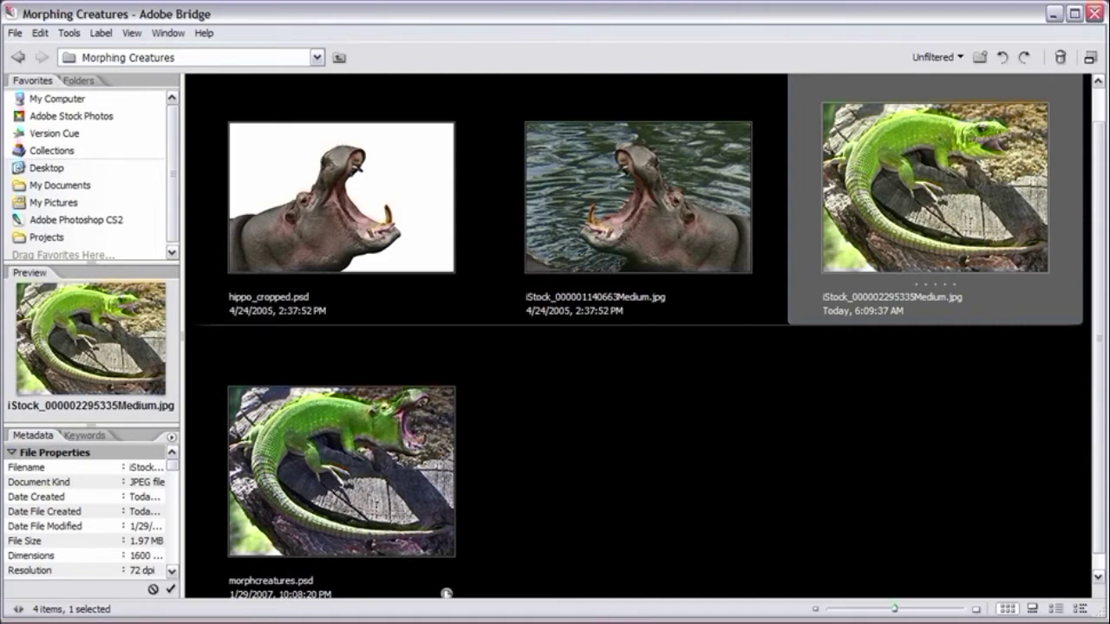
pyautogui.click(656, 250)
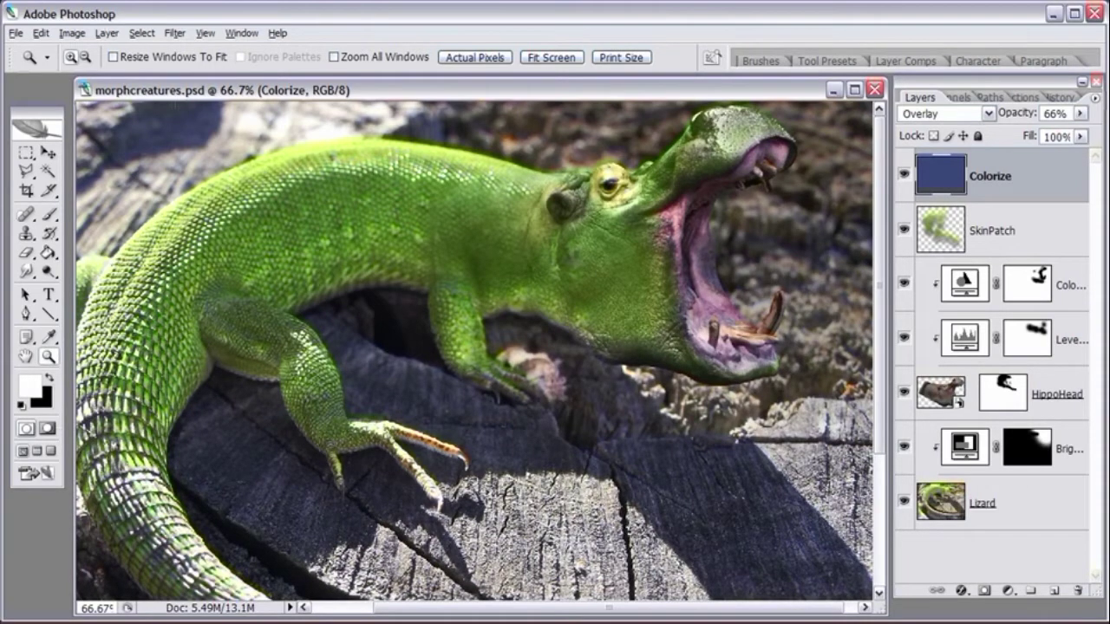
# Step: Hide and reshow the HippoHead and Colorize layers of morphcreatures.psd to compare the composite with and without each
pyautogui.click(904, 395)
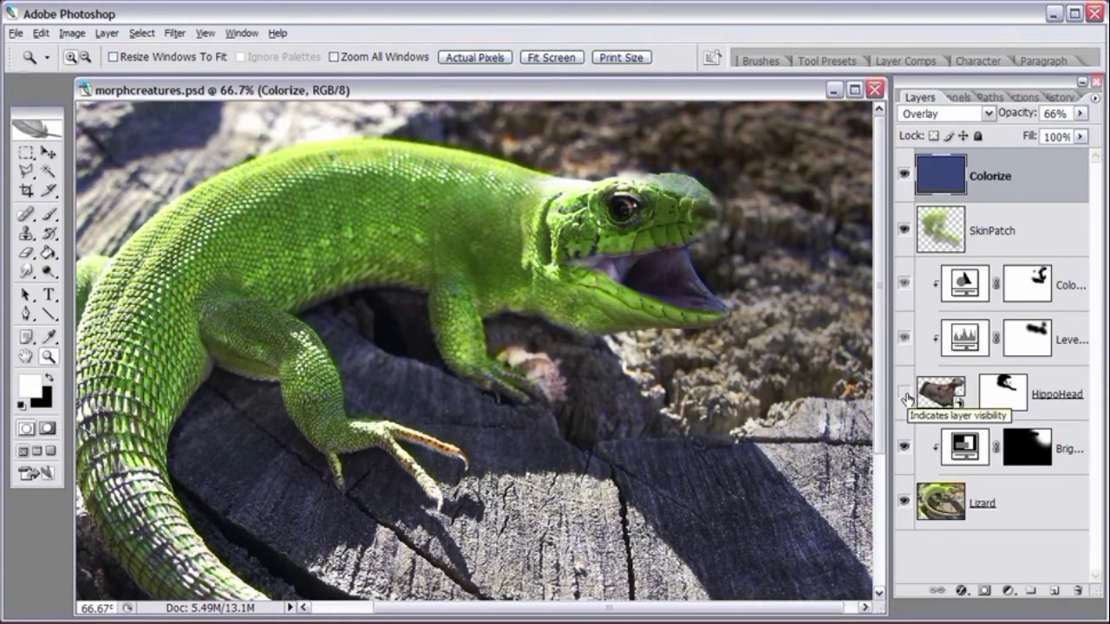
pyautogui.click(906, 395)
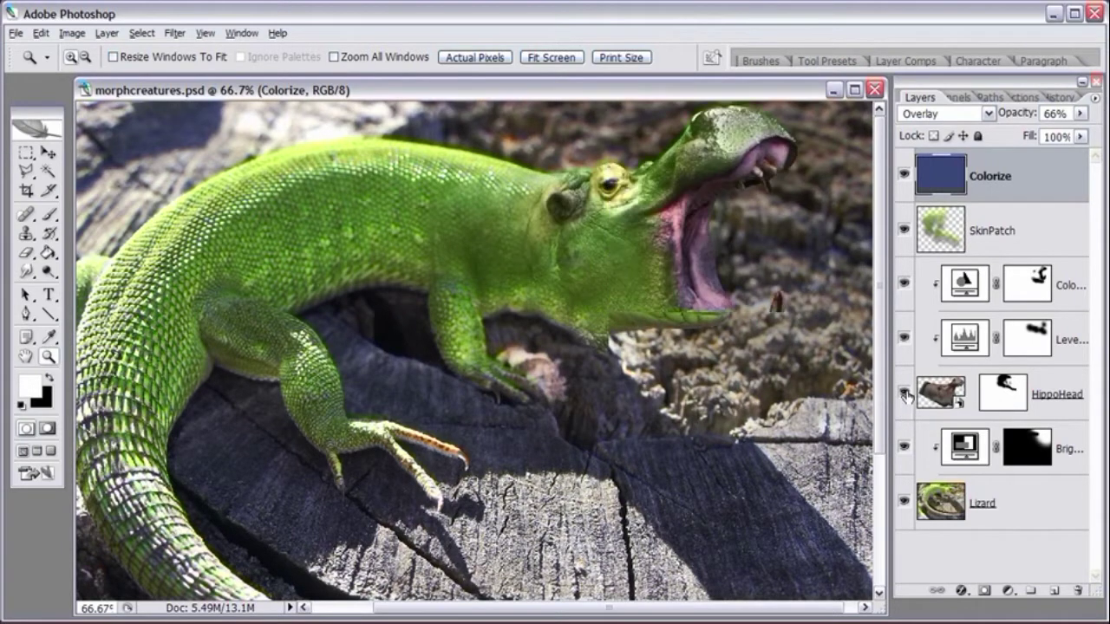
pyautogui.click(904, 176)
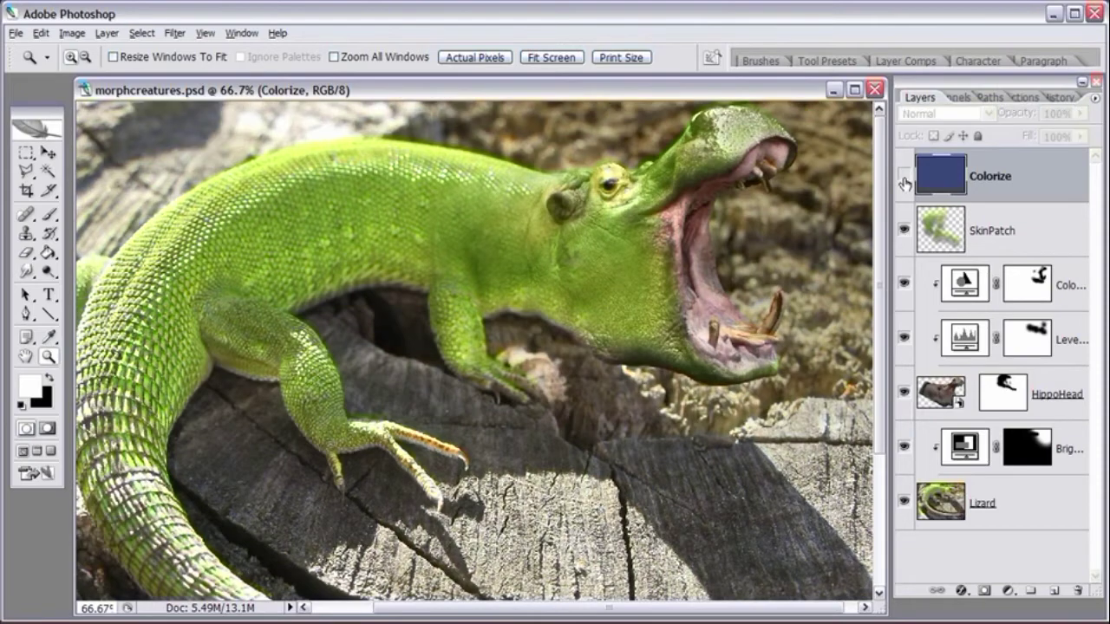
pyautogui.click(904, 178)
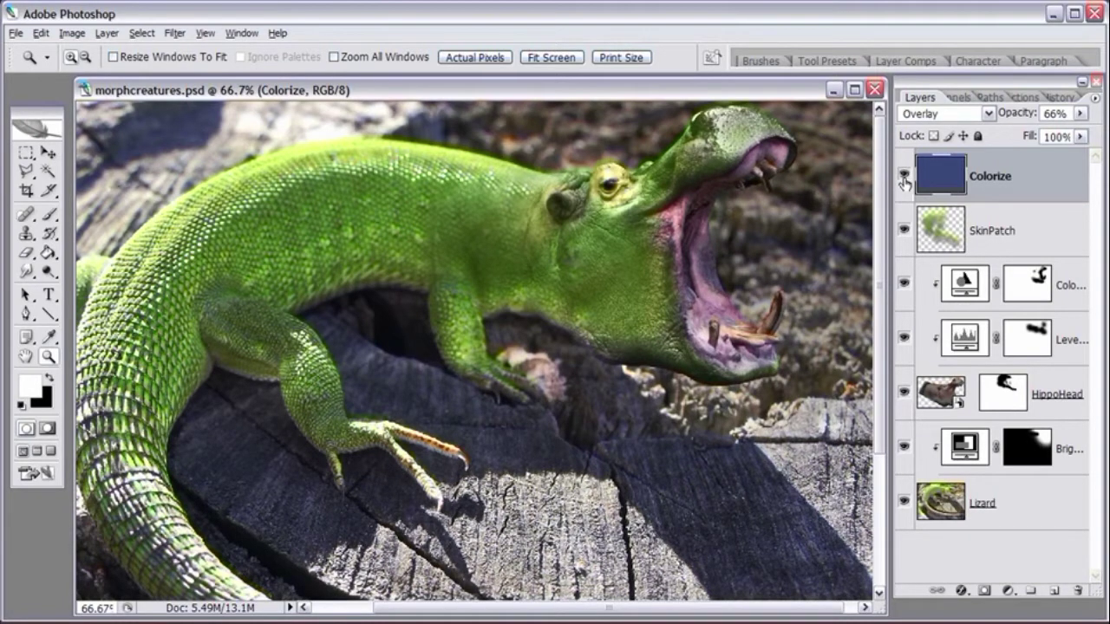
pyautogui.click(905, 178)
pyautogui.click(905, 178)
# Step: Hide and reshow the adjustment layer clipped to the Lizard layer to check its effect on the background
pyautogui.click(906, 446)
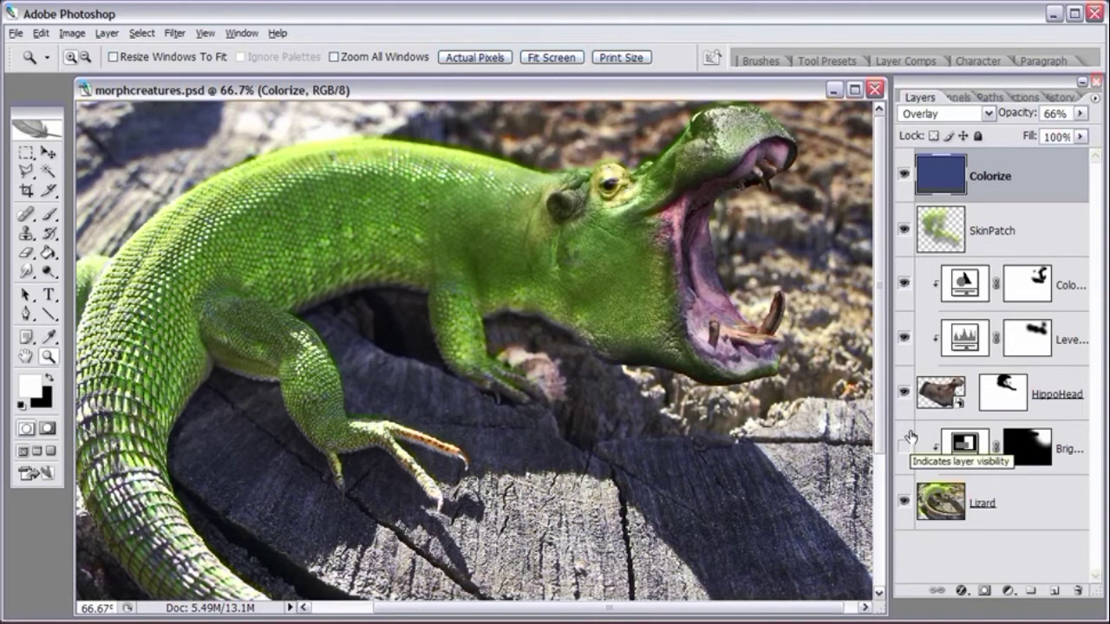
pyautogui.click(905, 446)
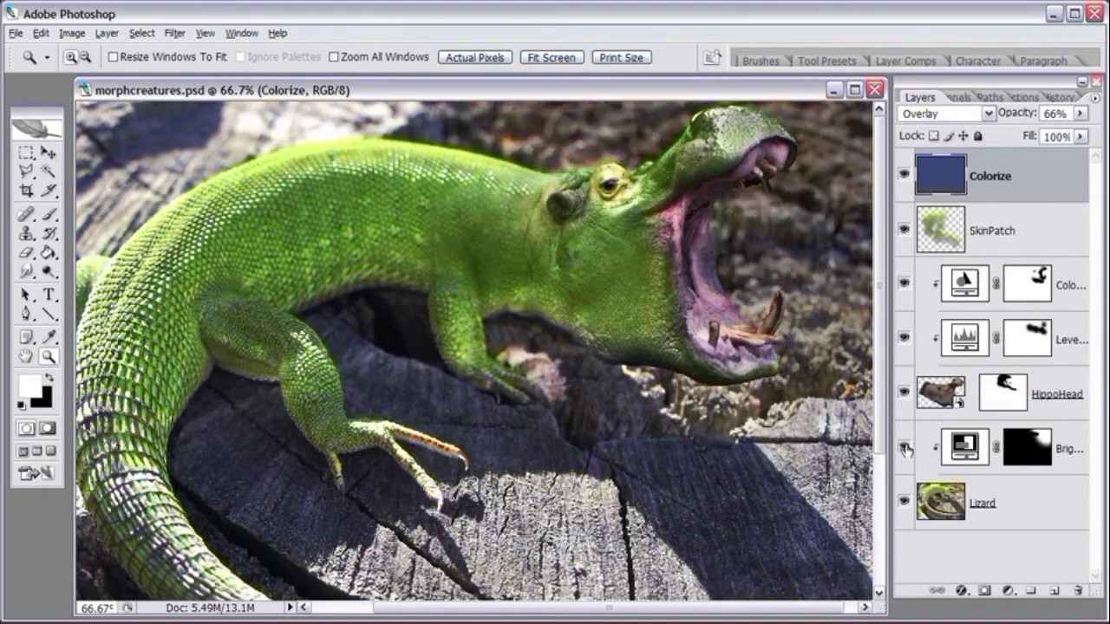
pyautogui.click(905, 446)
pyautogui.click(905, 446)
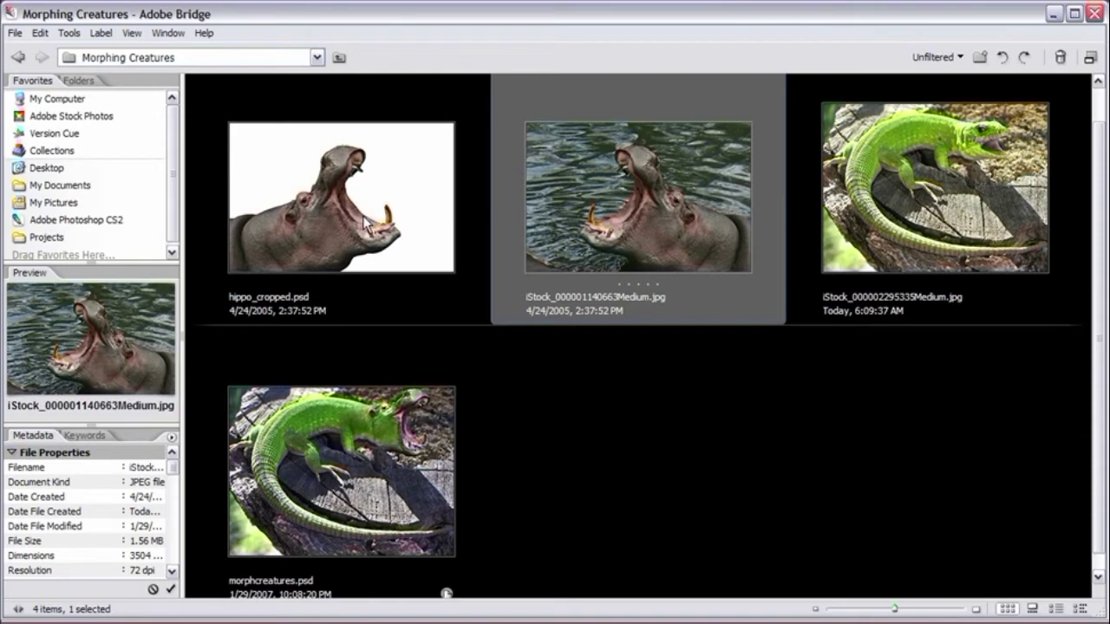
# Step: Enlarge the thumbnails in Adobe Bridge and preview hippo_cropped.psd, the original lizard photo and morphcreatures.psd
pyautogui.click(932, 610)
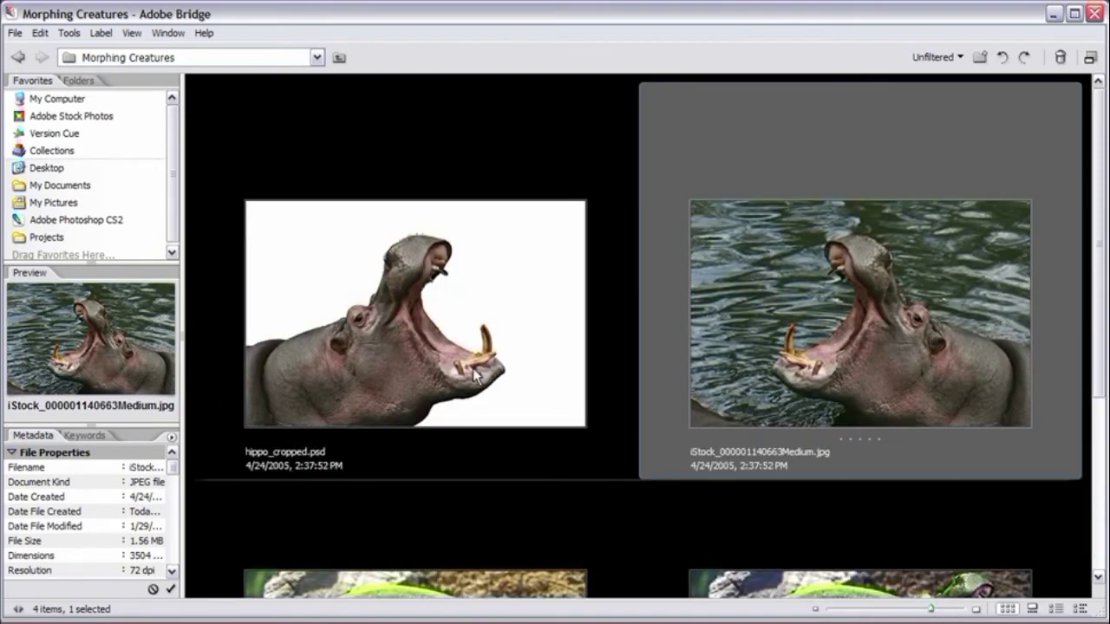
pyautogui.click(384, 347)
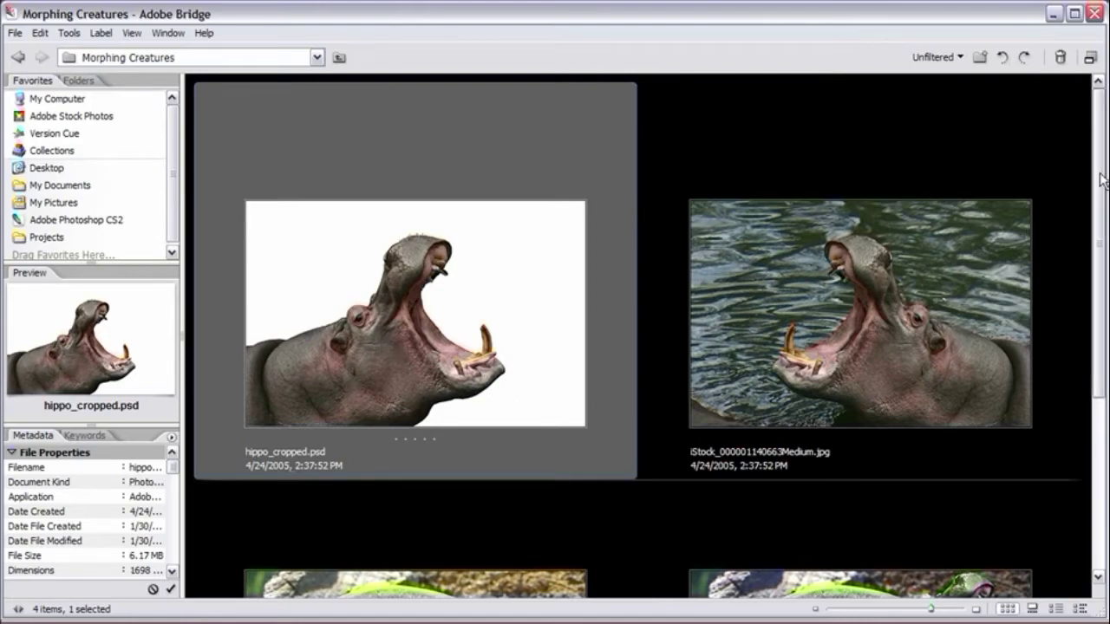
pyautogui.moveTo(1099, 183); pyautogui.dragTo(1068, 412)
pyautogui.click(397, 399)
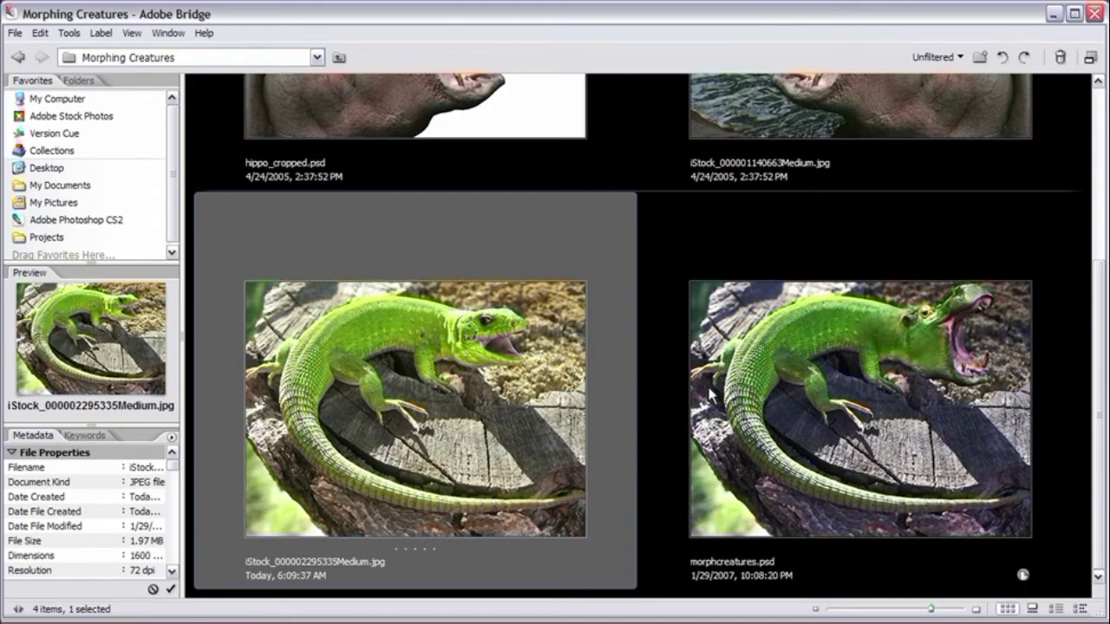
pyautogui.click(811, 392)
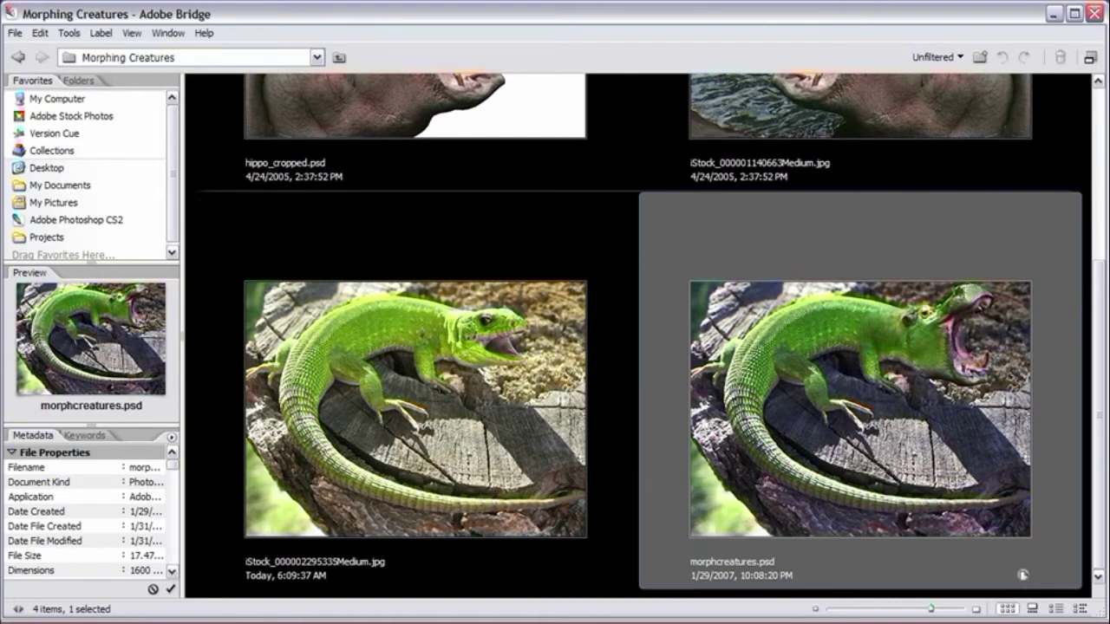
pyautogui.moveTo(1101, 392); pyautogui.dragTo(1103, 353)
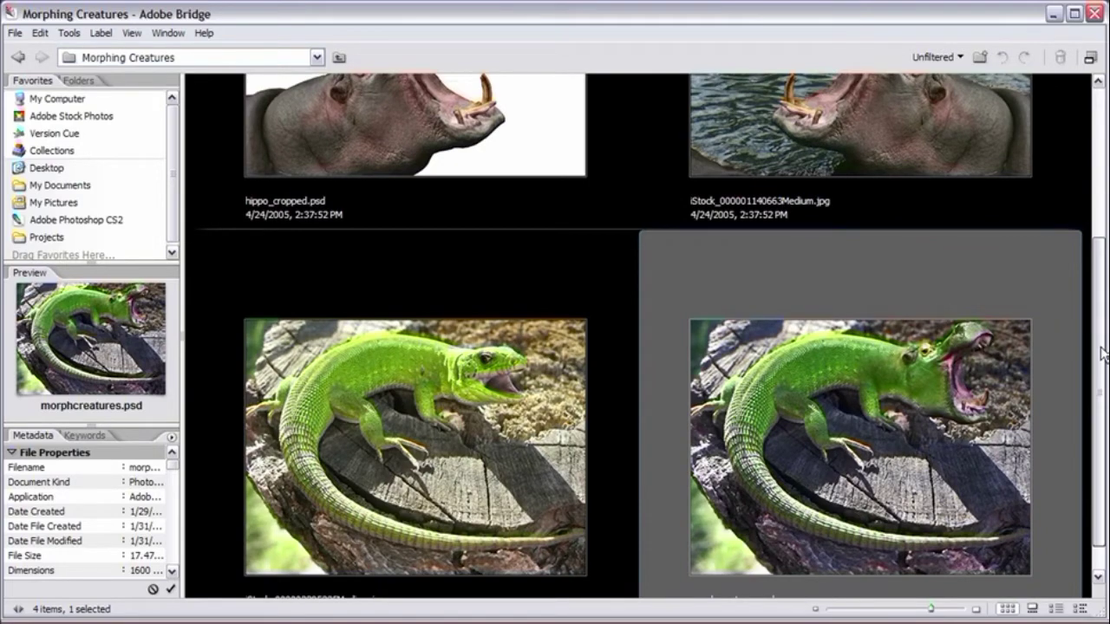
pyautogui.doubleClick(347, 372)
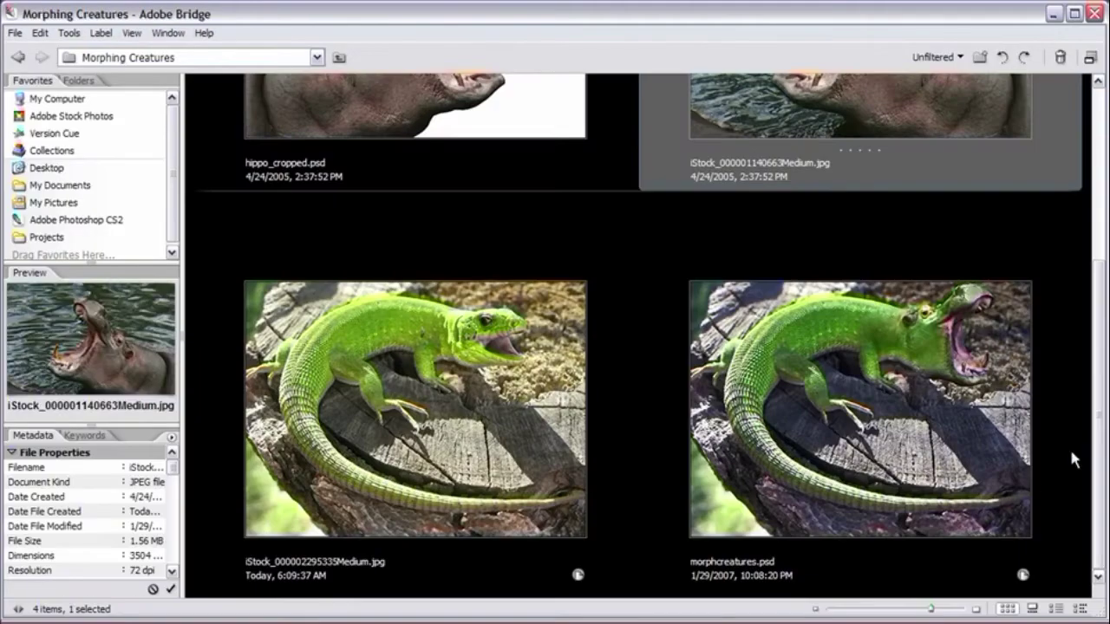
pyautogui.moveTo(1101, 448); pyautogui.dragTo(1097, 285)
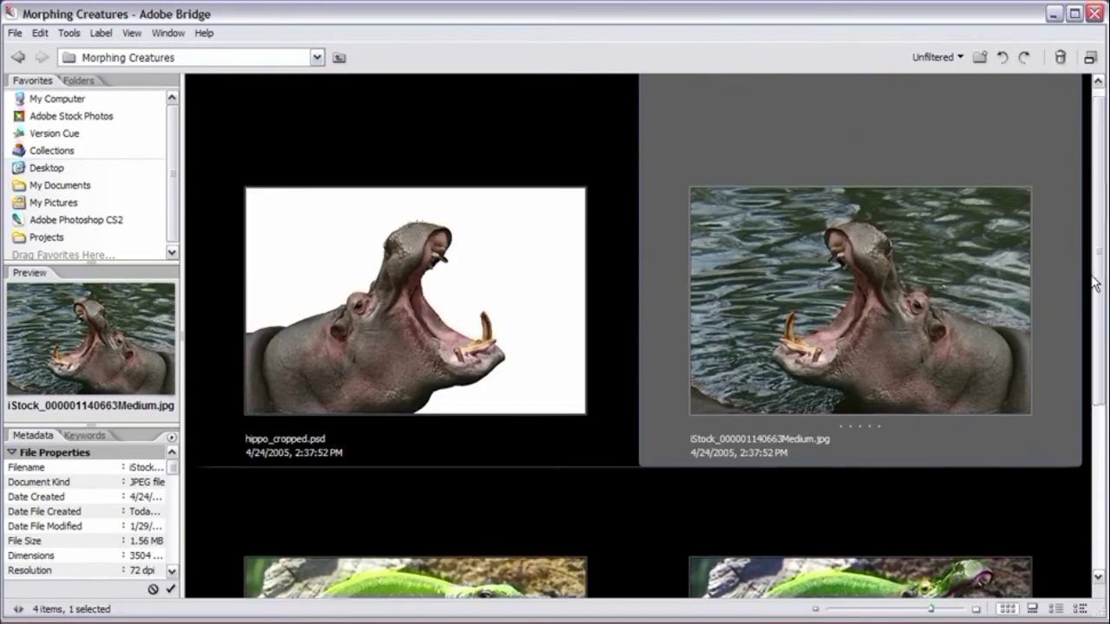
pyautogui.doubleClick(835, 314)
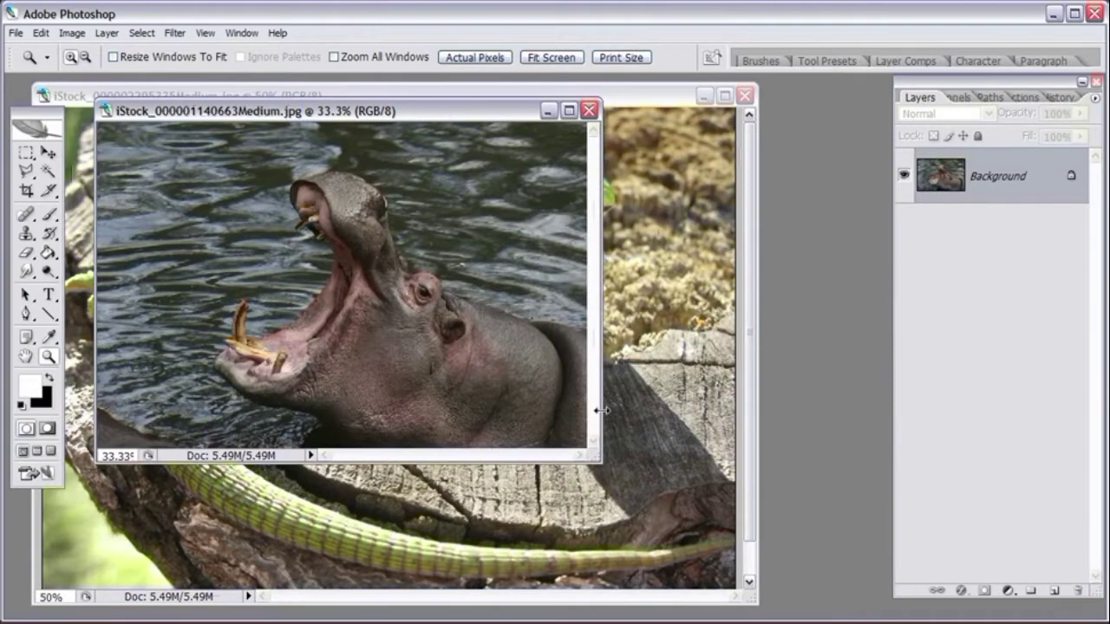
# Step: Resize the hippo image window to leave a margin around the photo, and move it aside to uncover the lizard
pyautogui.moveTo(599, 463); pyautogui.dragTo(704, 555)
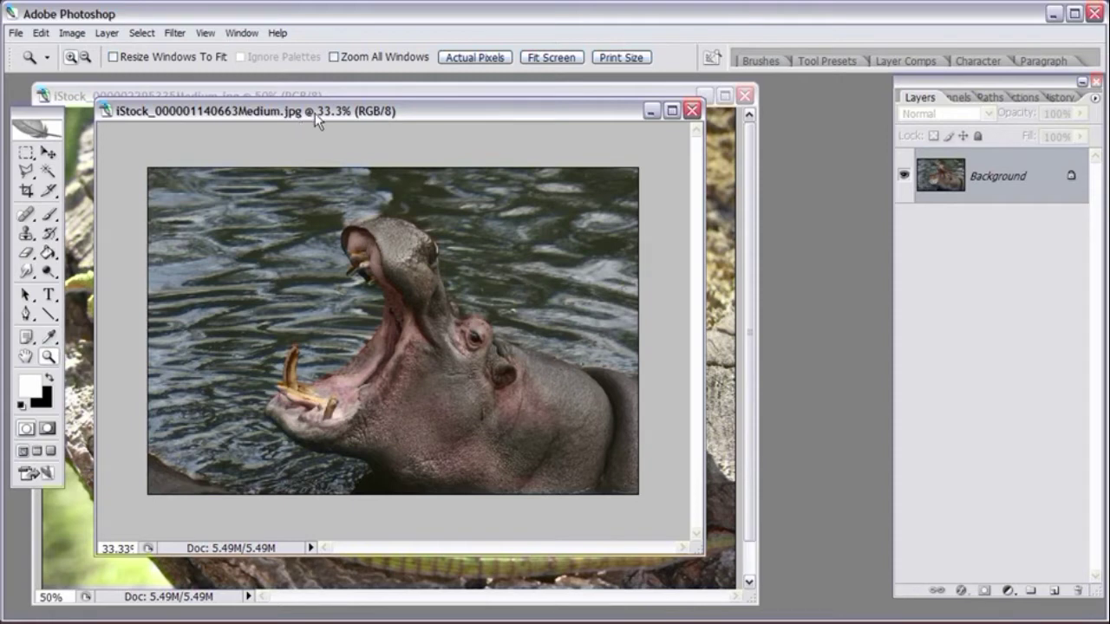
pyautogui.moveTo(295, 112); pyautogui.dragTo(388, 112)
pyautogui.moveTo(786, 549); pyautogui.dragTo(743, 532)
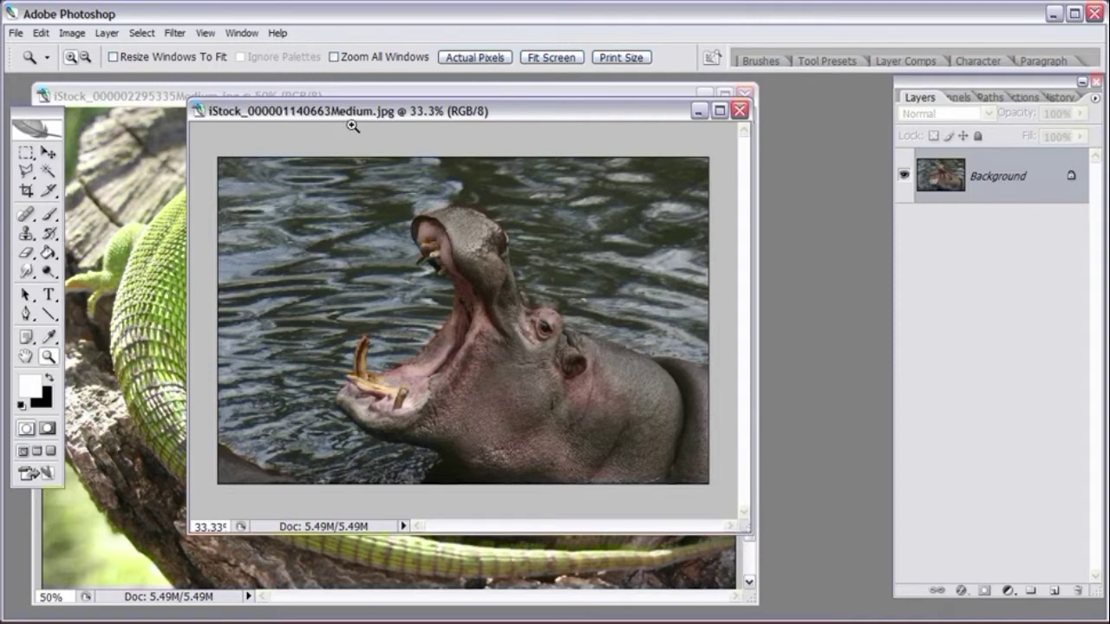
pyautogui.moveTo(699, 113); pyautogui.dragTo(1044, 117)
# Step: Bring the lizard and hippo windows to the front alternately, repositioning the hippo window, to compare the two source images
pyautogui.click(506, 91)
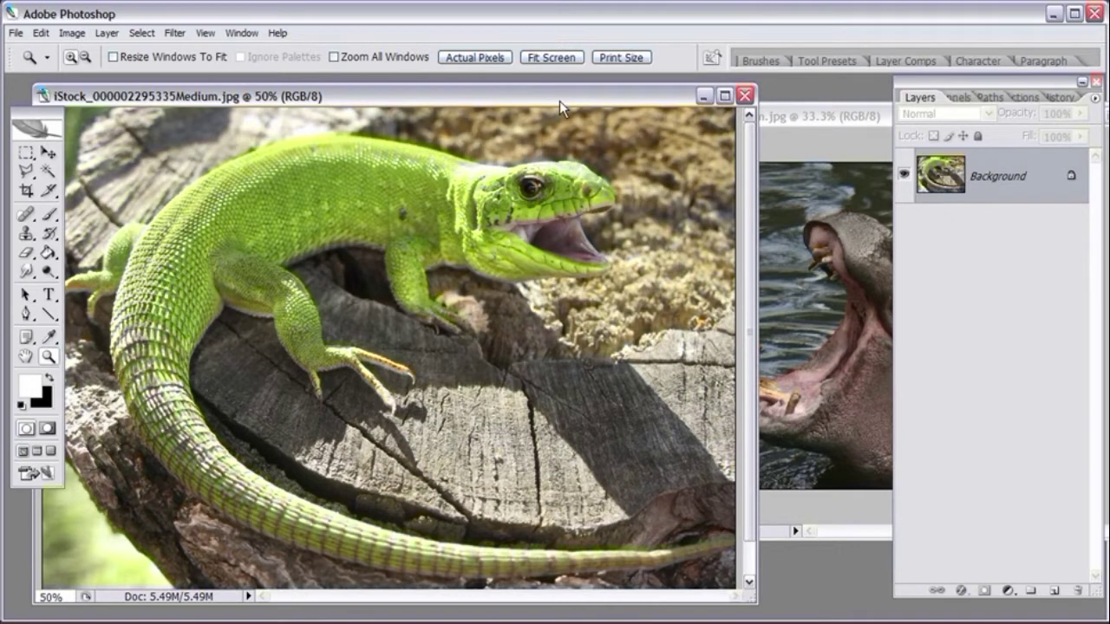
pyautogui.click(779, 120)
pyautogui.moveTo(780, 122); pyautogui.dragTo(522, 120)
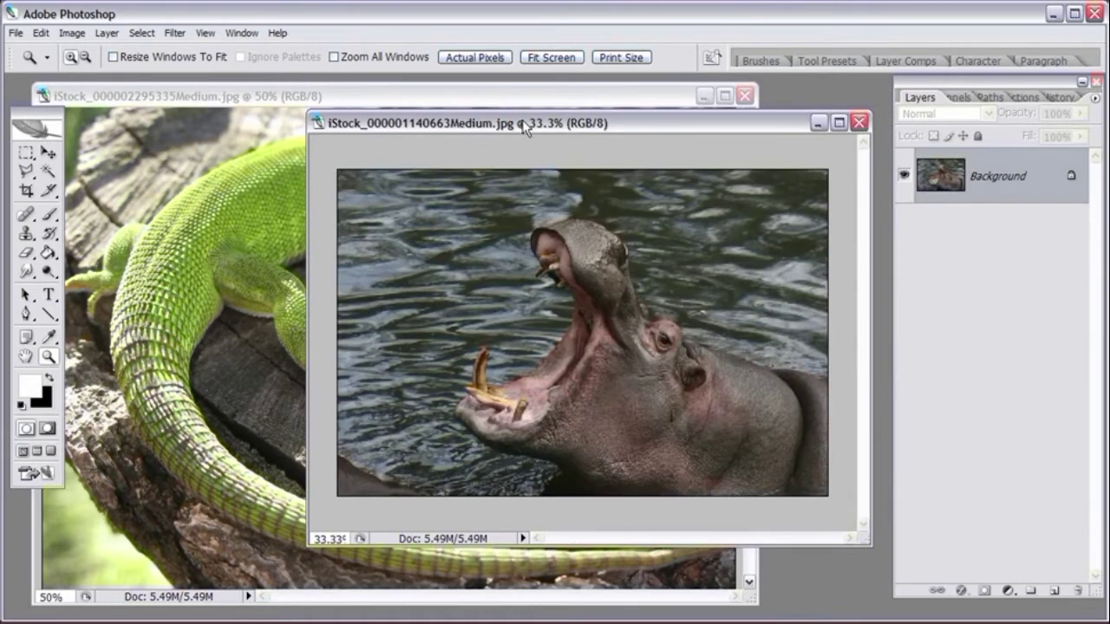
pyautogui.moveTo(512, 125); pyautogui.dragTo(737, 221)
pyautogui.click(520, 94)
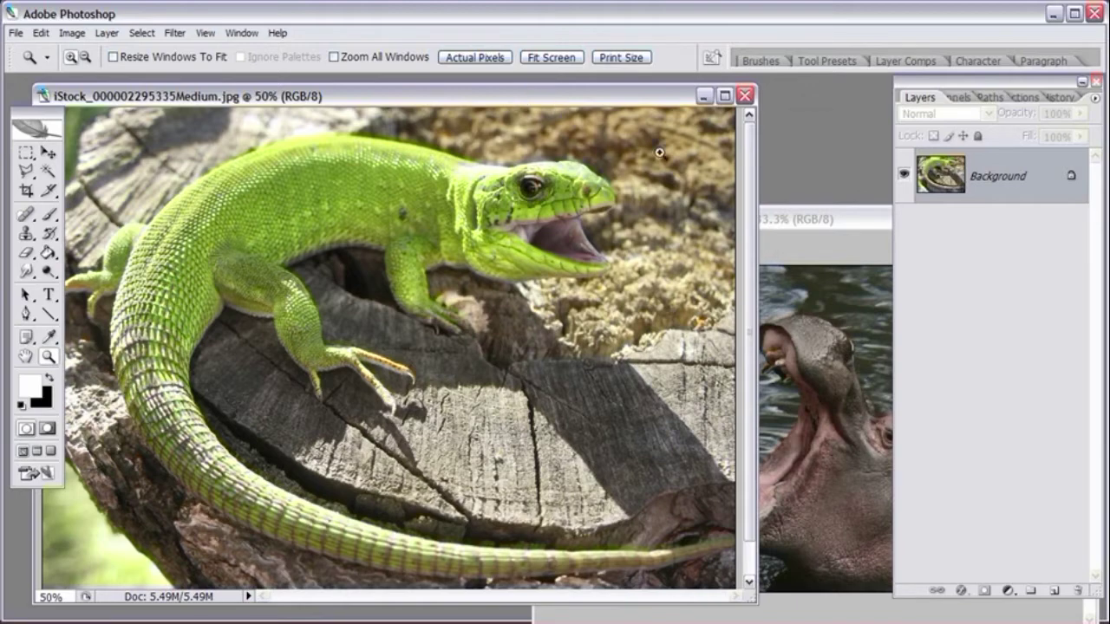
pyautogui.click(786, 220)
pyautogui.moveTo(743, 220); pyautogui.dragTo(500, 180)
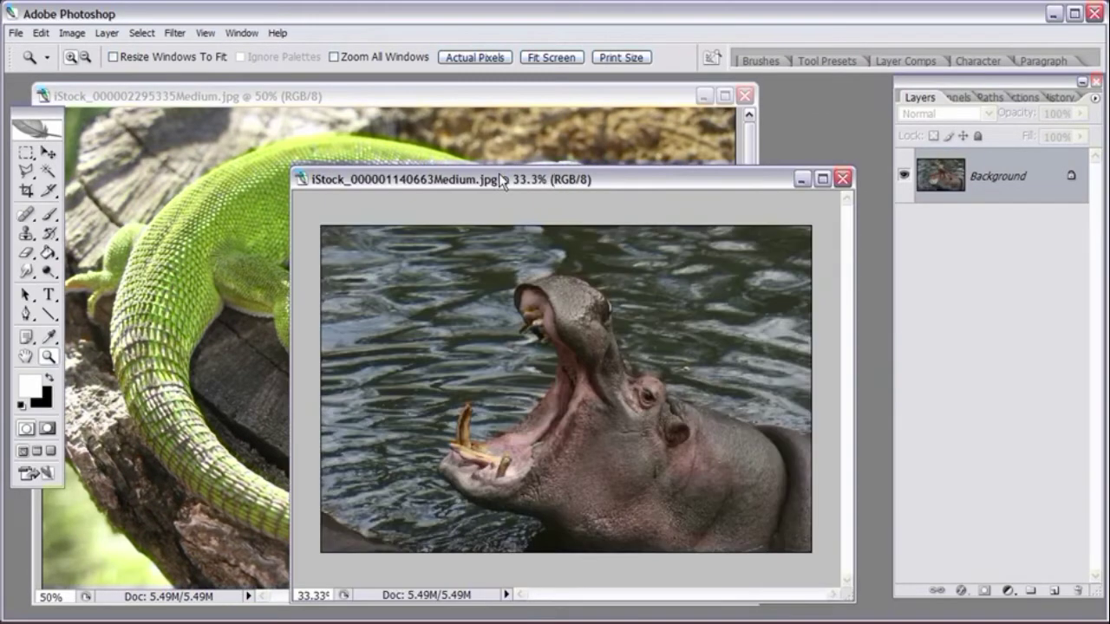
pyautogui.click(434, 94)
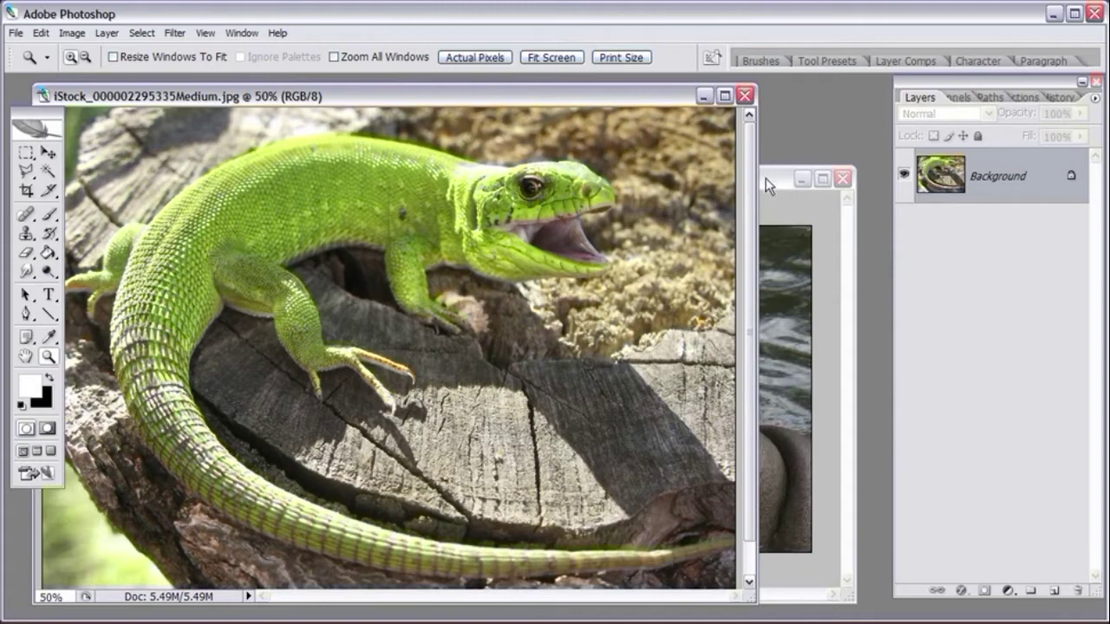
pyautogui.click(765, 191)
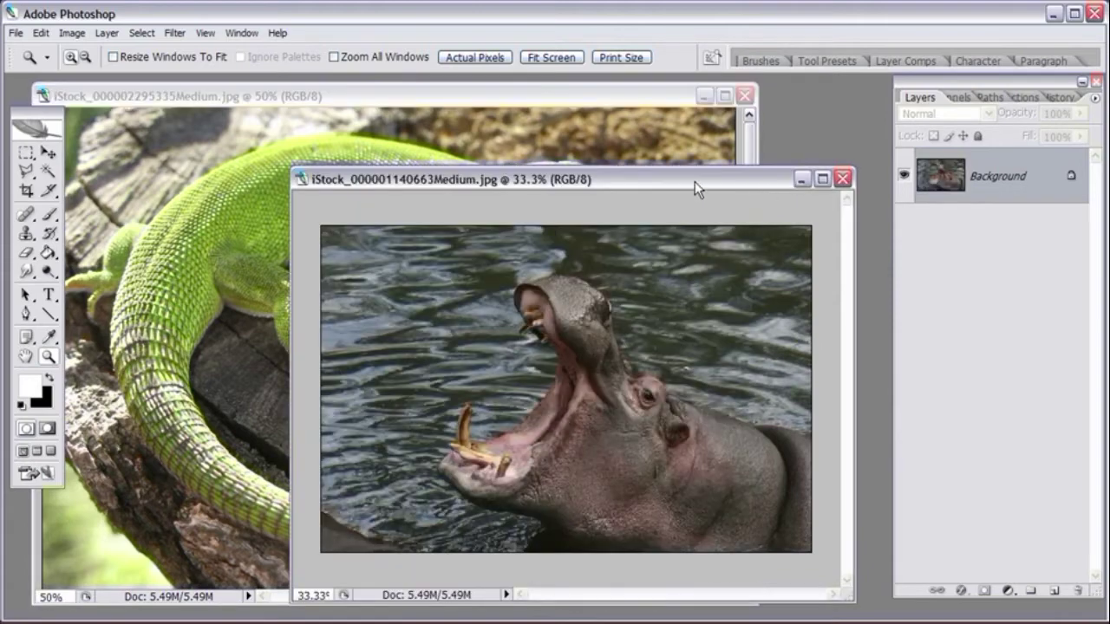
# Step: Shift the hippo window back and forth over the lizard image to compare which way the two heads face
pyautogui.moveTo(662, 183); pyautogui.dragTo(709, 173)
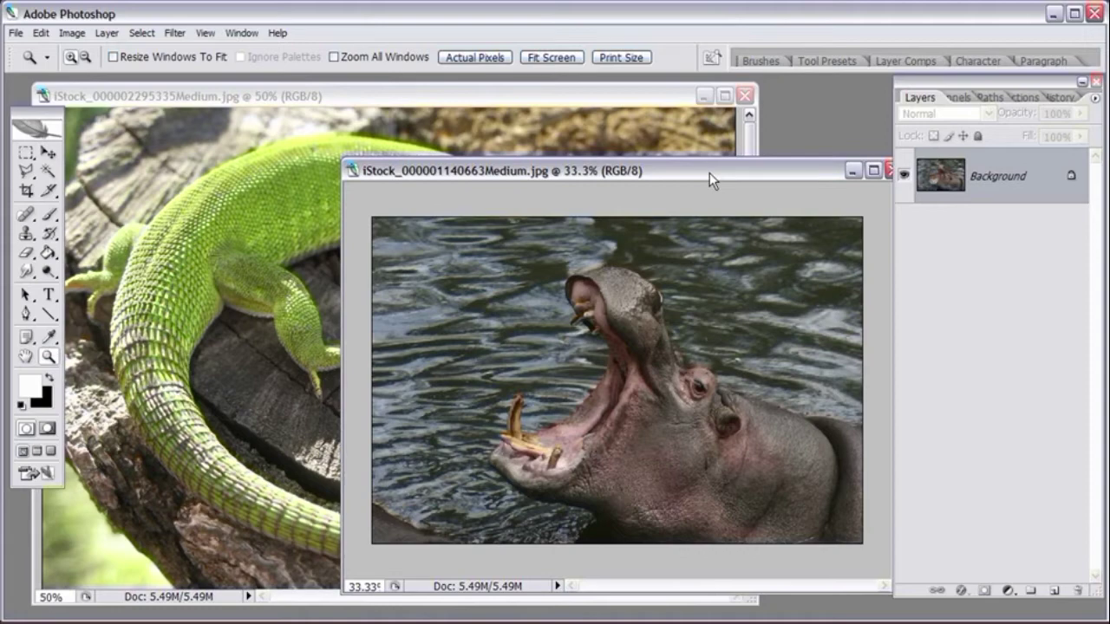
pyautogui.moveTo(685, 171); pyautogui.dragTo(841, 166)
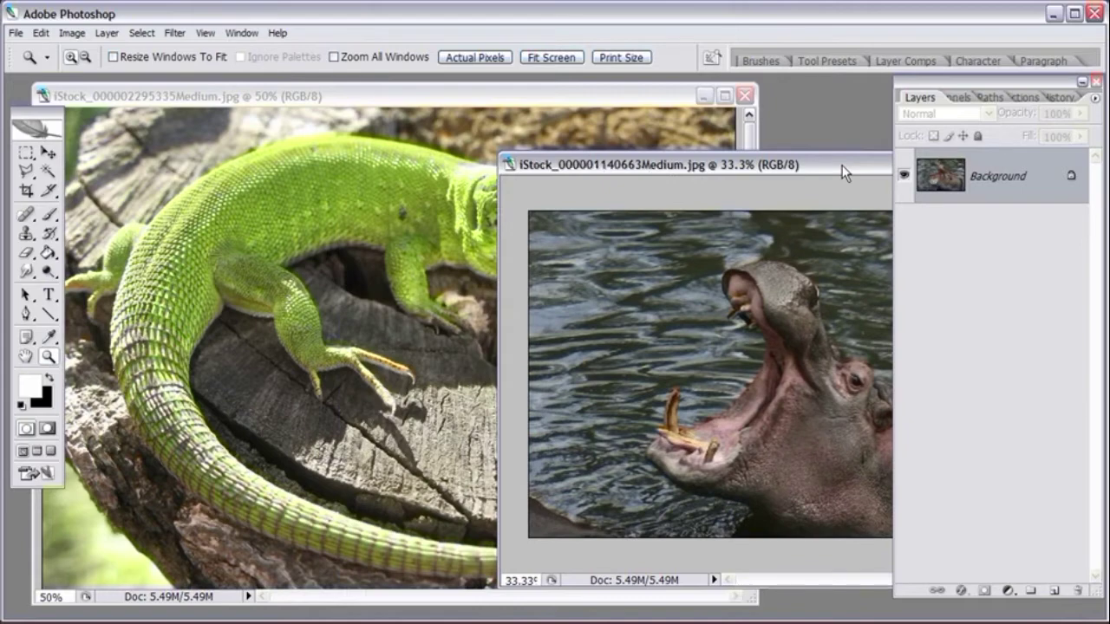
pyautogui.moveTo(841, 166); pyautogui.dragTo(528, 158)
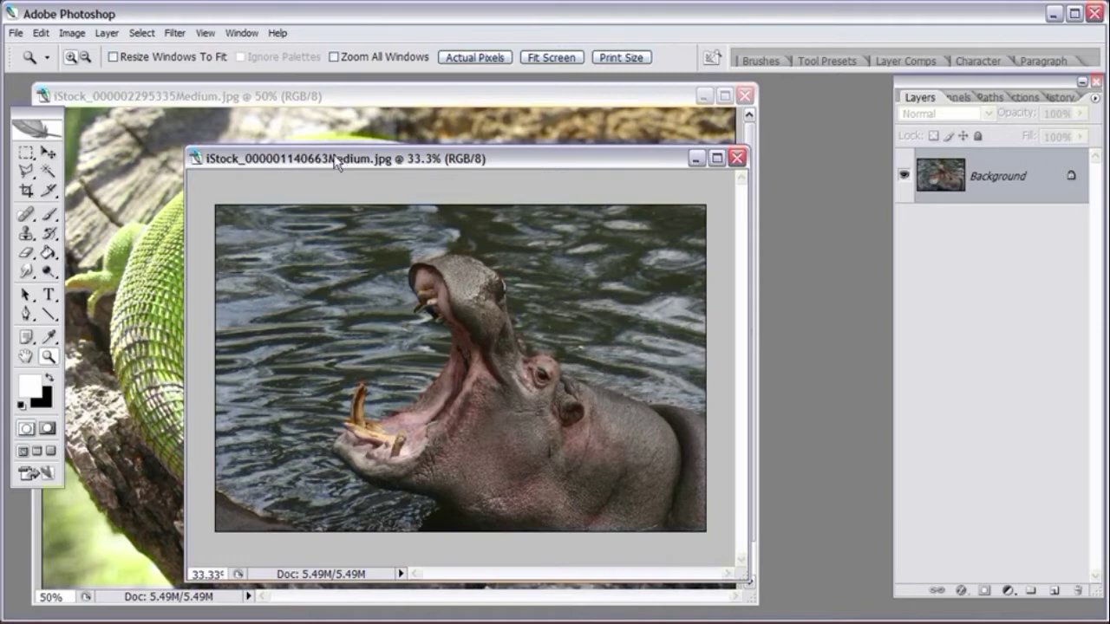
pyautogui.moveTo(681, 166); pyautogui.dragTo(1041, 176)
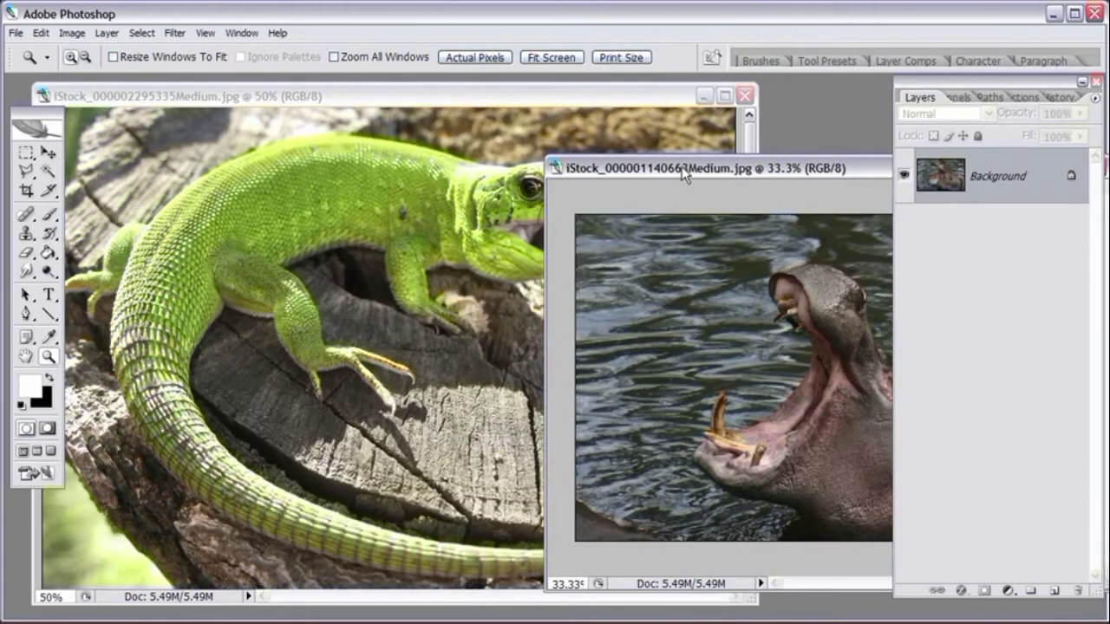
pyautogui.moveTo(681, 167); pyautogui.dragTo(307, 165)
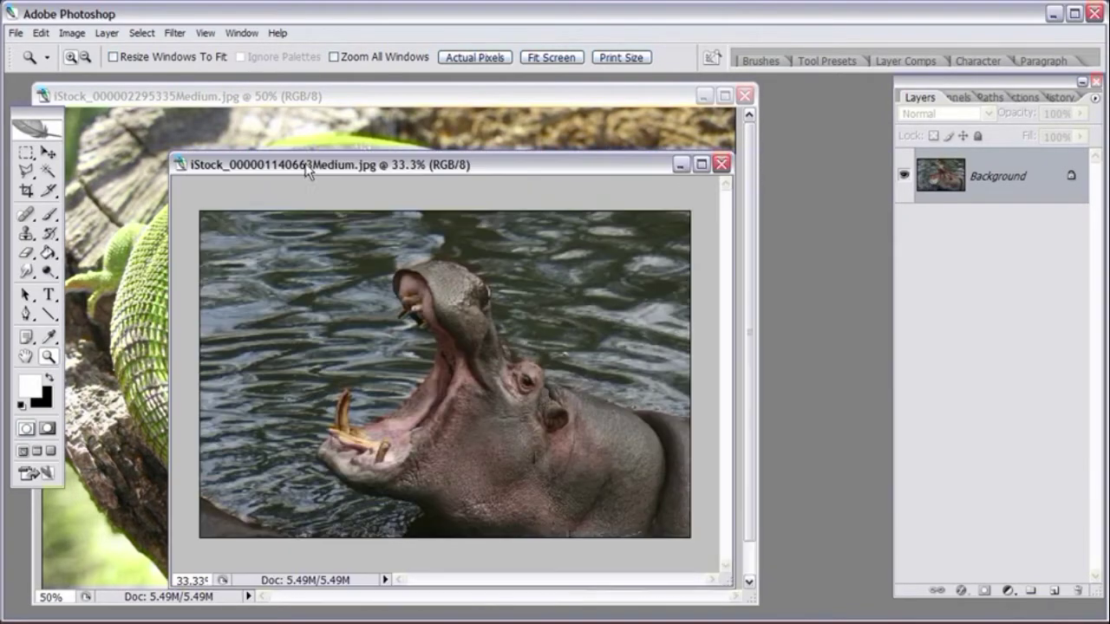
# Step: Flip the hippo photo's canvas horizontally so that its head faces the same way as the lizard's
pyautogui.click(49, 34)
pyautogui.moveTo(67, 38)
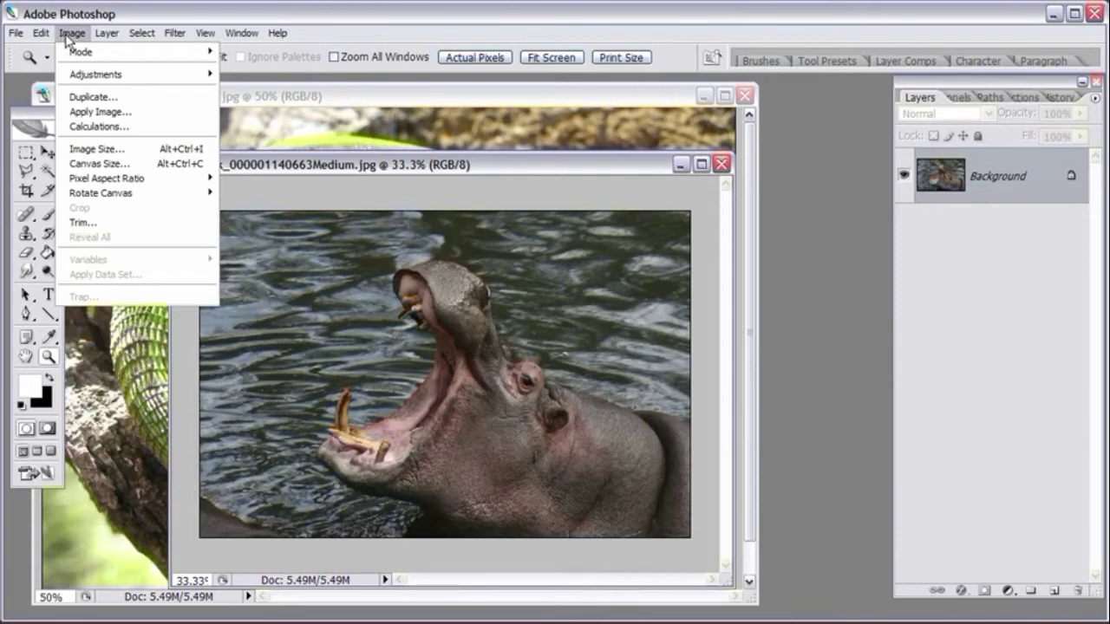
pyautogui.moveTo(101, 193)
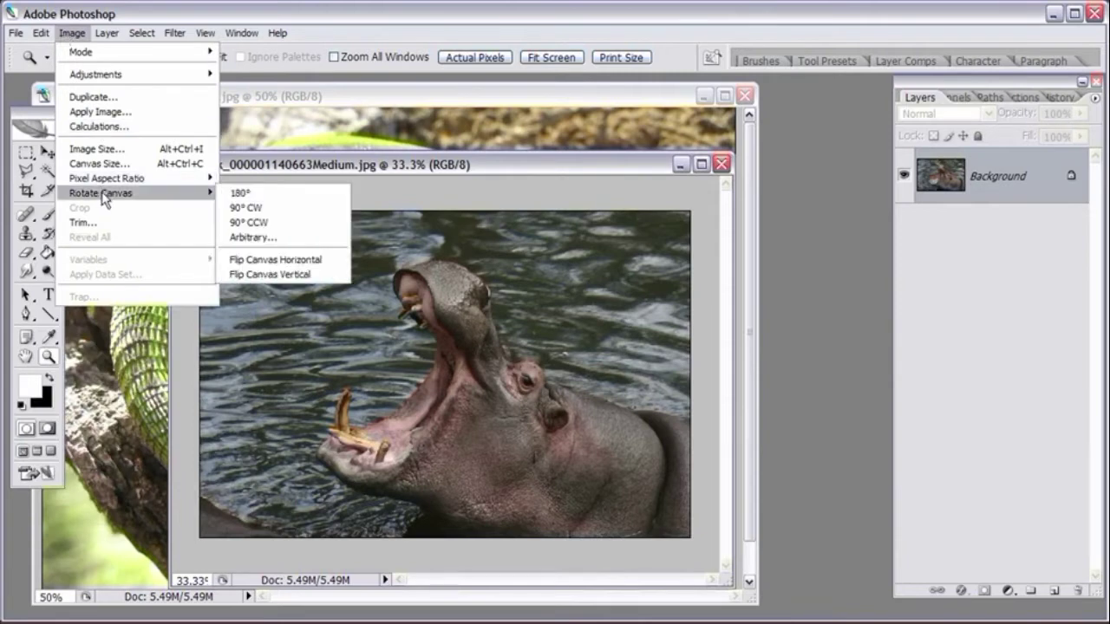
pyautogui.click(256, 260)
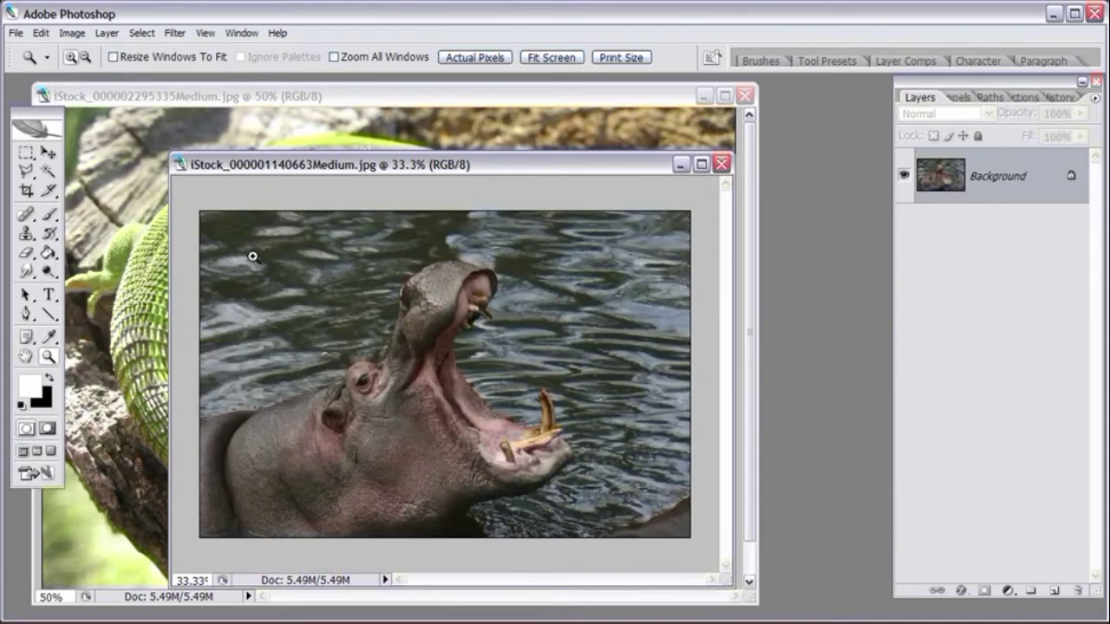
# Step: Copy a rectangular area containing the hippo's head and body from its photo and paste it into the lizard image
pyautogui.click(26, 153)
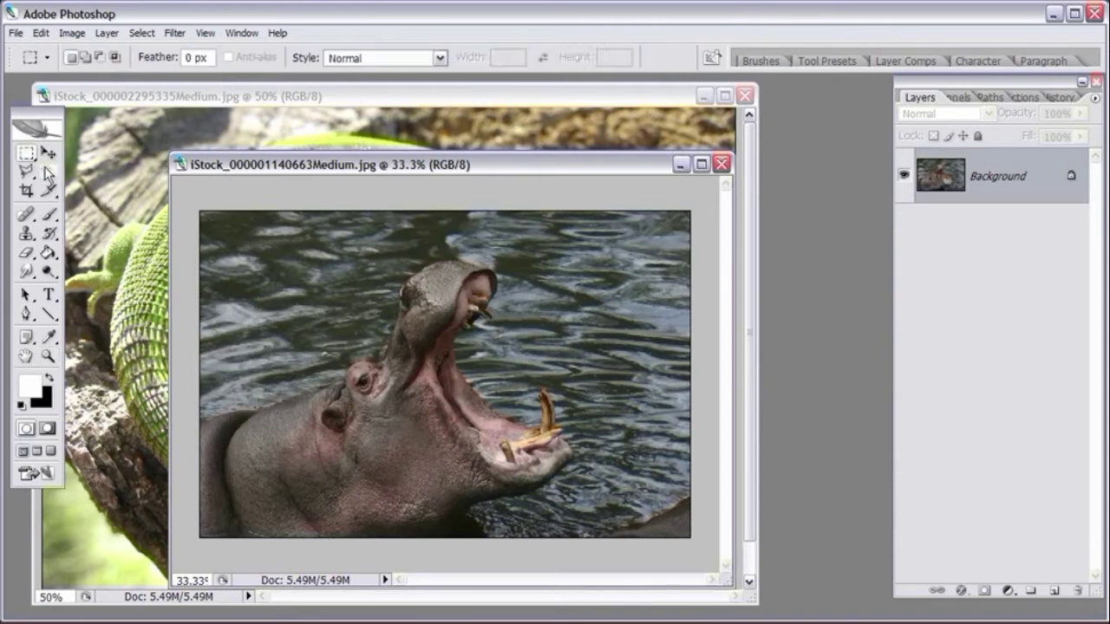
pyautogui.moveTo(193, 224); pyautogui.dragTo(590, 560)
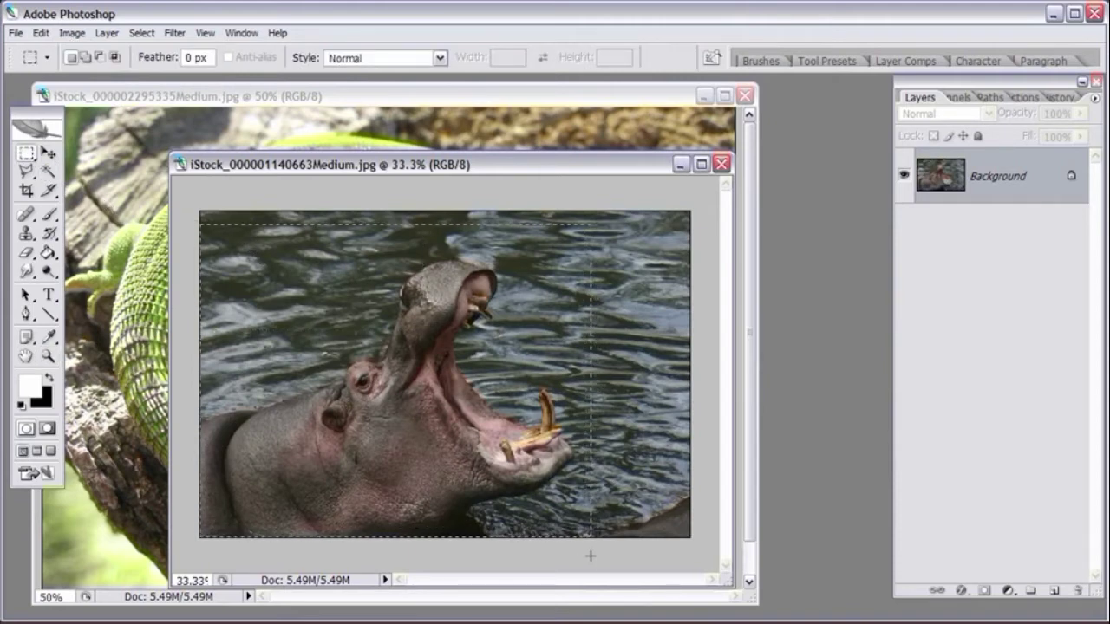
pyautogui.click(41, 33)
pyautogui.click(53, 141)
pyautogui.click(240, 96)
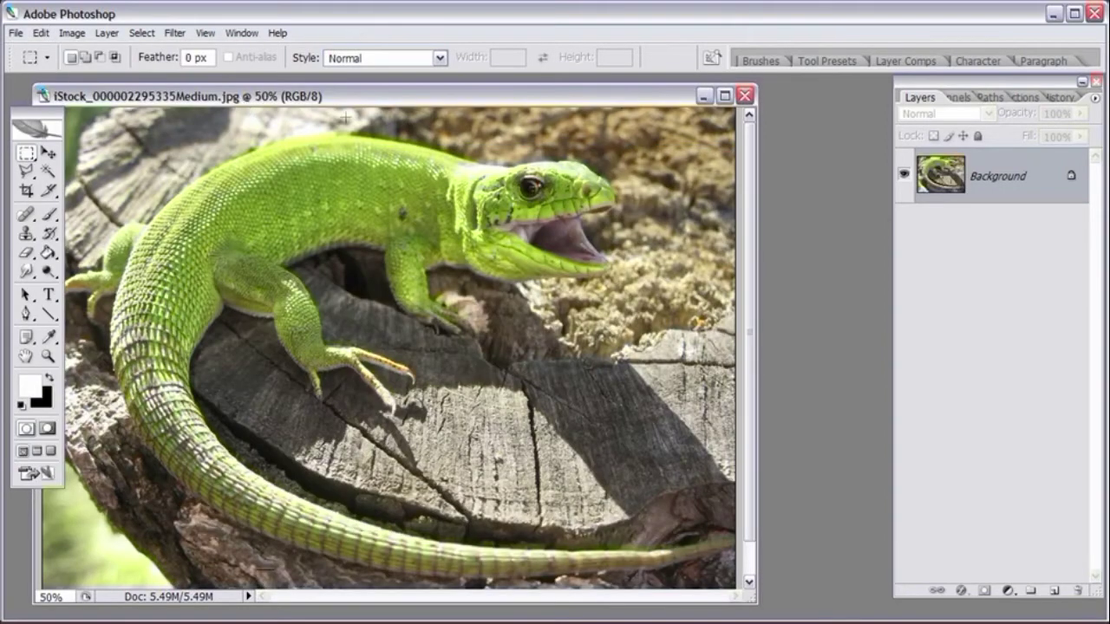
pyautogui.click(43, 34)
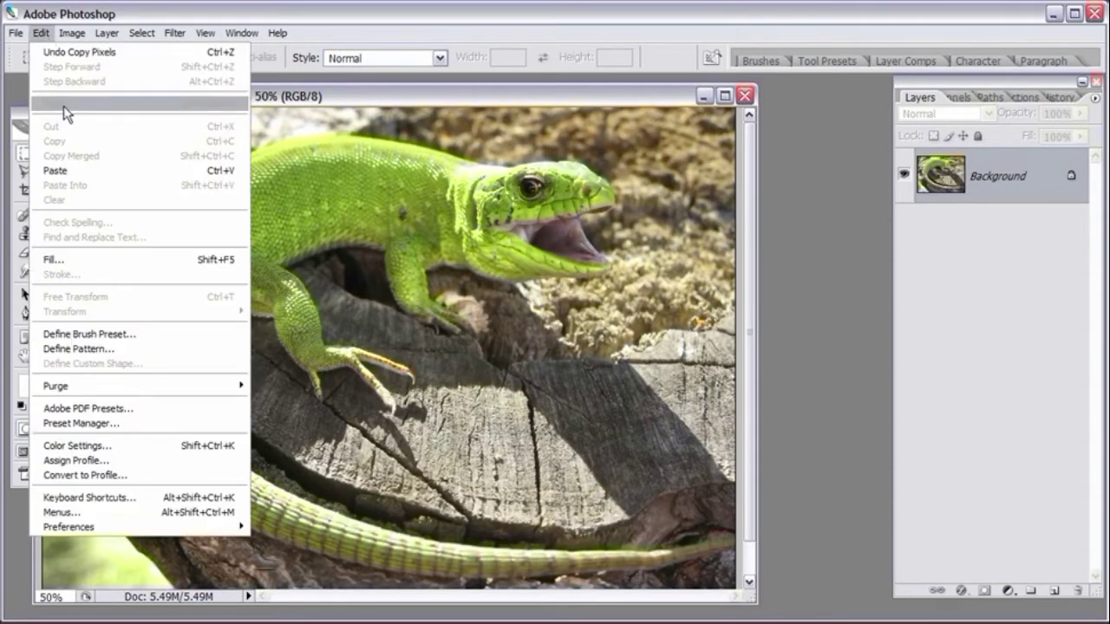
pyautogui.click(64, 172)
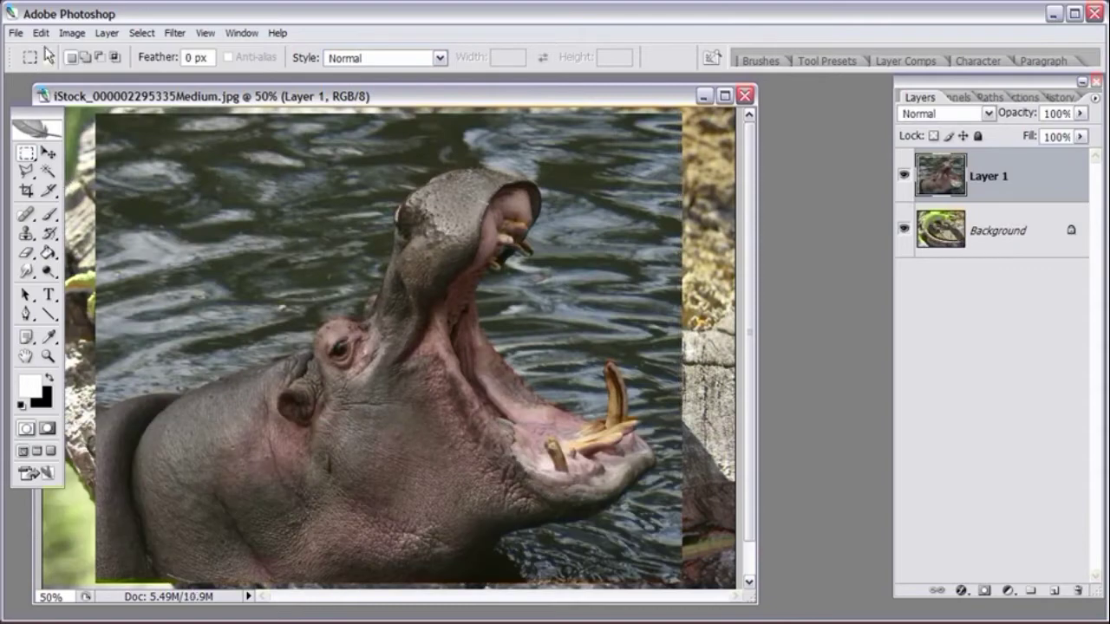
# Step: Scale the pasted hippo layer to about 51%, rotate it about 41°, and position it over the lizard's head at 77% opacity
pyautogui.click(41, 33)
pyautogui.click(114, 294)
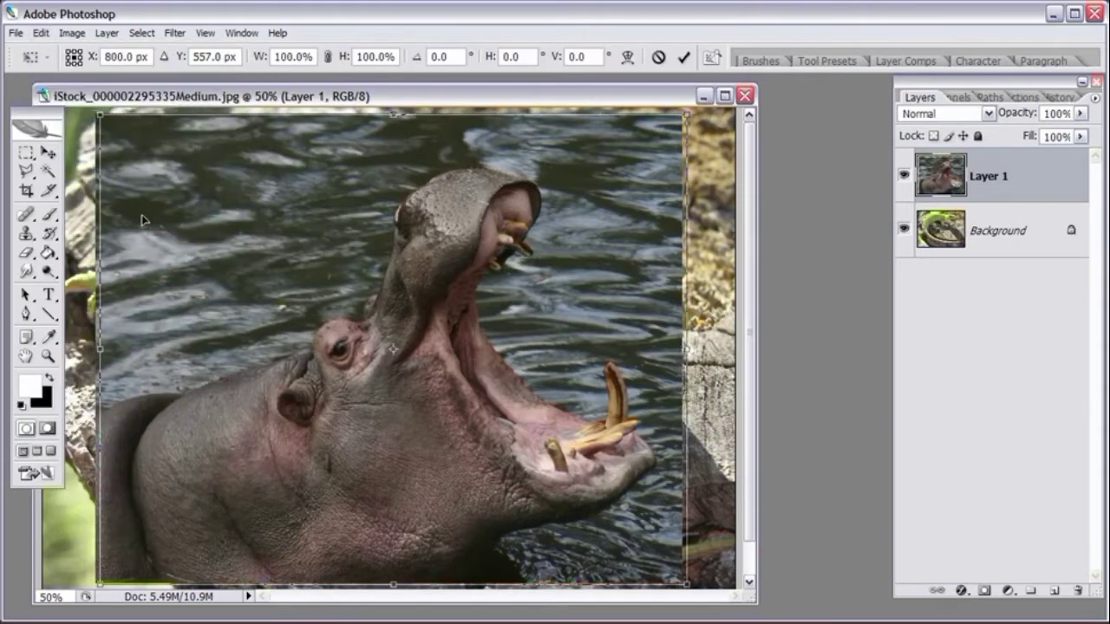
pyautogui.moveTo(111, 131); pyautogui.dragTo(446, 262)
pyautogui.moveTo(605, 244); pyautogui.dragTo(622, 321)
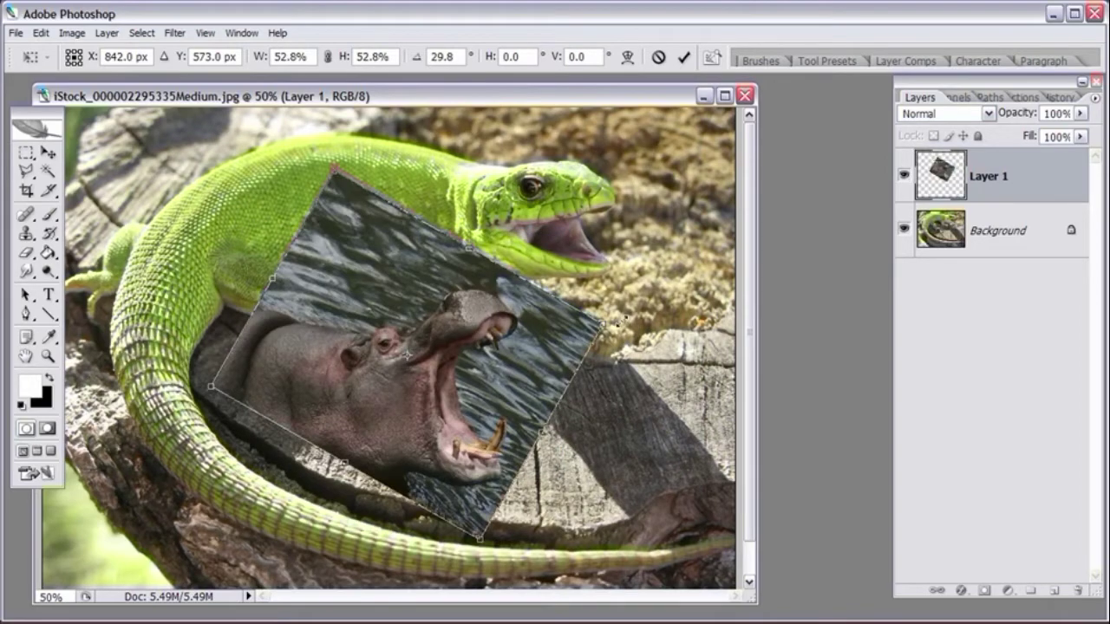
pyautogui.moveTo(439, 393); pyautogui.dragTo(508, 322)
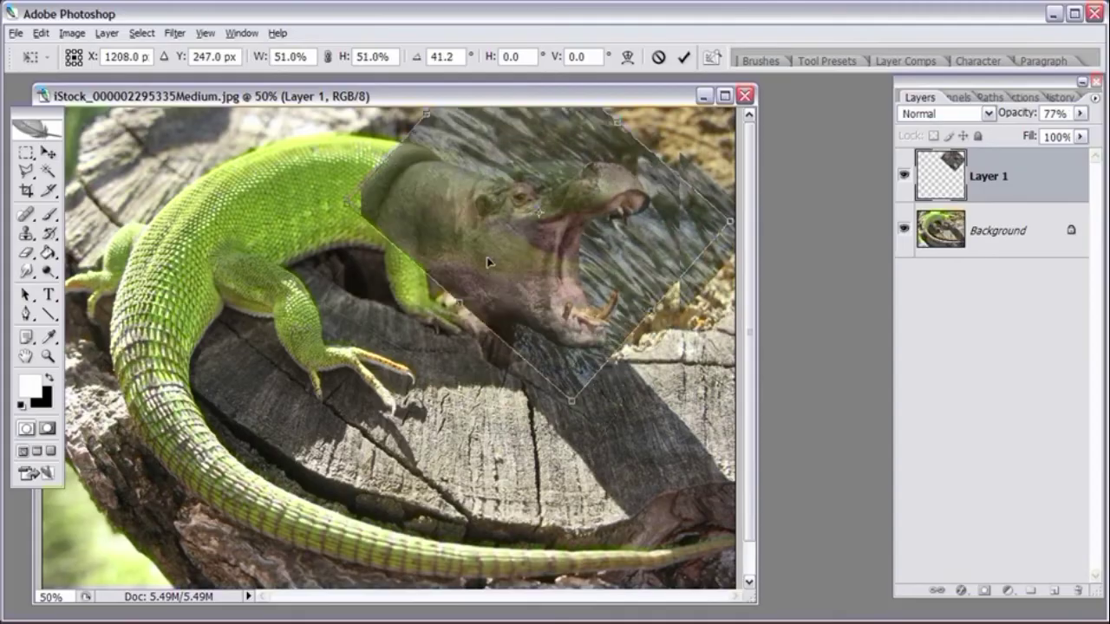
pyautogui.moveTo(490, 257); pyautogui.dragTo(493, 248)
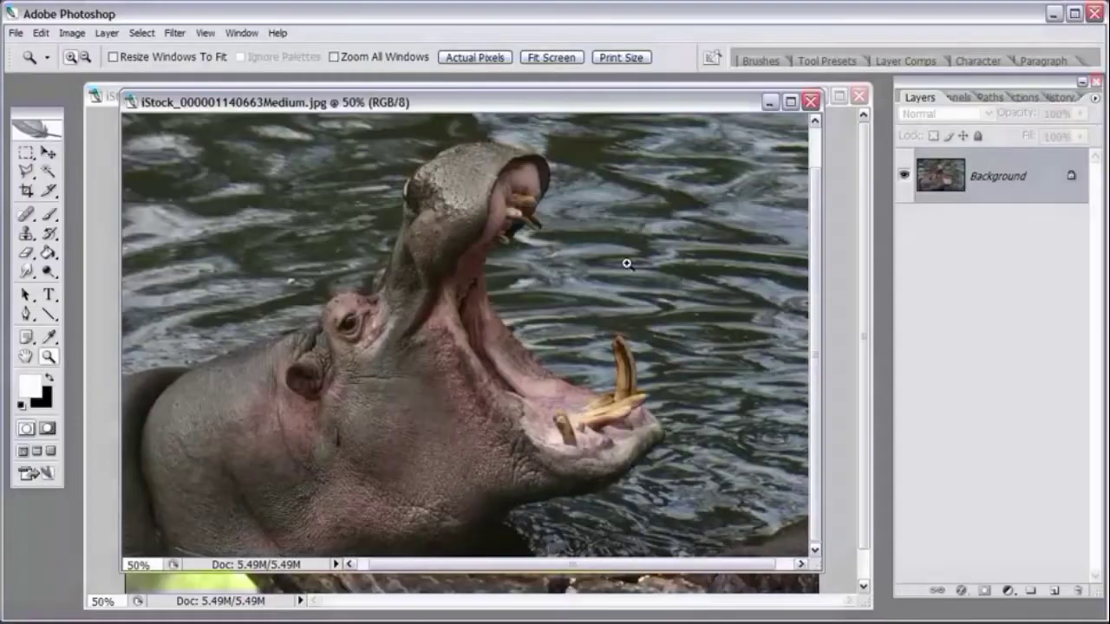
# Step: Enlarge the hippo window and start a Pen path at the photo's lower edge, tracing the dark throat shadow against the water
pyautogui.moveTo(816, 568); pyautogui.dragTo(852, 609)
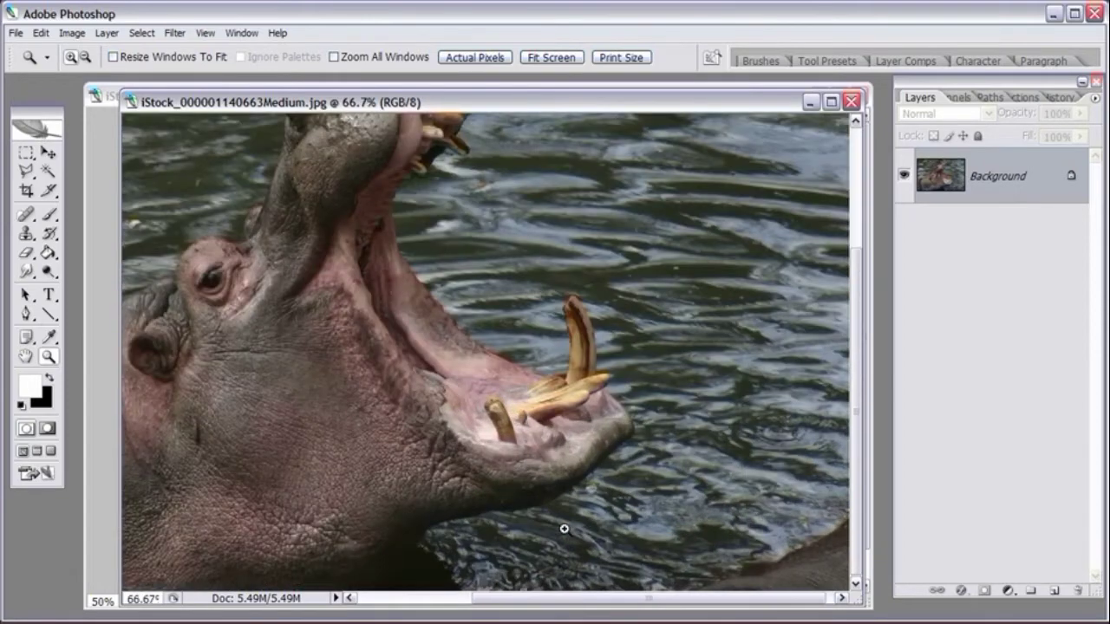
pyautogui.click(564, 528)
pyautogui.click(447, 560)
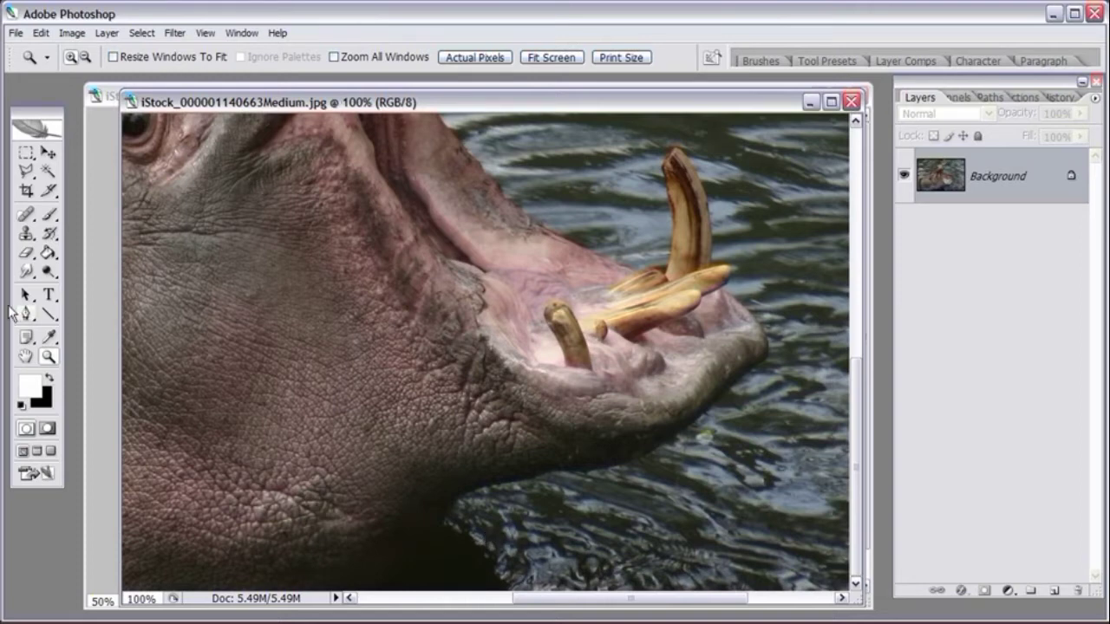
pyautogui.click(25, 316)
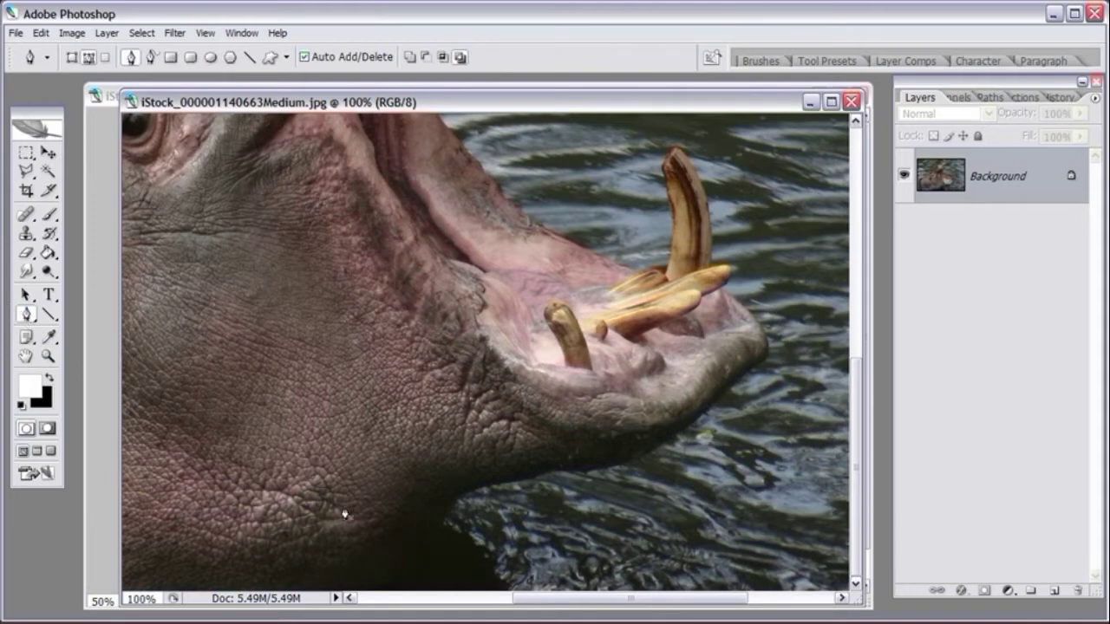
pyautogui.click(48, 356)
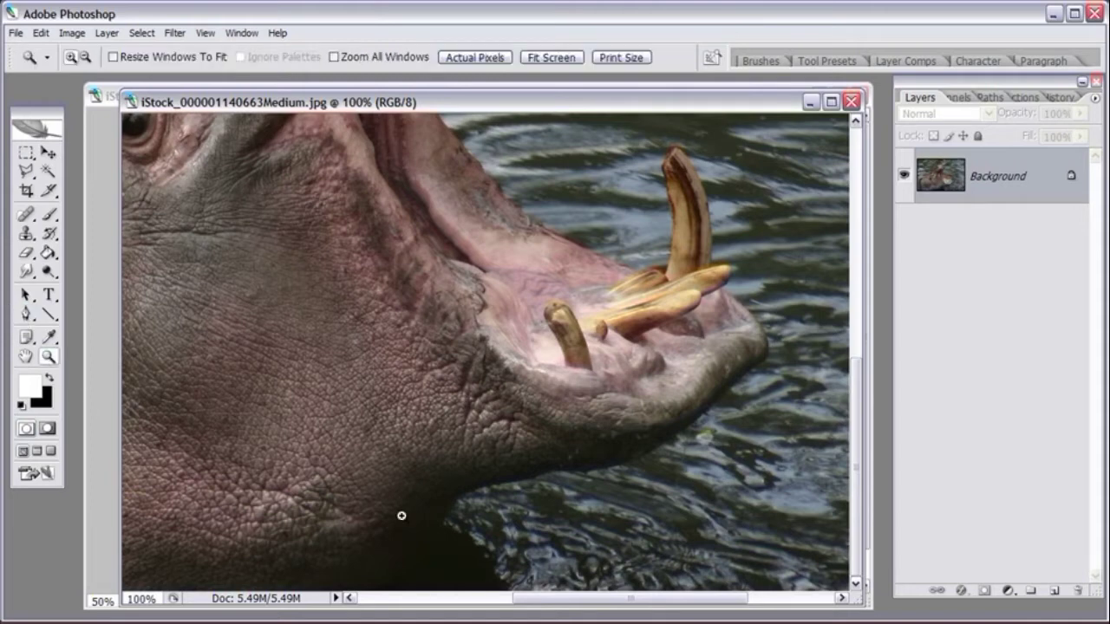
pyautogui.click(459, 551)
pyautogui.click(25, 315)
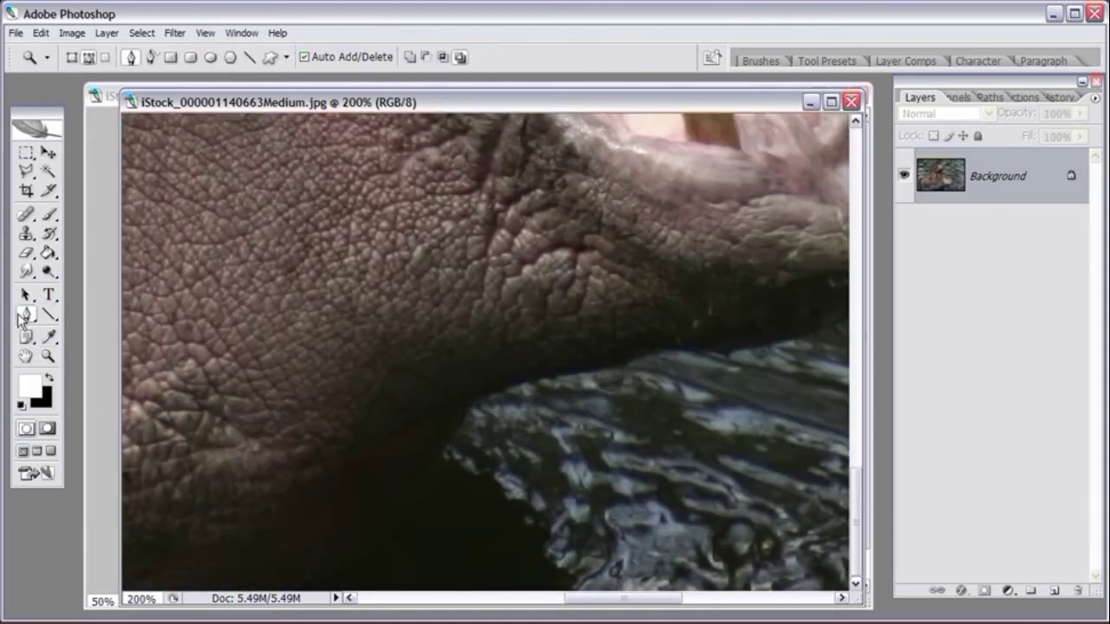
pyautogui.click(561, 583)
pyautogui.click(546, 563)
pyautogui.click(534, 537)
pyautogui.click(514, 508)
pyautogui.click(499, 492)
pyautogui.click(474, 472)
pyautogui.click(458, 462)
pyautogui.click(444, 457)
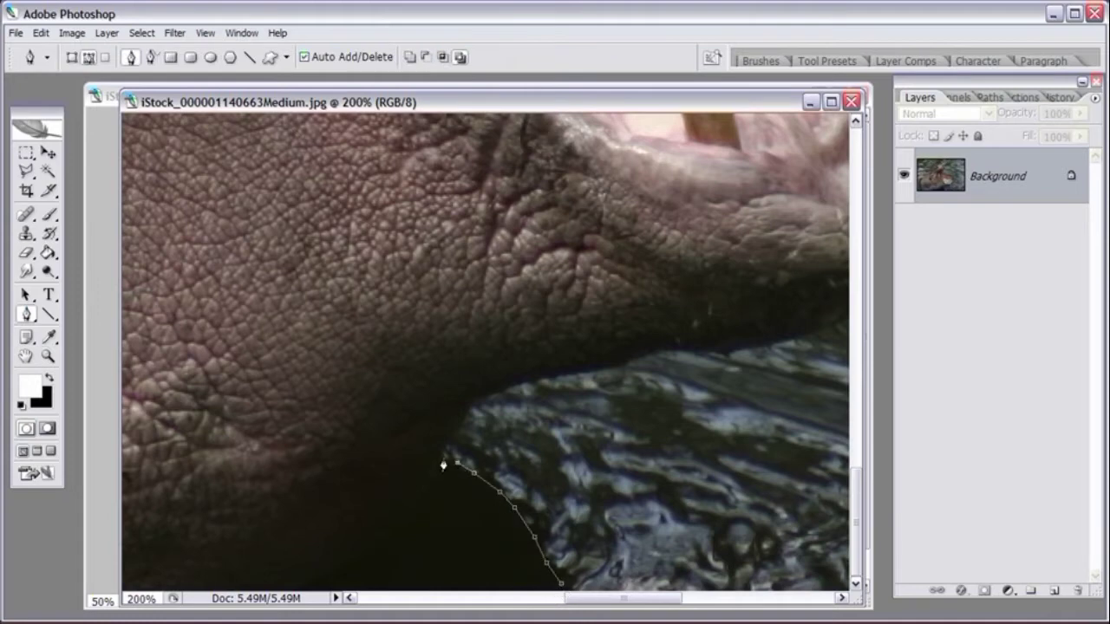
# Step: Continue the path around the throat corner and along the first part of the lower jaw's underside
pyautogui.click(451, 437)
pyautogui.click(471, 404)
pyautogui.click(483, 400)
pyautogui.click(512, 387)
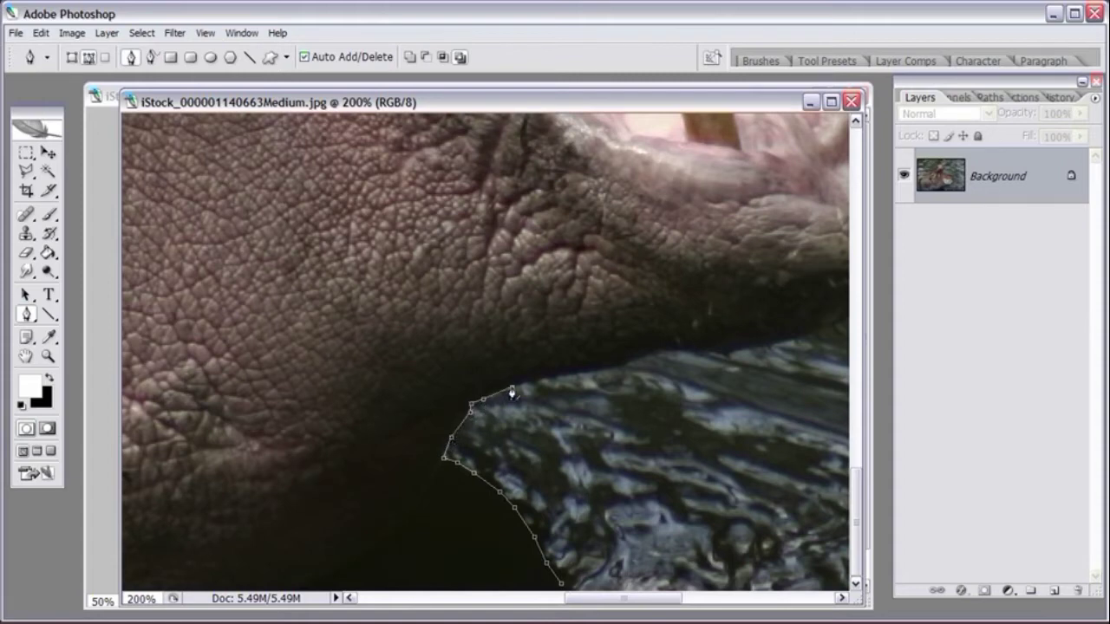
pyautogui.click(555, 377)
pyautogui.click(596, 374)
pyautogui.click(624, 365)
pyautogui.click(647, 359)
pyautogui.click(662, 354)
# Step: Extend the path closely along the rest of the lower jaw's underside toward the chin
pyautogui.press('z')
pyautogui.click(722, 359)
pyautogui.press('p')
pyautogui.click(426, 337)
pyautogui.click(450, 340)
pyautogui.click(493, 339)
pyautogui.click(537, 332)
pyautogui.click(593, 320)
pyautogui.click(662, 295)
pyautogui.click(725, 256)
pyautogui.moveTo(770, 232); pyautogui.dragTo(650, 402)
pyautogui.click(668, 389)
pyautogui.click(704, 353)
pyautogui.click(743, 317)
# Step: Trace the path around the rounded tip of the hippo's chin and over onto the lower lip
pyautogui.moveTo(743, 316); pyautogui.dragTo(584, 396)
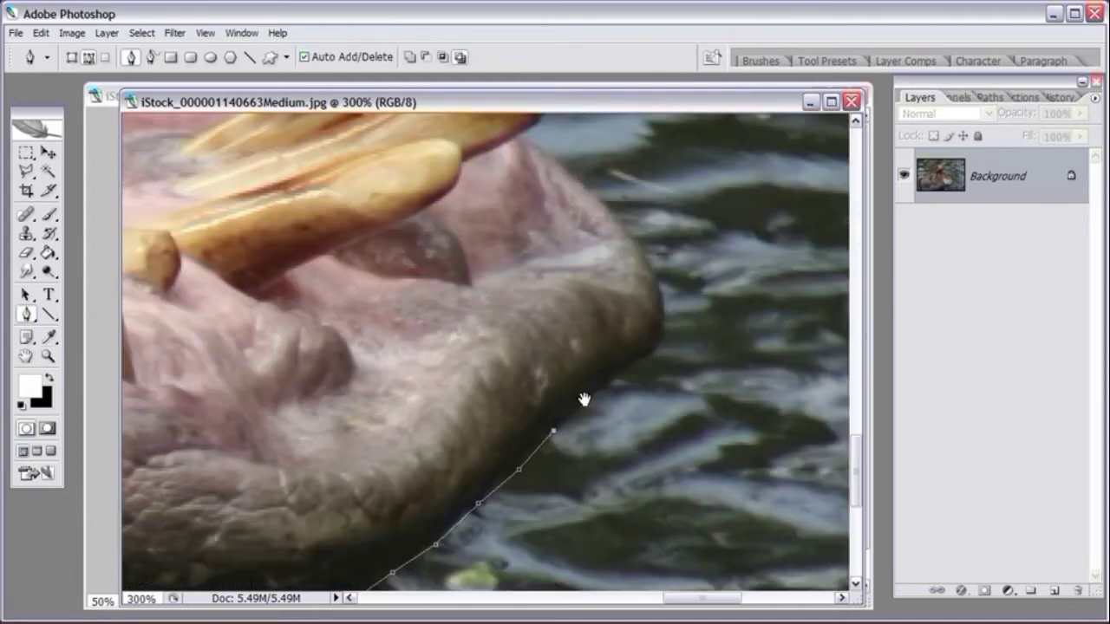
pyautogui.click(626, 365)
pyautogui.click(648, 356)
pyautogui.click(662, 339)
pyautogui.click(663, 313)
pyautogui.click(662, 291)
pyautogui.click(657, 274)
pyautogui.click(649, 261)
pyautogui.click(633, 242)
pyautogui.click(615, 210)
pyautogui.click(597, 196)
# Step: Continue the path along the lower lip and around the tip of the protruding horizontal tusk to the upright tusk's base
pyautogui.moveTo(595, 199); pyautogui.dragTo(672, 342)
pyautogui.click(675, 337)
pyautogui.click(647, 315)
pyautogui.click(631, 297)
pyautogui.click(613, 285)
pyautogui.click(598, 276)
pyautogui.click(622, 256)
pyautogui.click(627, 232)
pyautogui.click(622, 211)
pyautogui.click(565, 213)
# Step: Trace the path up the outer curved edge of the upright tusk to its tip
pyautogui.scroll(3, 567, 216)
pyautogui.click(564, 358)
pyautogui.click(565, 312)
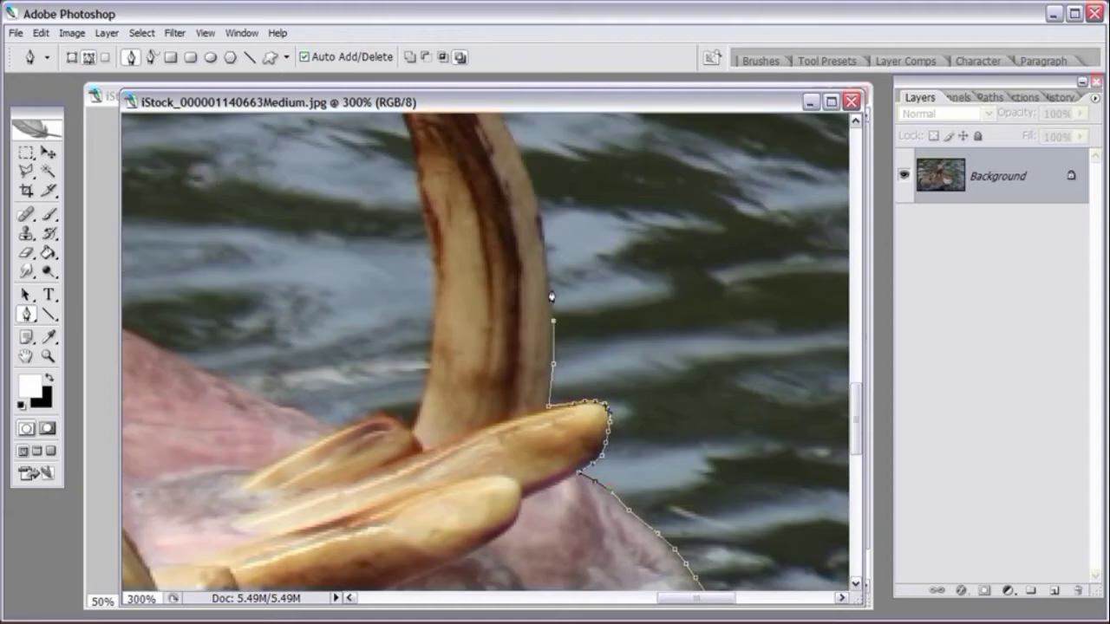
pyautogui.click(562, 278)
pyautogui.click(555, 249)
pyautogui.scroll(3, 556, 250)
pyautogui.click(550, 365)
pyautogui.click(539, 326)
pyautogui.click(525, 298)
pyautogui.click(515, 274)
pyautogui.click(502, 249)
pyautogui.click(487, 230)
pyautogui.click(465, 208)
# Step: Take the path around the upright tusk's tip and down the upper part of its inner edge
pyautogui.click(455, 204)
pyautogui.click(445, 206)
pyautogui.click(435, 213)
pyautogui.click(428, 224)
pyautogui.click(424, 236)
pyautogui.click(415, 253)
pyautogui.click(413, 268)
pyautogui.click(420, 296)
pyautogui.click(429, 333)
pyautogui.click(432, 359)
pyautogui.click(439, 394)
pyautogui.click(445, 431)
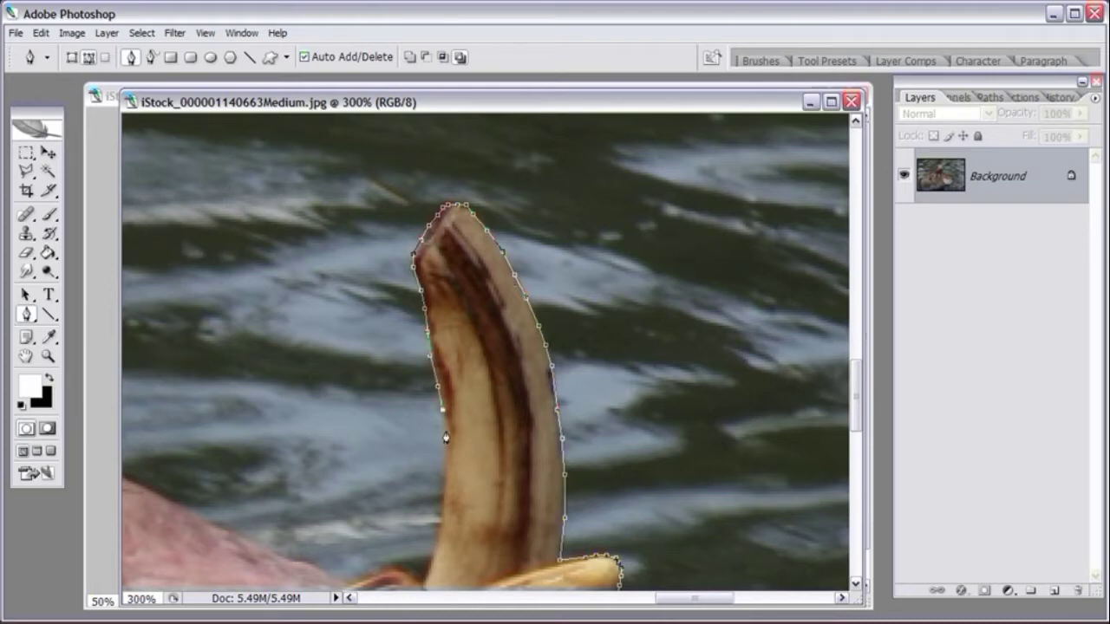
# Step: Finish tracing the upright tusk's inner edge down to its base and carry the path over the small tooth behind it
pyautogui.scroll(-3, 446, 438)
pyautogui.click(449, 333)
pyautogui.click(439, 368)
pyautogui.click(431, 389)
pyautogui.click(409, 384)
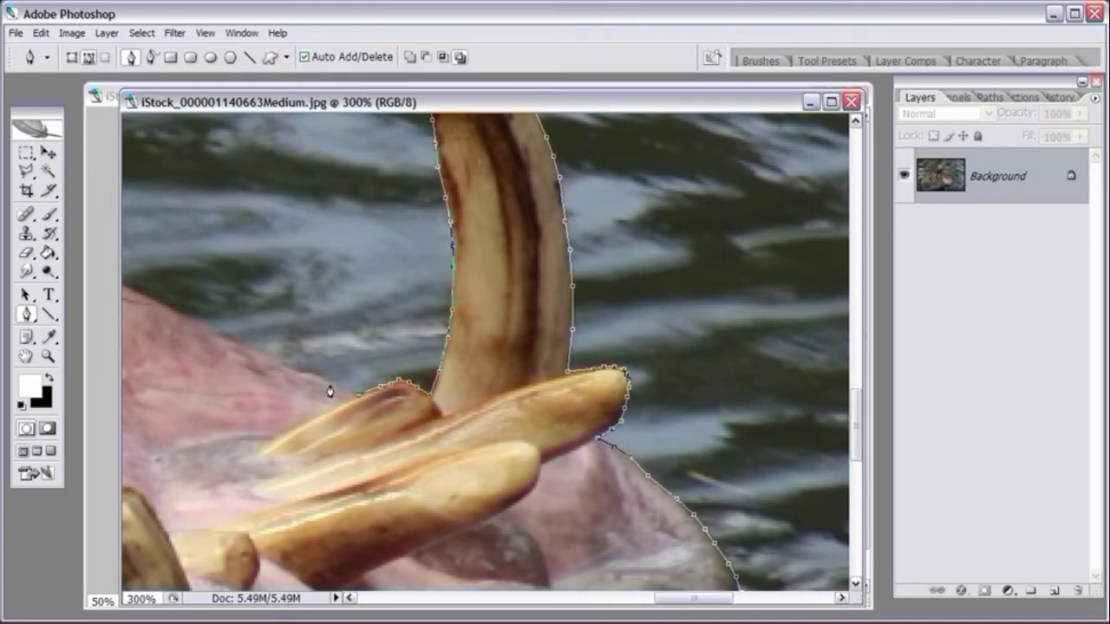
# Step: Trace the path from the small tooth along the far gum edge of the lower jaw
pyautogui.moveTo(327, 390); pyautogui.dragTo(488, 387)
pyautogui.click(491, 383)
pyautogui.click(451, 367)
pyautogui.click(412, 350)
pyautogui.click(367, 328)
pyautogui.click(335, 311)
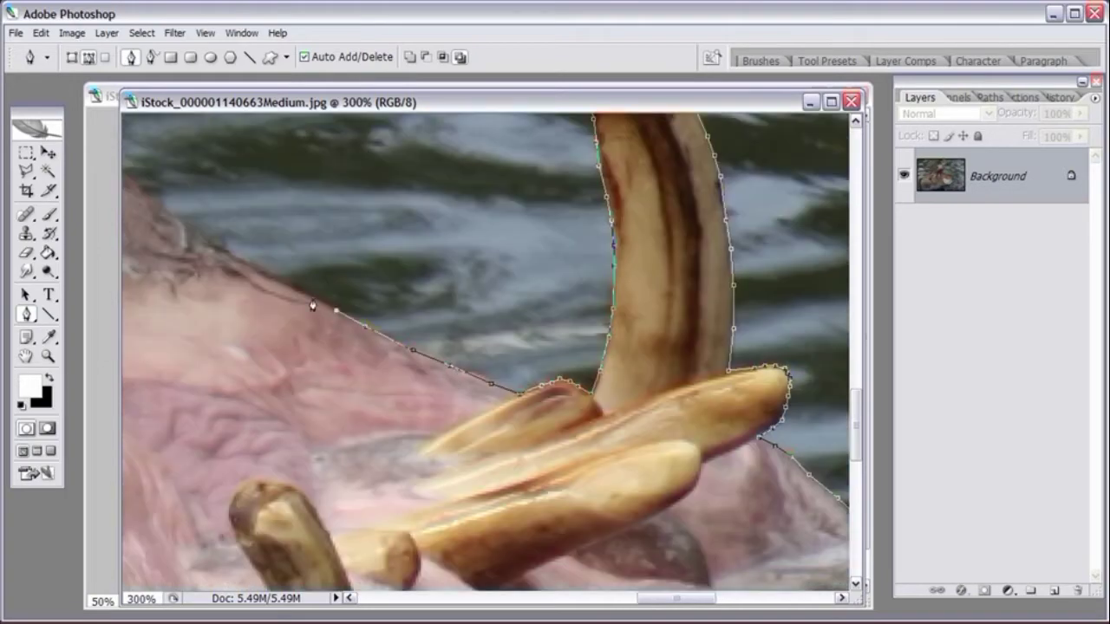
# Step: Continue the path around the bend where the far gum edge turns up into the mouth's far side
pyautogui.moveTo(314, 303); pyautogui.dragTo(540, 406)
pyautogui.click(539, 401)
pyautogui.click(494, 378)
pyautogui.click(441, 348)
pyautogui.click(414, 334)
pyautogui.click(388, 307)
pyautogui.click(354, 284)
pyautogui.click(329, 261)
pyautogui.click(310, 238)
pyautogui.click(290, 214)
# Step: Trace the path up the sloping far edge of the open mouth against the water
pyautogui.moveTo(286, 213); pyautogui.dragTo(520, 358)
pyautogui.click(501, 334)
pyautogui.click(486, 312)
pyautogui.click(468, 289)
pyautogui.click(449, 267)
pyautogui.click(430, 244)
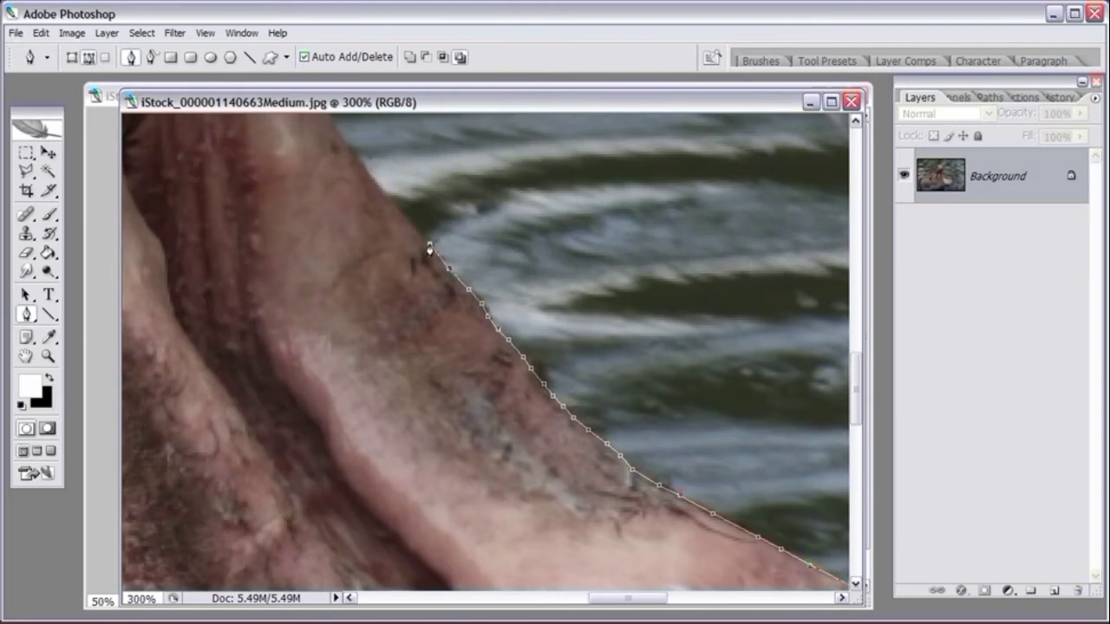
pyautogui.click(402, 214)
pyautogui.moveTo(378, 222); pyautogui.dragTo(570, 453)
pyautogui.click(565, 409)
pyautogui.click(544, 381)
pyautogui.click(523, 349)
pyautogui.click(508, 332)
pyautogui.click(494, 314)
pyautogui.click(483, 297)
pyautogui.click(479, 273)
# Step: Extend the path up the steep inner mouth edge toward the upper jaw
pyautogui.moveTo(476, 260); pyautogui.dragTo(619, 575)
pyautogui.click(620, 538)
pyautogui.click(614, 491)
pyautogui.click(609, 473)
pyautogui.click(606, 451)
pyautogui.click(600, 424)
pyautogui.click(595, 393)
pyautogui.click(595, 371)
pyautogui.click(595, 349)
pyautogui.click(600, 327)
# Step: Trace the uneven gum edge of the upper jaw up to just below the upper teeth
pyautogui.moveTo(627, 330); pyautogui.dragTo(543, 405)
pyautogui.click(543, 383)
pyautogui.click(552, 382)
pyautogui.click(565, 365)
pyautogui.click(574, 348)
pyautogui.click(579, 338)
pyautogui.click(585, 329)
pyautogui.click(594, 332)
pyautogui.moveTo(637, 353); pyautogui.dragTo(578, 398)
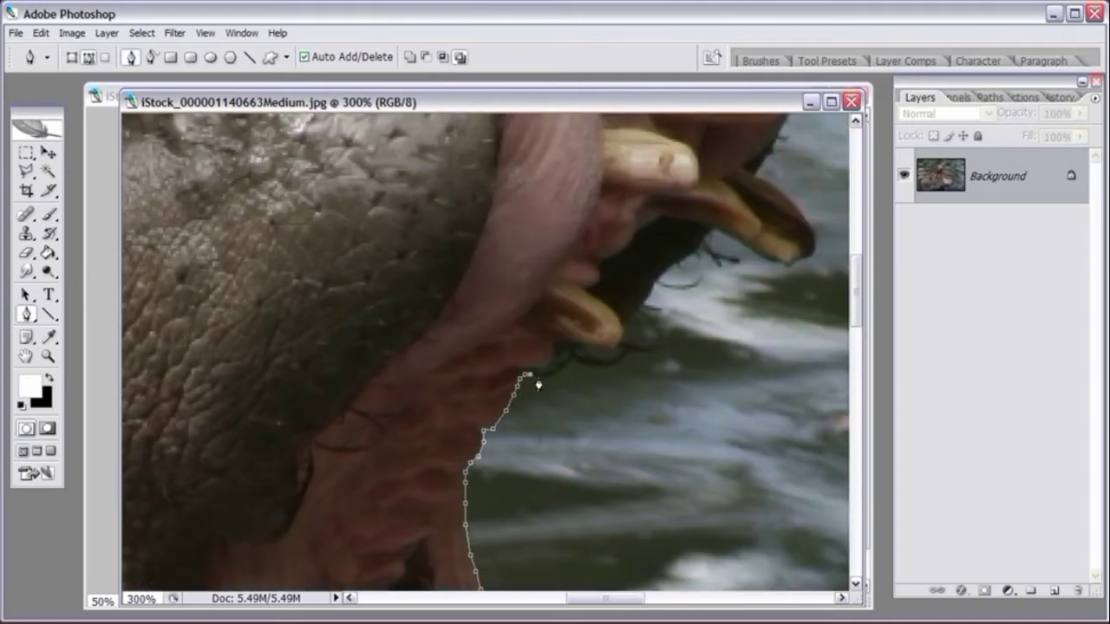
pyautogui.click(561, 368)
pyautogui.click(571, 360)
pyautogui.hotkey('ctrl', 'alt', 'z')
pyautogui.hotkey('ctrl', 'alt', 'z')
# Step: Trace the path around the protruding upper teeth and up the dark outer rim of the upper lip
pyautogui.moveTo(563, 363); pyautogui.dragTo(588, 355)
pyautogui.moveTo(643, 308)
pyautogui.mouseDown()
pyautogui.moveTo(700, 252)
pyautogui.moveTo(595, 314)
pyautogui.moveTo(659, 326)
pyautogui.moveTo(649, 268)
pyautogui.moveTo(619, 244)
pyautogui.moveTo(649, 406)
pyautogui.moveTo(598, 376)
pyautogui.moveTo(603, 362)
pyautogui.moveTo(661, 266)
pyautogui.moveTo(723, 223)
pyautogui.moveTo(678, 344)
pyautogui.mouseUp()
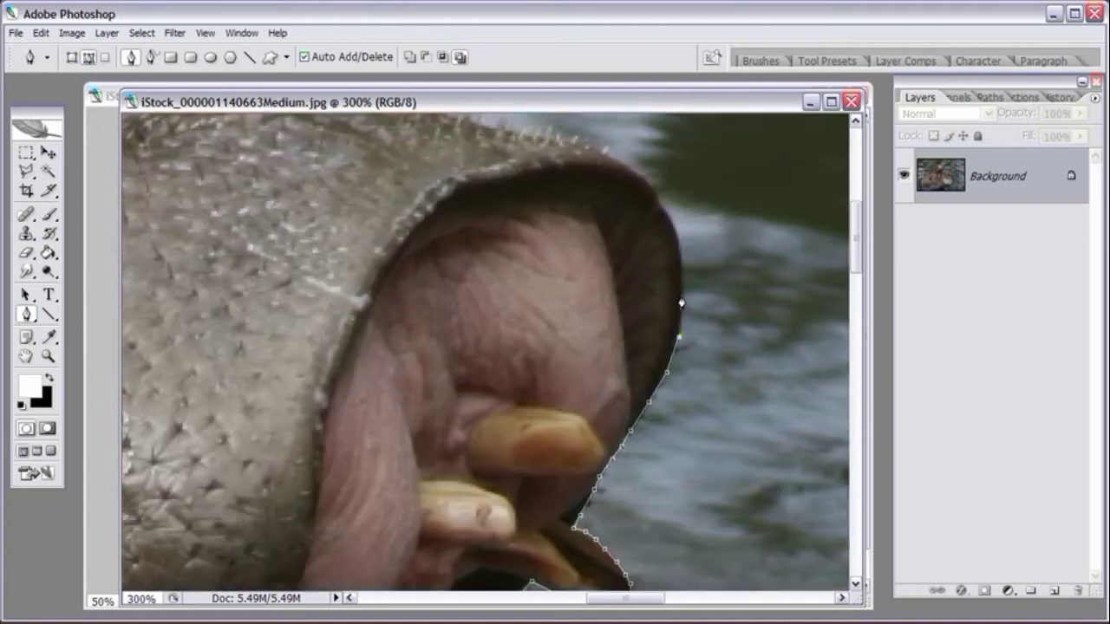
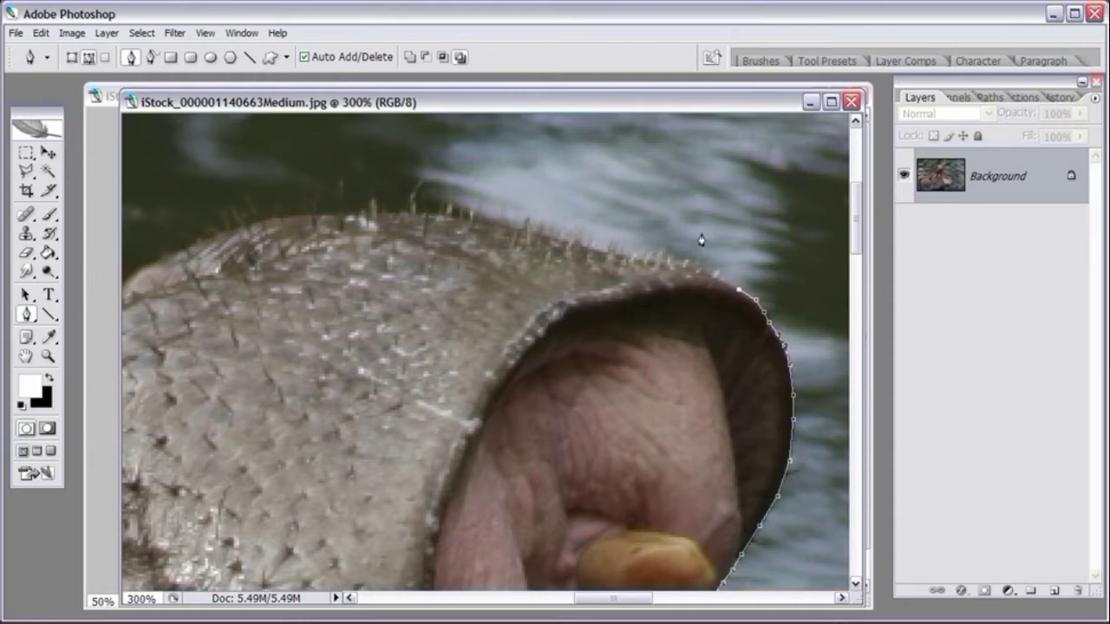
# Step: Run the path in a loose arc through the water above the whiskers on top of the snout
pyautogui.click(738, 216)
pyautogui.click(724, 185)
pyautogui.click(676, 163)
pyautogui.click(610, 150)
pyautogui.click(518, 140)
pyautogui.click(422, 136)
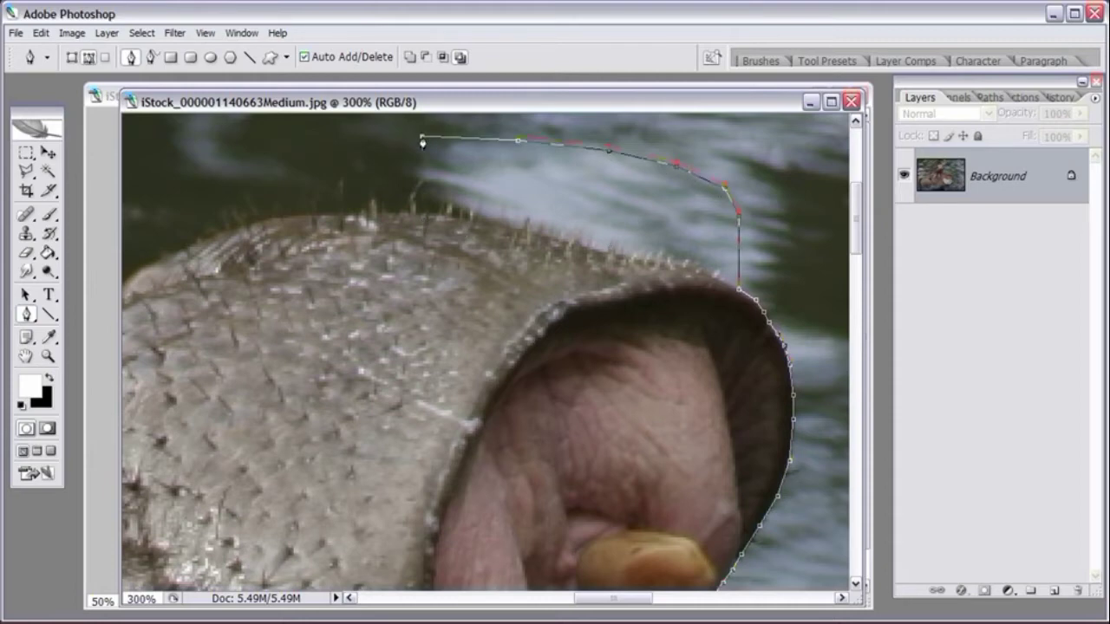
pyautogui.click(344, 131)
# Step: Continue the loose arc above the whiskers as the snout begins to slope down toward the nostril
pyautogui.moveTo(330, 235); pyautogui.dragTo(492, 242)
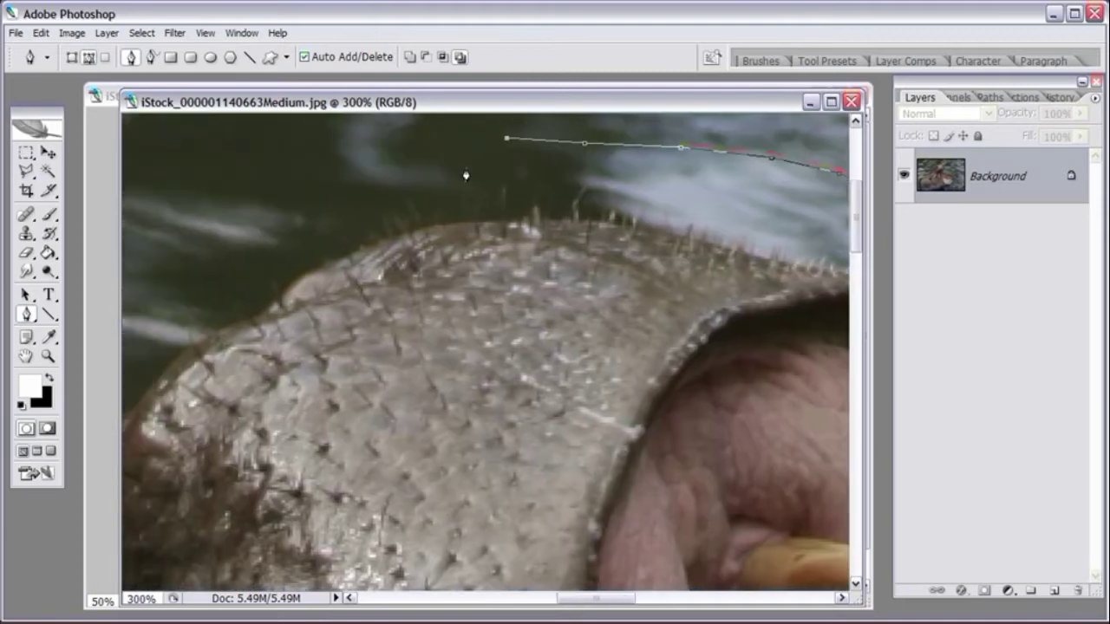
pyautogui.click(452, 148)
pyautogui.click(387, 163)
pyautogui.click(316, 188)
pyautogui.click(267, 215)
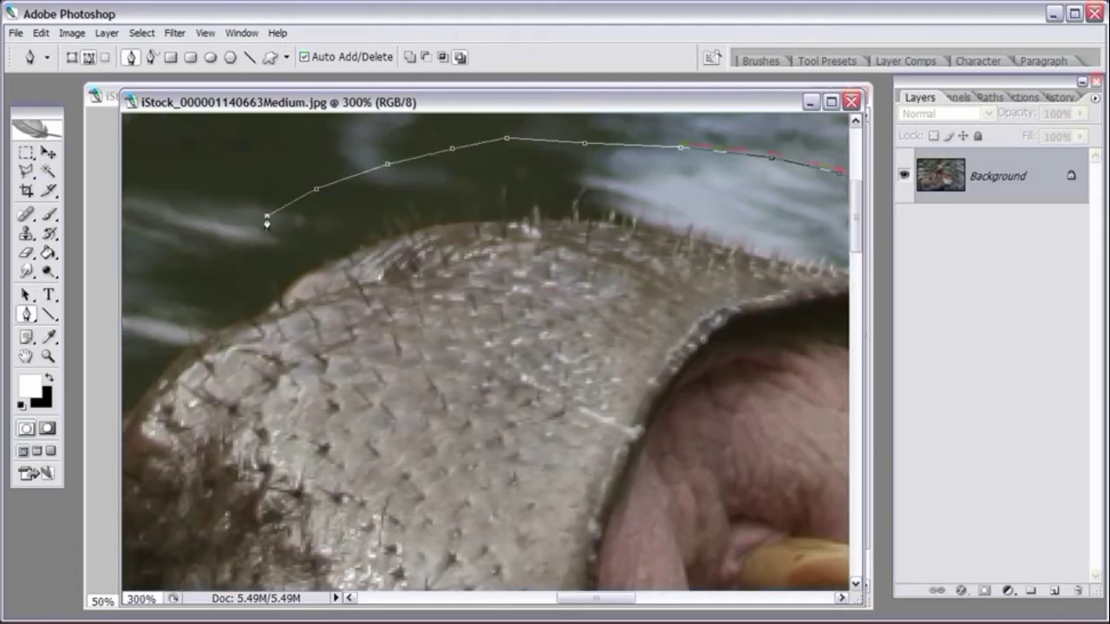
# Step: Extend the loose path diagonally down through the water, parallel to the snout's back slope
pyautogui.moveTo(273, 275); pyautogui.dragTo(476, 225)
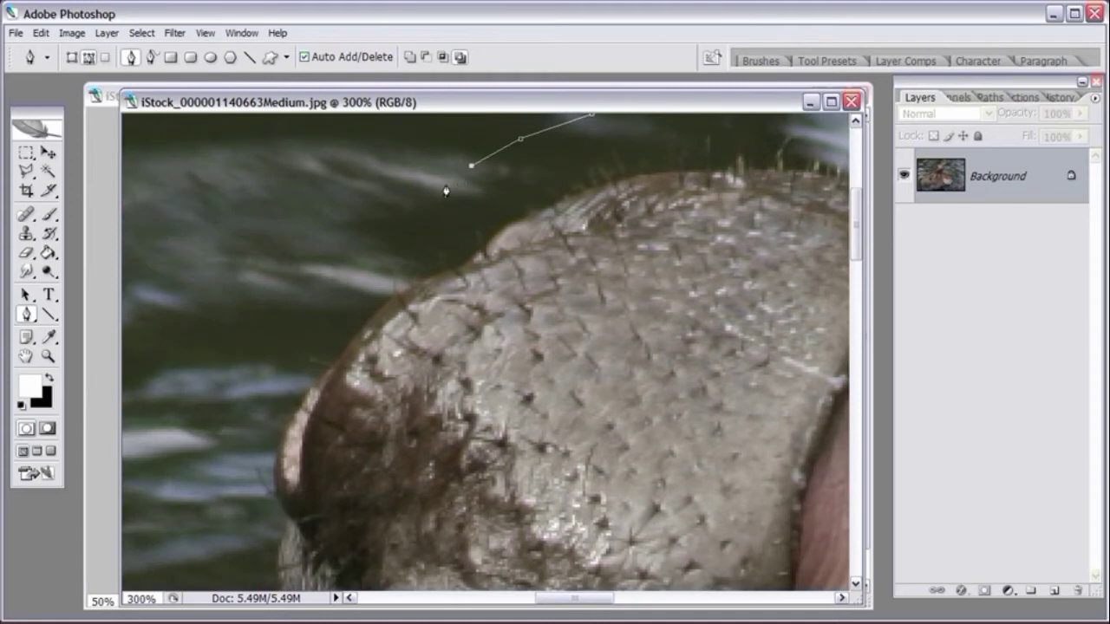
pyautogui.click(399, 217)
pyautogui.click(347, 266)
pyautogui.moveTo(293, 333); pyautogui.dragTo(391, 113)
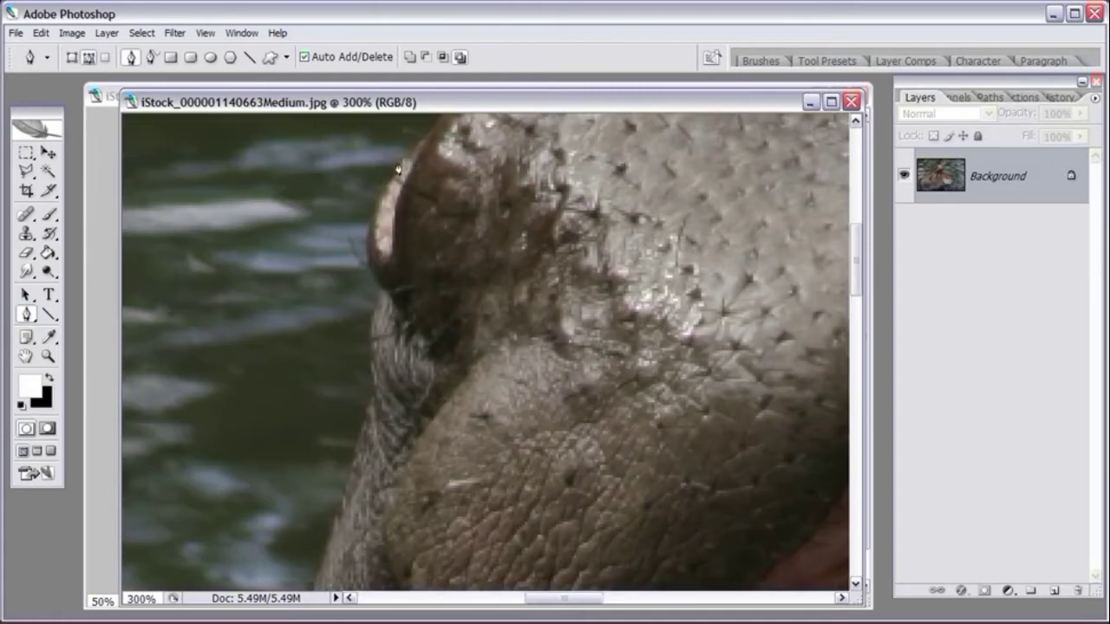
pyautogui.moveTo(445, 181); pyautogui.dragTo(448, 282)
pyautogui.moveTo(481, 214); pyautogui.dragTo(477, 281)
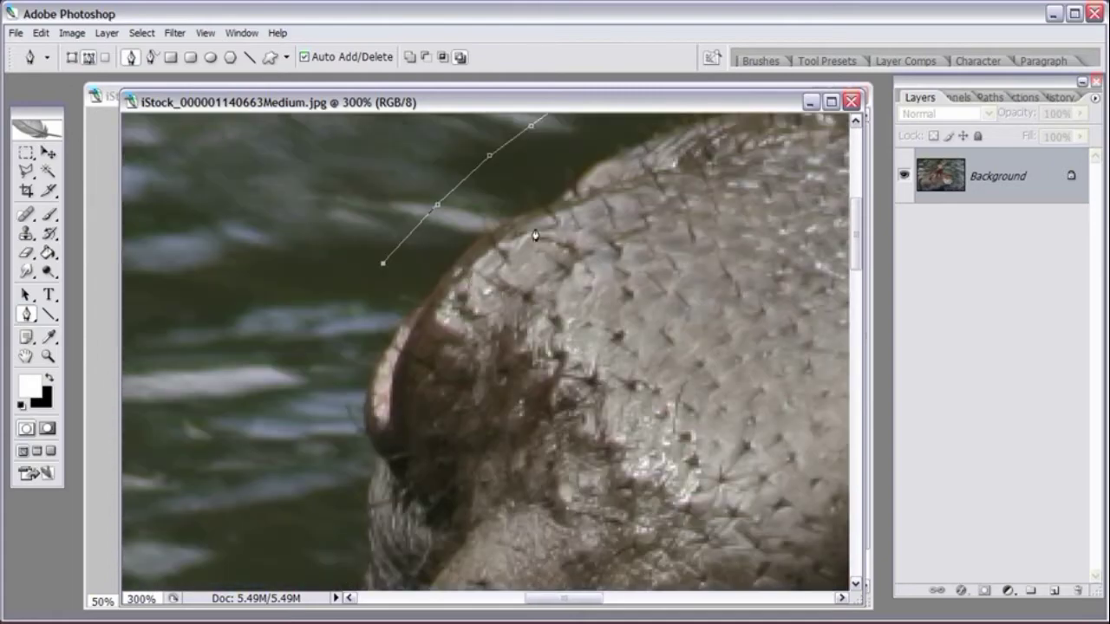
# Step: Bring the path in close and trace down beside the pale rim of the nostril
pyautogui.click(379, 293)
pyautogui.click(370, 330)
pyautogui.click(373, 355)
pyautogui.moveTo(366, 391); pyautogui.dragTo(424, 290)
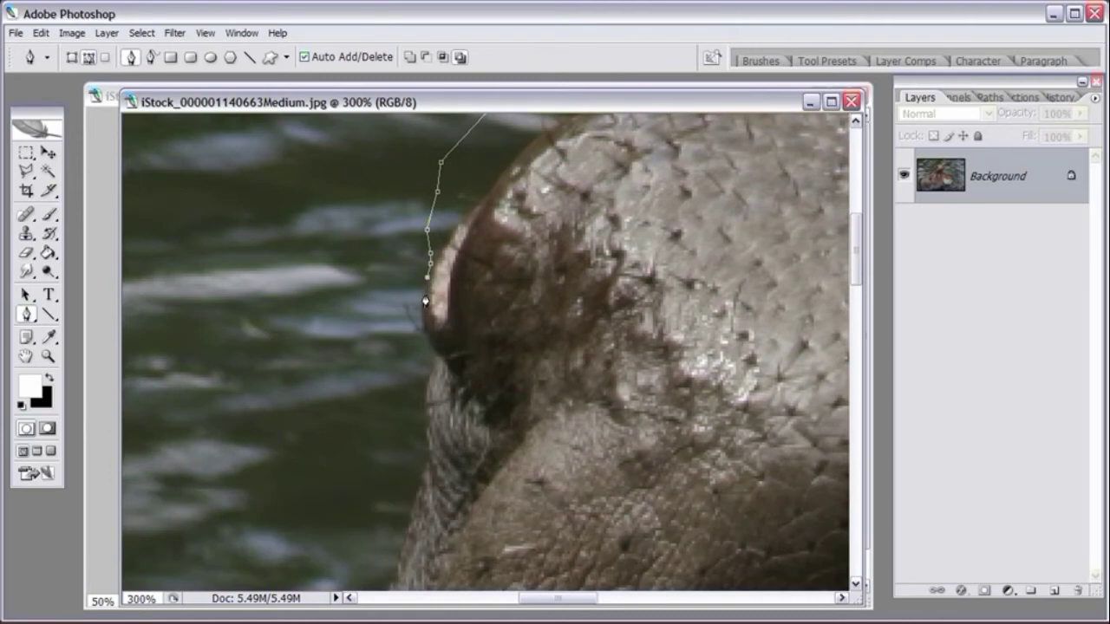
# Step: Trace the path under the nostril and down the bristly back edge of the upper jaw
pyautogui.click(421, 295)
pyautogui.click(422, 329)
pyautogui.click(427, 397)
pyautogui.scroll(-3, 434, 414)
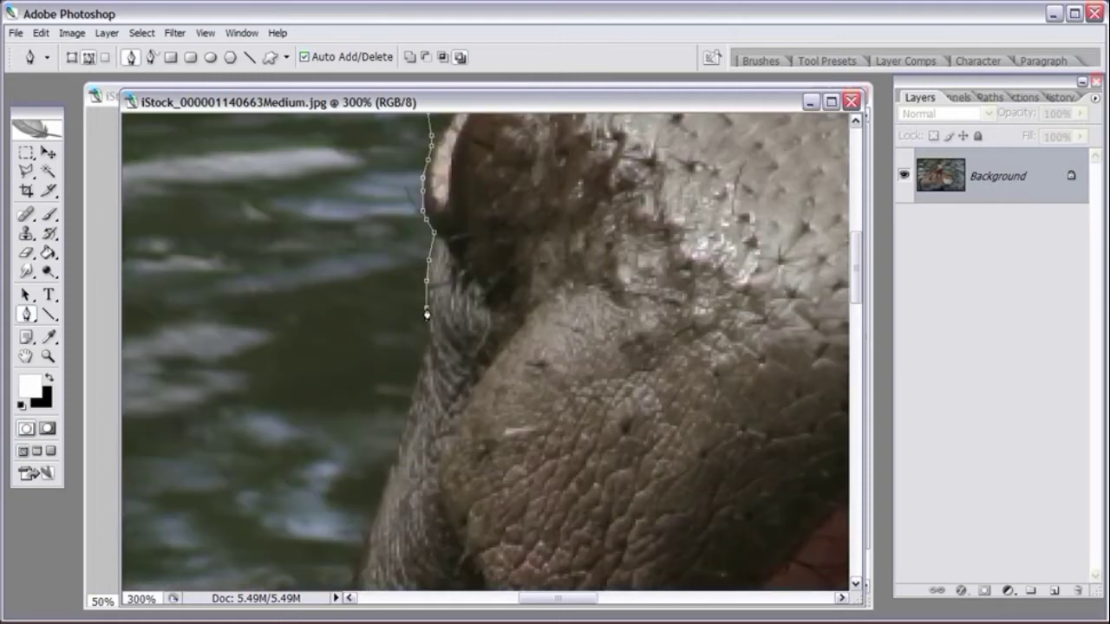
pyautogui.click(425, 344)
pyautogui.scroll(-5, 423, 347)
pyautogui.click(407, 231)
pyautogui.click(383, 288)
# Step: Trace around the small rounded bulge between the upper jaw and the eye
pyautogui.scroll(-2, 371, 337)
pyautogui.click(368, 301)
pyautogui.click(333, 316)
pyautogui.click(323, 324)
pyautogui.click(309, 338)
pyautogui.click(296, 354)
pyautogui.scroll(-3, 292, 359)
pyautogui.click(362, 248)
pyautogui.click(355, 268)
pyautogui.click(352, 305)
pyautogui.click(351, 339)
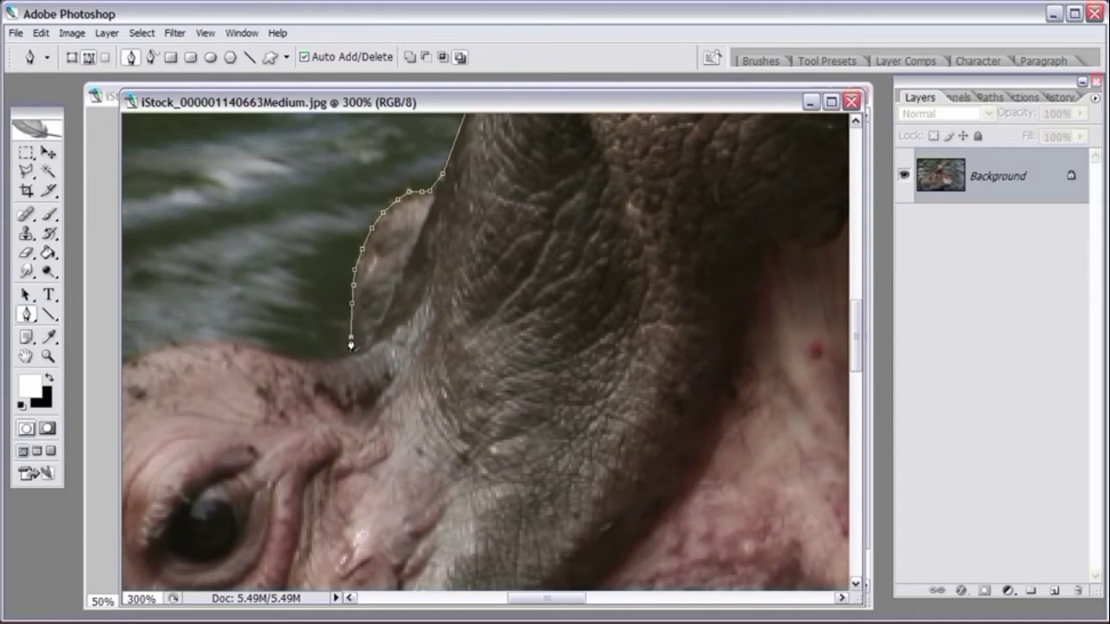
# Step: Follow the shallow dip beyond the bulge and trace the upper edge of the pink brow
pyautogui.moveTo(352, 345); pyautogui.dragTo(570, 260)
pyautogui.click(545, 255)
pyautogui.click(528, 258)
pyautogui.click(513, 259)
pyautogui.click(497, 253)
pyautogui.click(477, 248)
pyautogui.click(461, 245)
pyautogui.click(442, 242)
pyautogui.click(418, 238)
pyautogui.click(397, 241)
# Step: Trace the rounded back side of the brow down toward the neck
pyautogui.hscroll(-1, 407, 245)
pyautogui.click(419, 239)
pyautogui.click(399, 245)
pyautogui.click(378, 253)
pyautogui.click(357, 269)
pyautogui.click(339, 292)
pyautogui.click(322, 310)
pyautogui.click(311, 330)
pyautogui.moveTo(311, 331); pyautogui.dragTo(375, 244)
pyautogui.click(368, 265)
pyautogui.click(364, 290)
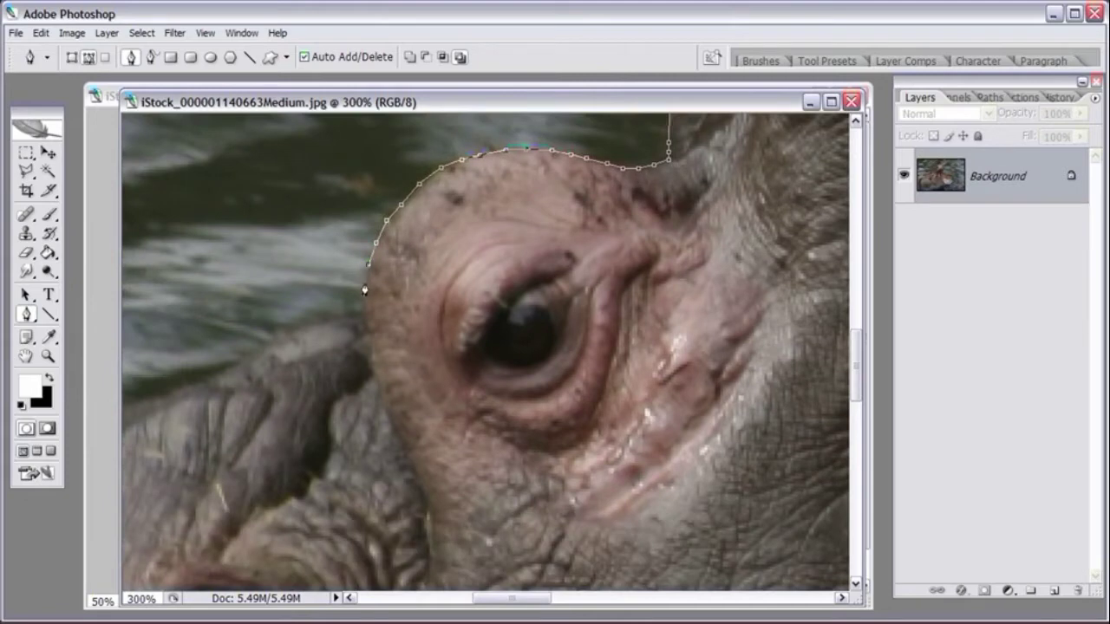
# Step: Turn the path at the corner behind the brow and trace the pale bump at the start of the neck
pyautogui.click(358, 305)
pyautogui.click(358, 313)
pyautogui.click(355, 322)
pyautogui.click(345, 322)
pyautogui.click(332, 323)
pyautogui.click(319, 323)
pyautogui.click(303, 325)
pyautogui.moveTo(289, 341); pyautogui.dragTo(462, 241)
pyautogui.click(458, 235)
pyautogui.click(441, 244)
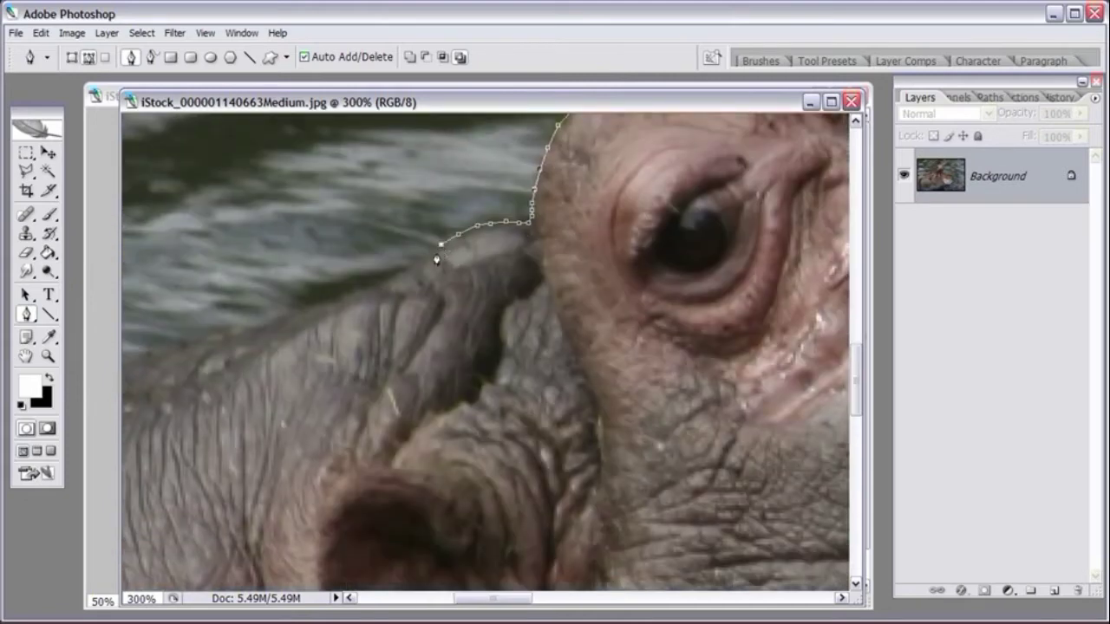
pyautogui.click(420, 261)
# Step: Trace the wrinkled upper edge of the neck above the ear against the water
pyautogui.moveTo(472, 287); pyautogui.dragTo(574, 266)
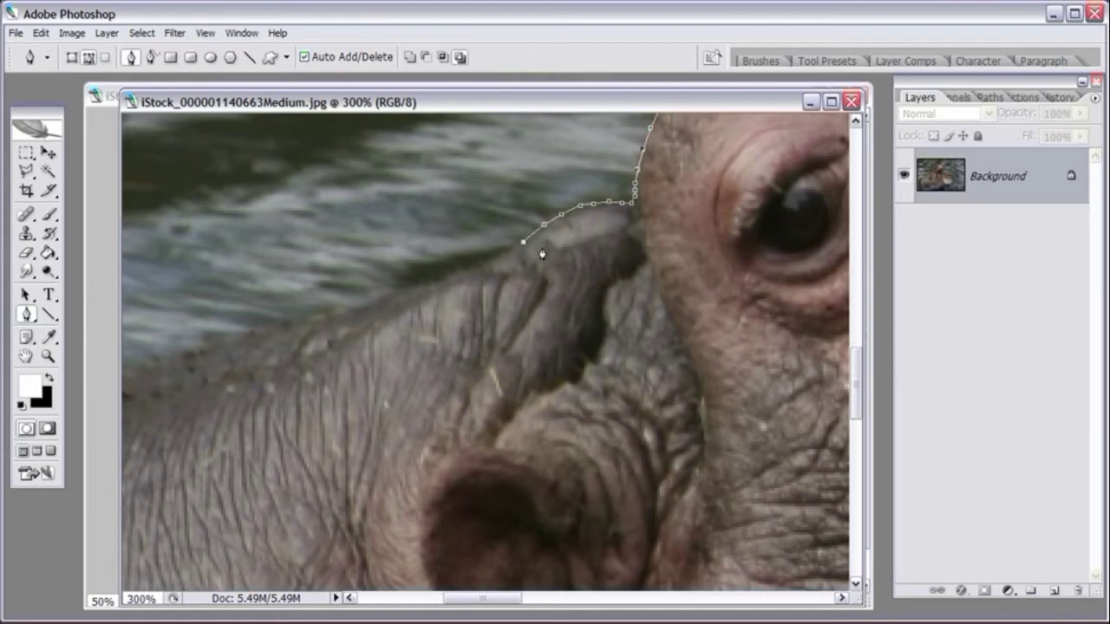
pyautogui.click(481, 268)
pyautogui.click(452, 273)
pyautogui.click(437, 281)
pyautogui.click(398, 291)
pyautogui.click(376, 297)
pyautogui.click(358, 305)
pyautogui.click(336, 308)
pyautogui.click(314, 315)
pyautogui.click(298, 319)
pyautogui.click(269, 326)
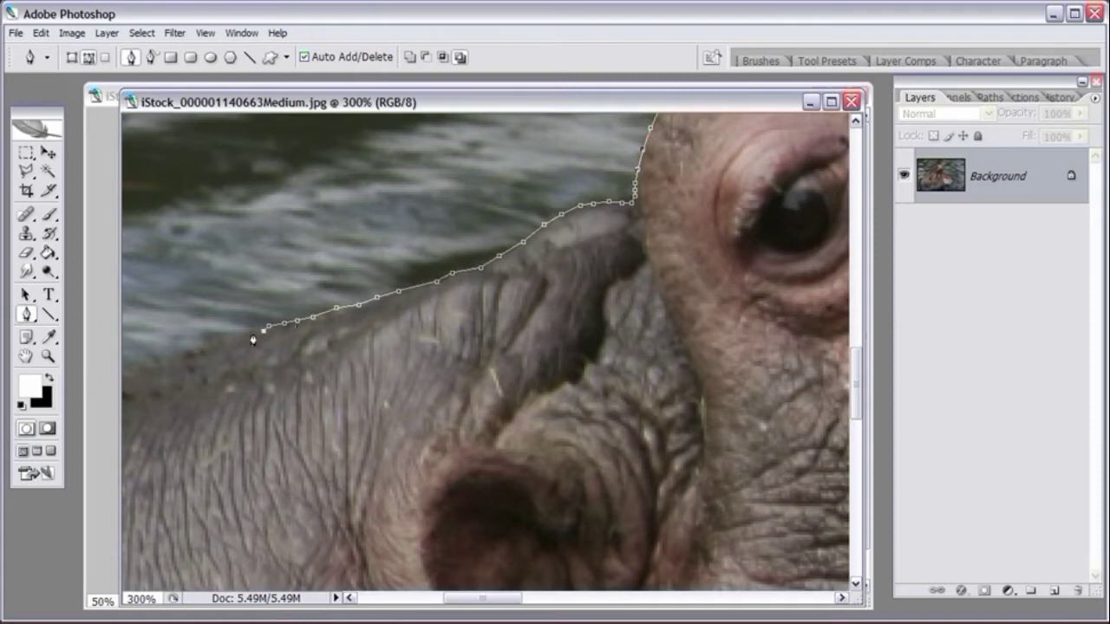
pyautogui.click(247, 334)
pyautogui.click(233, 337)
# Step: Continue the path down the sloping upper edge of the neck beyond the ear
pyautogui.moveTo(255, 343); pyautogui.dragTo(526, 234)
pyautogui.click(488, 240)
pyautogui.click(414, 263)
pyautogui.click(397, 273)
pyautogui.click(340, 294)
pyautogui.click(293, 315)
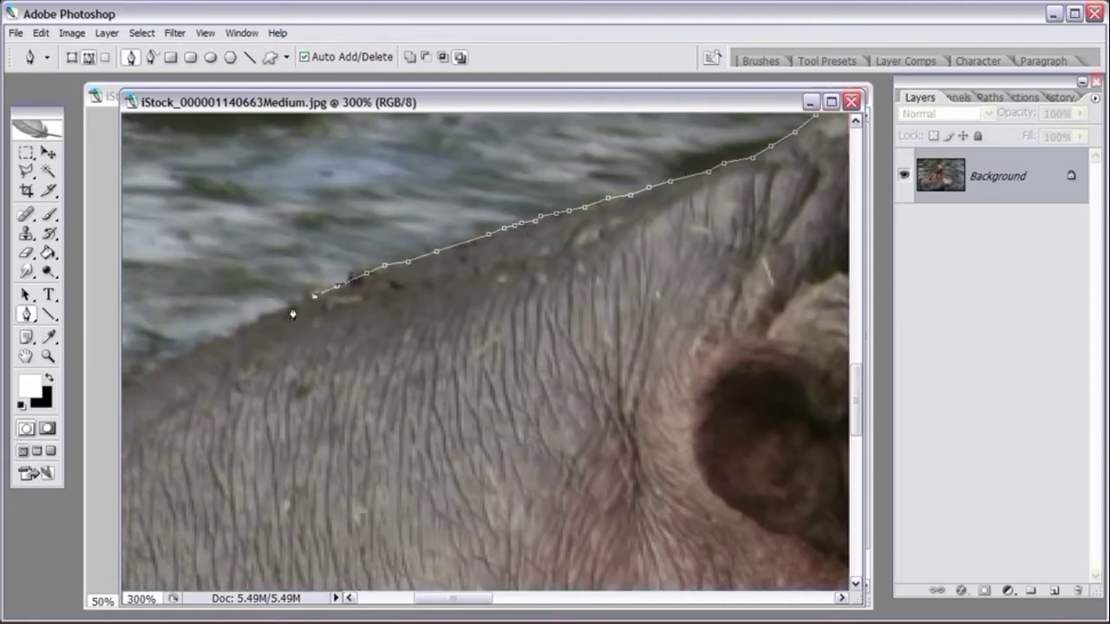
pyautogui.click(265, 326)
# Step: Extend the path down to the crease where the neck meets the fold of the back
pyautogui.moveTo(313, 329); pyautogui.dragTo(542, 213)
pyautogui.click(459, 224)
pyautogui.click(425, 239)
pyautogui.click(399, 255)
pyautogui.click(379, 265)
pyautogui.click(366, 272)
pyautogui.click(361, 273)
# Step: Trace the path out of the crease and over the crest of the back's fold
pyautogui.moveTo(362, 274); pyautogui.dragTo(521, 238)
pyautogui.click(501, 236)
pyautogui.click(456, 229)
pyautogui.click(419, 224)
pyautogui.click(380, 227)
# Step: Continue the path from the crest along the gently falling upper edge of the back's fold
pyautogui.moveTo(312, 243); pyautogui.dragTo(442, 241)
pyautogui.click(458, 229)
pyautogui.click(411, 235)
pyautogui.click(374, 241)
pyautogui.click(337, 252)
pyautogui.click(297, 265)
pyautogui.scroll(-2, 299, 272)
pyautogui.click(264, 207)
pyautogui.click(231, 224)
pyautogui.click(199, 245)
pyautogui.click(162, 241)
pyautogui.click(124, 239)
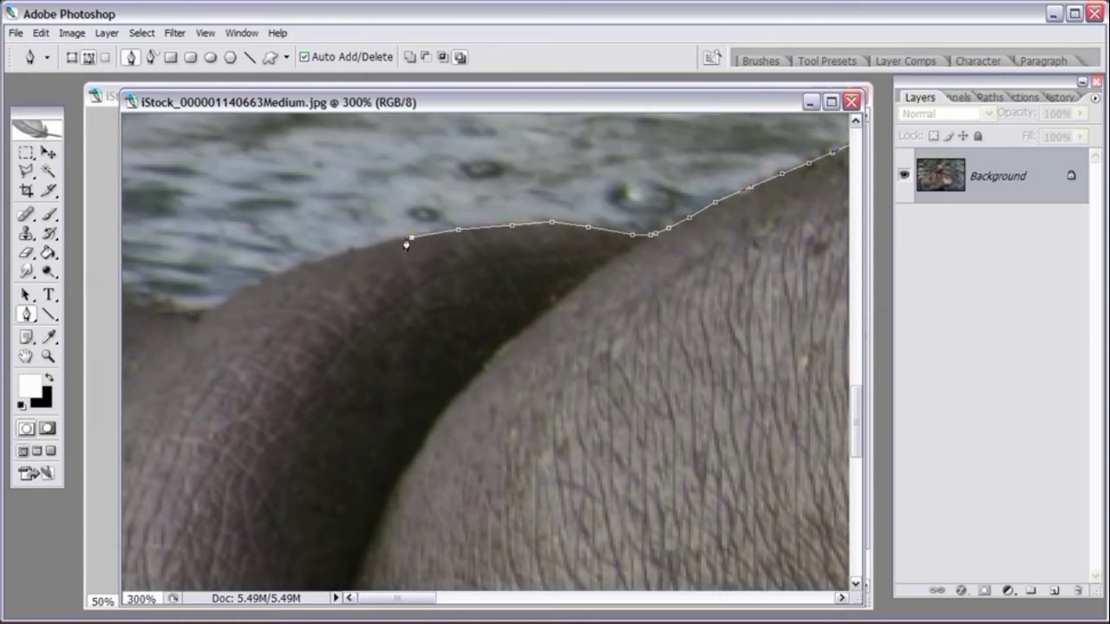
# Step: Trace the rest of the back's fold down to the waterline near the image's edge
pyautogui.click(372, 243)
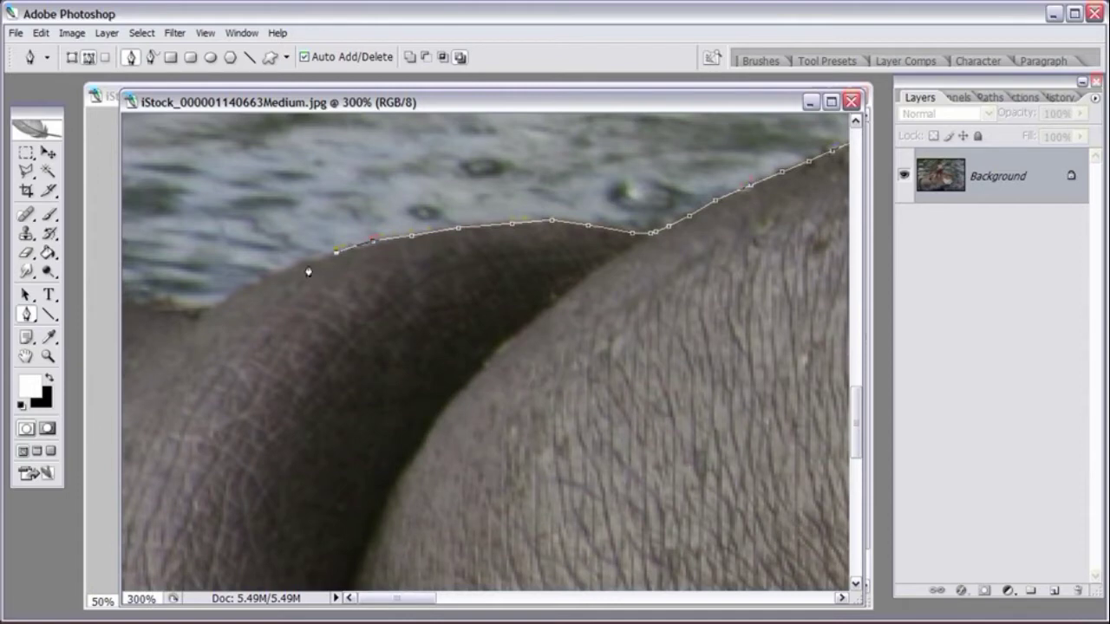
pyautogui.click(297, 265)
pyautogui.scroll(-2, 297, 315)
pyautogui.click(265, 208)
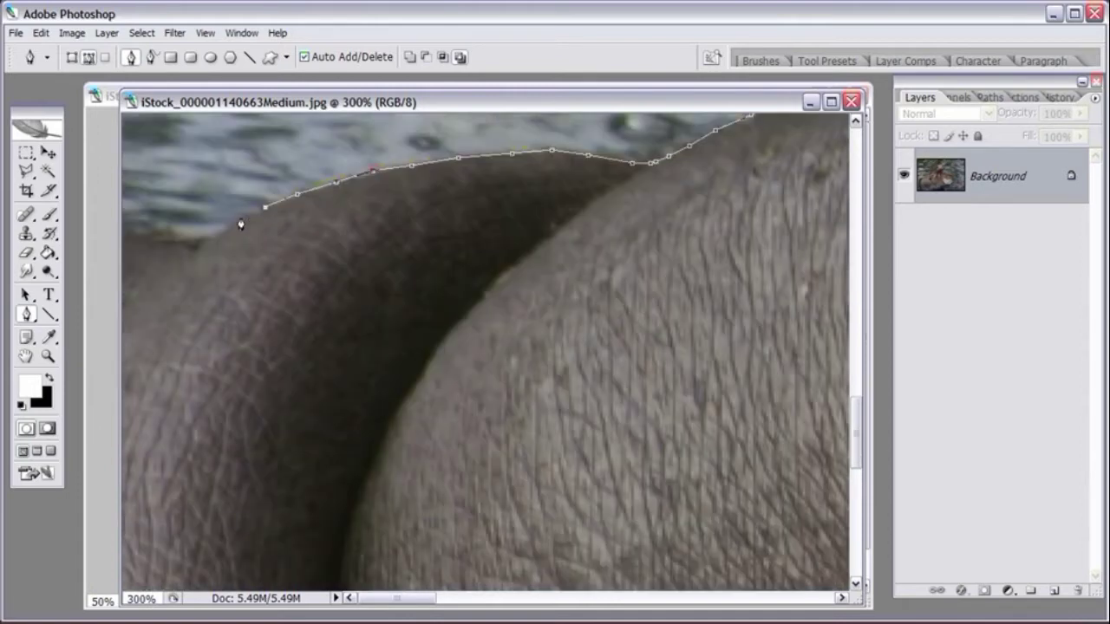
pyautogui.click(232, 224)
pyautogui.click(162, 243)
# Step: Carry the path down the image's side to its lower corner and close it at the starting point under the chin
pyautogui.moveTo(339, 460); pyautogui.dragTo(444, 213)
pyautogui.moveTo(396, 448); pyautogui.dragTo(374, 221)
pyautogui.moveTo(369, 449); pyautogui.dragTo(364, 180)
pyautogui.click(122, 597)
pyautogui.moveTo(361, 598); pyautogui.dragTo(607, 603)
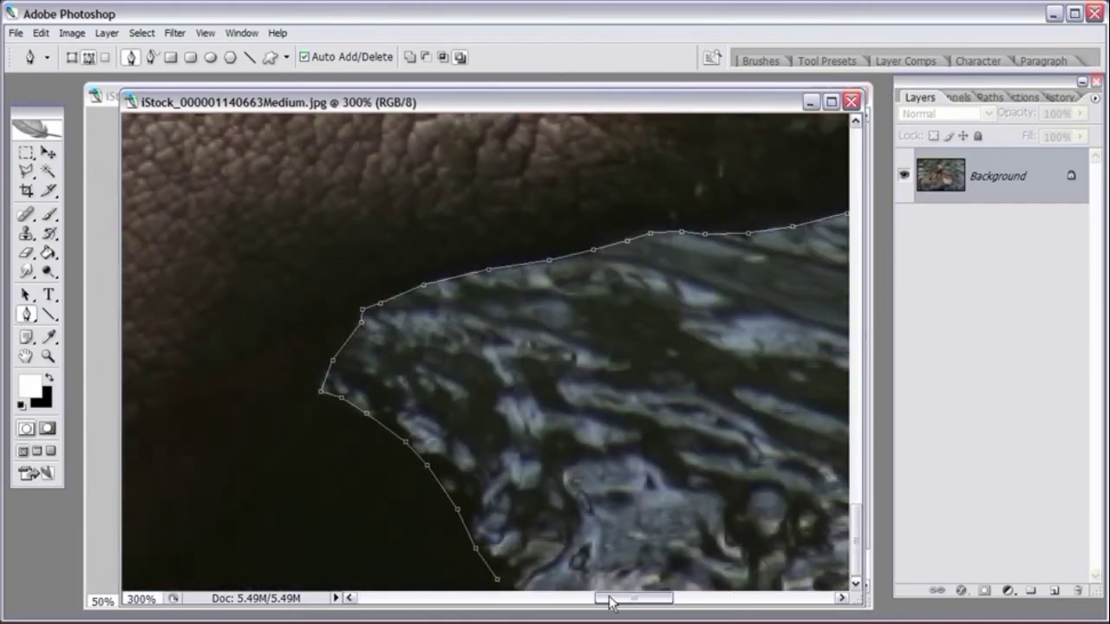
pyautogui.click(497, 588)
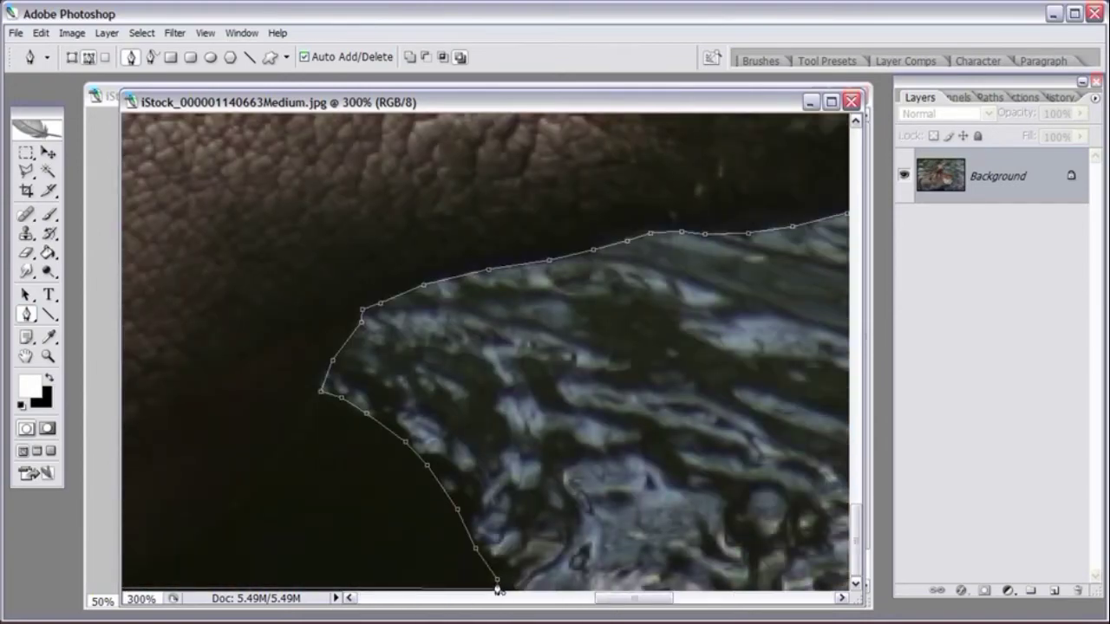
pyautogui.click(497, 588)
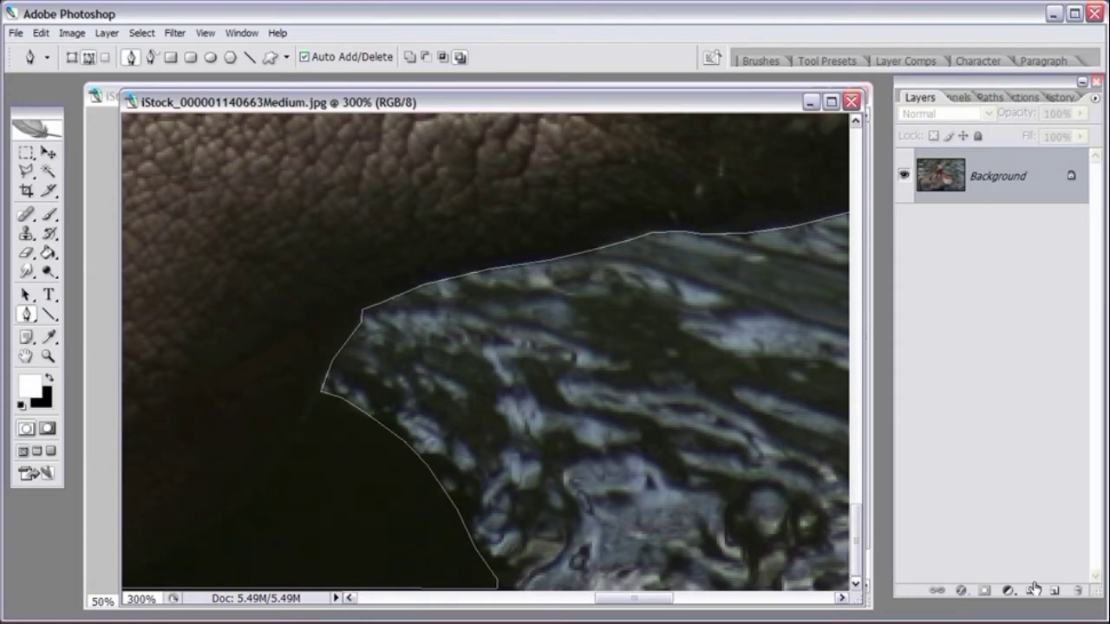
# Step: Examine the closed path around the whole hippo at reduced magnification
pyautogui.hotkey('ctrl', 'alt', '0')
pyautogui.hotkey('ctrl', '-')
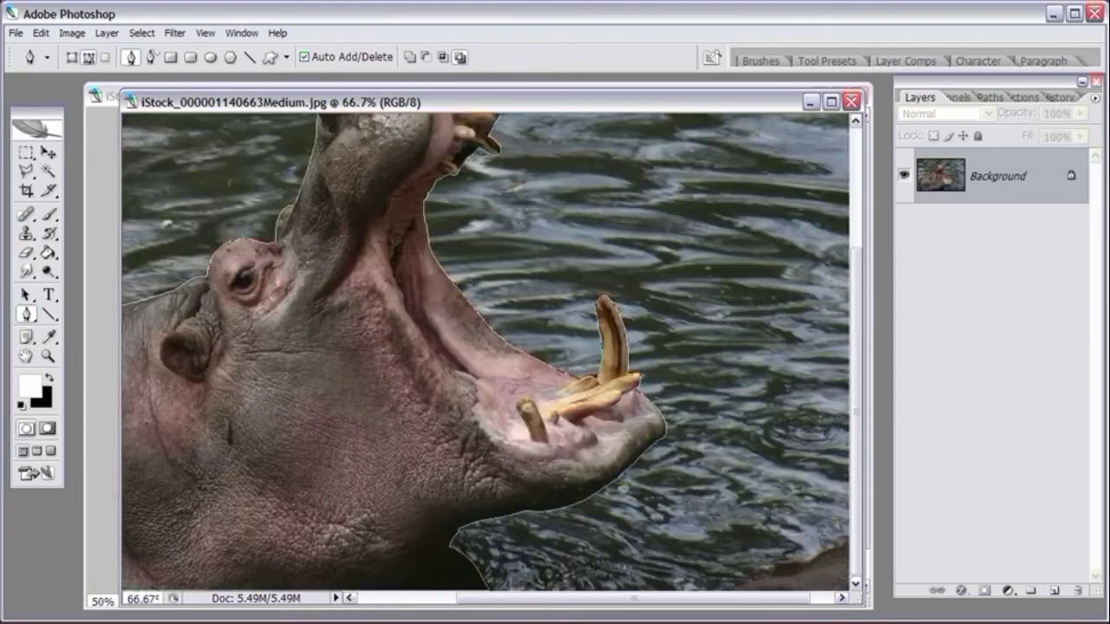
pyautogui.moveTo(694, 605); pyautogui.dragTo(596, 607)
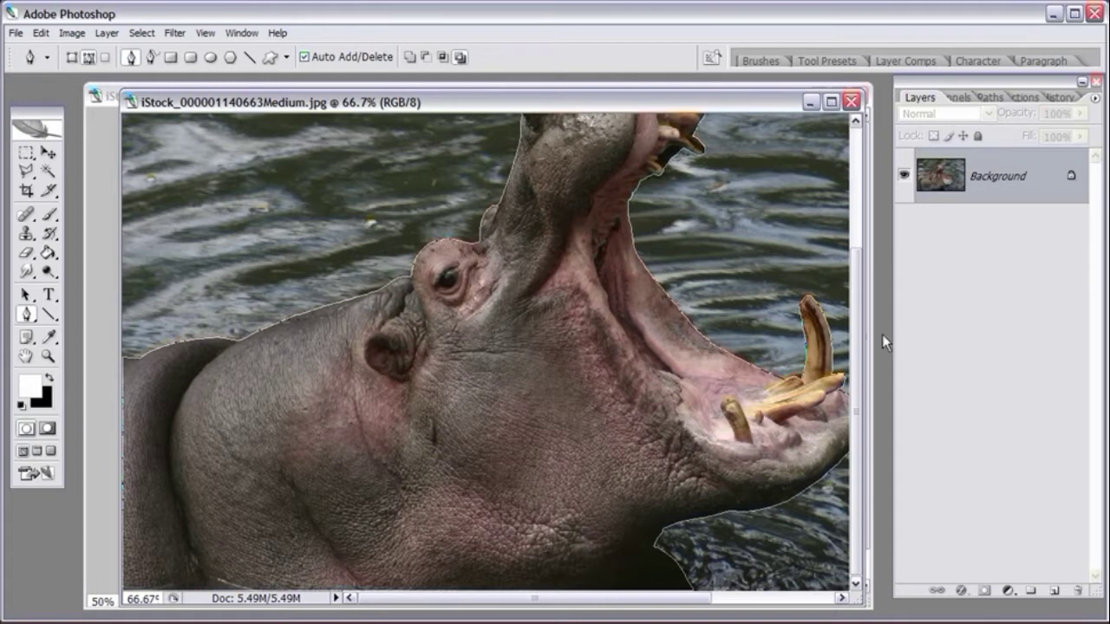
pyautogui.moveTo(860, 342); pyautogui.dragTo(861, 250)
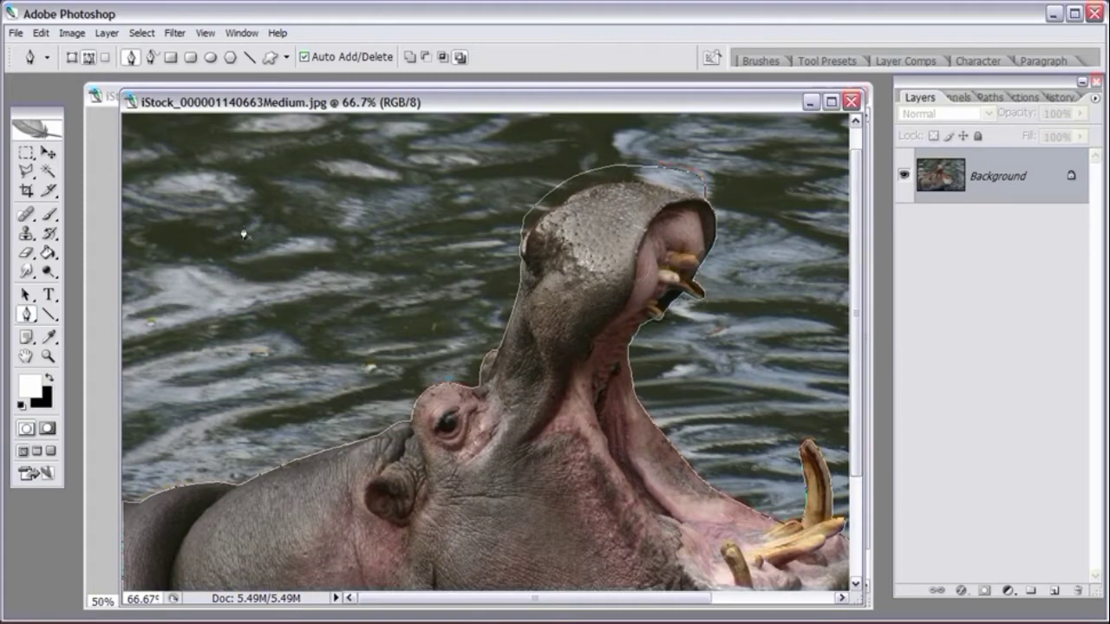
pyautogui.click(118, 35)
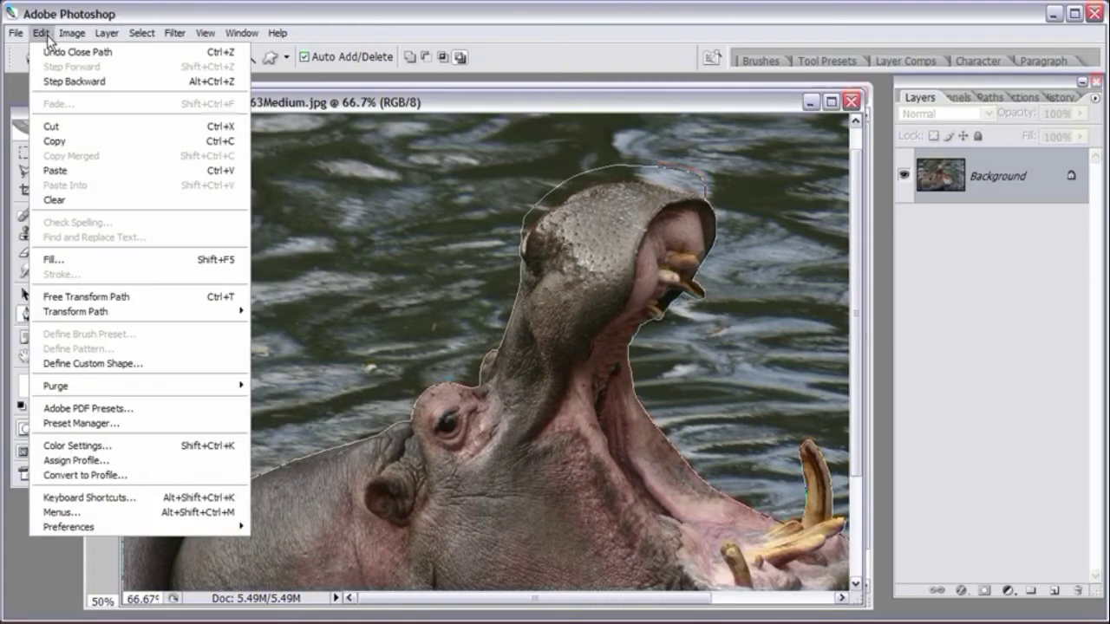
pyautogui.click(305, 26)
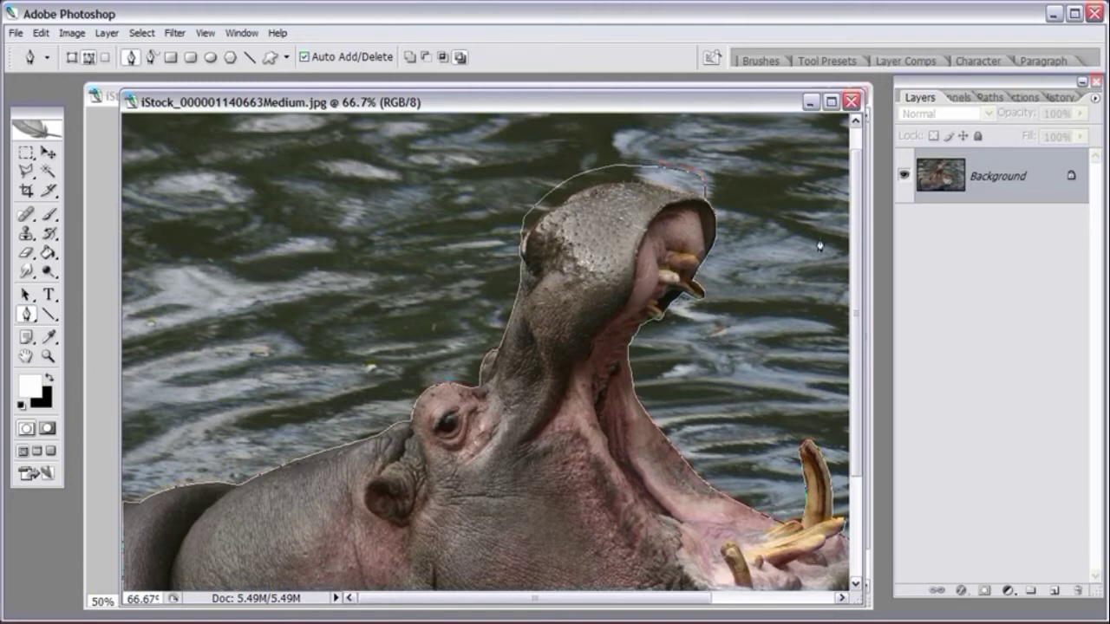
pyautogui.moveTo(858, 214); pyautogui.dragTo(856, 331)
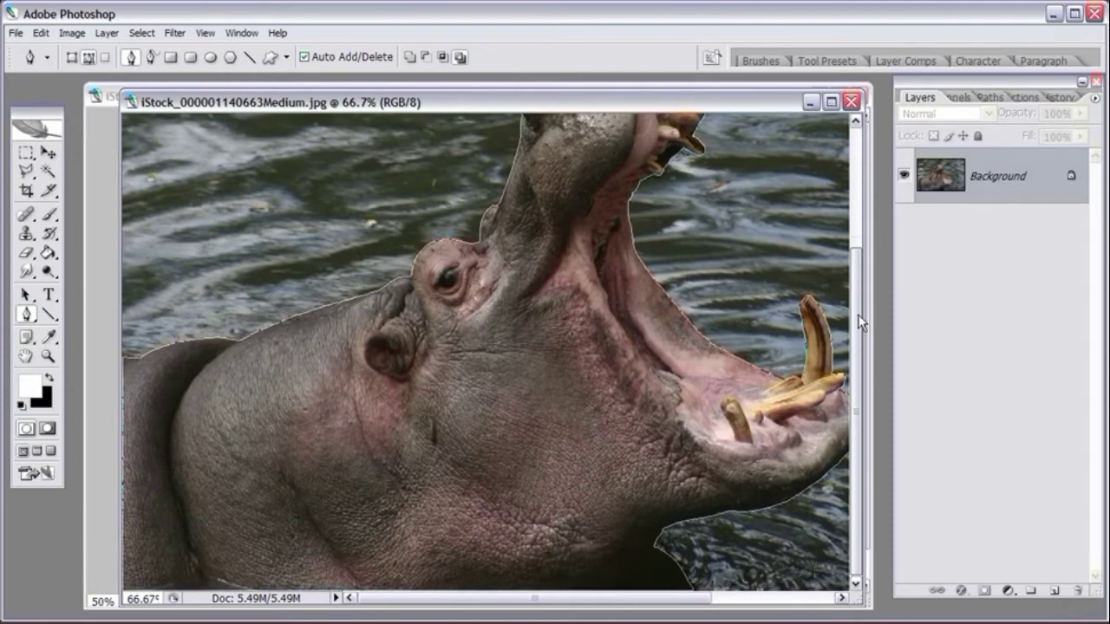
pyautogui.hotkey('ctrl', '-')
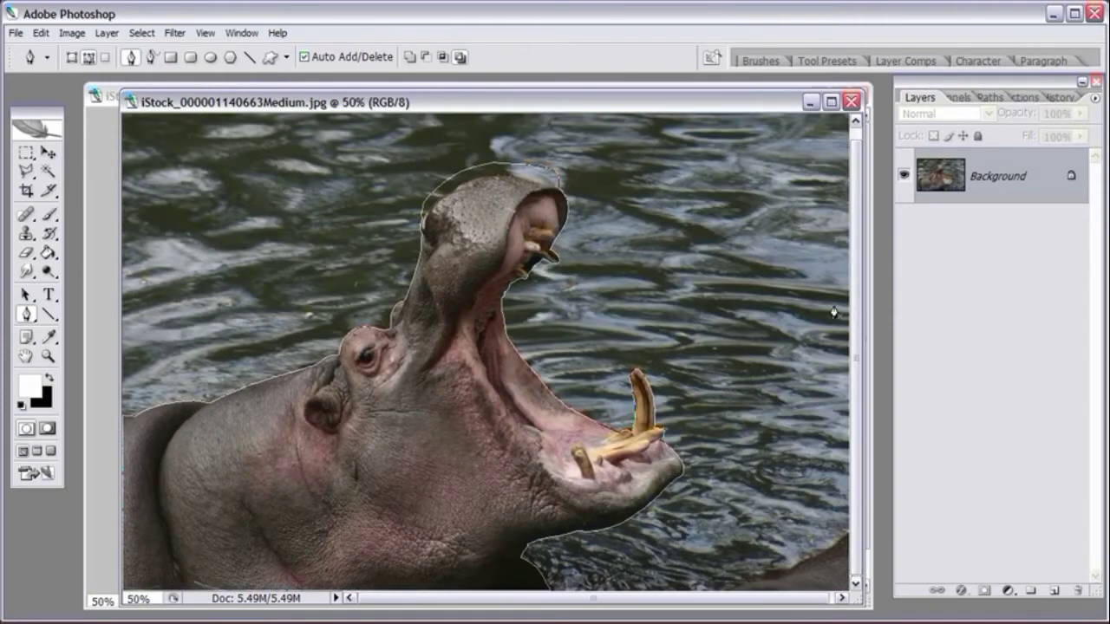
# Step: Make a new anti-aliased selection from the hippo path with a feather radius of 0 pixels
pyautogui.rightClick(411, 421)
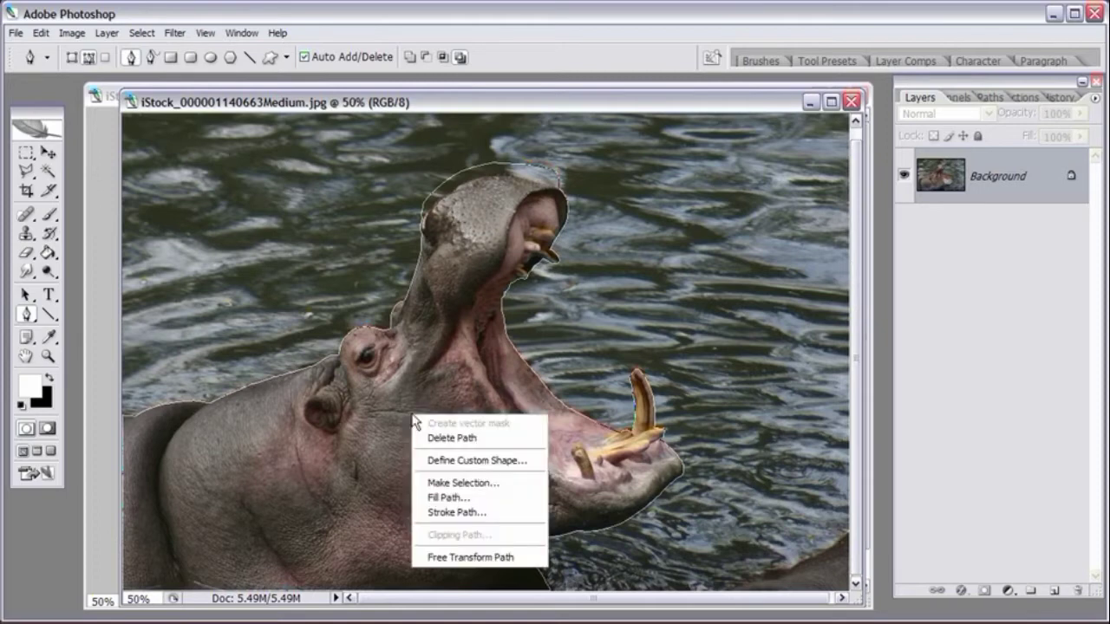
pyautogui.click(450, 483)
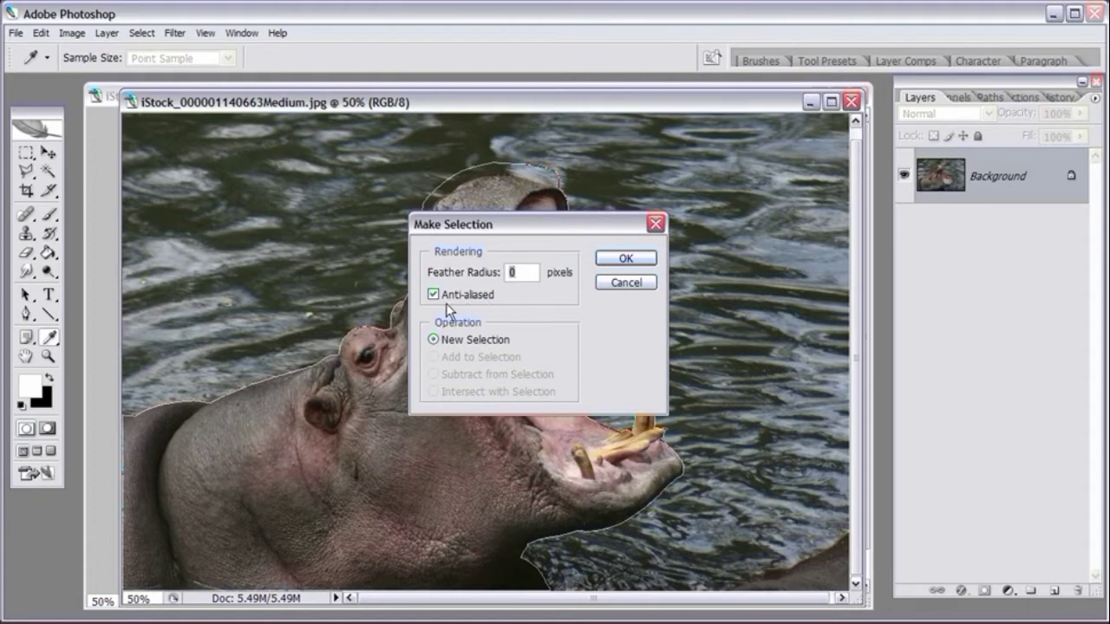
pyautogui.click(613, 260)
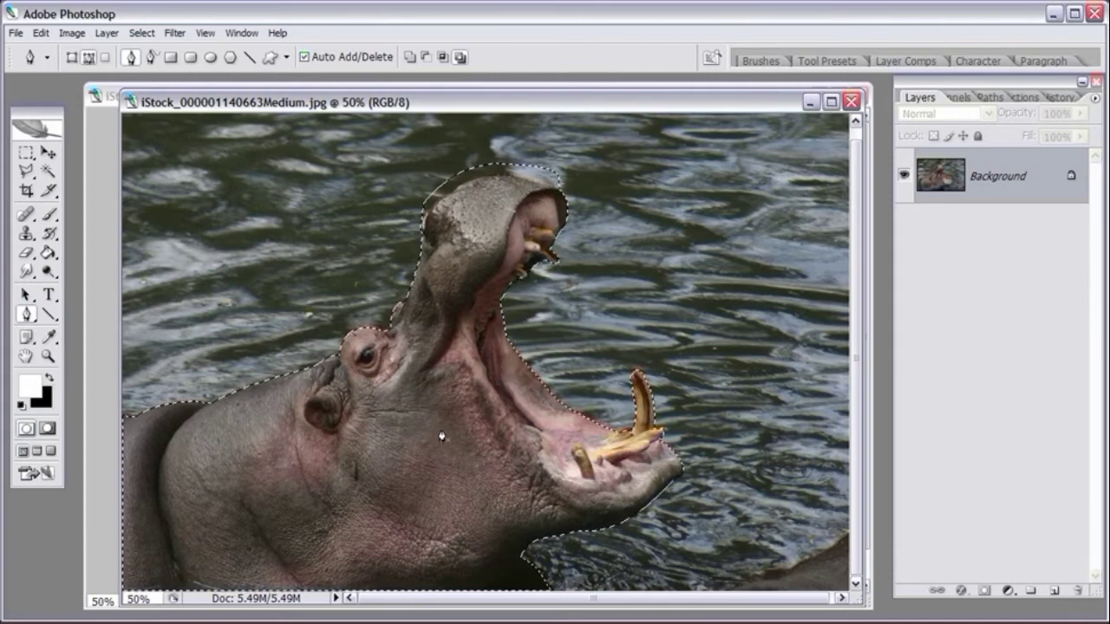
# Step: Copy the selected hippo and bring the lizard image to the front
pyautogui.click(41, 33)
pyautogui.moveTo(72, 33)
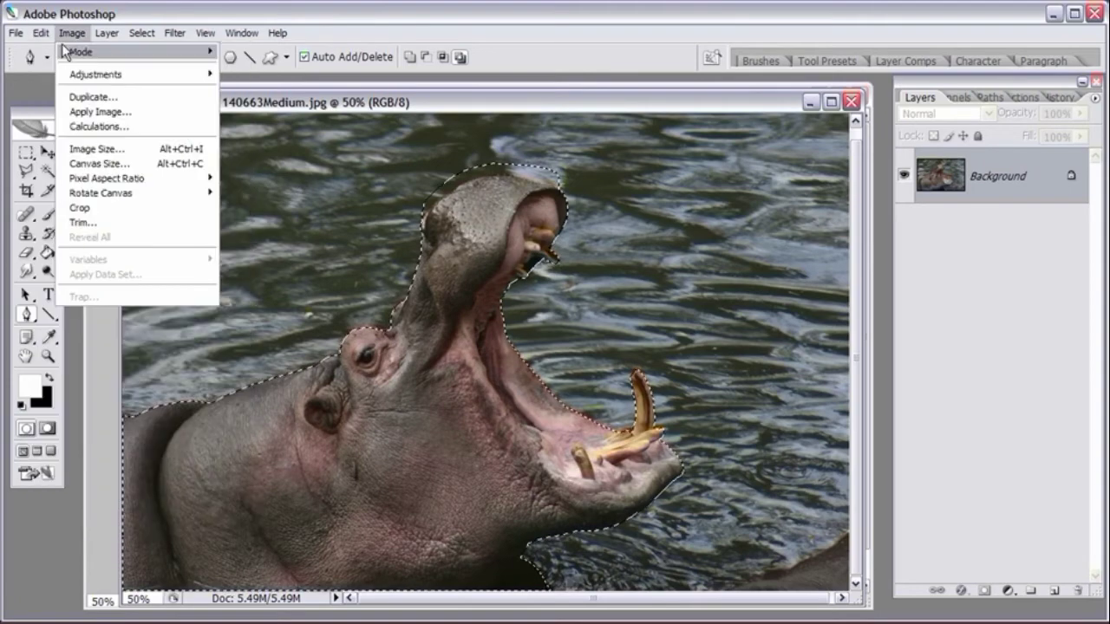
pyautogui.click(54, 142)
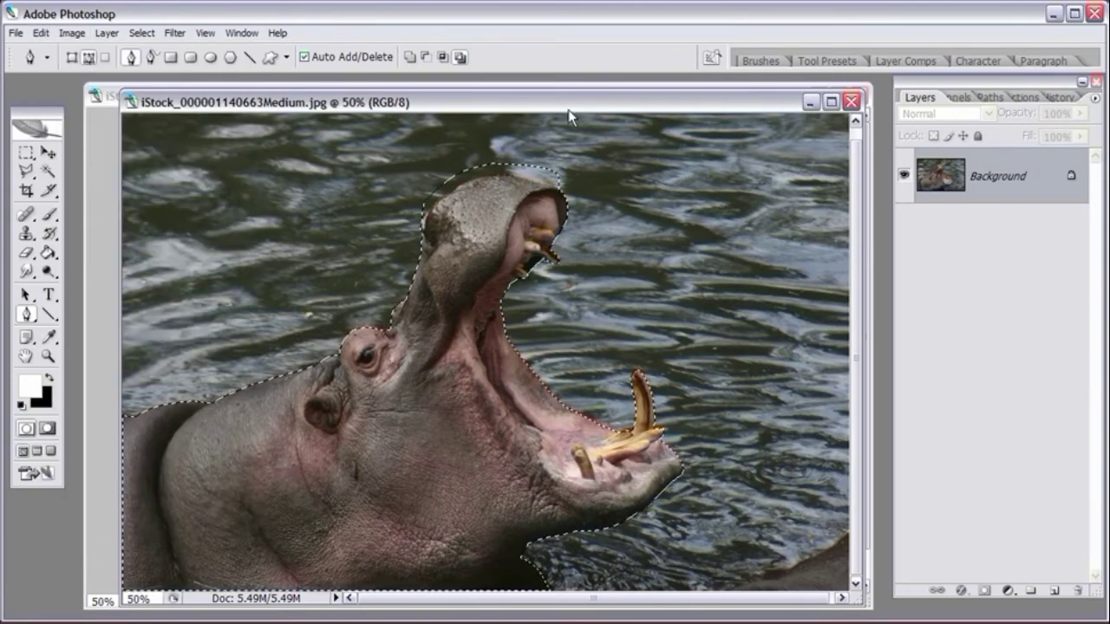
pyautogui.moveTo(569, 105); pyautogui.dragTo(590, 176)
pyautogui.click(487, 101)
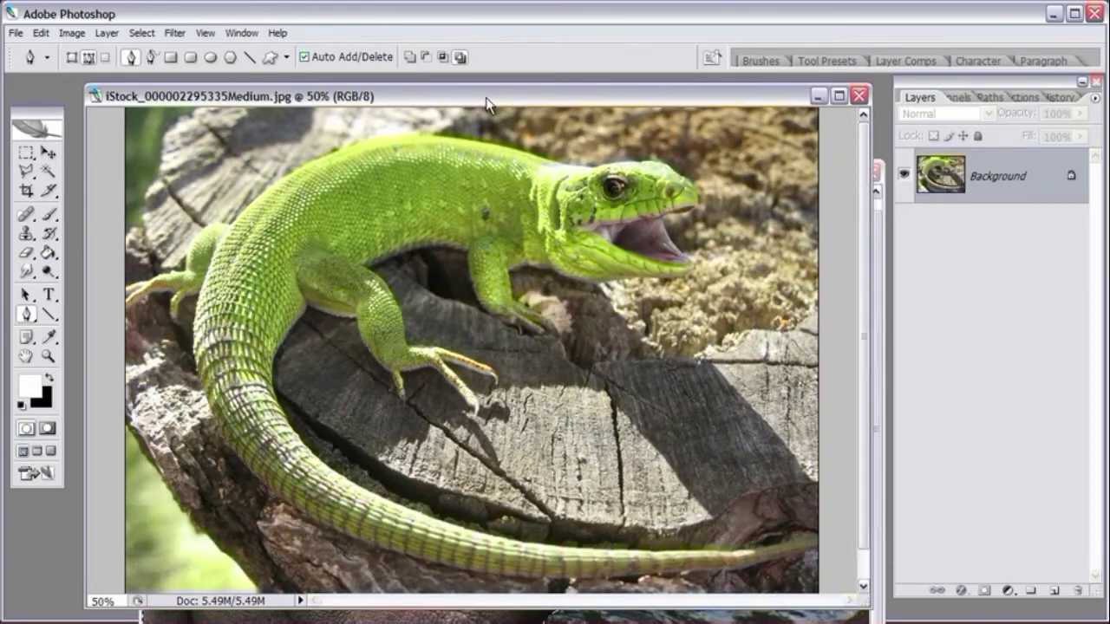
# Step: Paste the copied hippo into the lizard image and name its layer Hippo Head
pyautogui.click(41, 33)
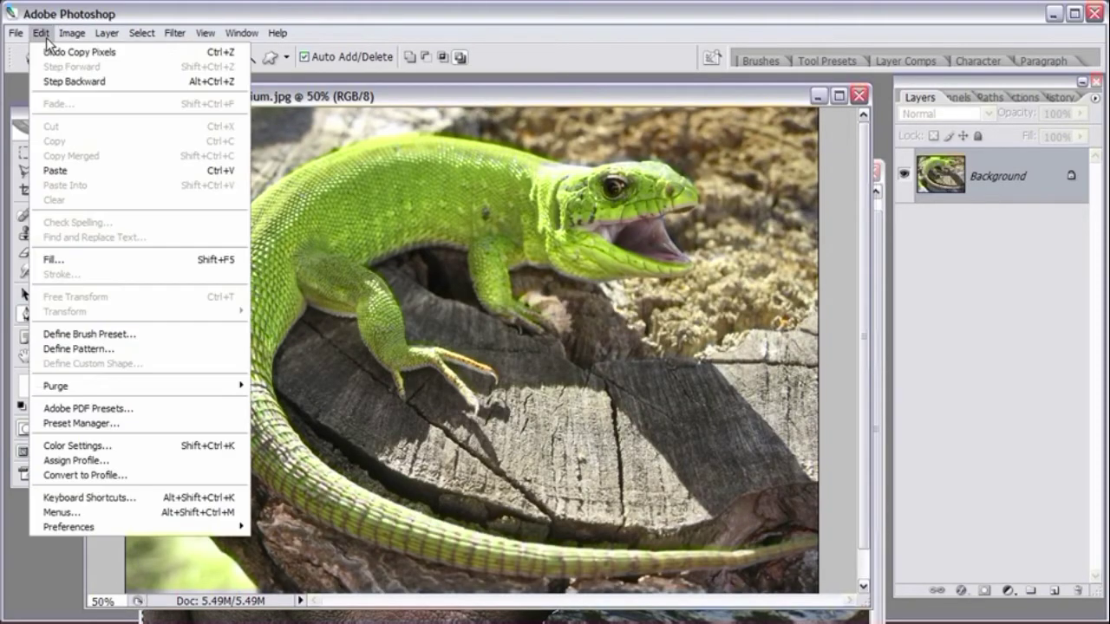
pyautogui.click(57, 171)
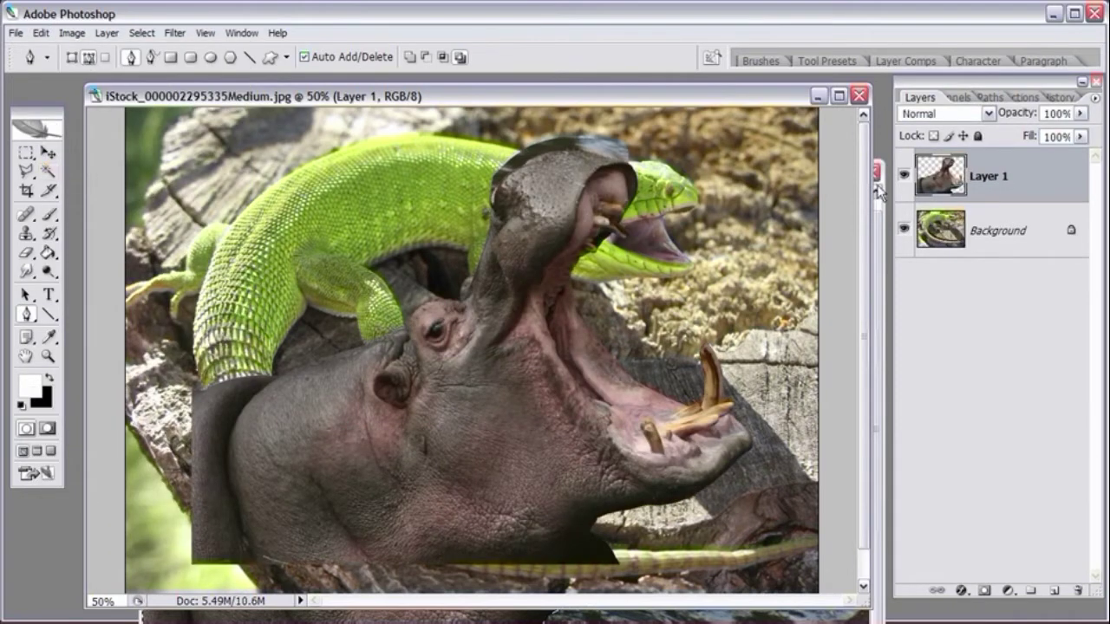
pyautogui.doubleClick(1003, 175)
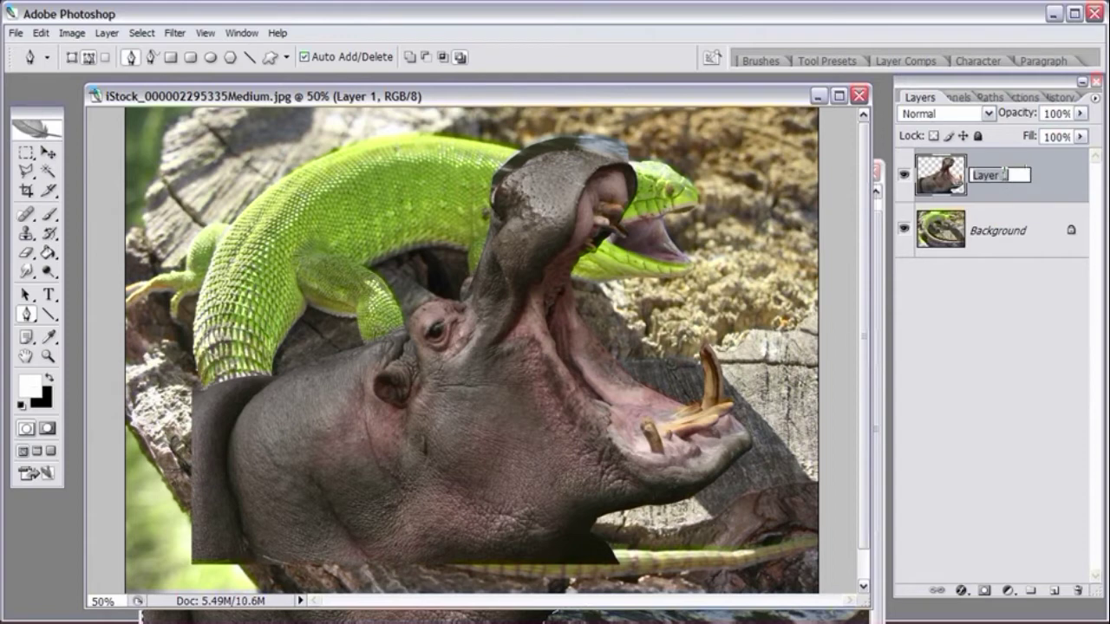
pyautogui.write('Hippo Head')
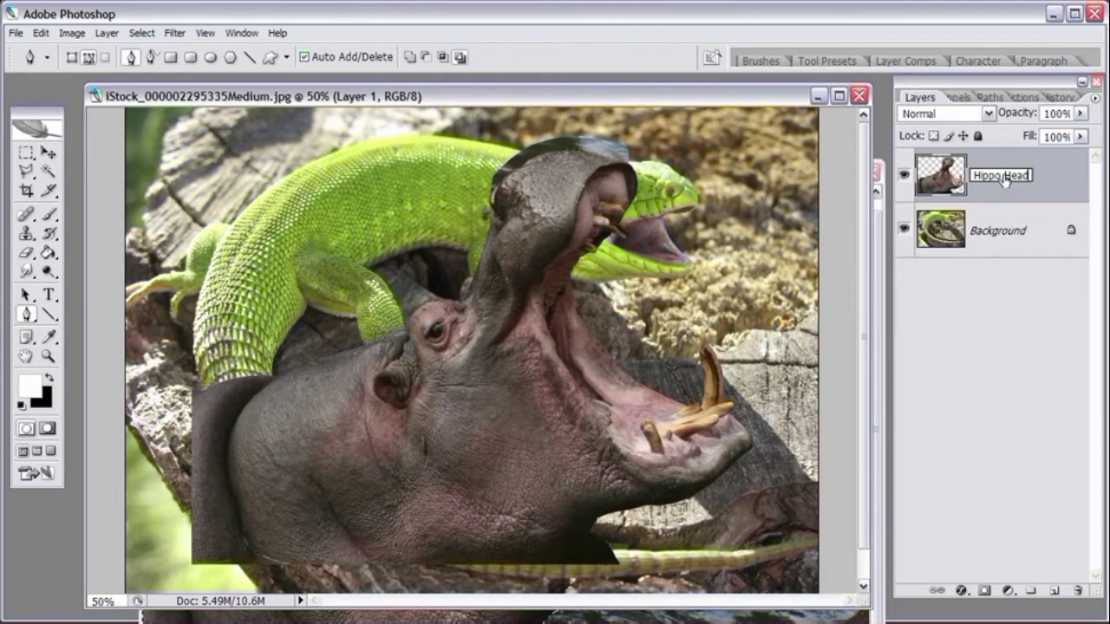
pyautogui.press('Return')
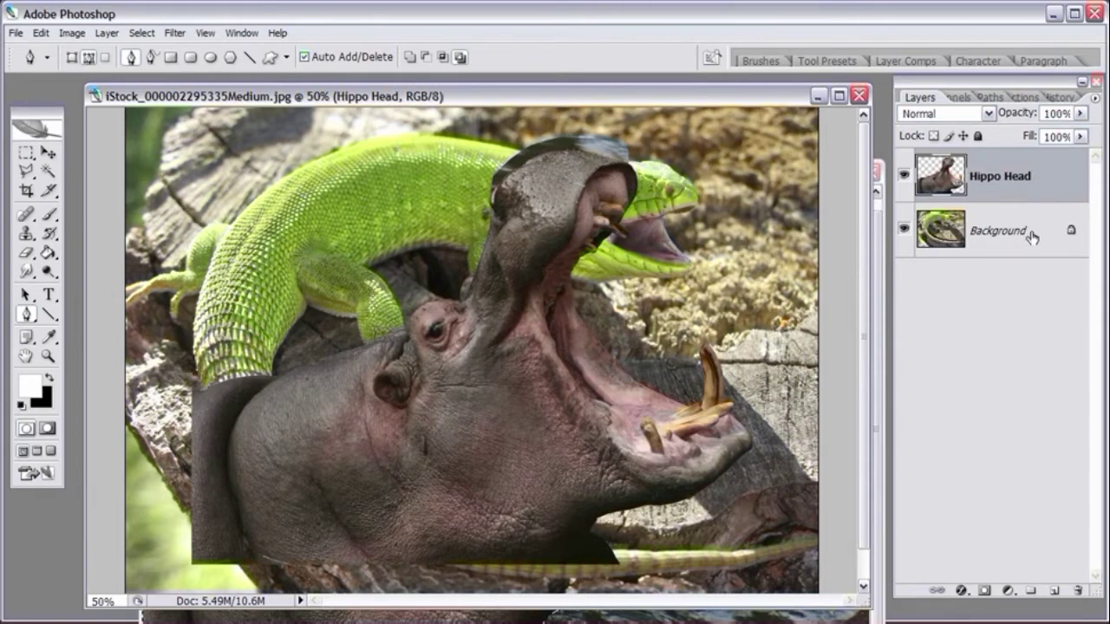
# Step: Convert the locked Background into a regular layer named Lizard
pyautogui.doubleClick(997, 231)
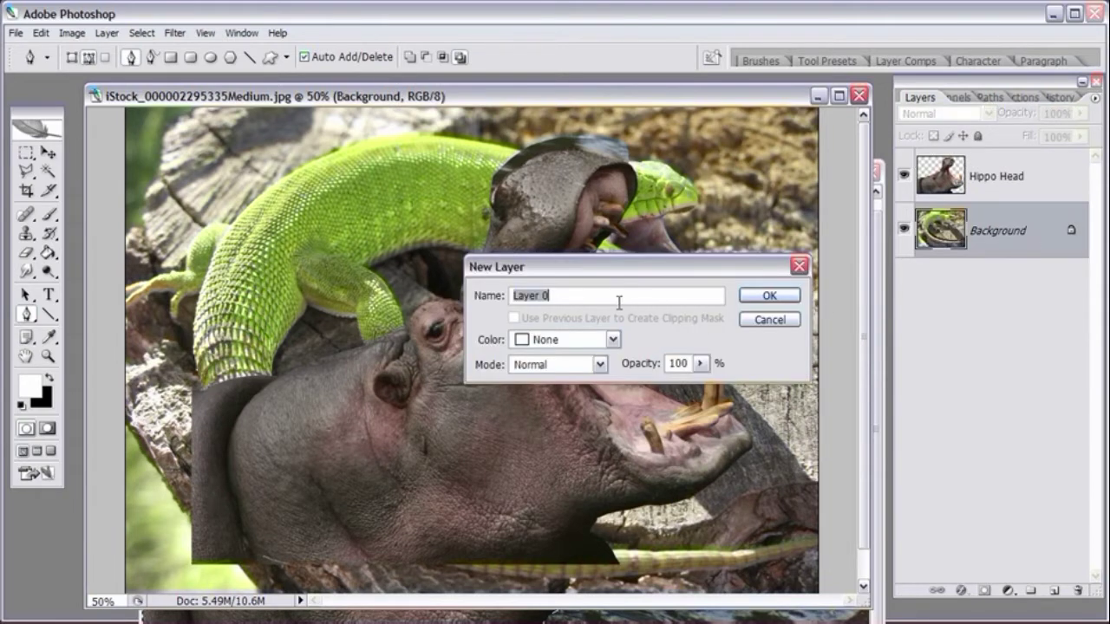
pyautogui.write('Lizard')
pyautogui.press('Return')
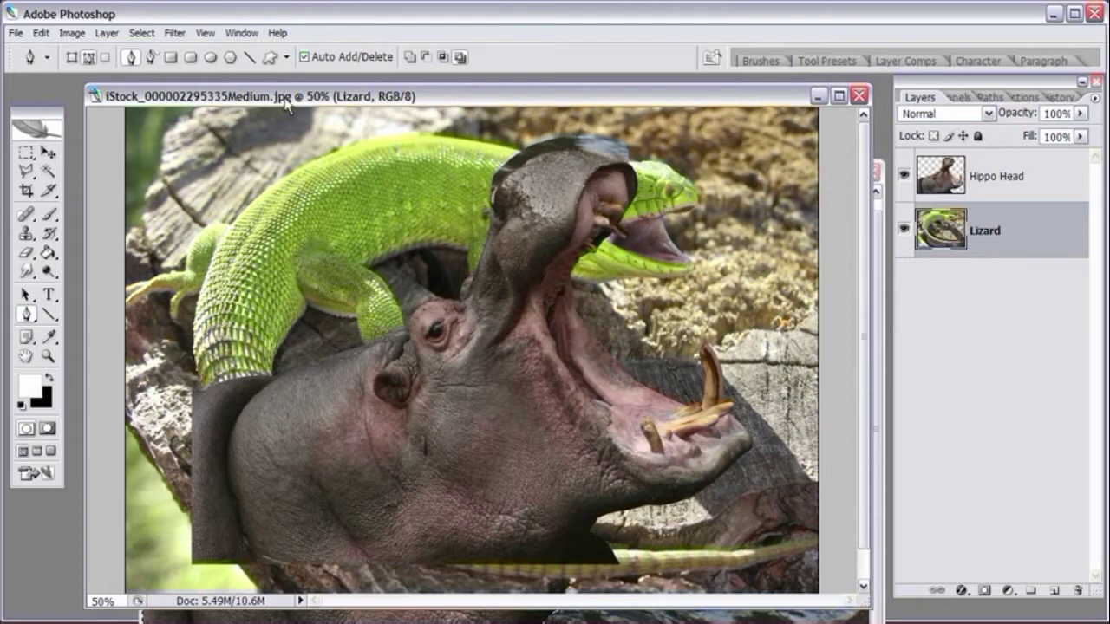
# Step: Bring the original hippo photo to the front and close it without saving changes
pyautogui.moveTo(406, 115); pyautogui.dragTo(555, 125)
pyautogui.click(187, 173)
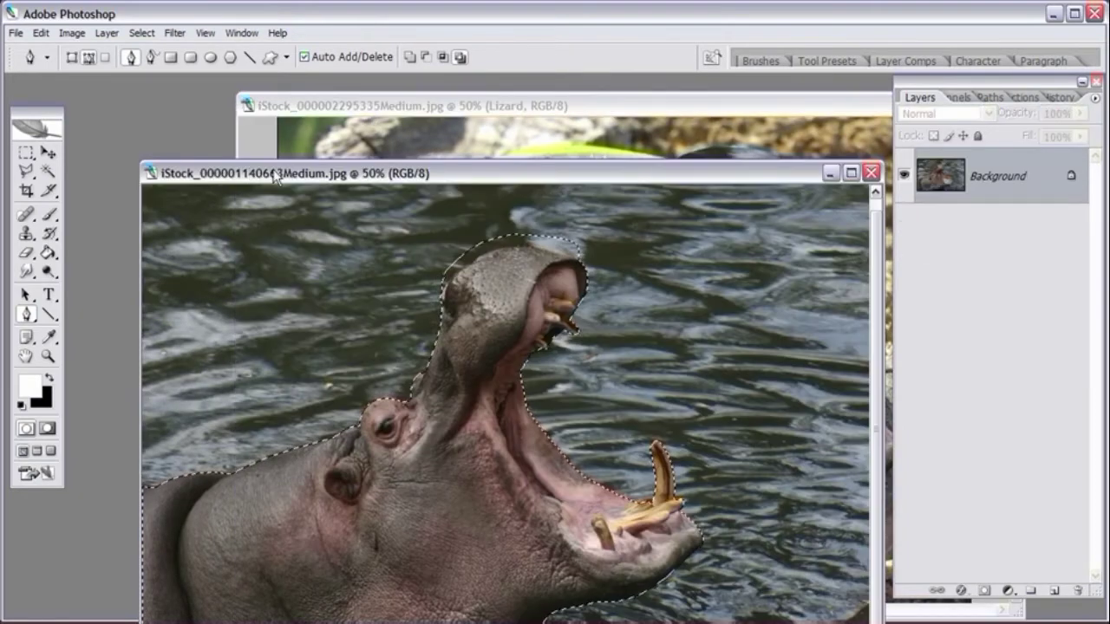
pyautogui.moveTo(304, 172); pyautogui.dragTo(245, 117)
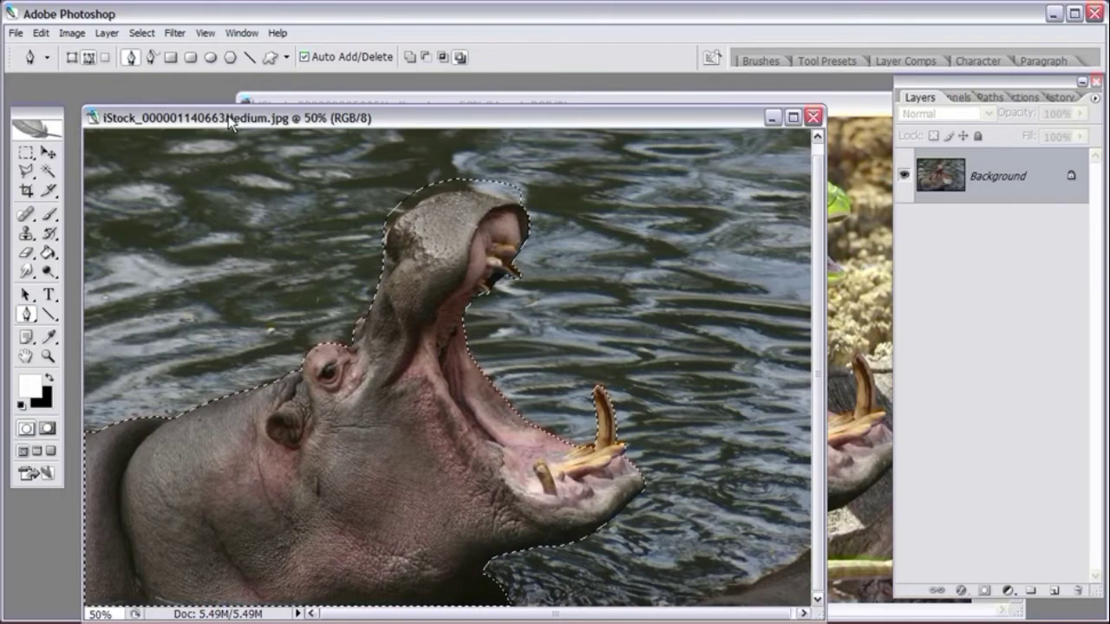
pyautogui.moveTo(605, 126); pyautogui.dragTo(650, 596)
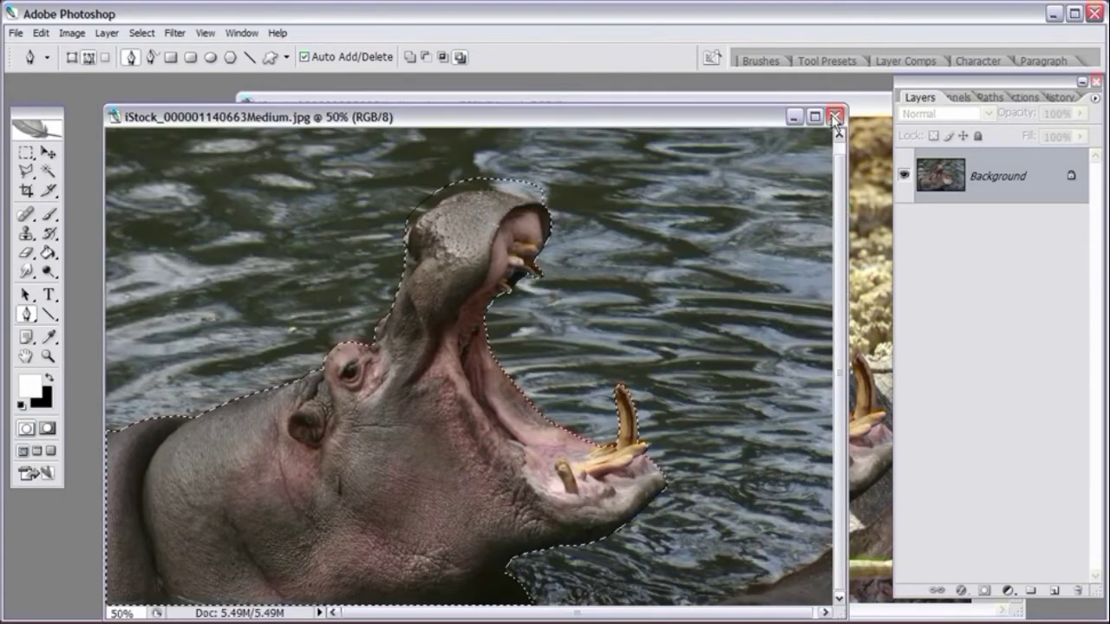
pyautogui.click(835, 116)
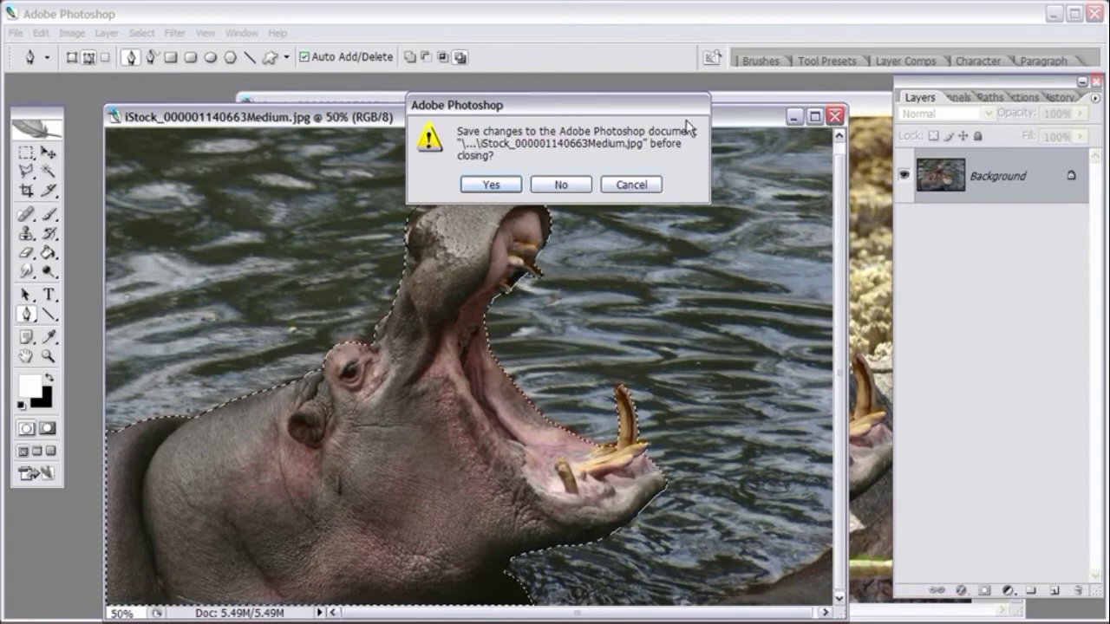
pyautogui.click(561, 185)
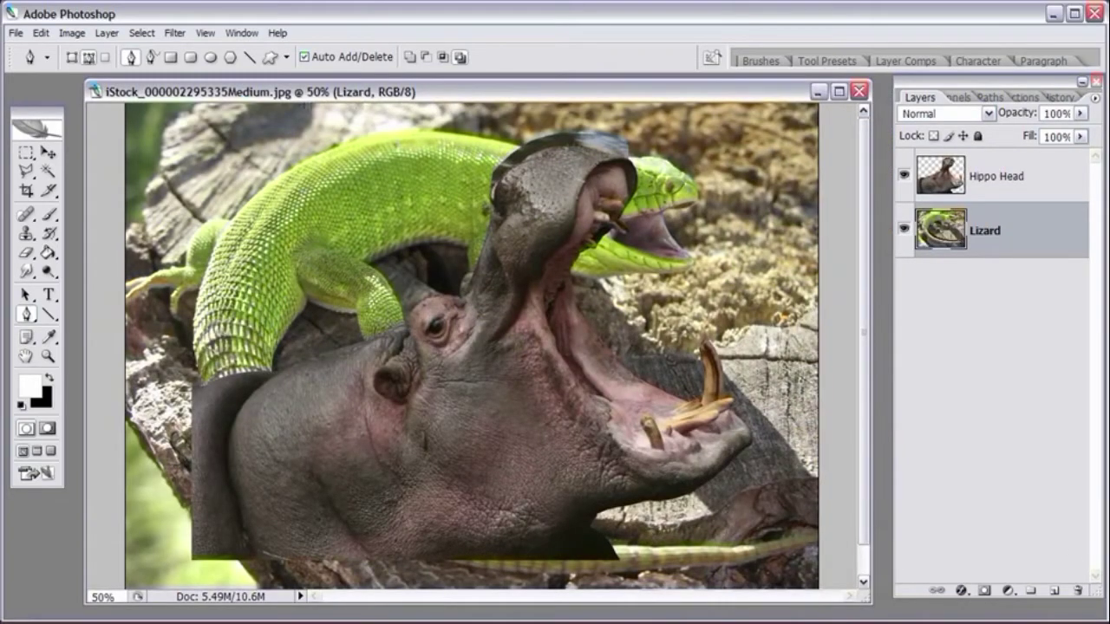
# Step: Save the layered composite in Photoshop format as morphcreatures2.psd in the Morphing Creatures folder
pyautogui.hotkey('ctrl', '-')
pyautogui.moveTo(575, 98); pyautogui.dragTo(561, 91)
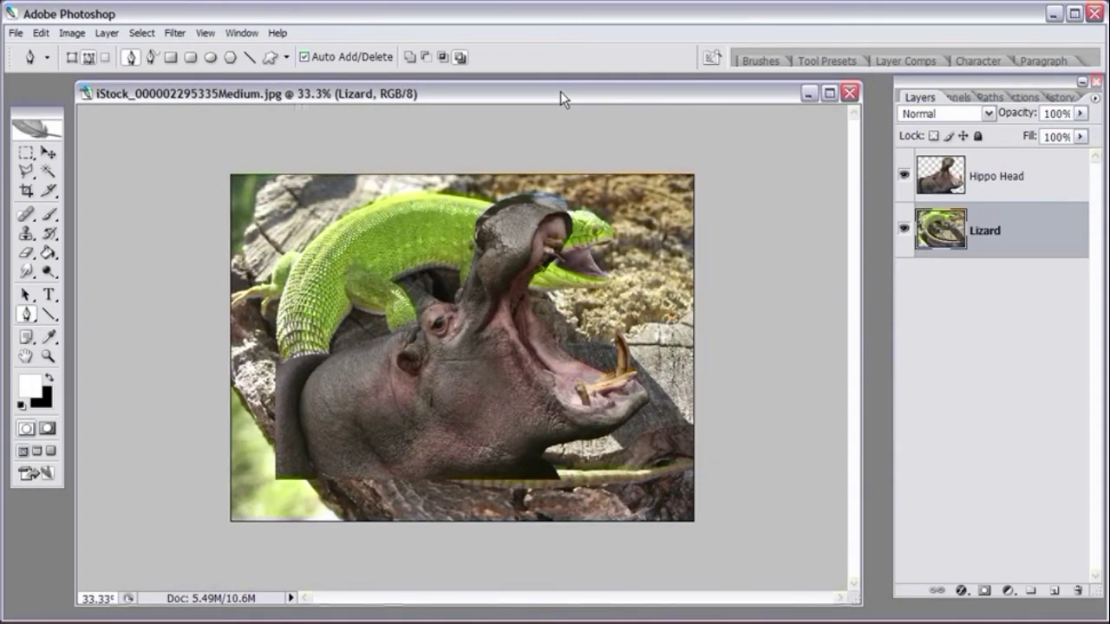
pyautogui.click(16, 33)
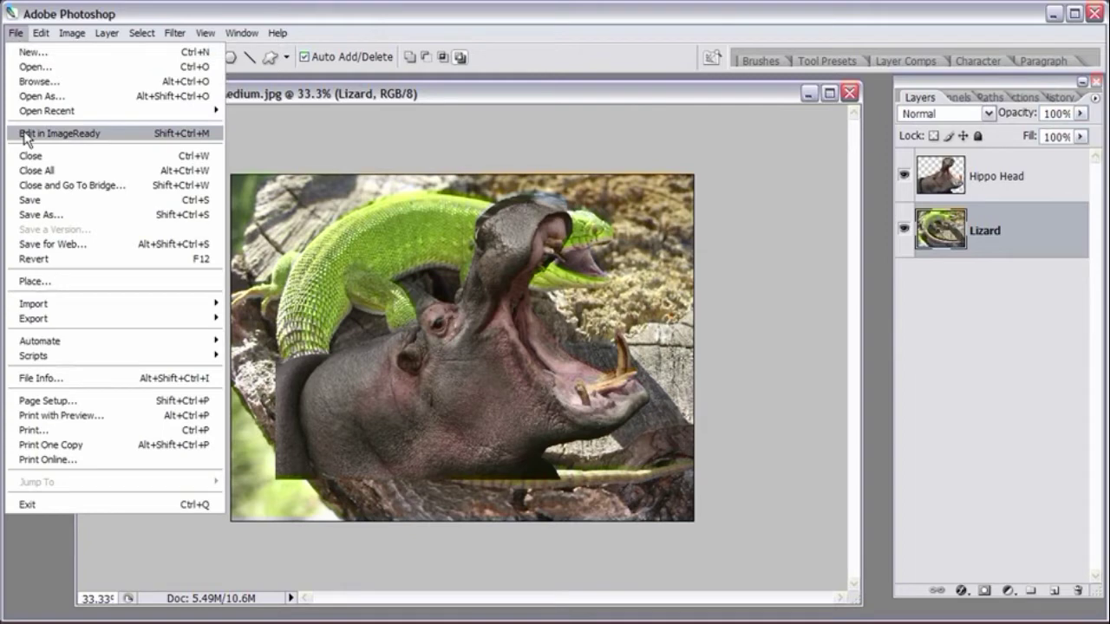
pyautogui.click(33, 214)
pyautogui.click(309, 127)
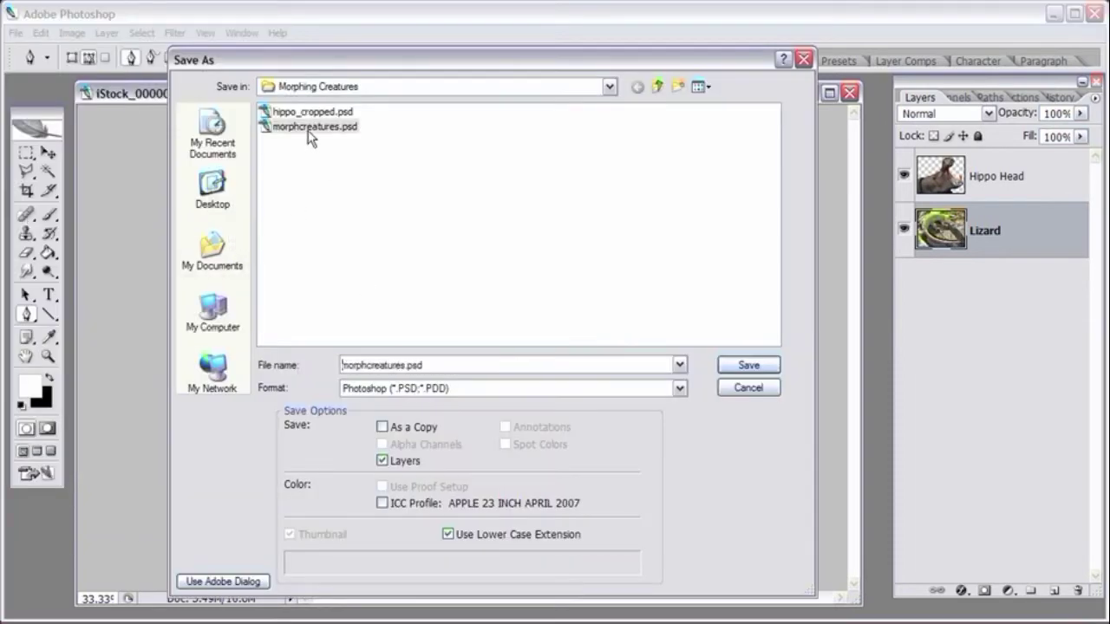
pyautogui.doubleClick(400, 364)
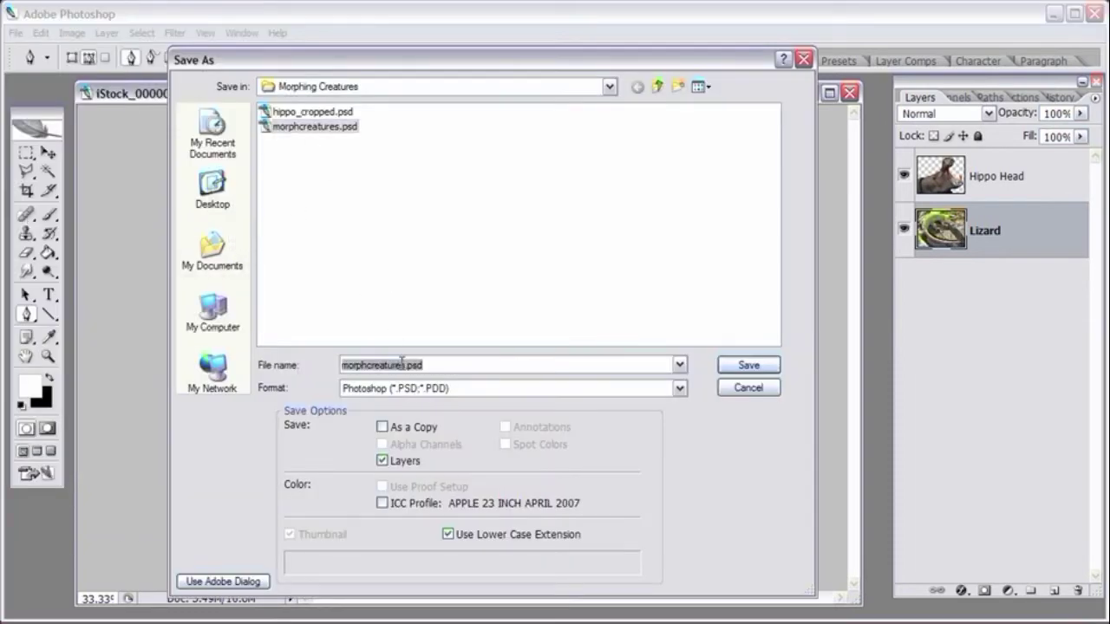
pyautogui.click(409, 365)
pyautogui.write('2')
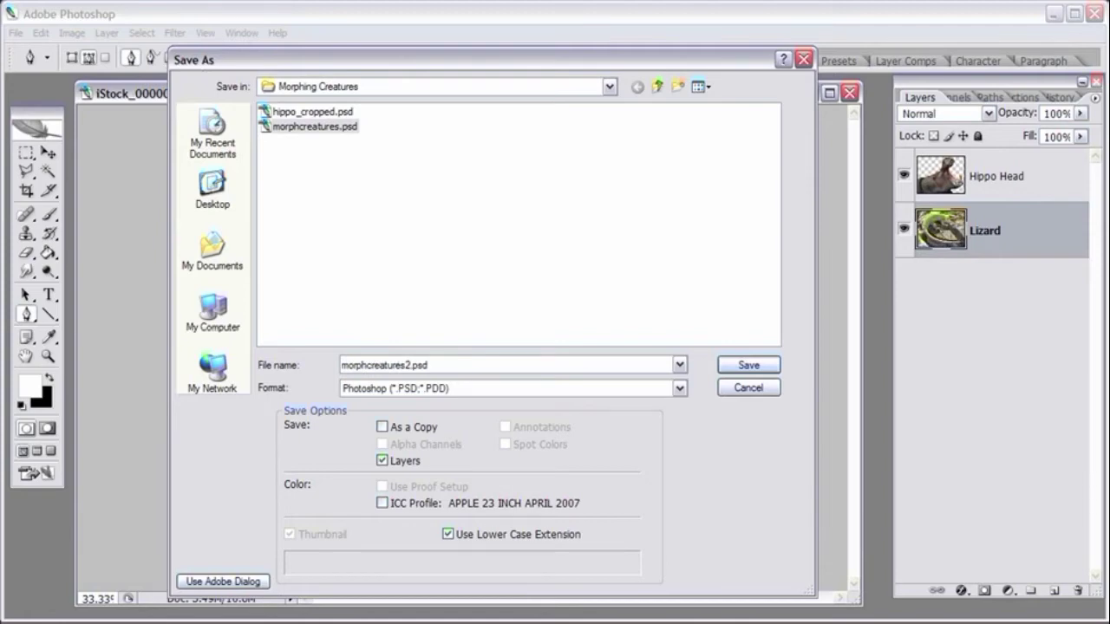
pyautogui.press('Return')
# Step: Hide and show the Hippo Head layer to examine the lizard beneath it, then view the composite at 50%
pyautogui.click(947, 241)
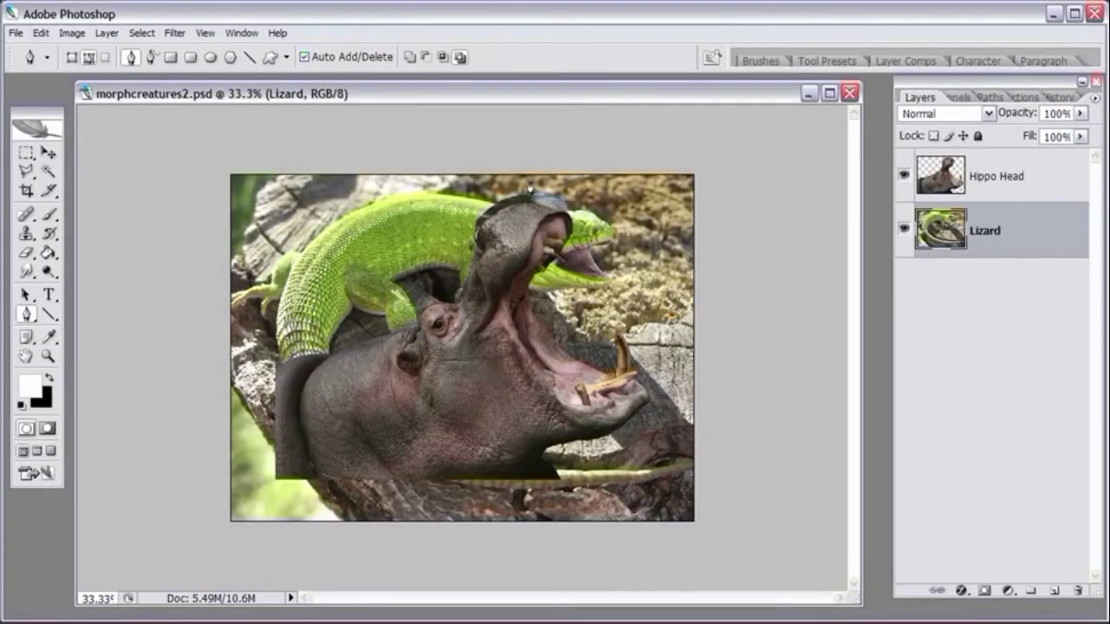
pyautogui.click(48, 153)
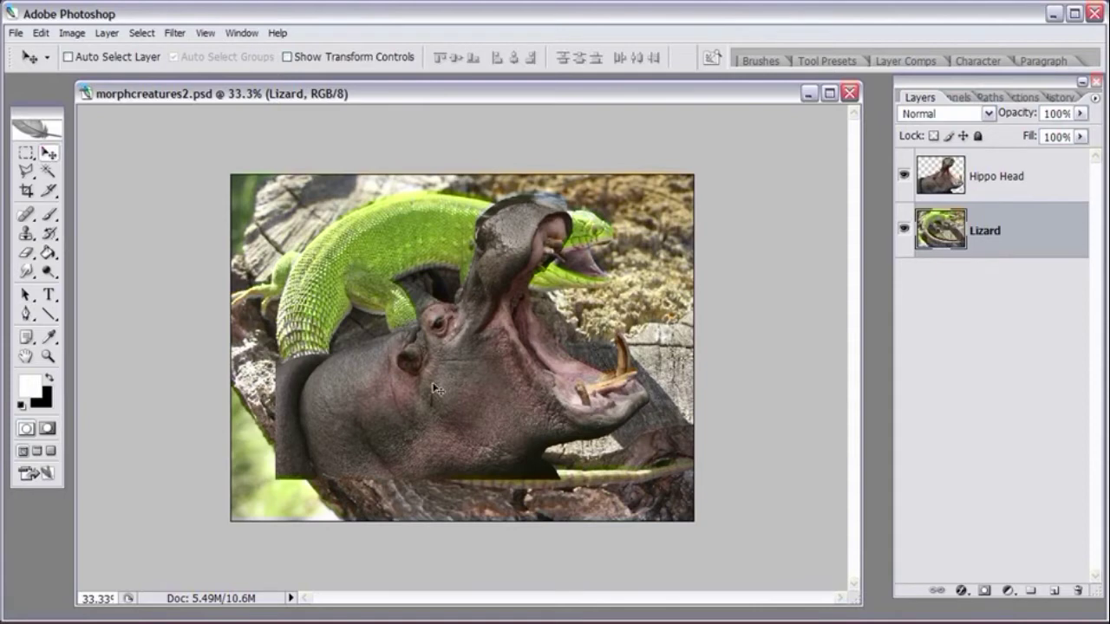
pyautogui.click(1034, 177)
pyautogui.click(1025, 241)
pyautogui.click(904, 176)
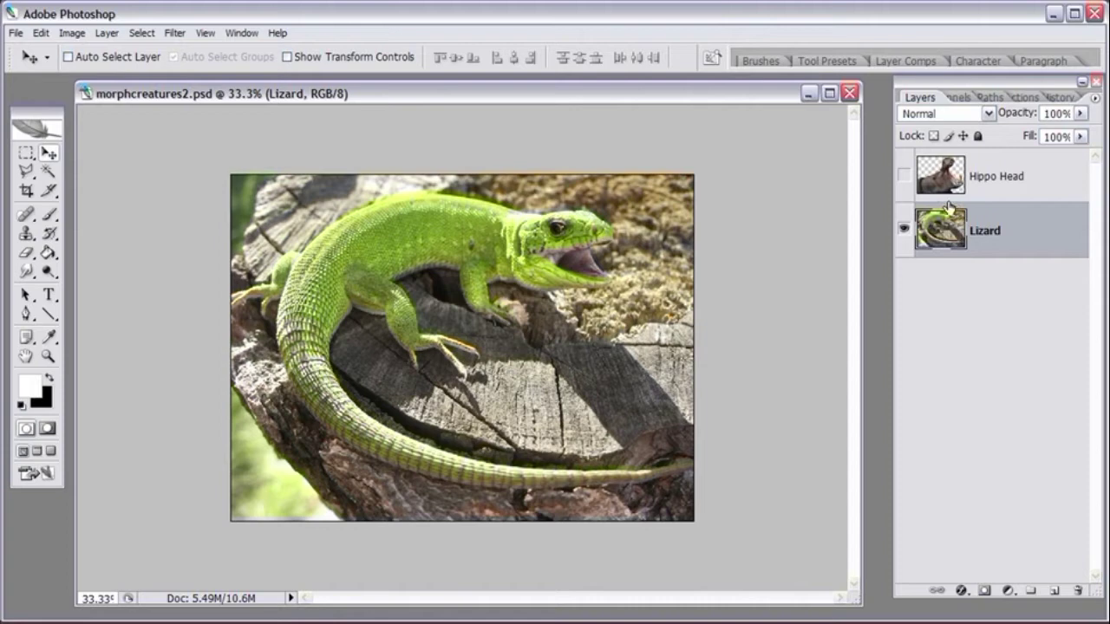
pyautogui.click(904, 176)
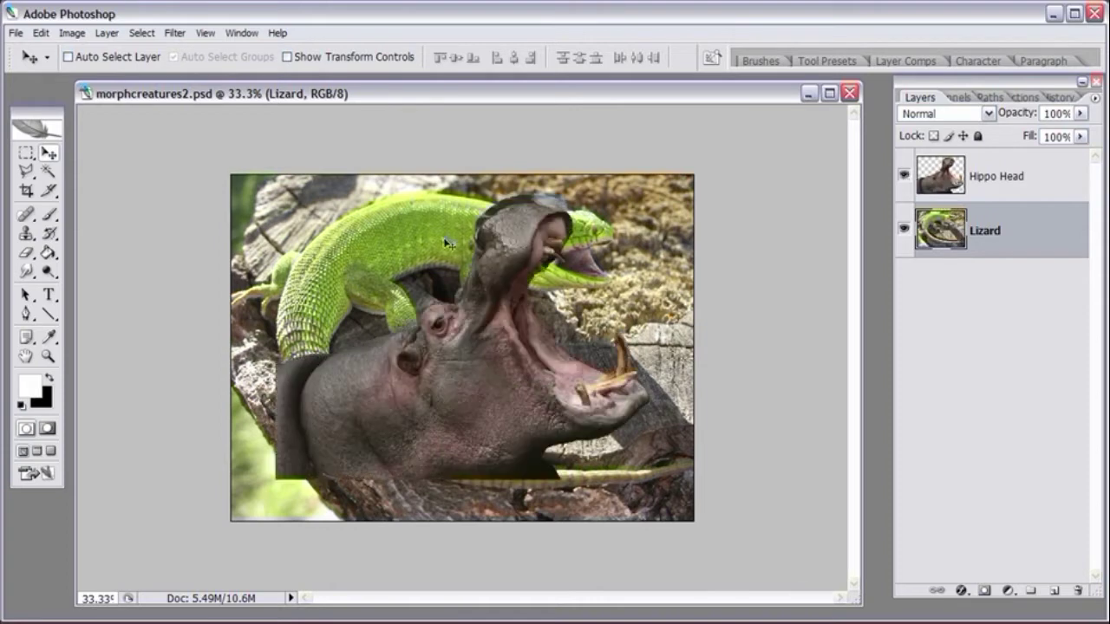
pyautogui.click(49, 355)
pyautogui.click(500, 296)
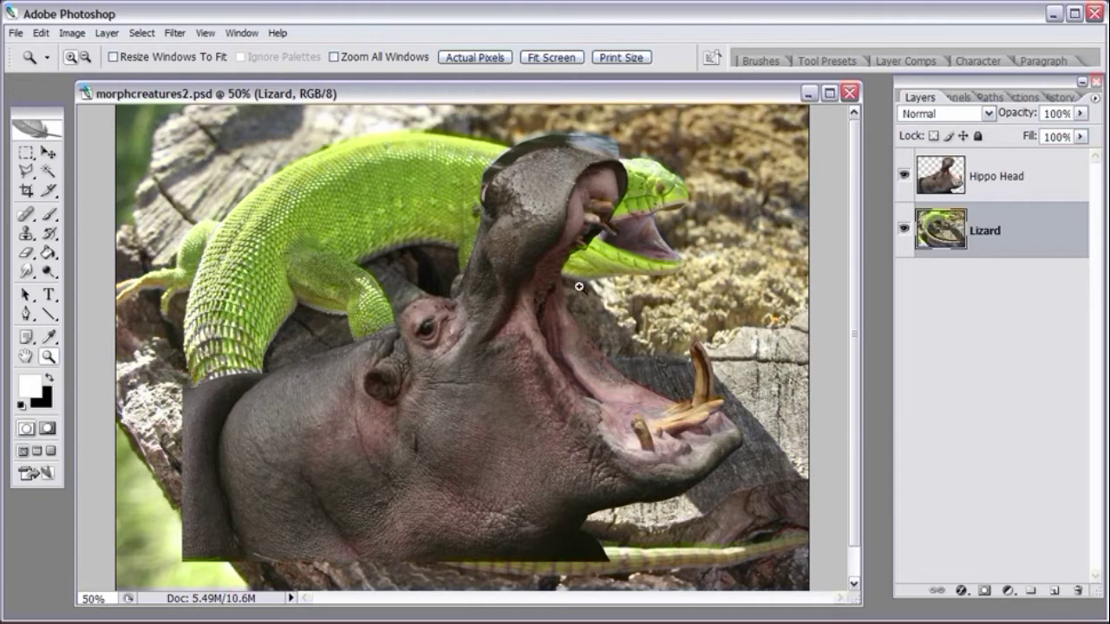
# Step: Try keeping a hidden duplicate of the Hippo Head layer as a backup above the original
pyautogui.click(1006, 179)
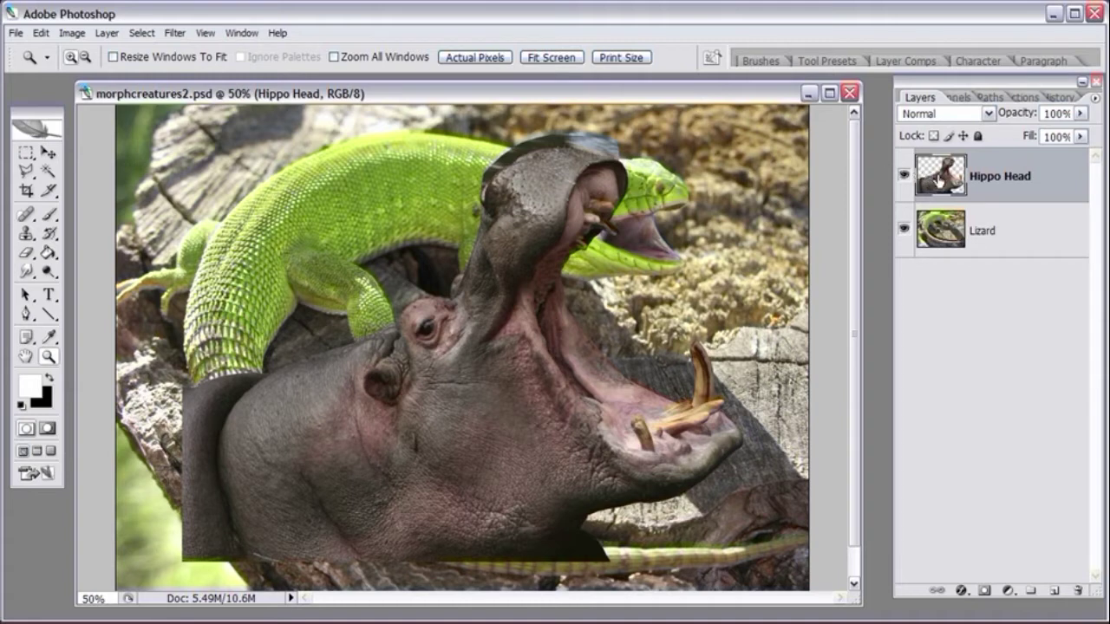
pyautogui.moveTo(939, 180); pyautogui.dragTo(1054, 591)
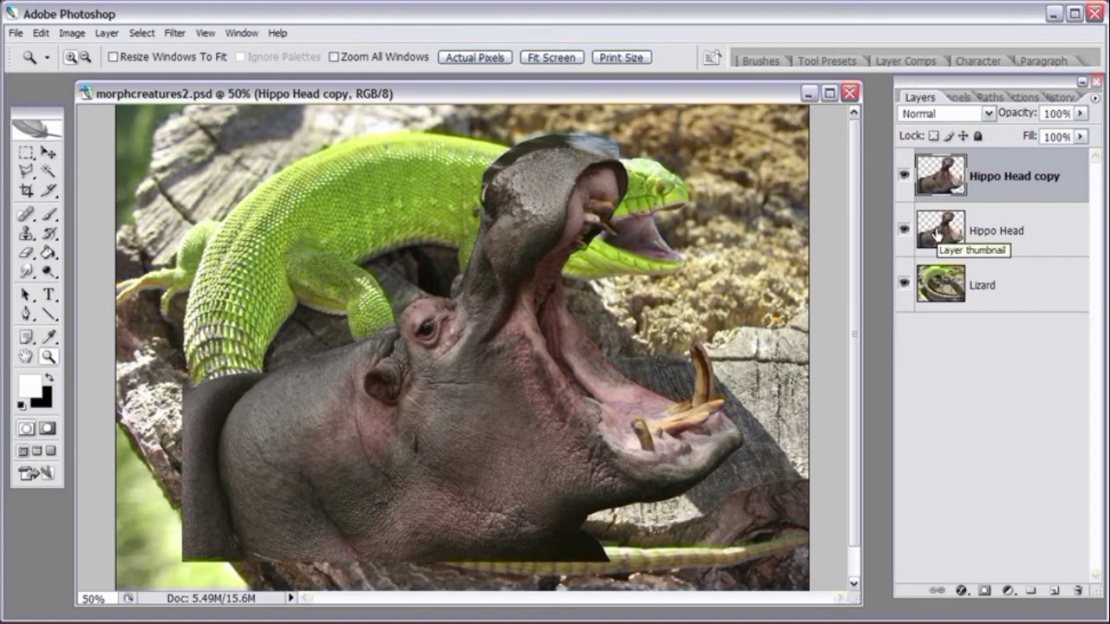
pyautogui.click(903, 178)
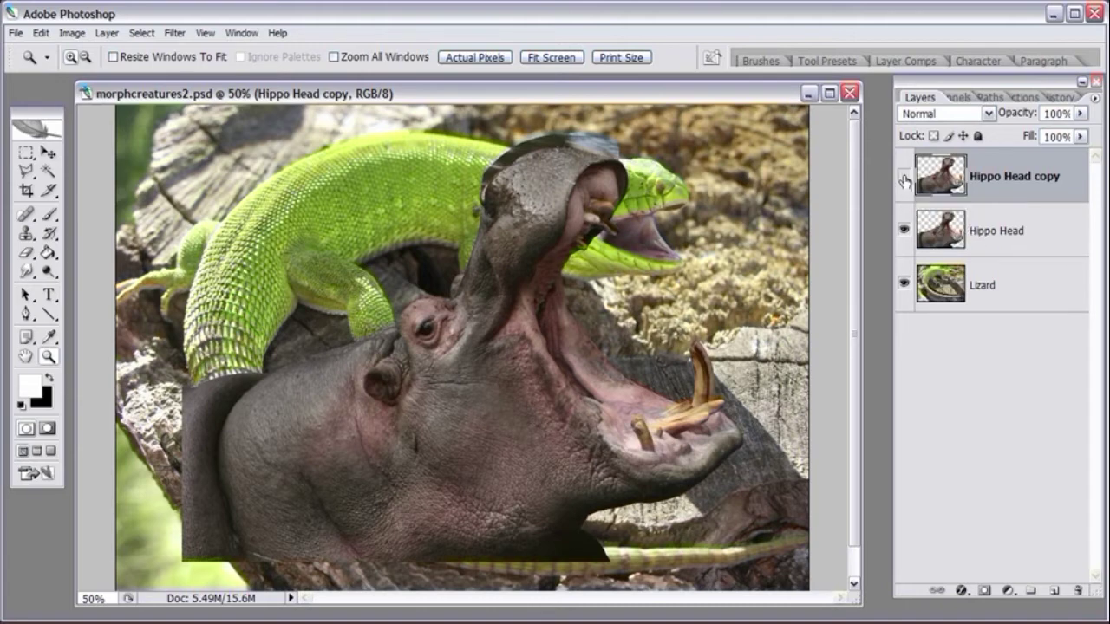
pyautogui.click(932, 226)
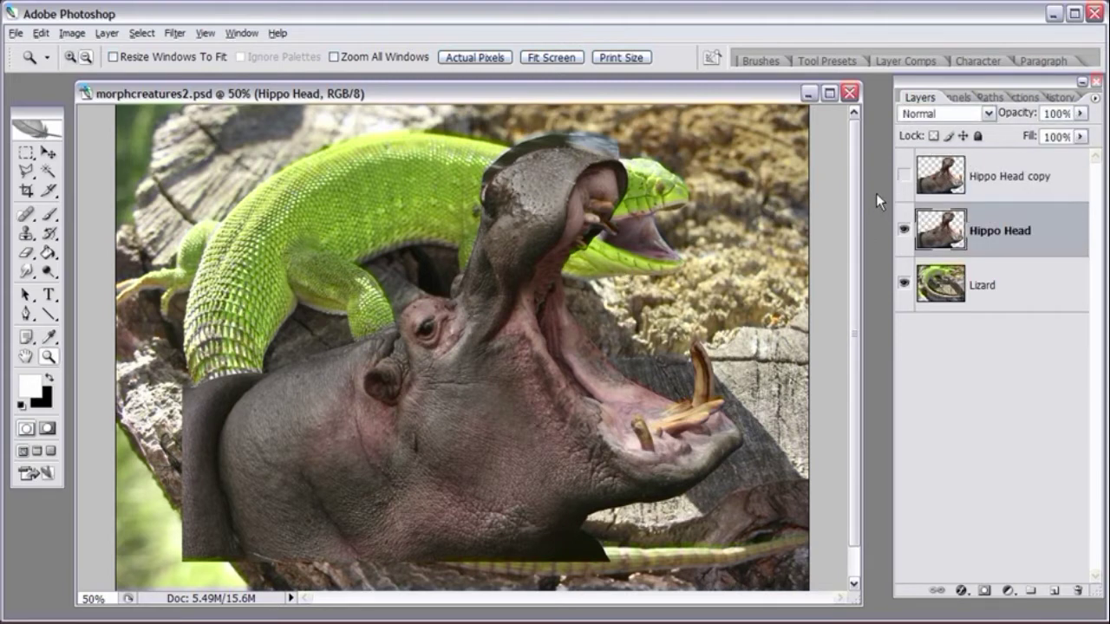
pyautogui.hotkey('ctrl', 'e')
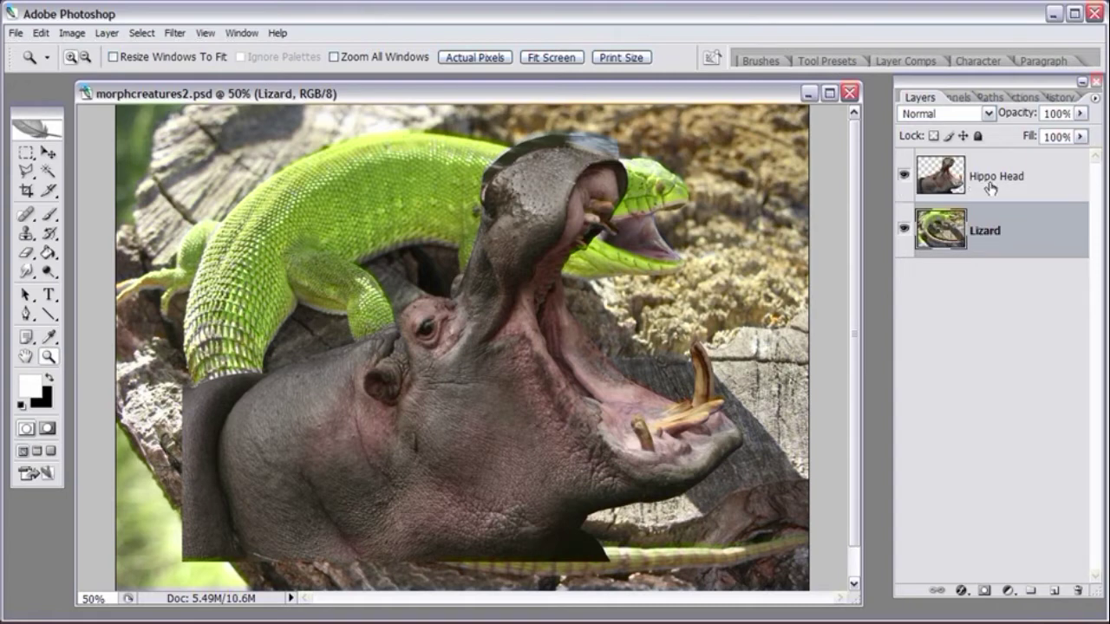
# Step: Group the Hippo Head layer into a new Smart Object
pyautogui.click(1049, 180)
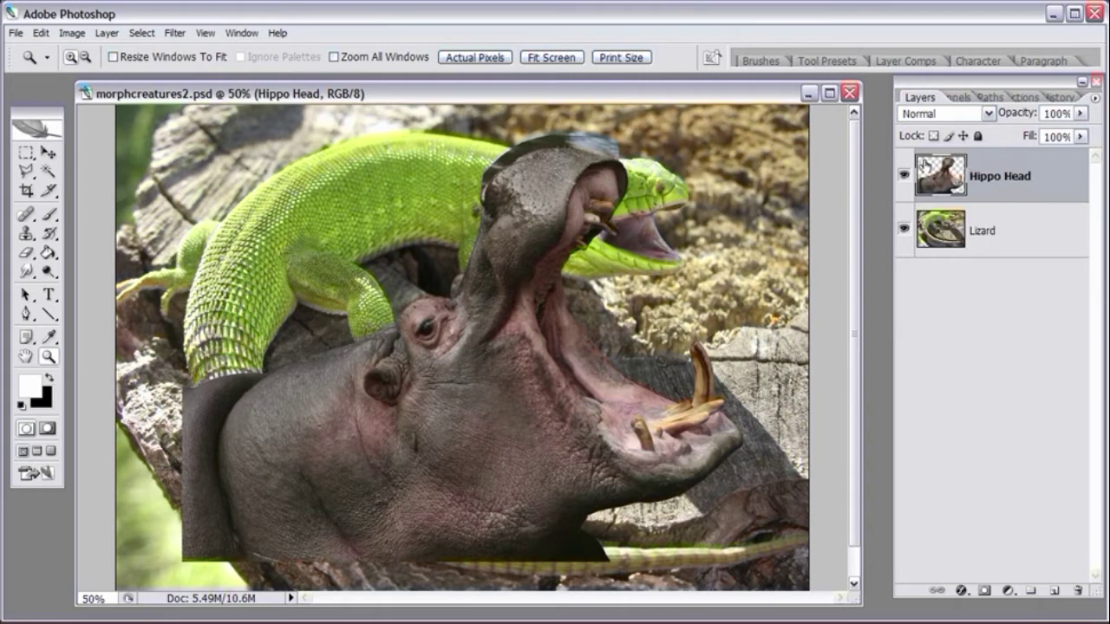
pyautogui.click(106, 33)
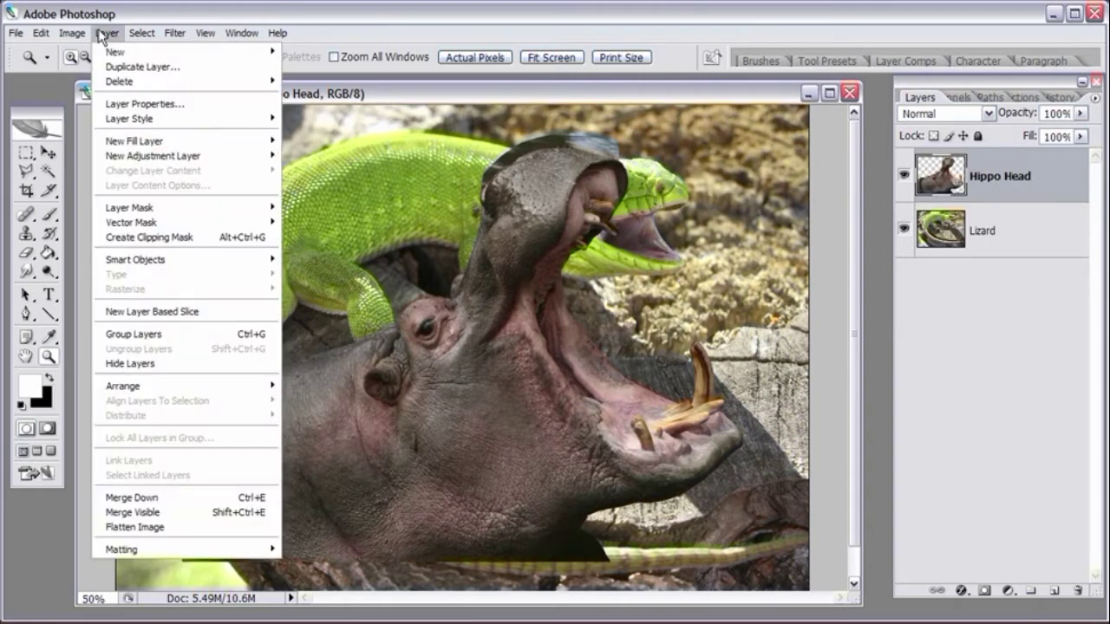
pyautogui.moveTo(144, 264)
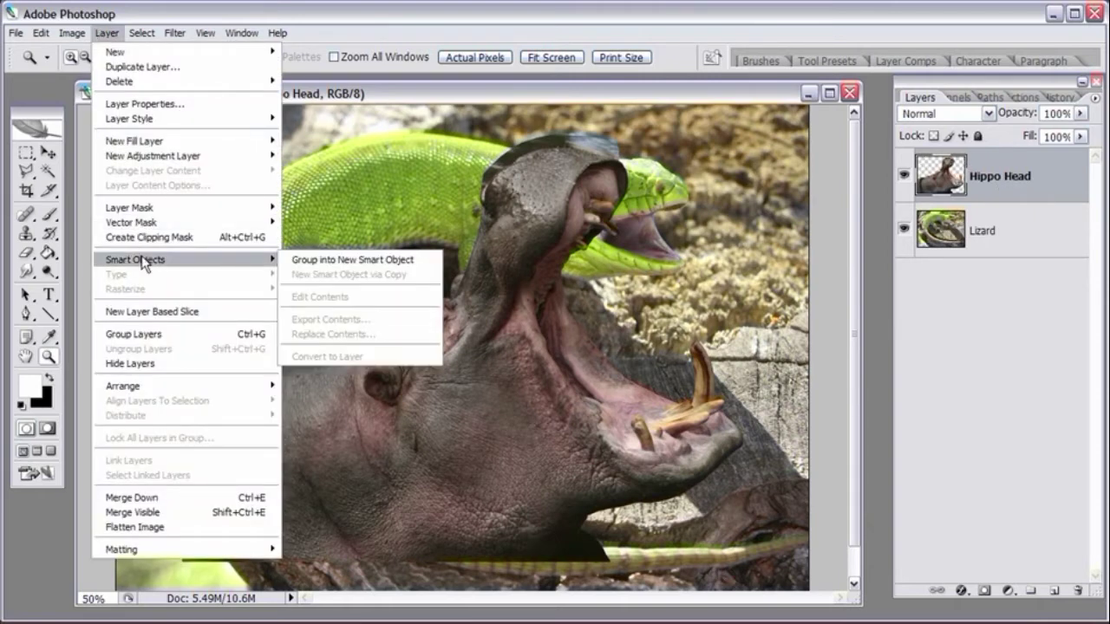
pyautogui.click(312, 264)
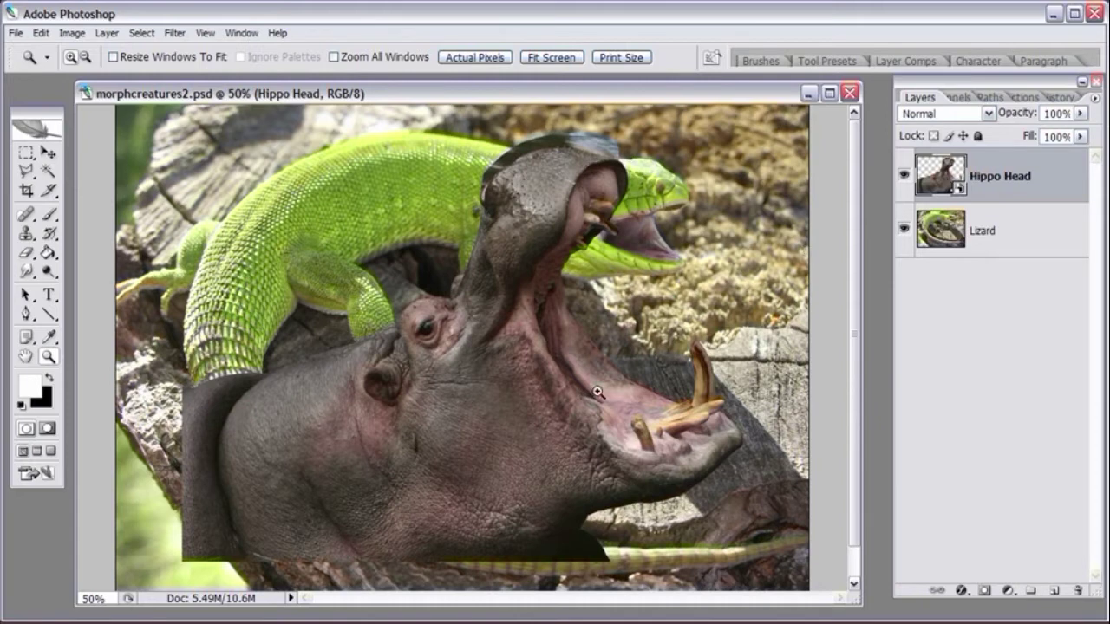
# Step: Open the Hippo Head Smart Object's contents in their own document window and reposition that window over the composite
pyautogui.doubleClick(955, 189)
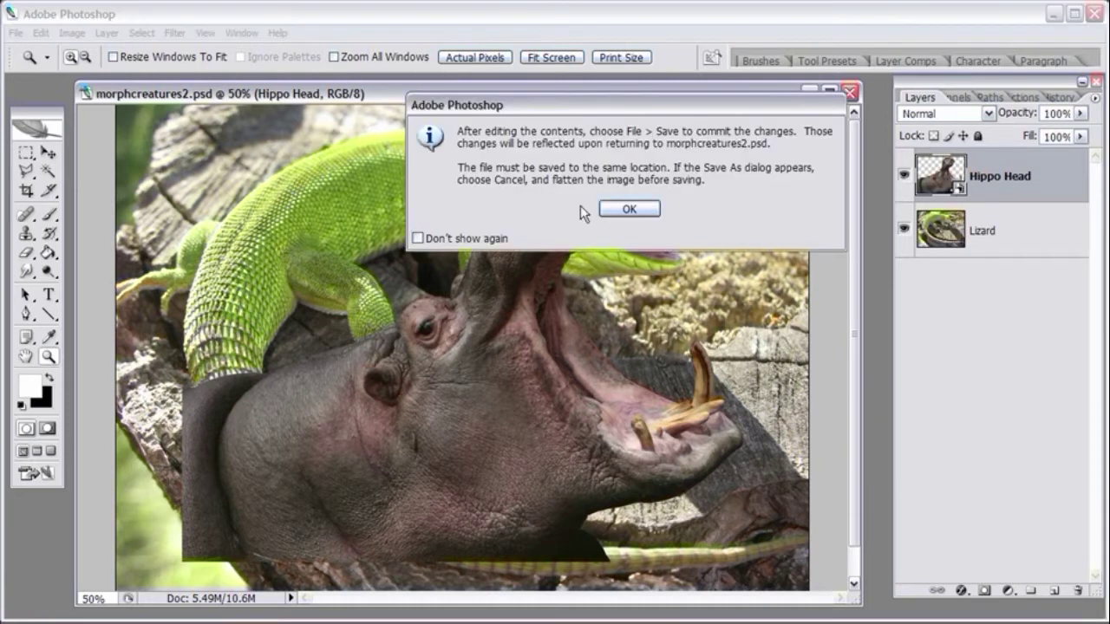
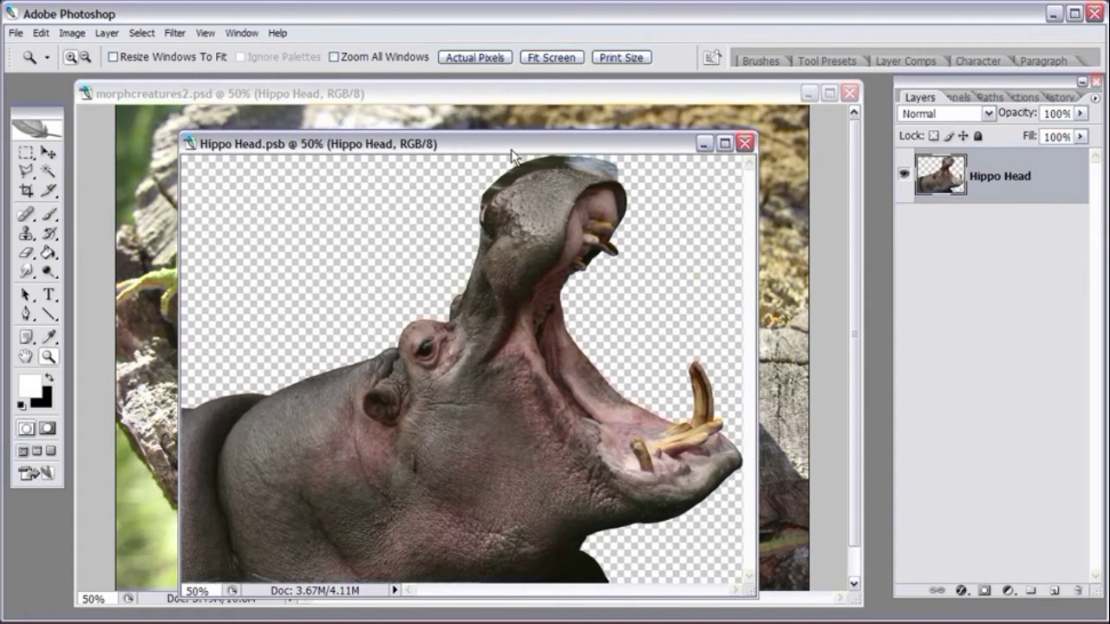
pyautogui.moveTo(511, 149); pyautogui.dragTo(540, 137)
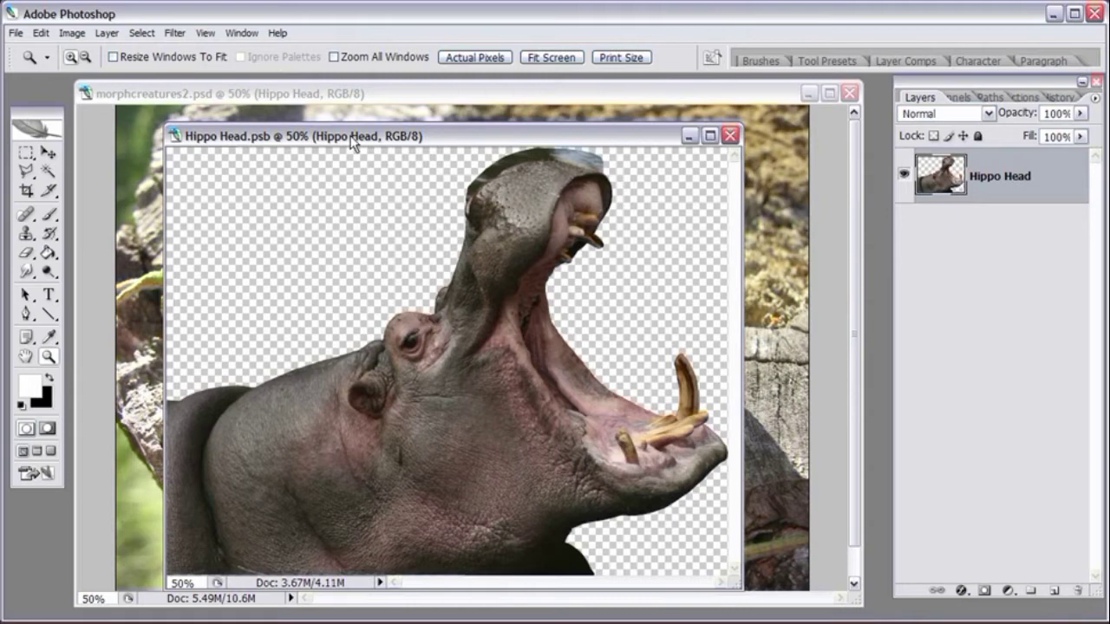
pyautogui.moveTo(348, 141); pyautogui.dragTo(362, 137)
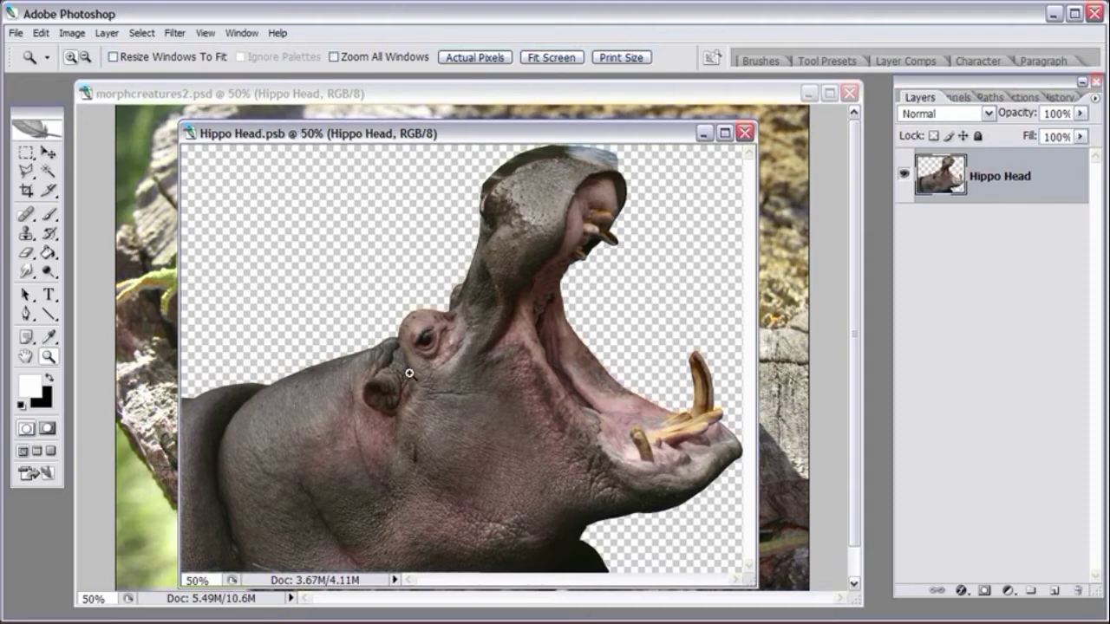
# Step: Try erasing the hippo's eye in the Smart Object's contents using the Eraser with a 41 px brush
pyautogui.click(26, 252)
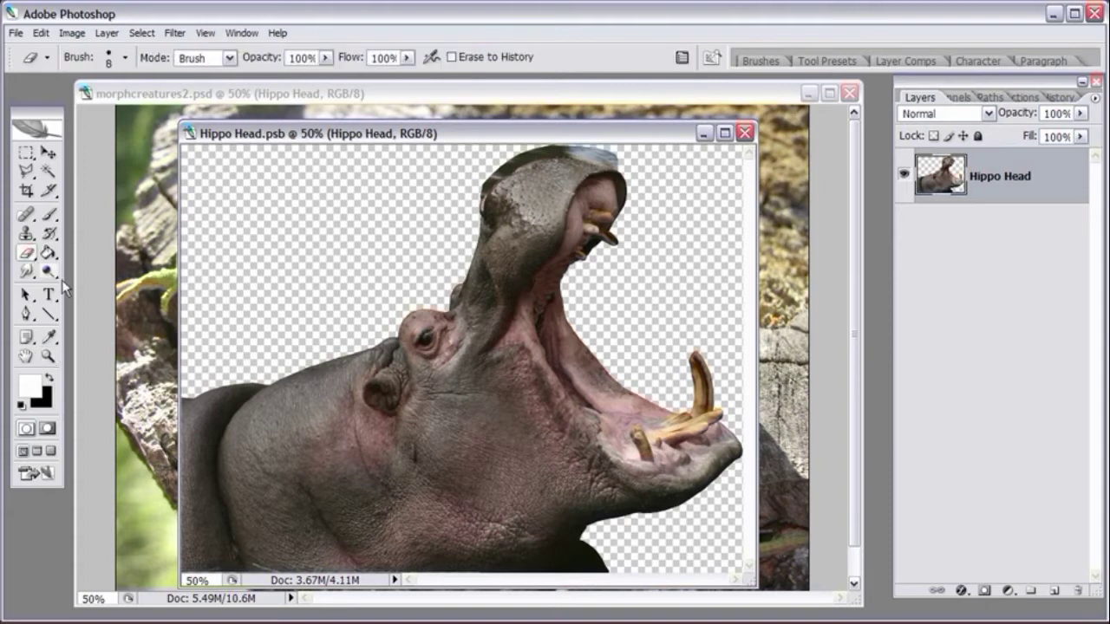
pyautogui.rightClick(435, 326)
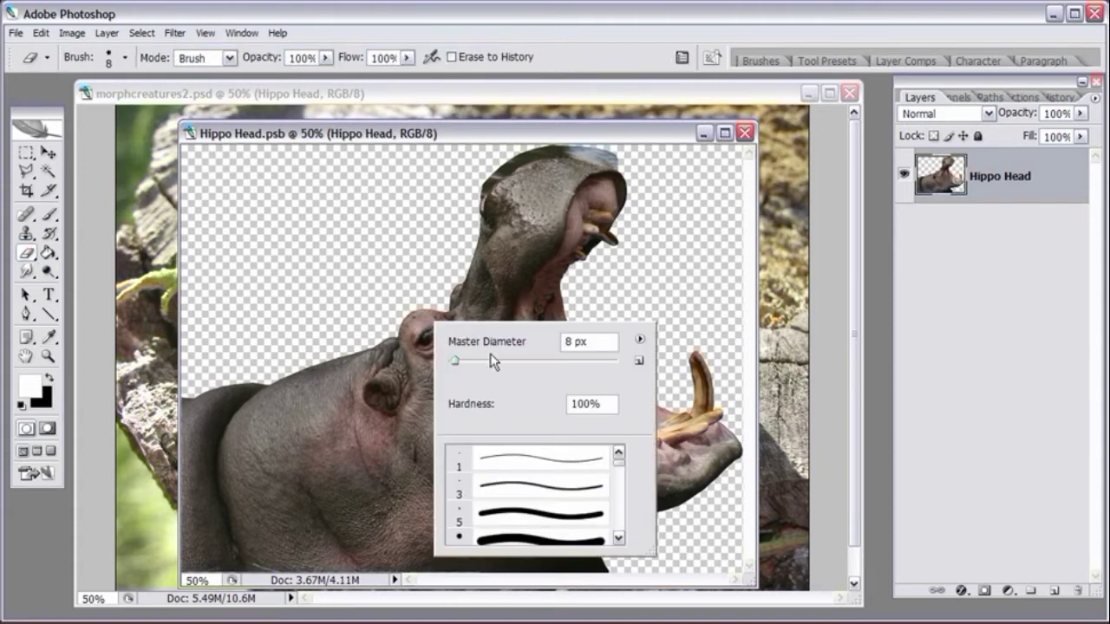
pyautogui.moveTo(491, 359); pyautogui.dragTo(483, 360)
pyautogui.moveTo(659, 548); pyautogui.dragTo(680, 576)
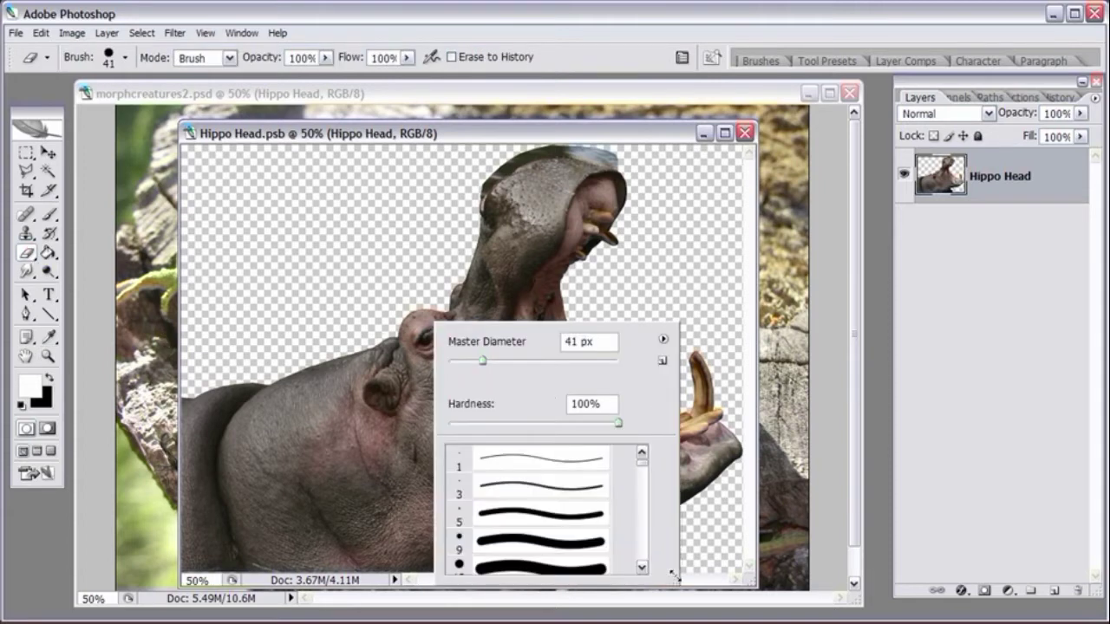
pyautogui.click(529, 423)
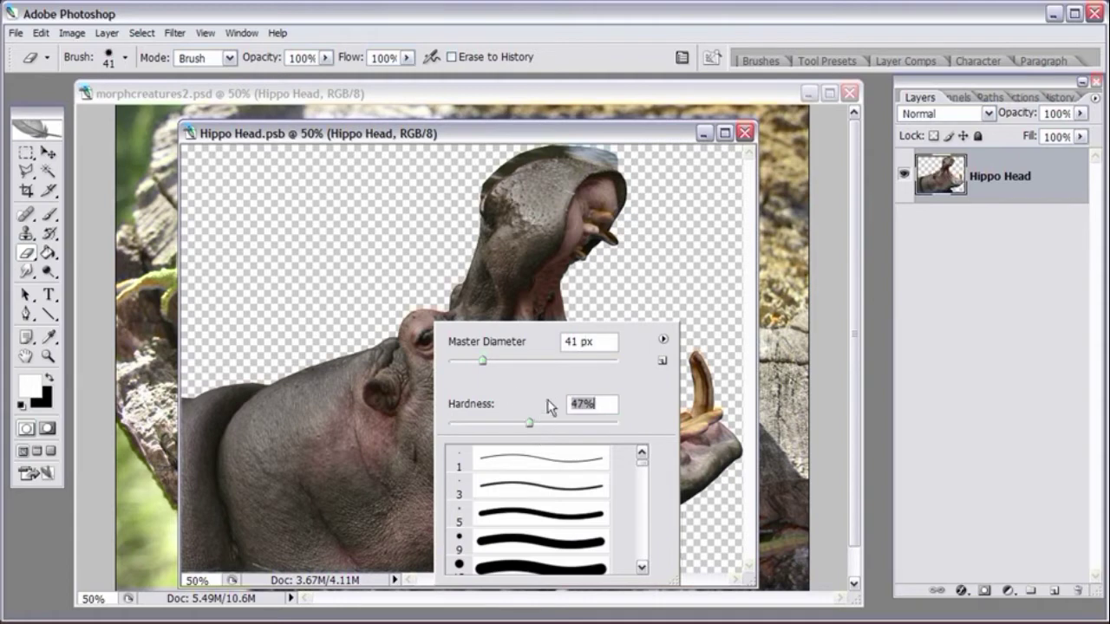
pyautogui.click(613, 423)
pyautogui.click(482, 156)
pyautogui.click(425, 338)
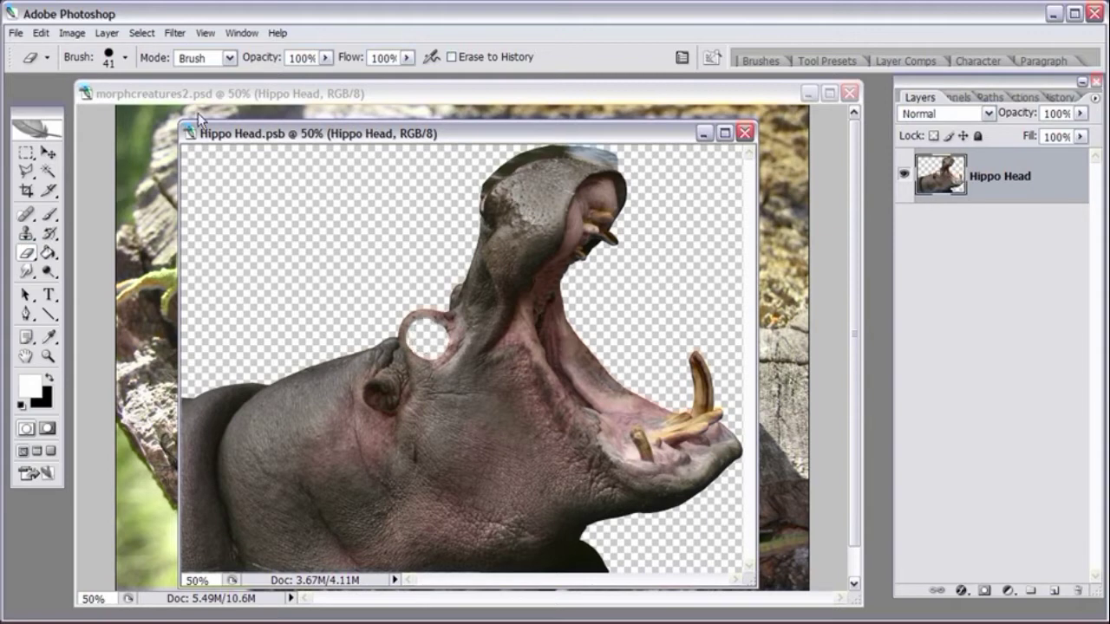
# Step: Save the Smart Object's contents and check the updated hippo in the composite with the Lizard layer hidden
pyautogui.click(41, 33)
pyautogui.moveTo(16, 33)
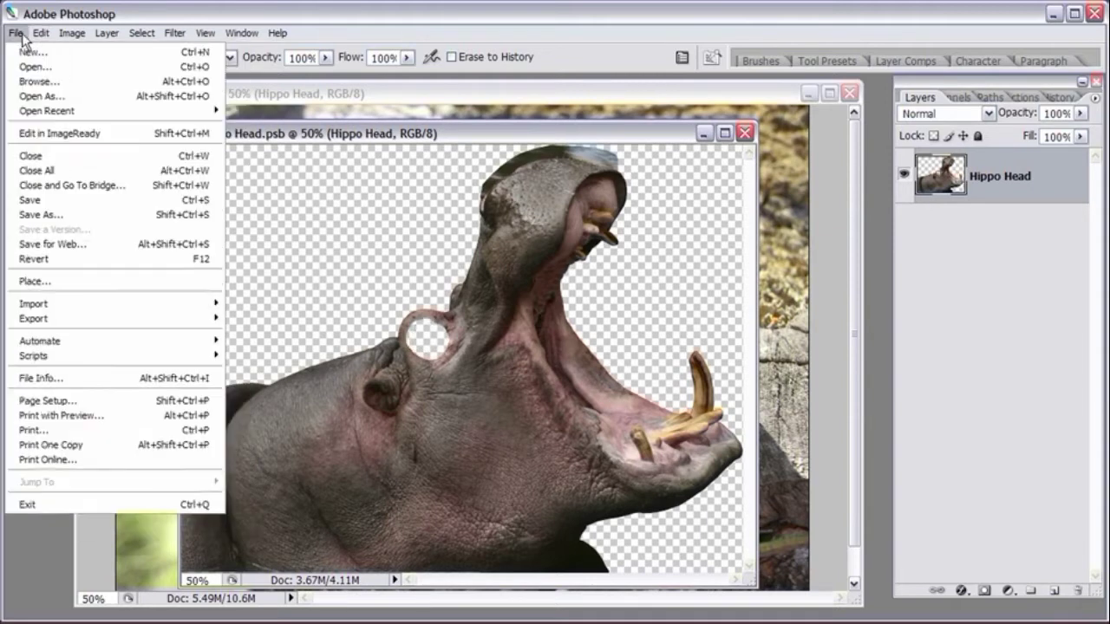
pyautogui.click(35, 208)
pyautogui.moveTo(217, 132); pyautogui.dragTo(706, 137)
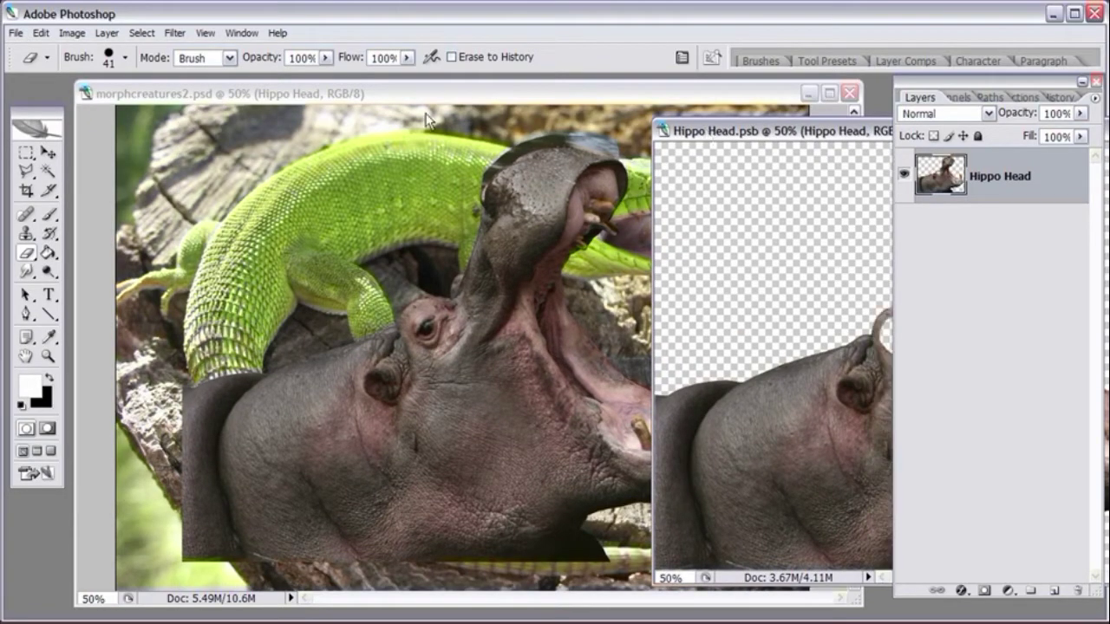
pyautogui.click(18, 33)
pyautogui.click(24, 200)
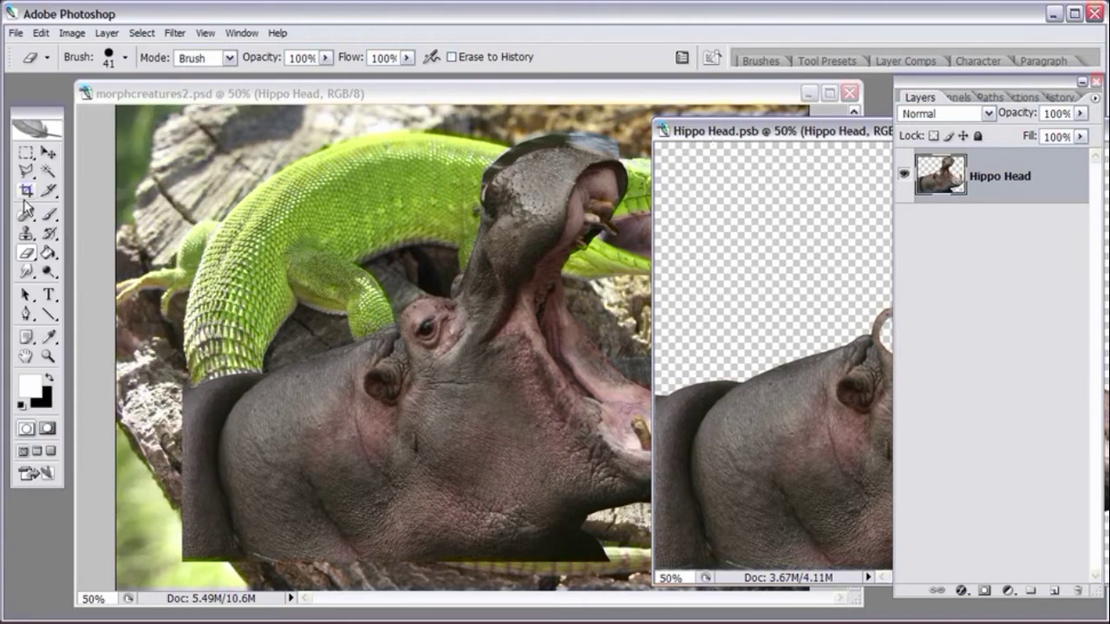
pyautogui.click(634, 94)
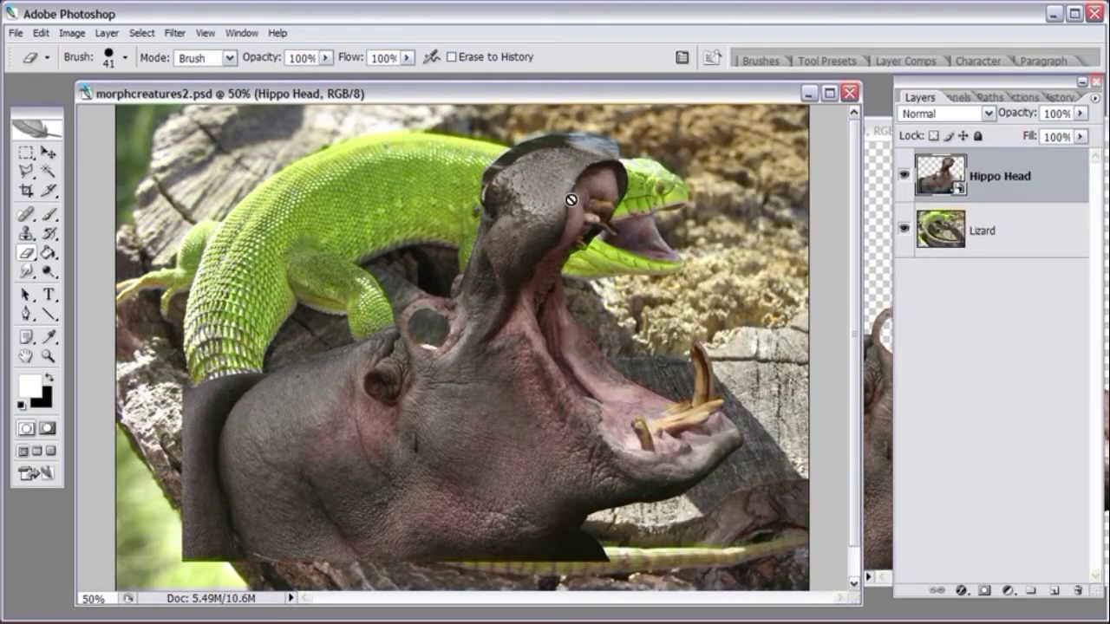
pyautogui.click(904, 228)
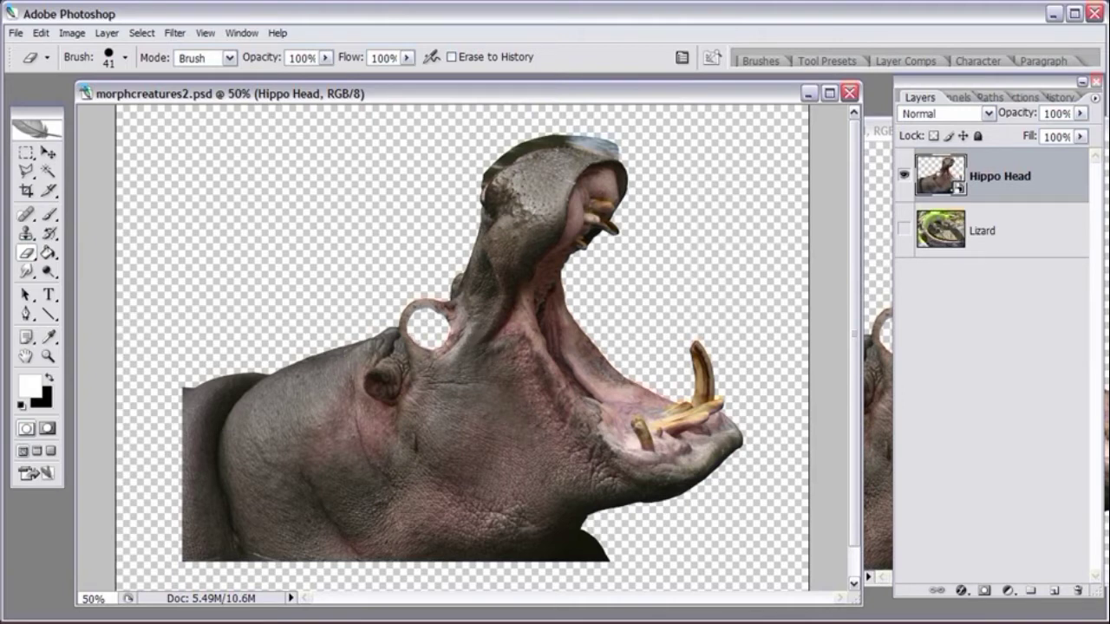
# Step: Undo the eye erasure in the Hippo Head contents and save them back to the composite
pyautogui.doubleClick(941, 173)
pyautogui.moveTo(835, 146); pyautogui.dragTo(491, 147)
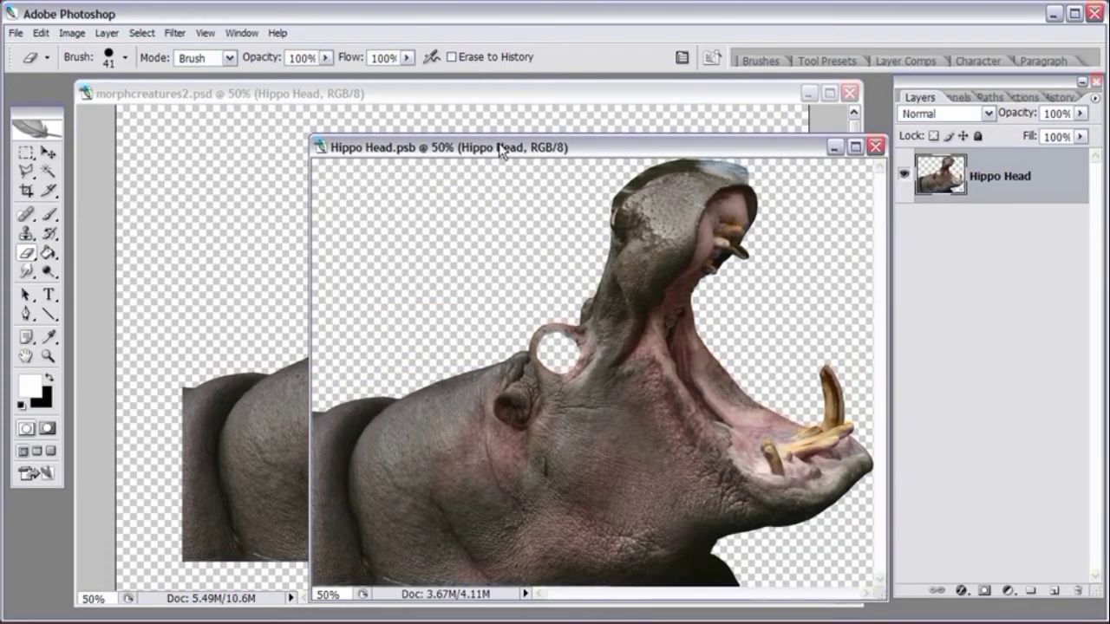
pyautogui.moveTo(498, 148); pyautogui.dragTo(456, 143)
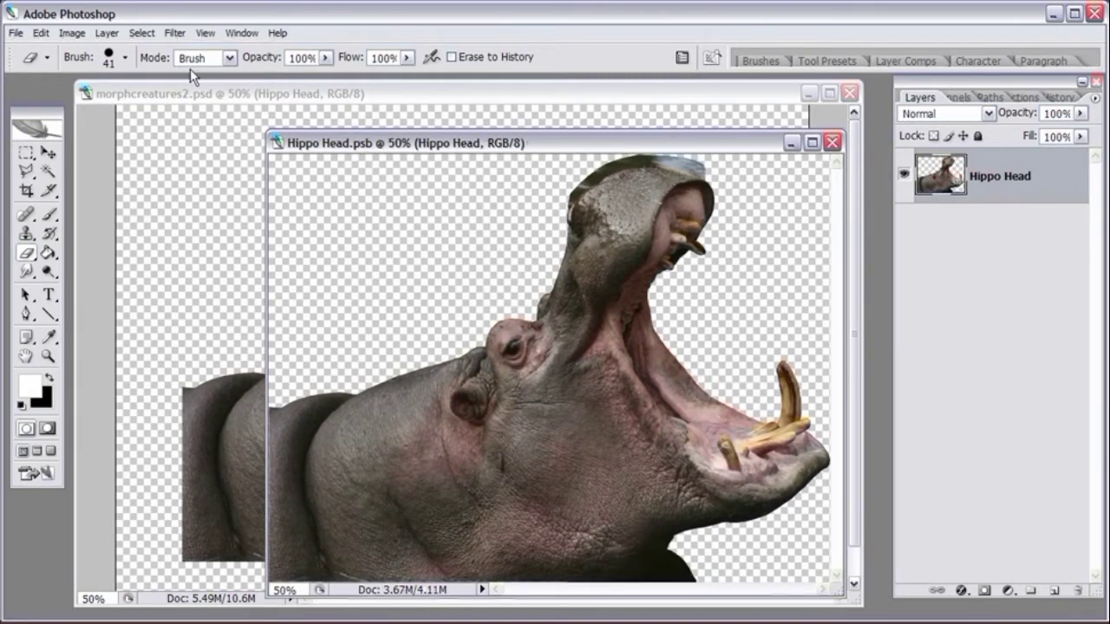
pyautogui.click(16, 33)
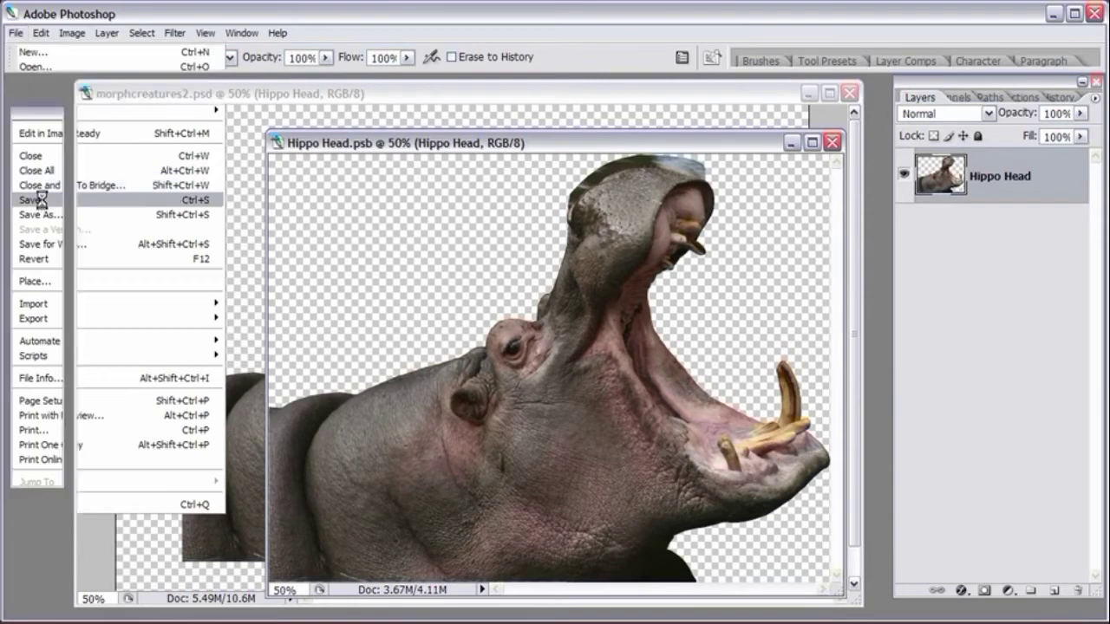
pyautogui.click(40, 200)
pyautogui.moveTo(314, 145); pyautogui.dragTo(542, 139)
pyautogui.click(484, 94)
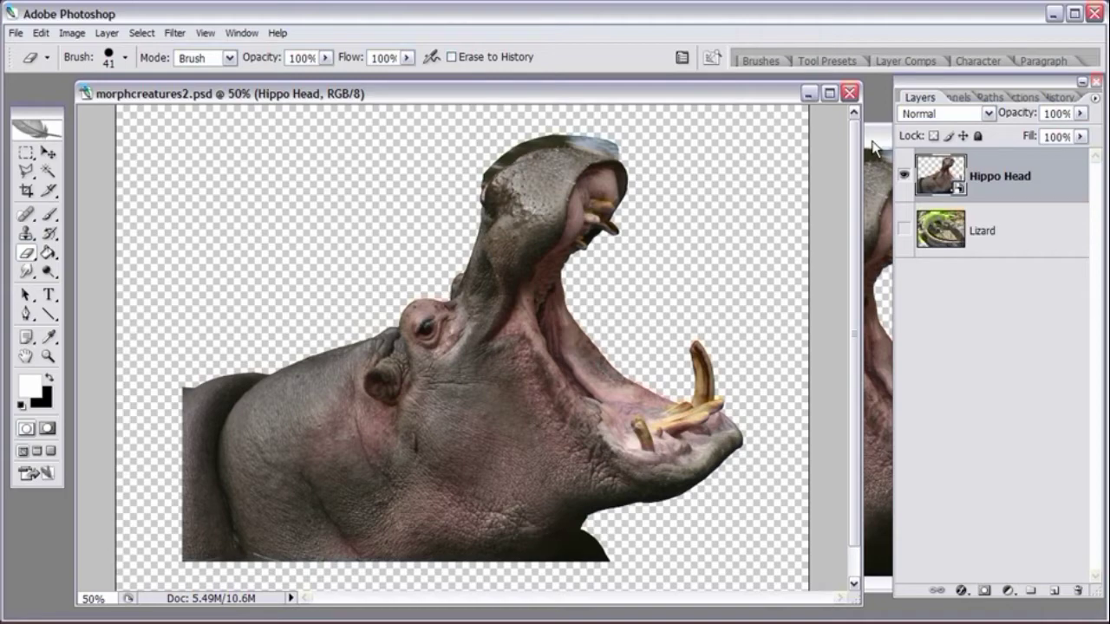
# Step: Close the Hippo Head contents window, then show and rehide the Lizard layer in the composite
pyautogui.moveTo(874, 149); pyautogui.dragTo(496, 162)
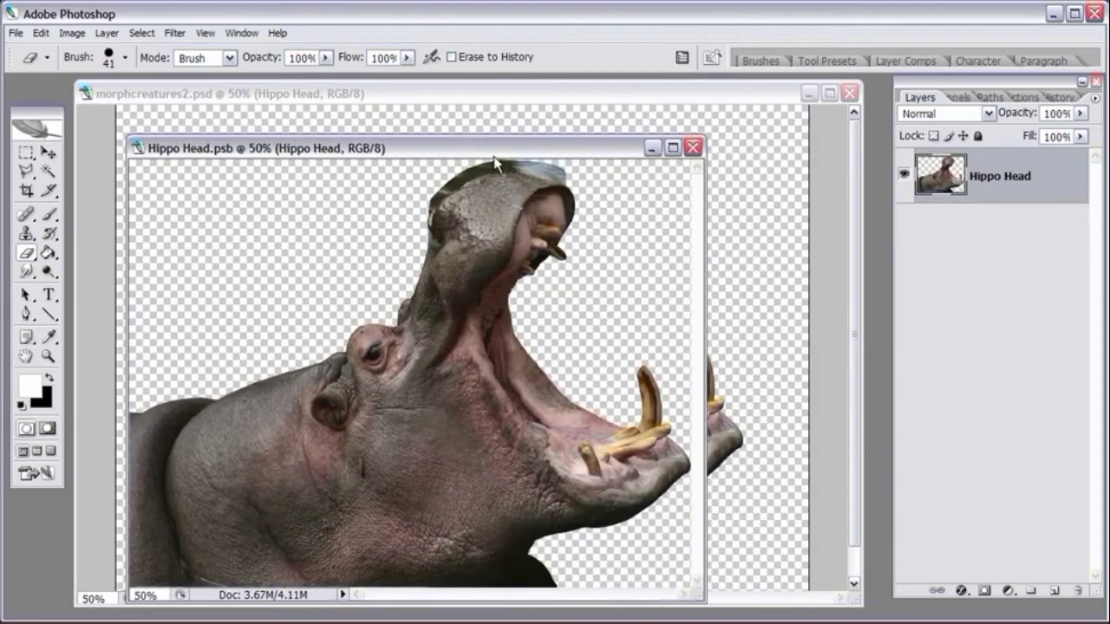
pyautogui.click(692, 148)
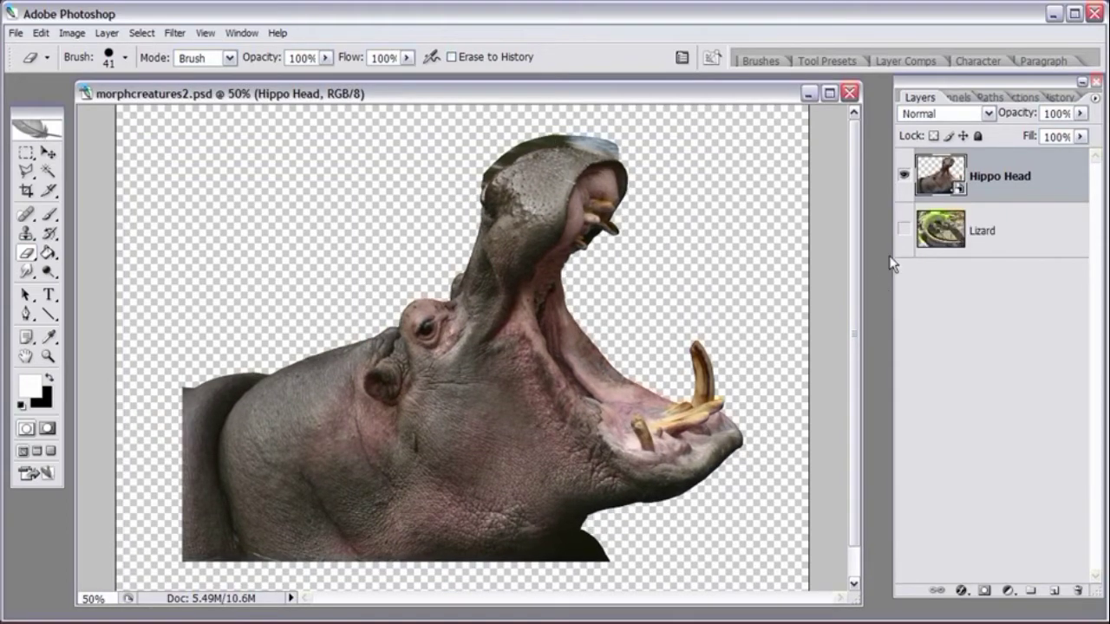
pyautogui.click(903, 231)
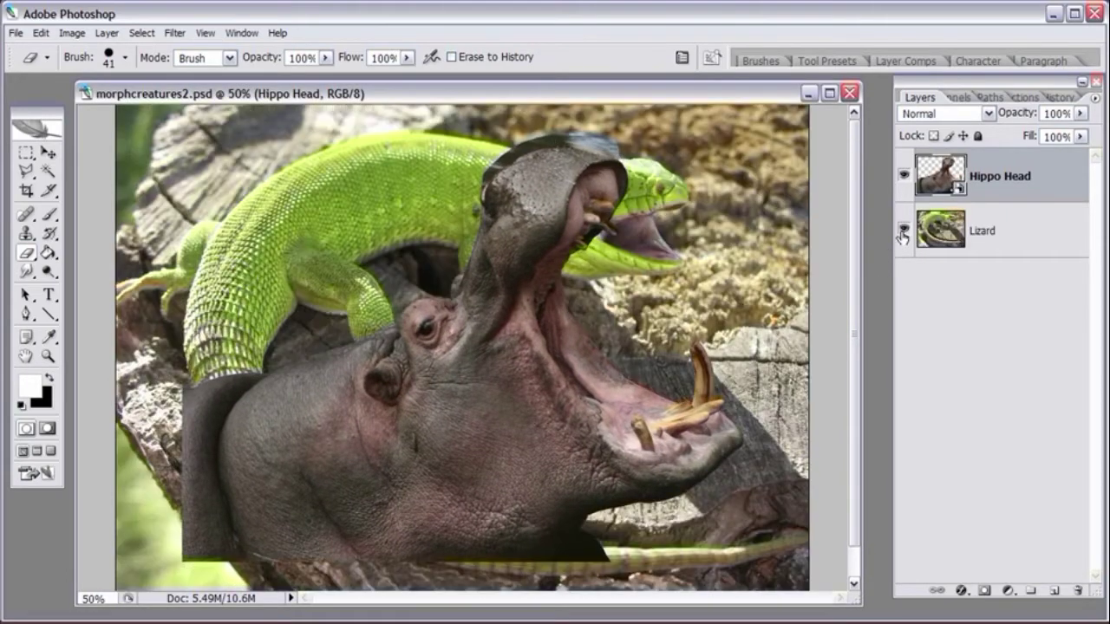
pyautogui.click(903, 230)
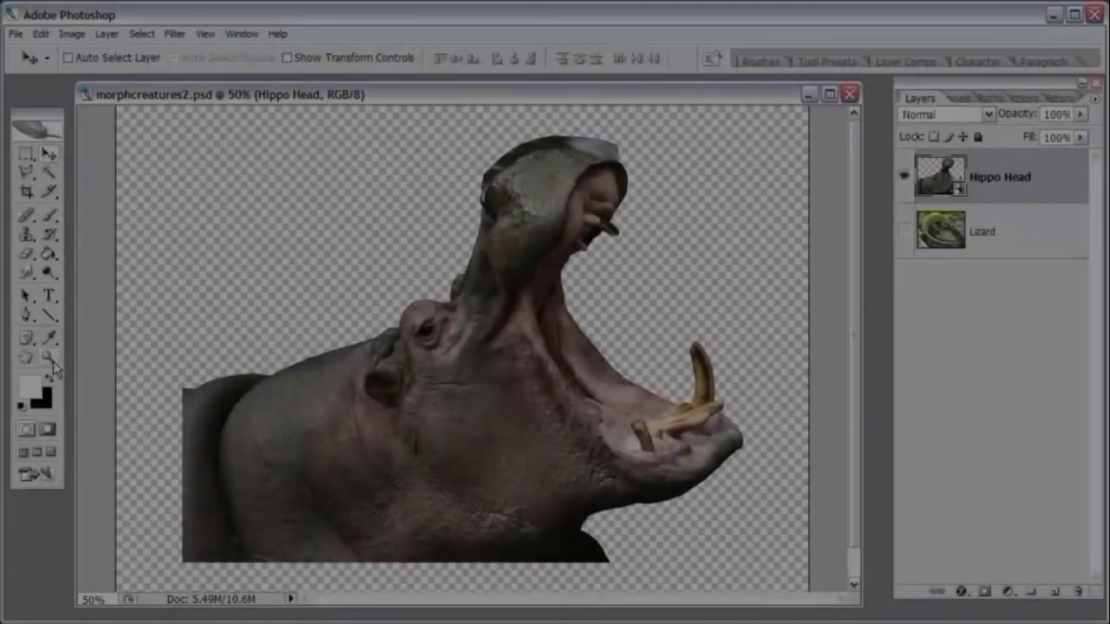
# Step: Examine the cutout edge around the hippo's upper jaw at 200%, then view the whole head at 50%
pyautogui.click(47, 358)
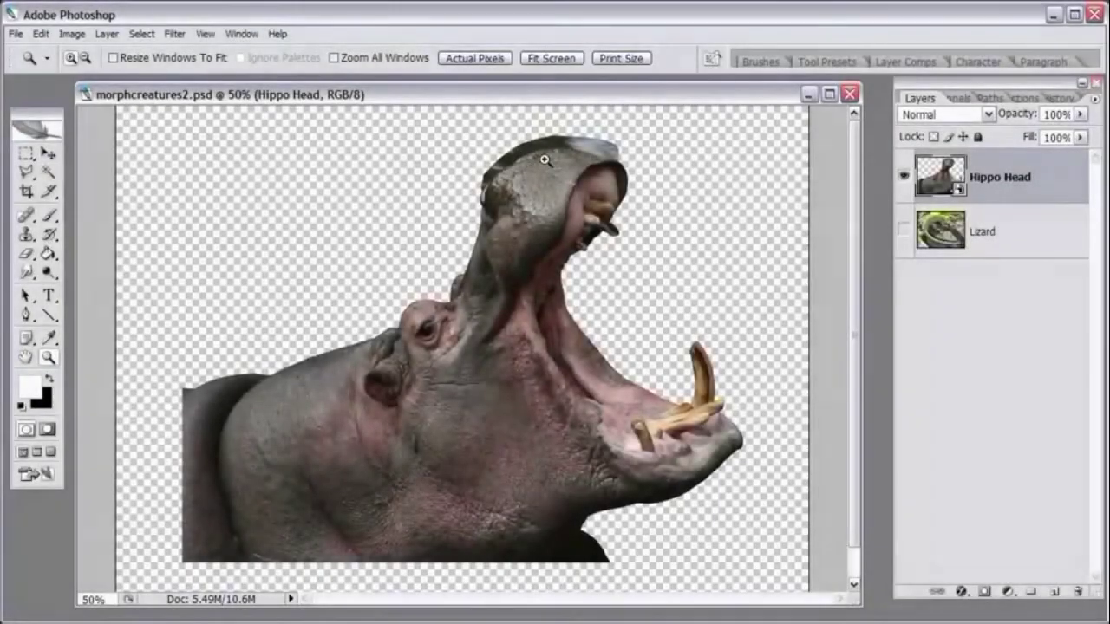
pyautogui.click(534, 178)
pyautogui.click(499, 190)
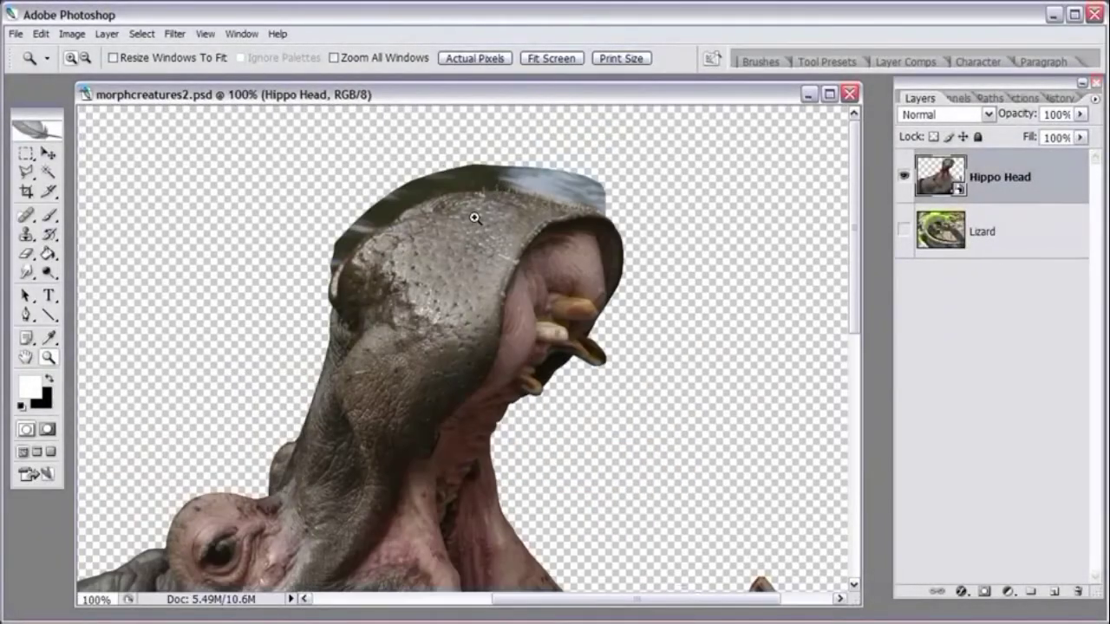
pyautogui.click(474, 218)
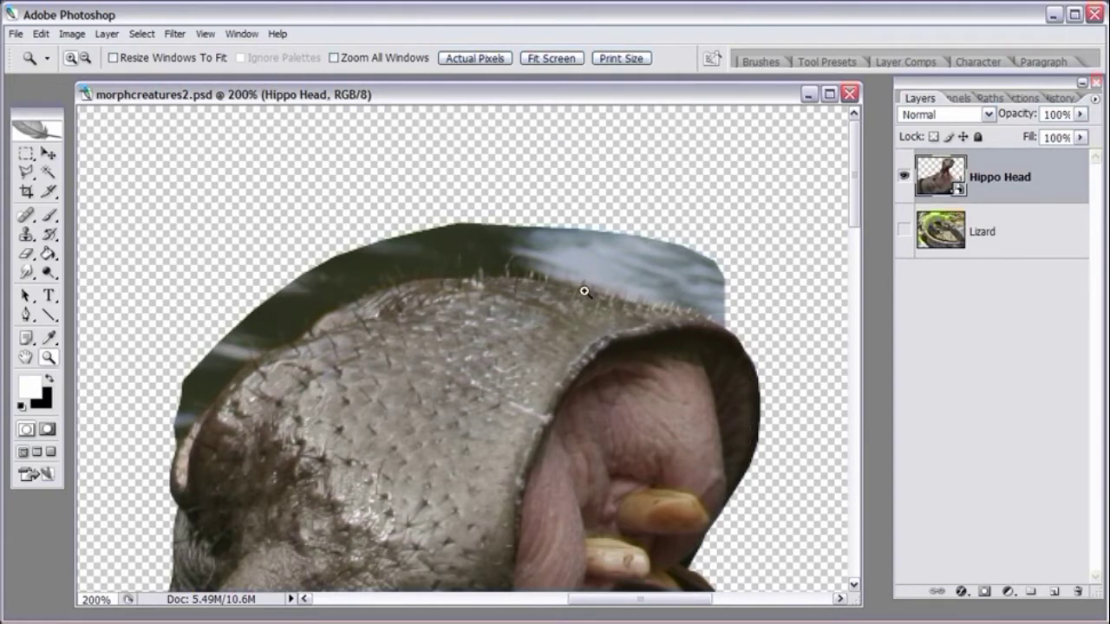
pyautogui.click(25, 316)
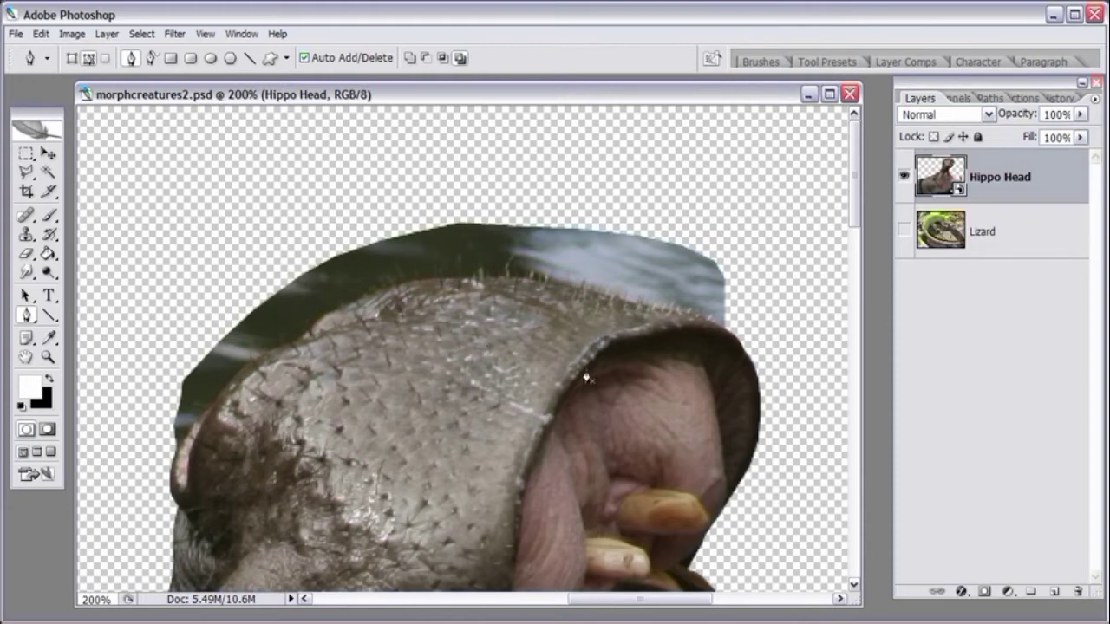
pyautogui.hotkey('ctrl', '-')
pyautogui.hotkey('ctrl', '-')
pyautogui.hotkey('ctrl', '-')
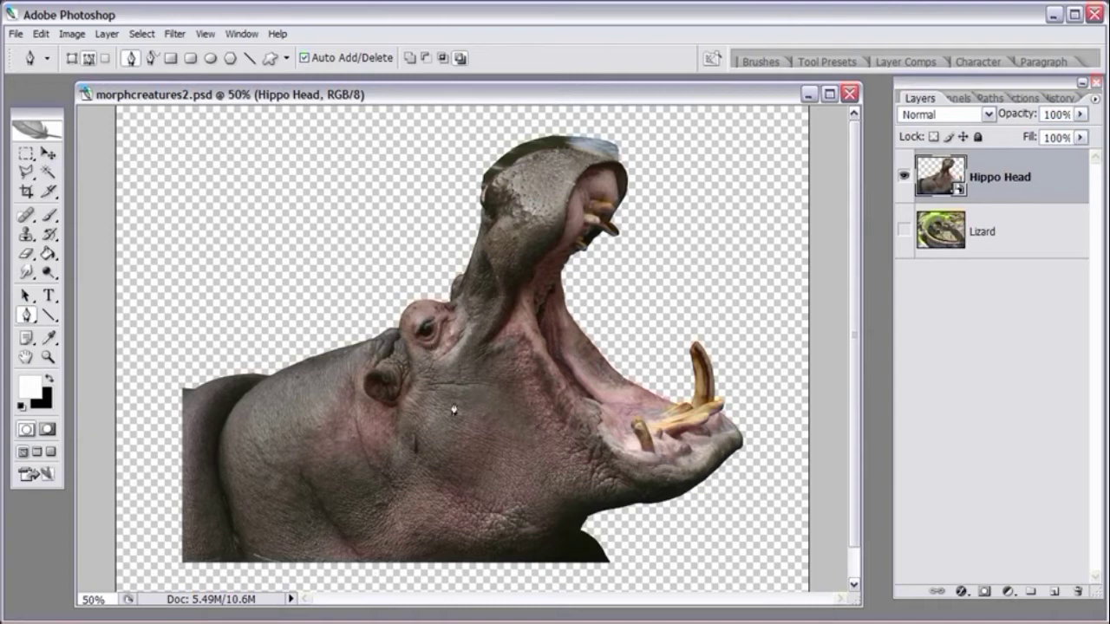
# Step: Open the Hippo Head Smart Object's contents again and enlarge their window to surround the whole image
pyautogui.doubleClick(958, 192)
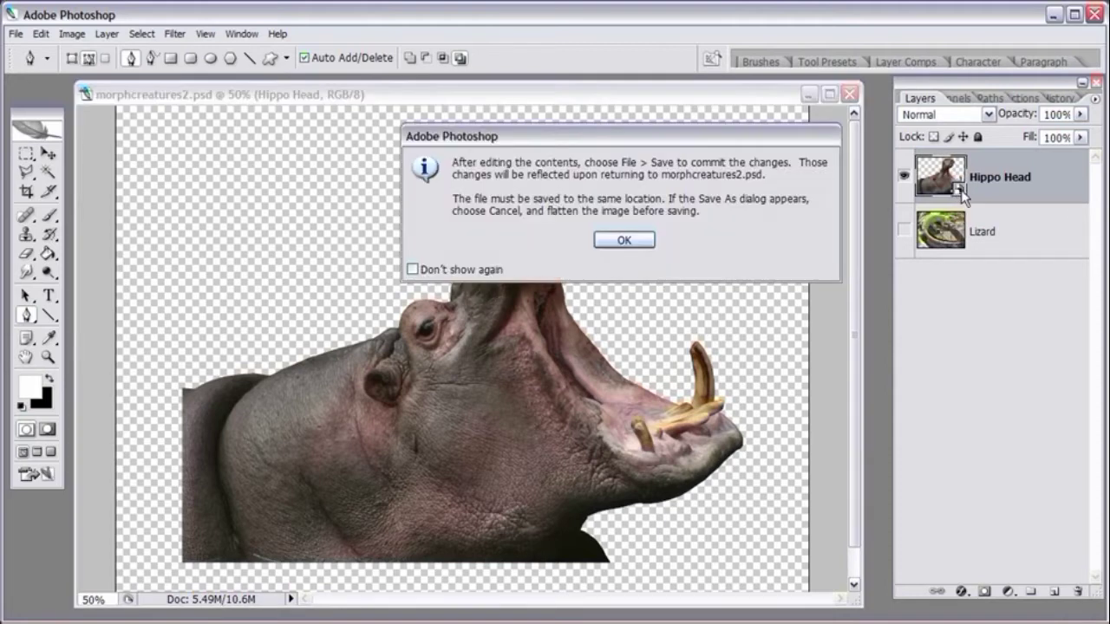
pyautogui.click(648, 247)
pyautogui.moveTo(516, 113); pyautogui.dragTo(503, 124)
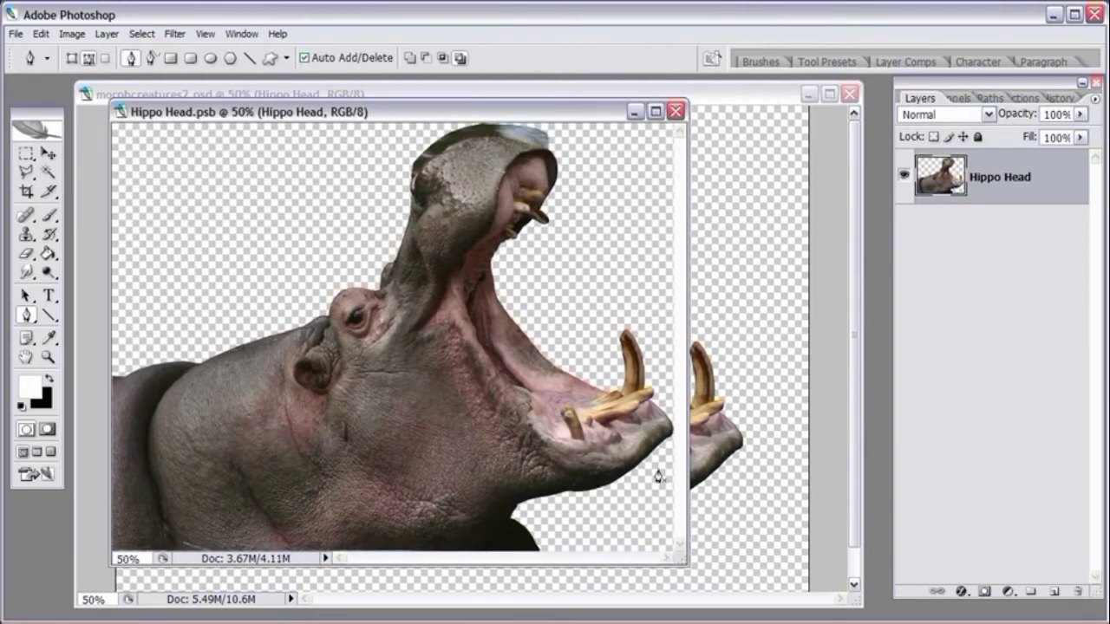
pyautogui.moveTo(682, 566); pyautogui.dragTo(839, 605)
pyautogui.moveTo(497, 111); pyautogui.dragTo(498, 104)
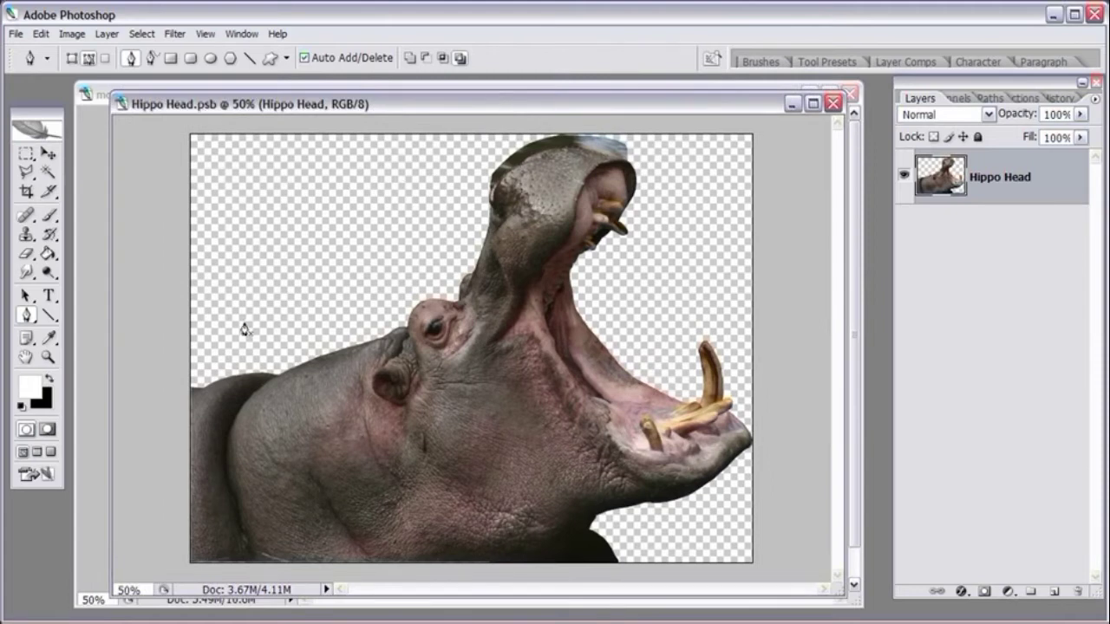
# Step: Enter Quick Mask mode in the Hippo Head contents to work on the upper jaw's edge
pyautogui.click(47, 356)
pyautogui.moveTo(567, 169)
pyautogui.mouseDown()
pyautogui.moveTo(313, 385)
pyautogui.moveTo(568, 165)
pyautogui.mouseUp()
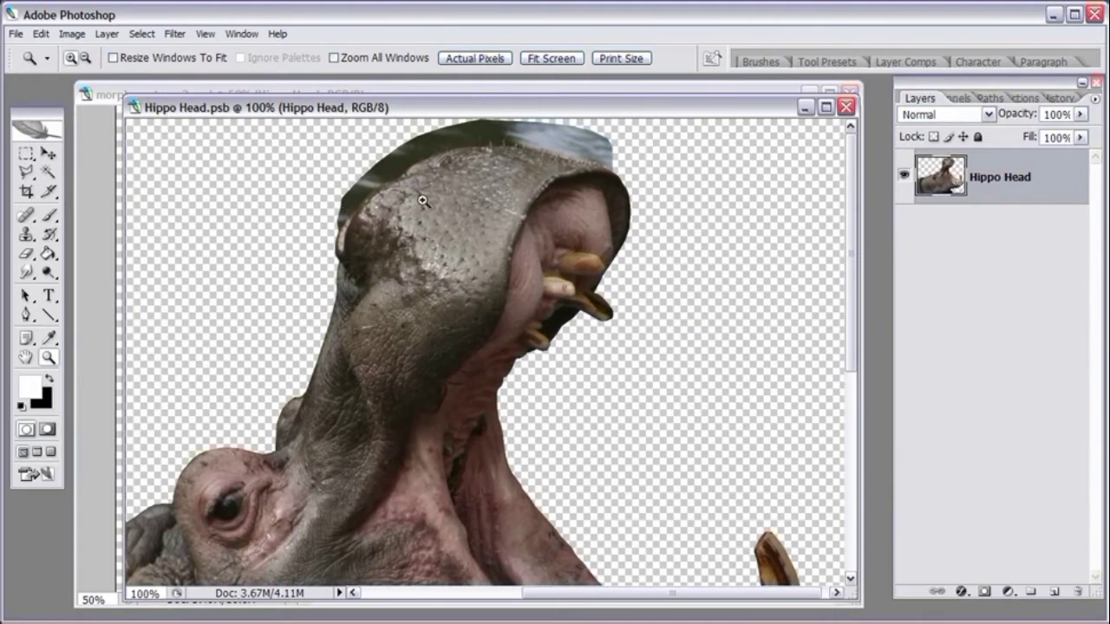
pyautogui.click(465, 168)
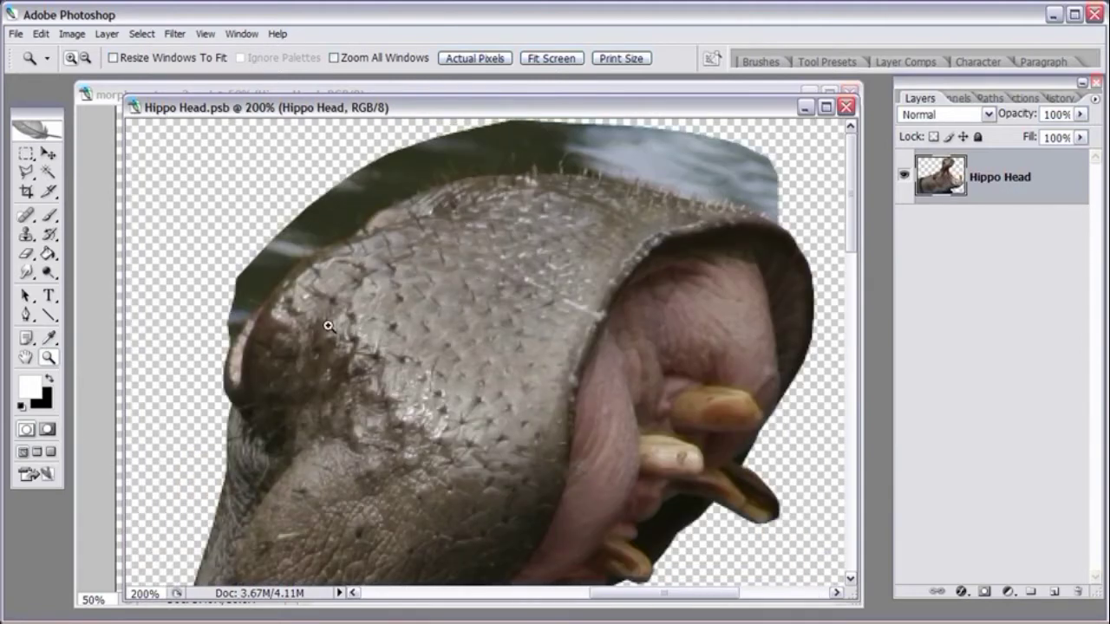
pyautogui.click(48, 430)
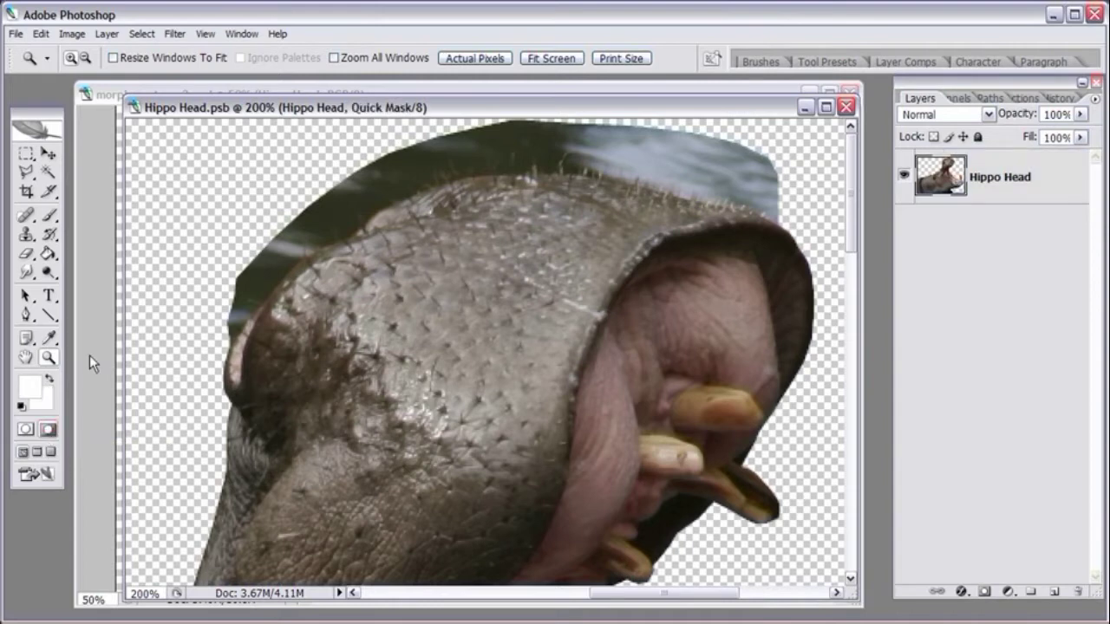
# Step: Choose the Brush tool for the Quick Mask and set its master diameter to 33 px
pyautogui.click(50, 217)
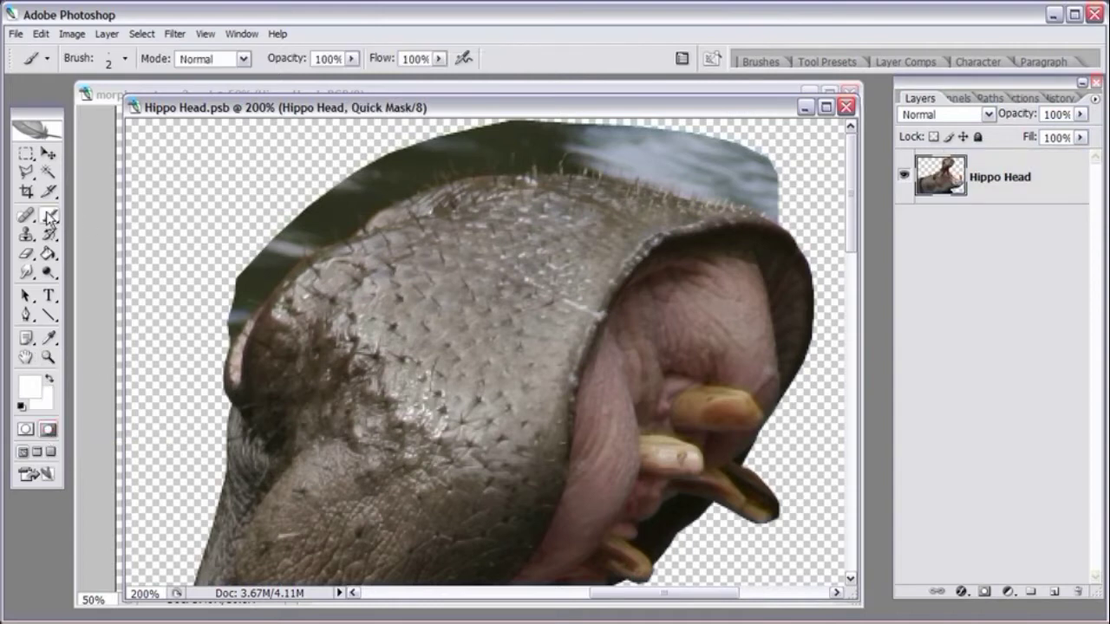
pyautogui.rightClick(570, 216)
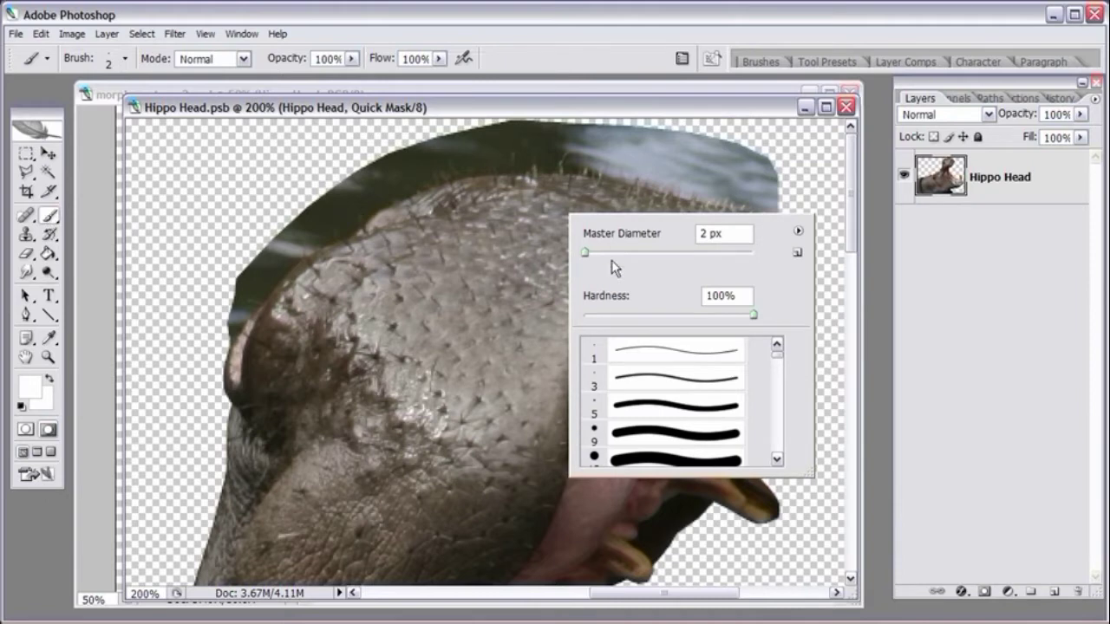
pyautogui.rightClick(545, 219)
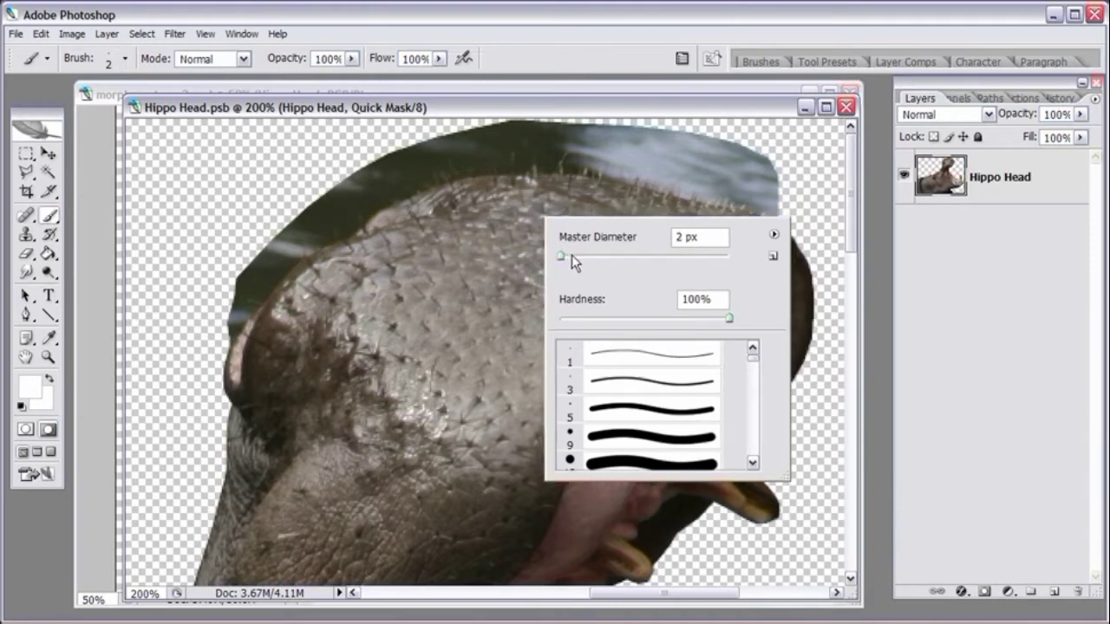
pyautogui.moveTo(571, 256)
pyautogui.mouseDown()
pyautogui.moveTo(581, 257)
pyautogui.moveTo(570, 258)
pyautogui.mouseUp()
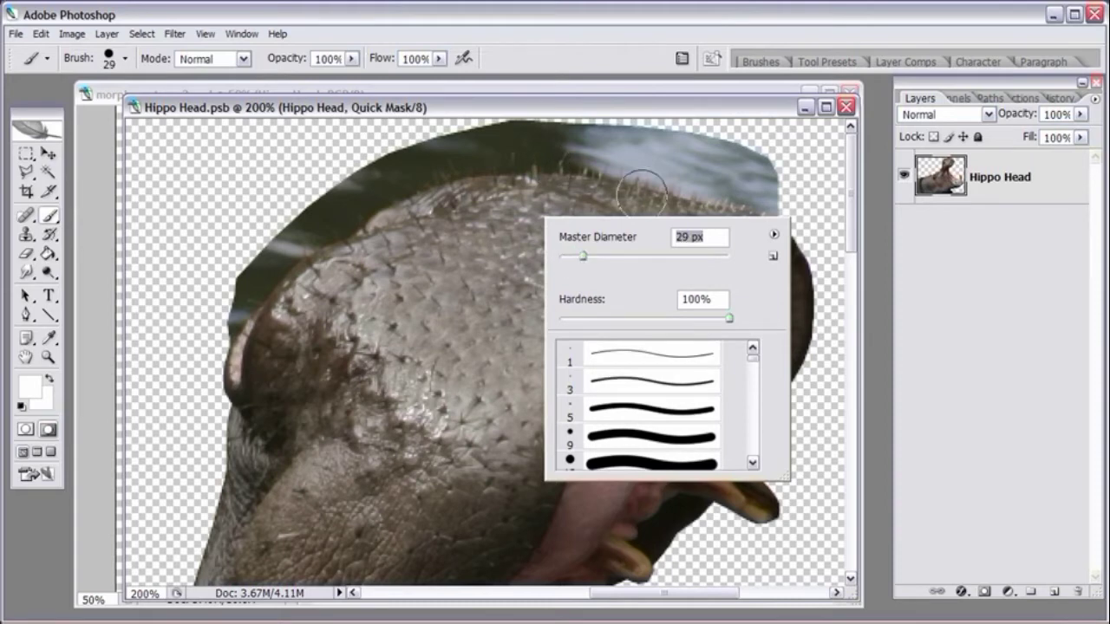
pyautogui.moveTo(584, 258); pyautogui.dragTo(588, 257)
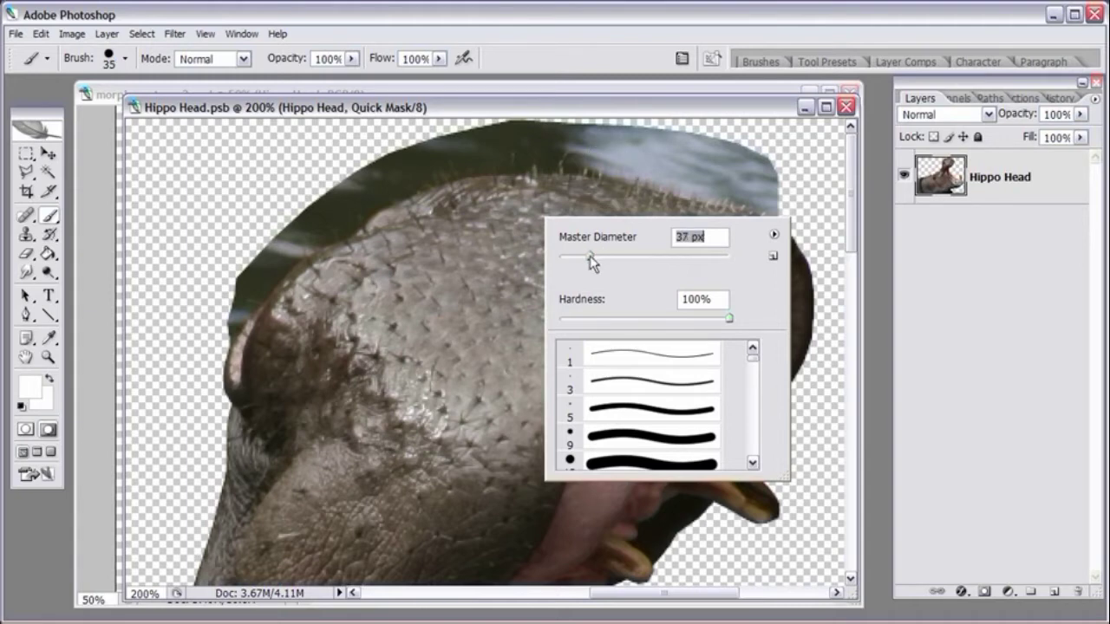
pyautogui.moveTo(583, 256); pyautogui.dragTo(582, 257)
pyautogui.click(584, 105)
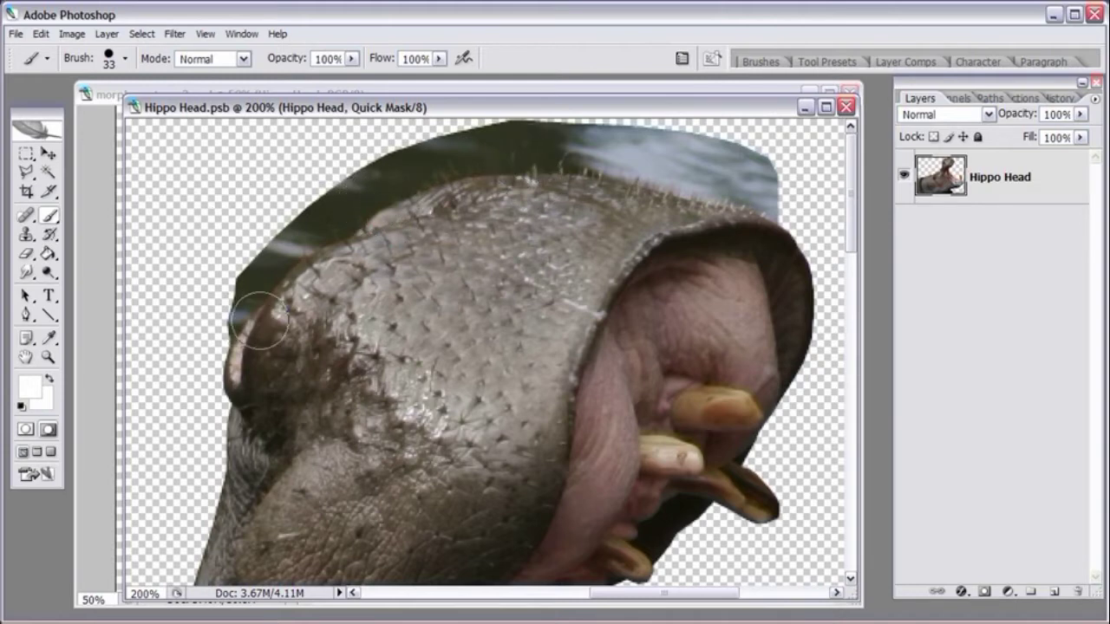
# Step: Set the foreground color to black for painting the Quick Mask
pyautogui.click(27, 390)
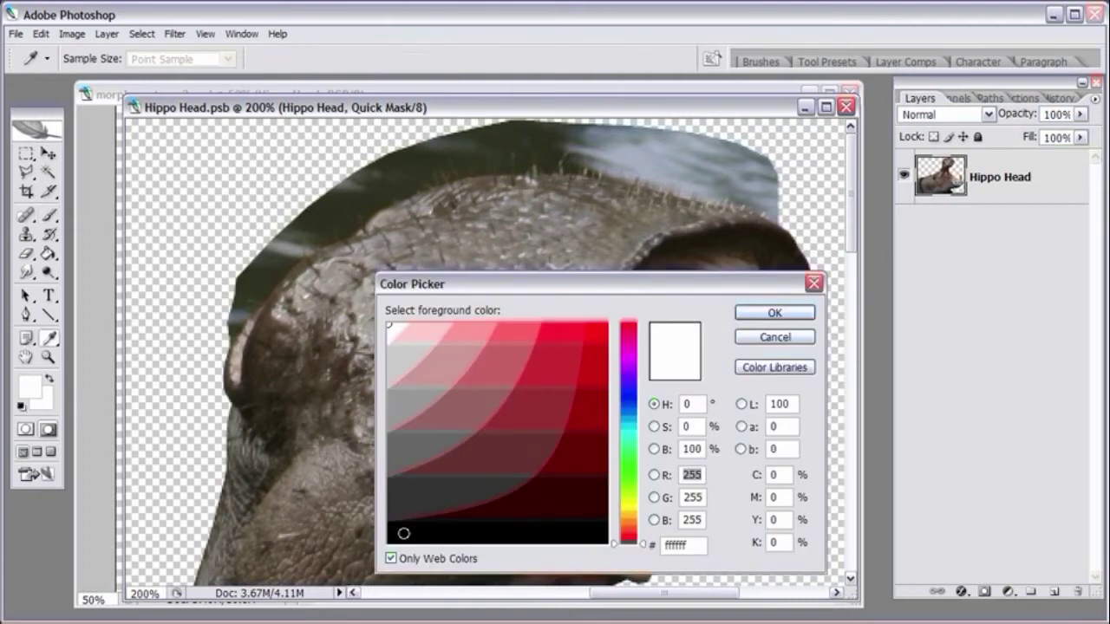
pyautogui.click(403, 533)
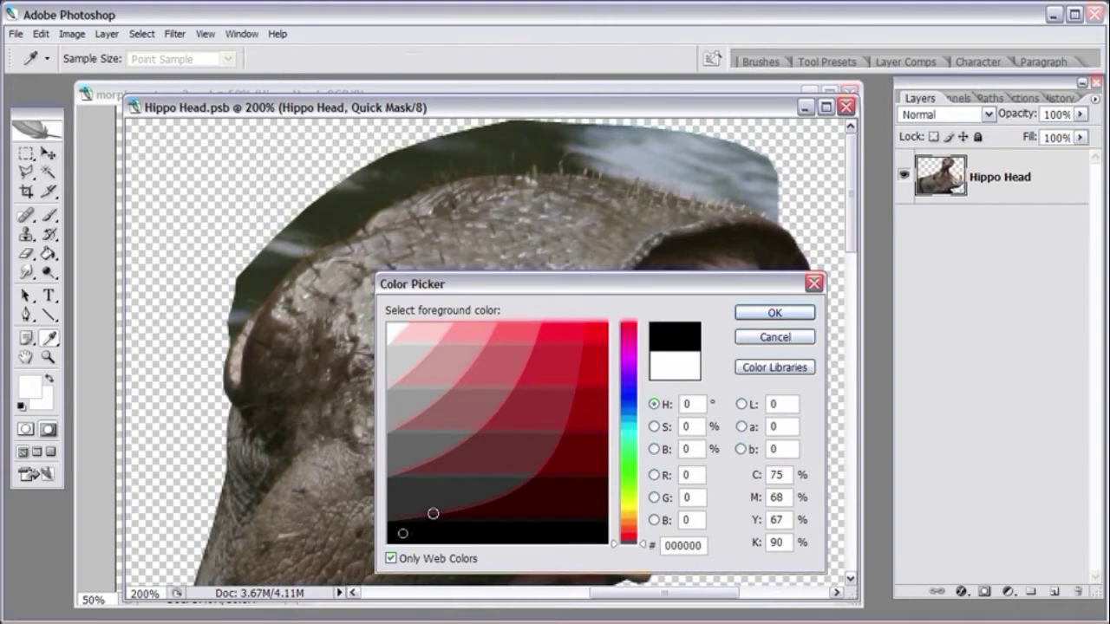
pyautogui.click(774, 314)
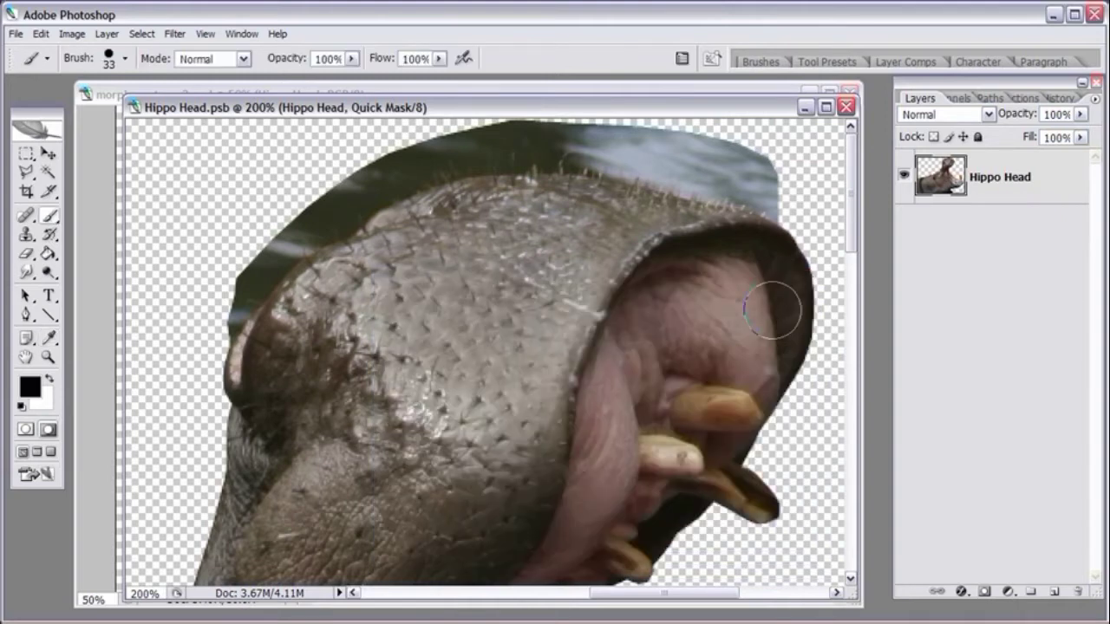
pyautogui.moveTo(789, 196)
pyautogui.mouseDown()
pyautogui.moveTo(694, 169)
pyautogui.moveTo(490, 247)
pyautogui.moveTo(346, 386)
pyautogui.moveTo(277, 382)
pyautogui.moveTo(291, 407)
pyautogui.mouseUp()
pyautogui.hotkey('ctrl', 'z')
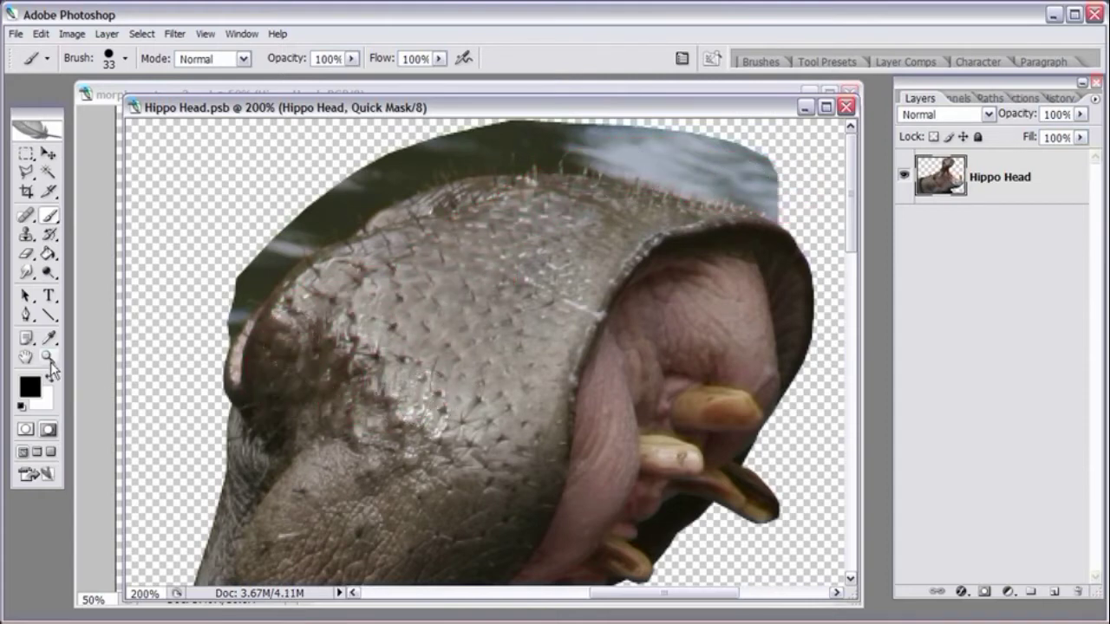
# Step: Mask the pale water above the hippo's mouth opening with the black brush at 300%, undoing the stray dab on the skin
pyautogui.click(49, 360)
pyautogui.click(712, 208)
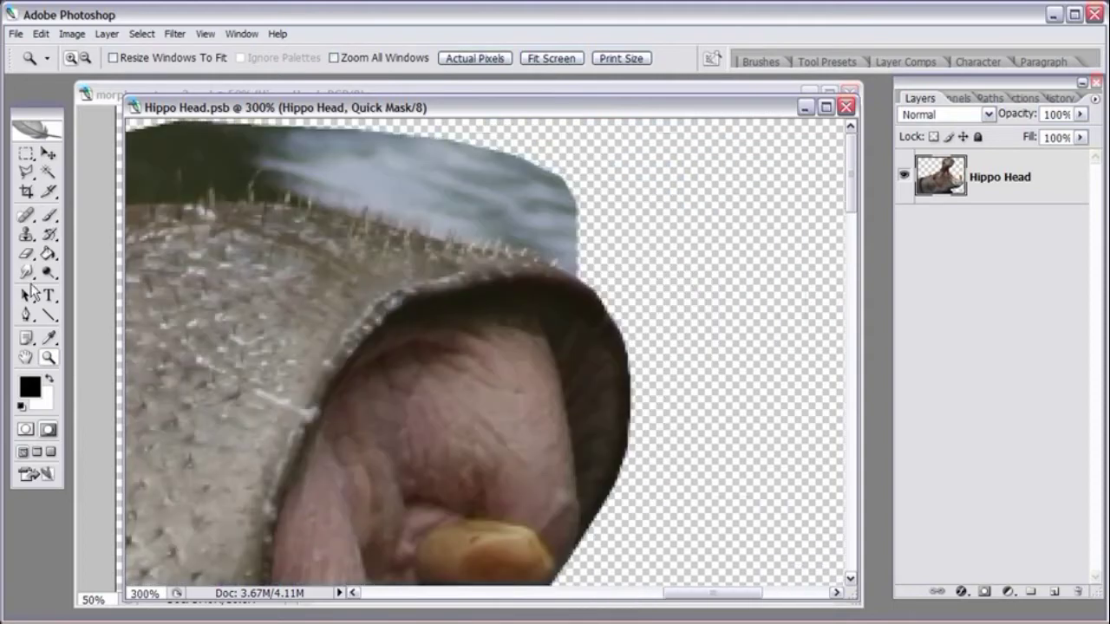
pyautogui.click(49, 217)
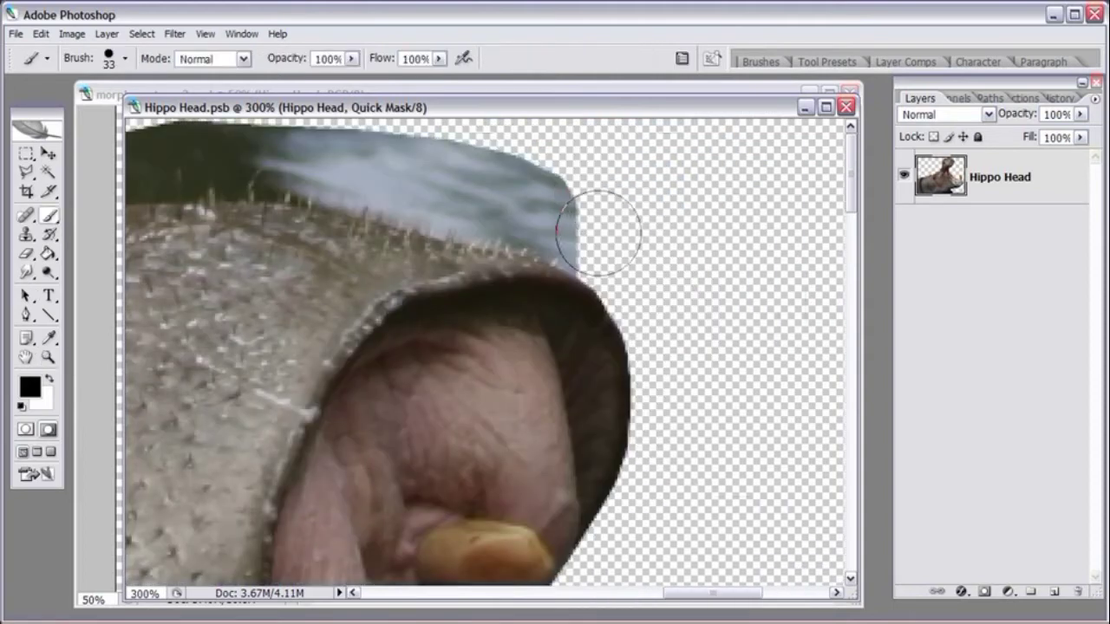
pyautogui.moveTo(594, 234)
pyautogui.mouseDown()
pyautogui.moveTo(538, 210)
pyautogui.moveTo(590, 231)
pyautogui.moveTo(551, 212)
pyautogui.moveTo(472, 203)
pyautogui.moveTo(404, 179)
pyautogui.moveTo(426, 178)
pyautogui.moveTo(439, 188)
pyautogui.moveTo(345, 170)
pyautogui.mouseUp()
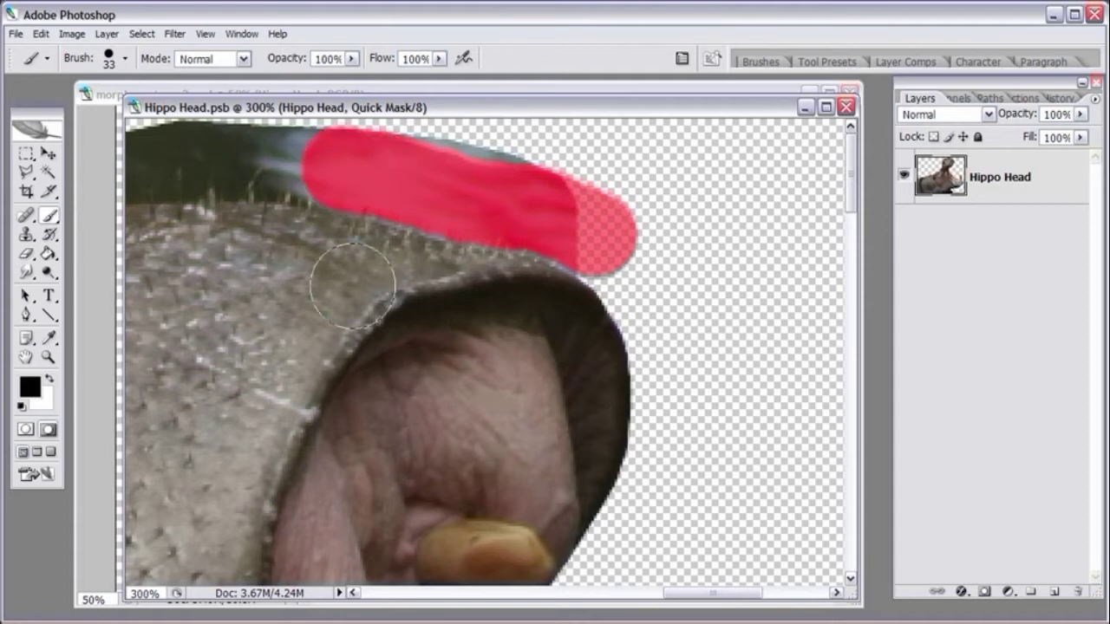
pyautogui.moveTo(268, 359); pyautogui.dragTo(573, 365)
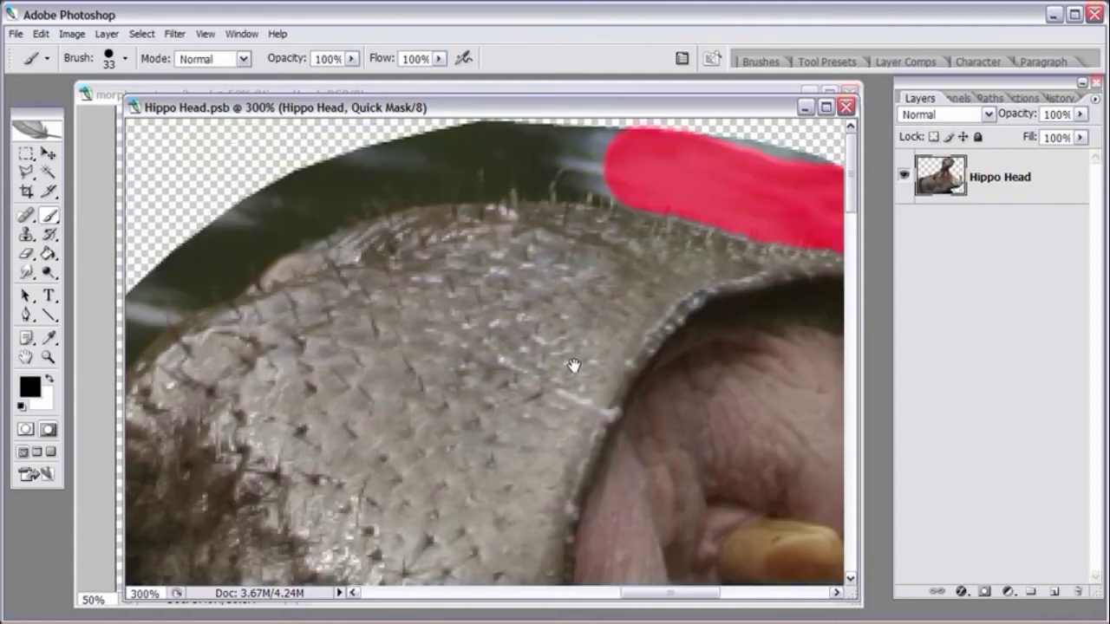
pyautogui.moveTo(619, 217)
pyautogui.mouseDown()
pyautogui.moveTo(619, 162)
pyautogui.moveTo(607, 156)
pyautogui.mouseUp()
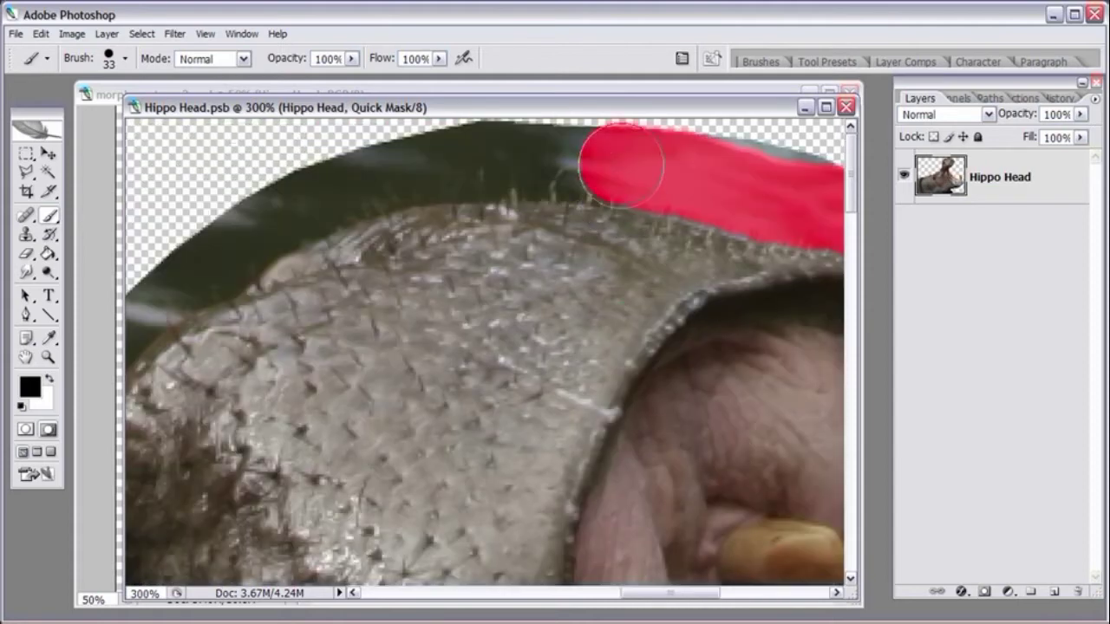
pyautogui.click(514, 288)
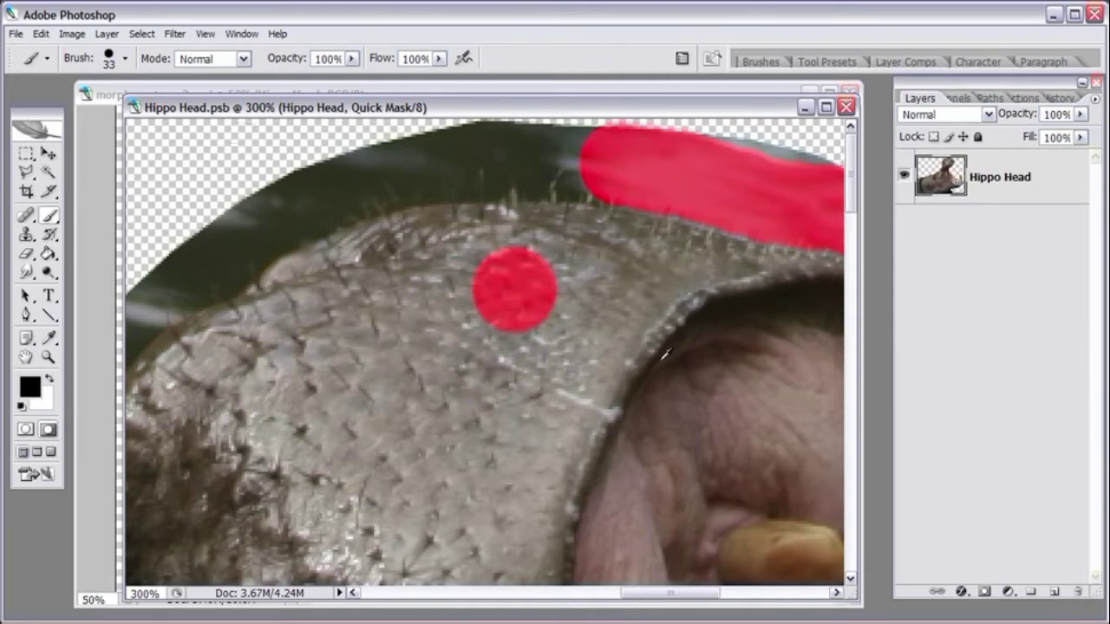
pyautogui.hotkey('ctrl', 'z')
# Step: Continue the Quick Mask over the dark water, following the upper jaw's outline down to the pale fold at its far end
pyautogui.moveTo(607, 161)
pyautogui.mouseDown()
pyautogui.moveTo(442, 158)
pyautogui.moveTo(303, 183)
pyautogui.mouseUp()
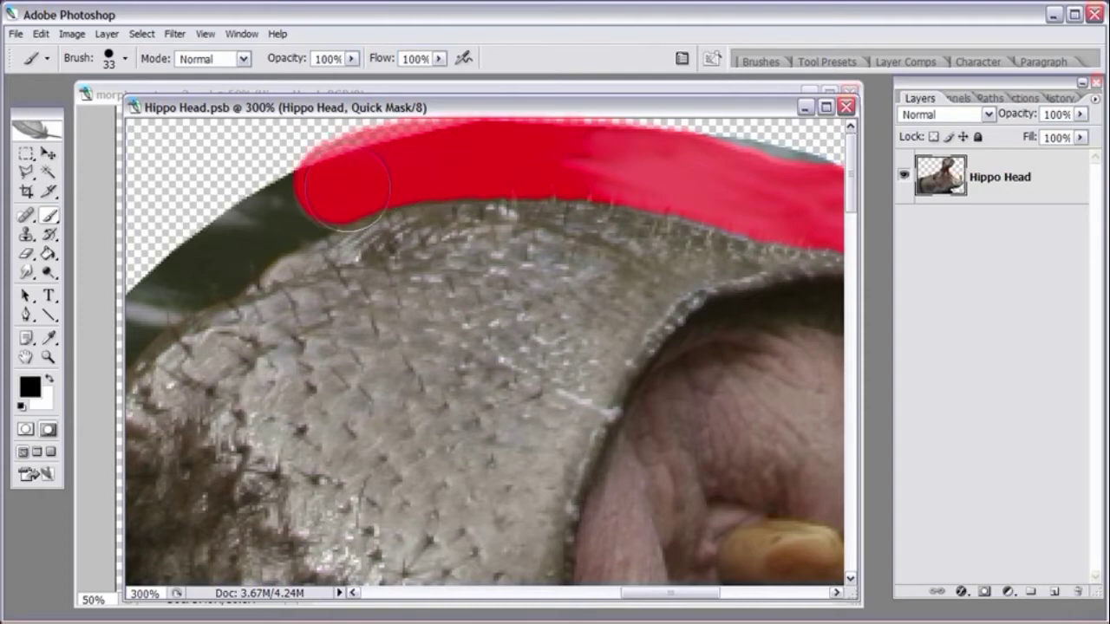
pyautogui.moveTo(370, 250); pyautogui.dragTo(553, 260)
pyautogui.moveTo(502, 196)
pyautogui.mouseDown()
pyautogui.moveTo(485, 187)
pyautogui.moveTo(464, 204)
pyautogui.moveTo(477, 208)
pyautogui.moveTo(447, 219)
pyautogui.moveTo(451, 207)
pyautogui.moveTo(406, 254)
pyautogui.mouseUp()
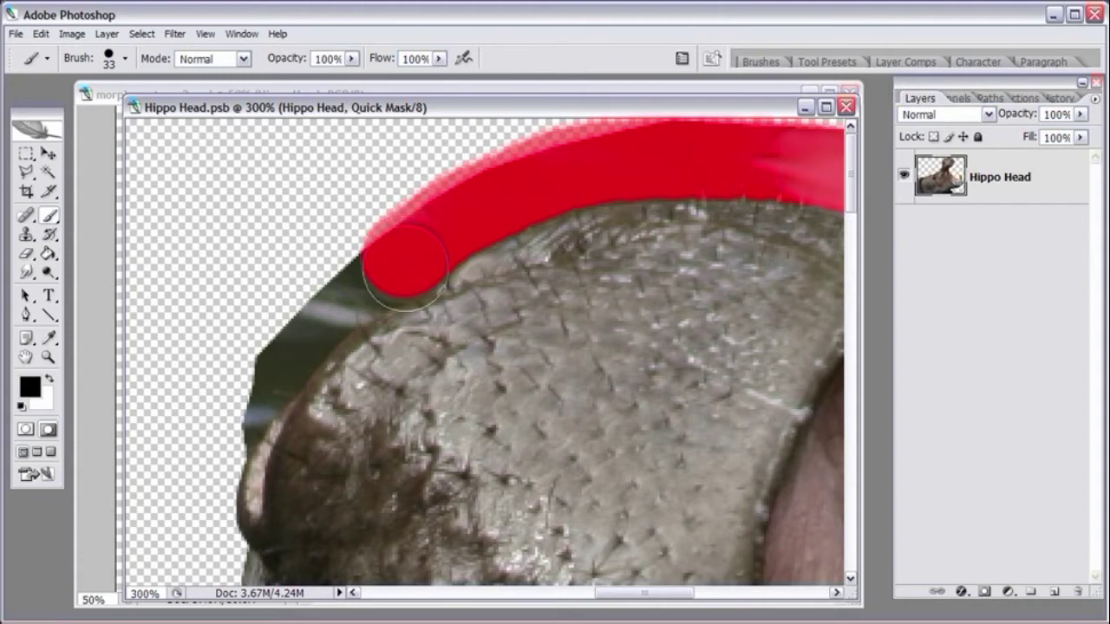
pyautogui.moveTo(396, 297); pyautogui.dragTo(479, 227)
pyautogui.moveTo(482, 186)
pyautogui.mouseDown()
pyautogui.moveTo(422, 208)
pyautogui.moveTo(406, 230)
pyautogui.moveTo(386, 208)
pyautogui.moveTo(371, 265)
pyautogui.moveTo(384, 251)
pyautogui.moveTo(323, 314)
pyautogui.moveTo(329, 323)
pyautogui.moveTo(305, 351)
pyautogui.mouseUp()
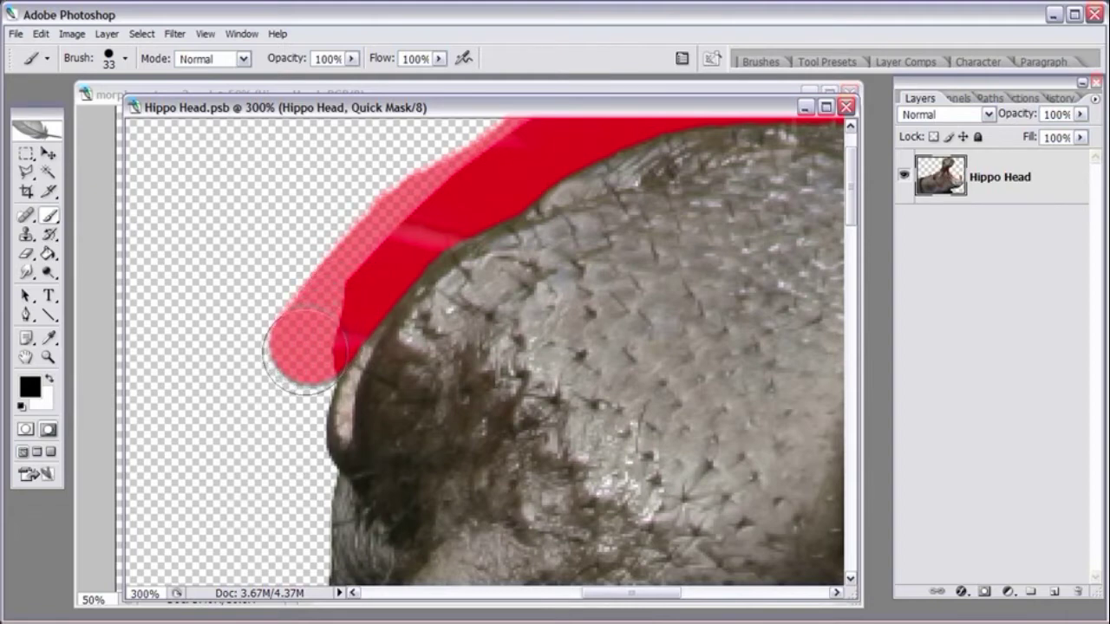
pyautogui.moveTo(549, 295); pyautogui.dragTo(462, 372)
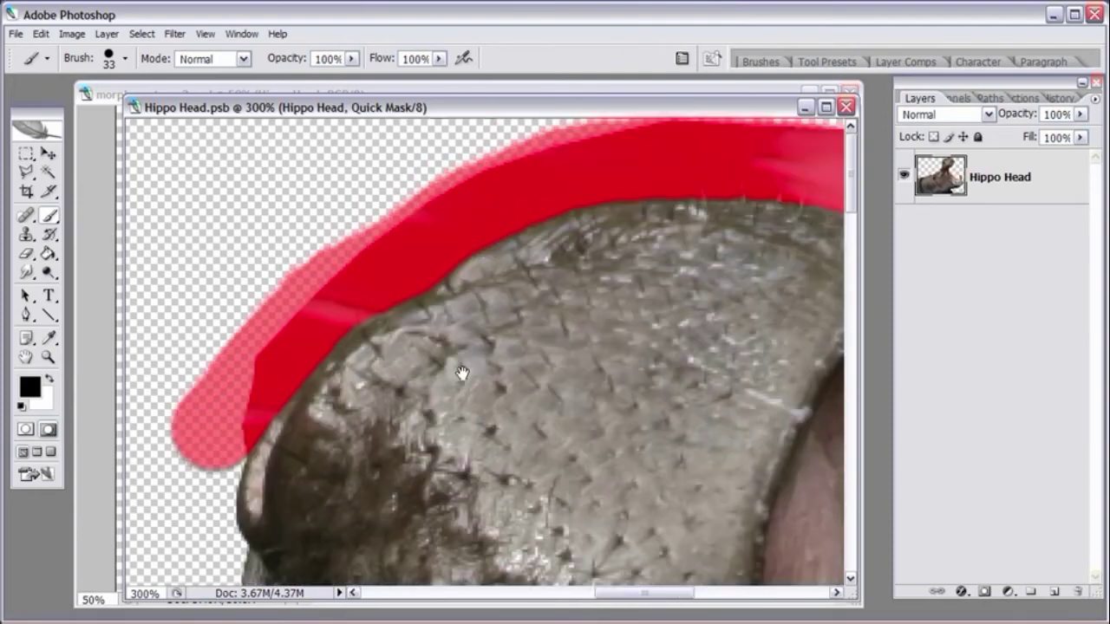
pyautogui.moveTo(621, 296); pyautogui.dragTo(466, 332)
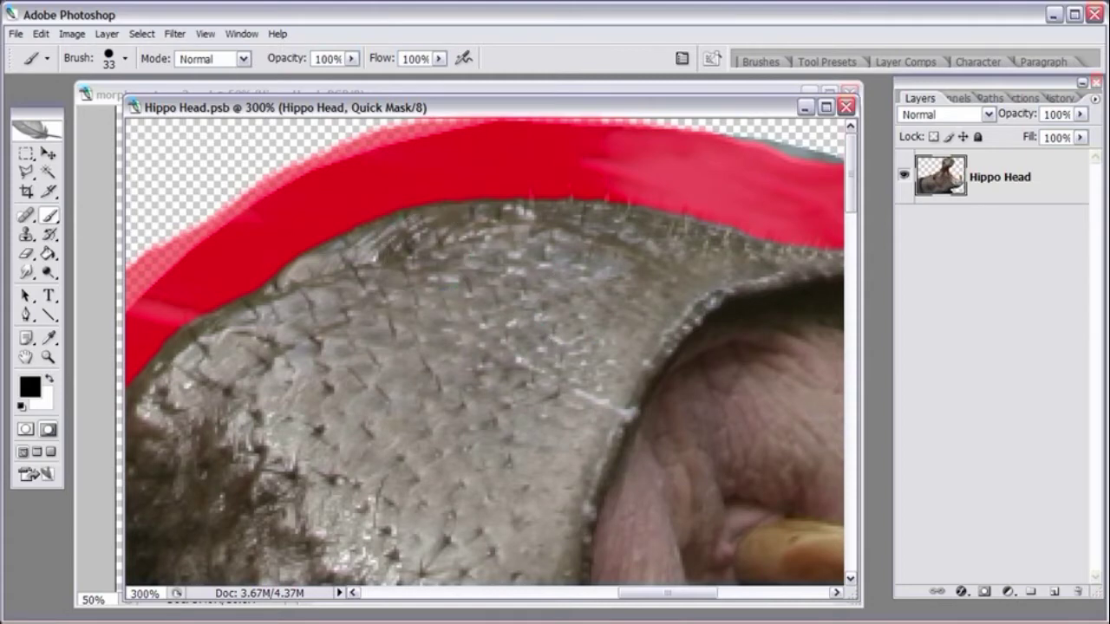
# Step: Lower the Quick Mask overlay's opacity, comparing 5% and 20% and finishing with a faint tint that leaves the hairs visible
pyautogui.hotkey('ctrl', '-')
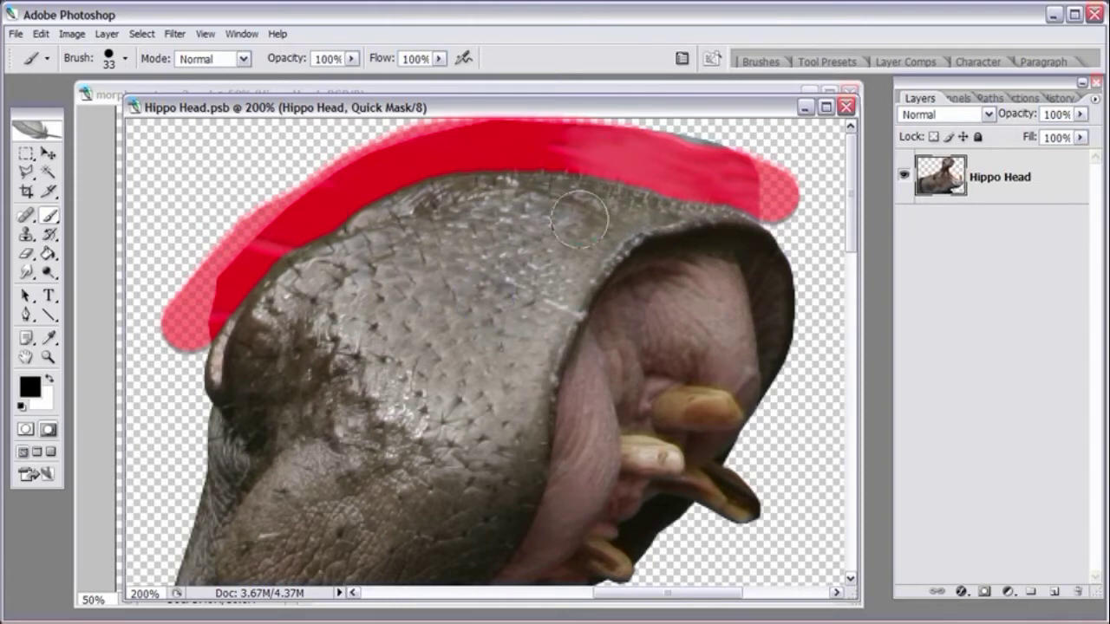
pyautogui.doubleClick(48, 428)
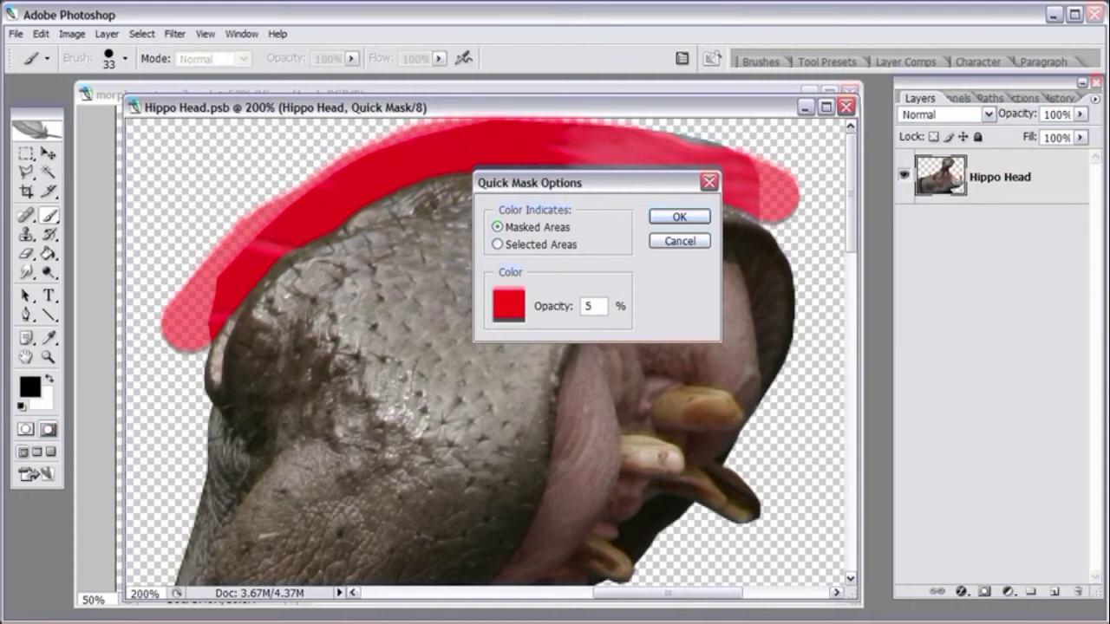
pyautogui.write('5')
pyautogui.click(677, 217)
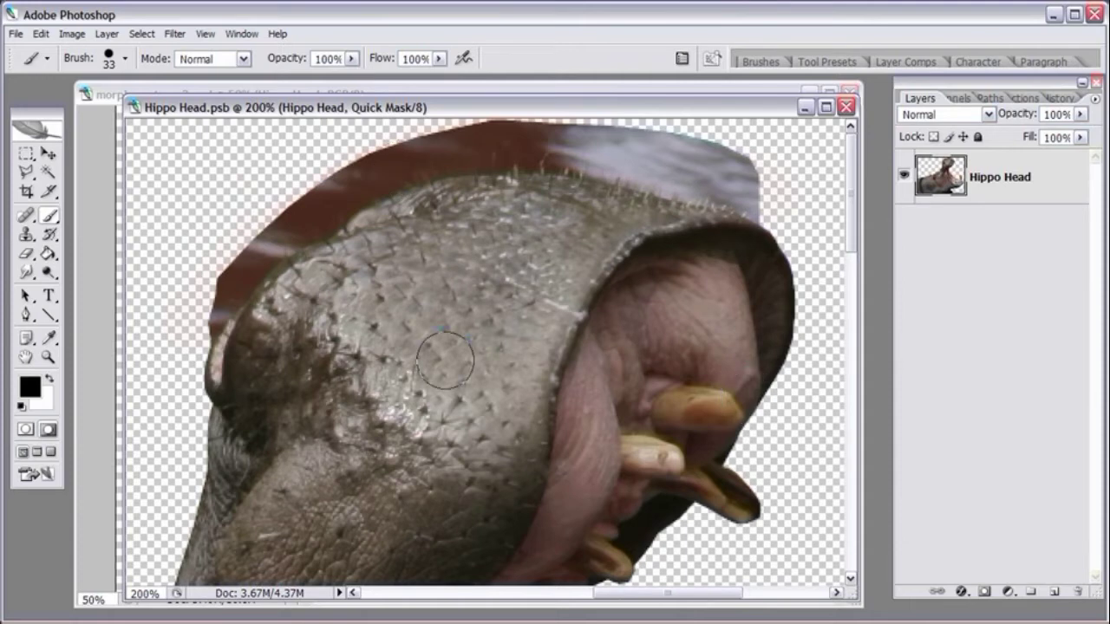
pyautogui.doubleClick(48, 429)
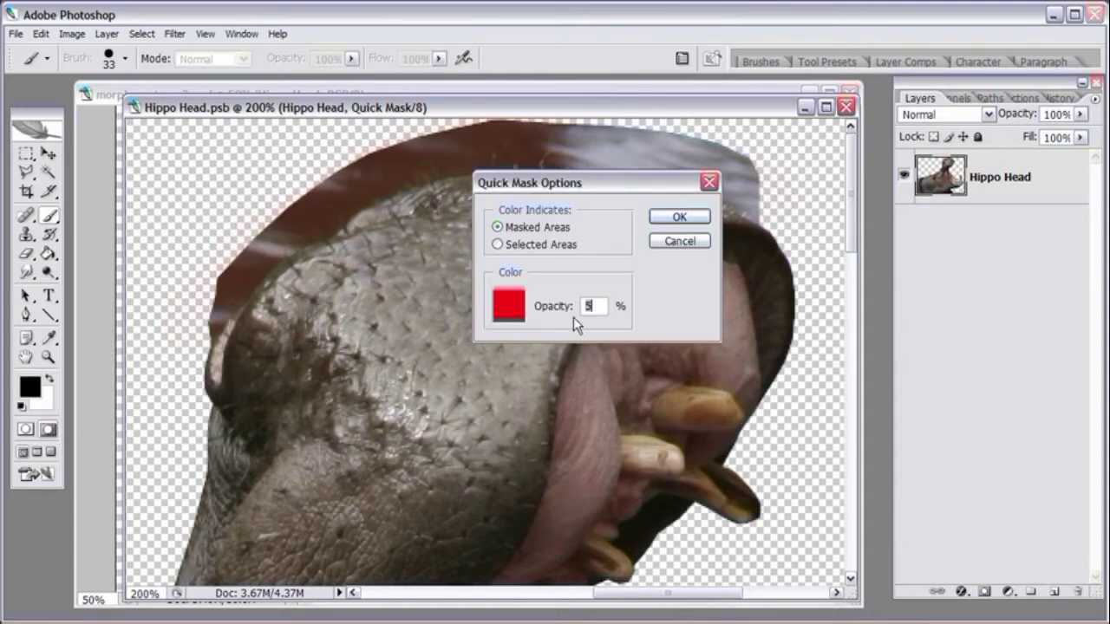
pyautogui.press('Return')
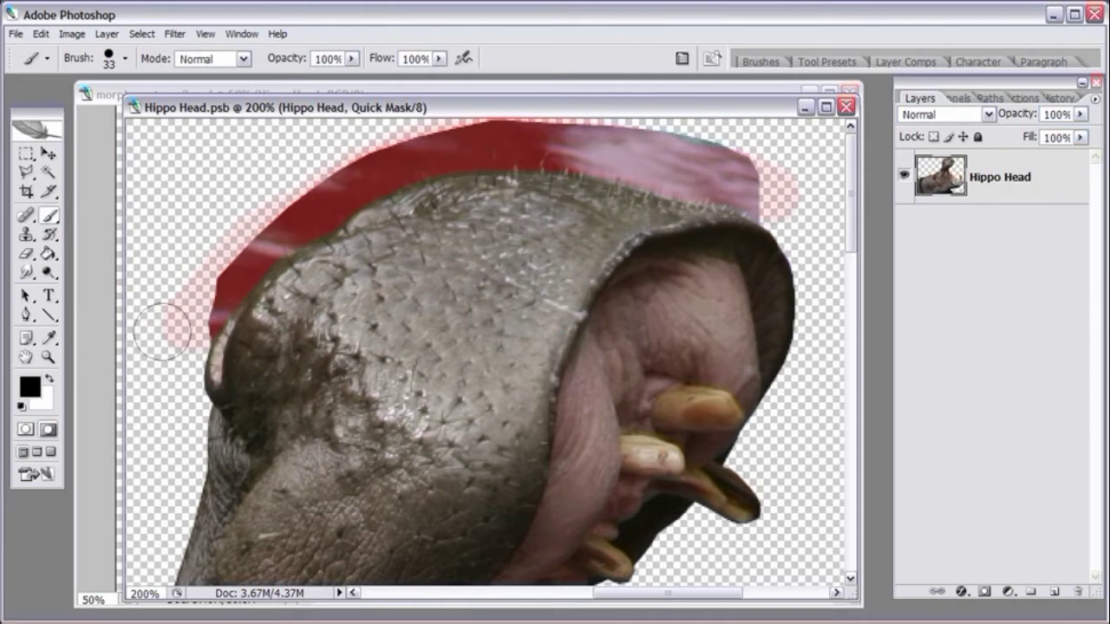
pyautogui.doubleClick(49, 429)
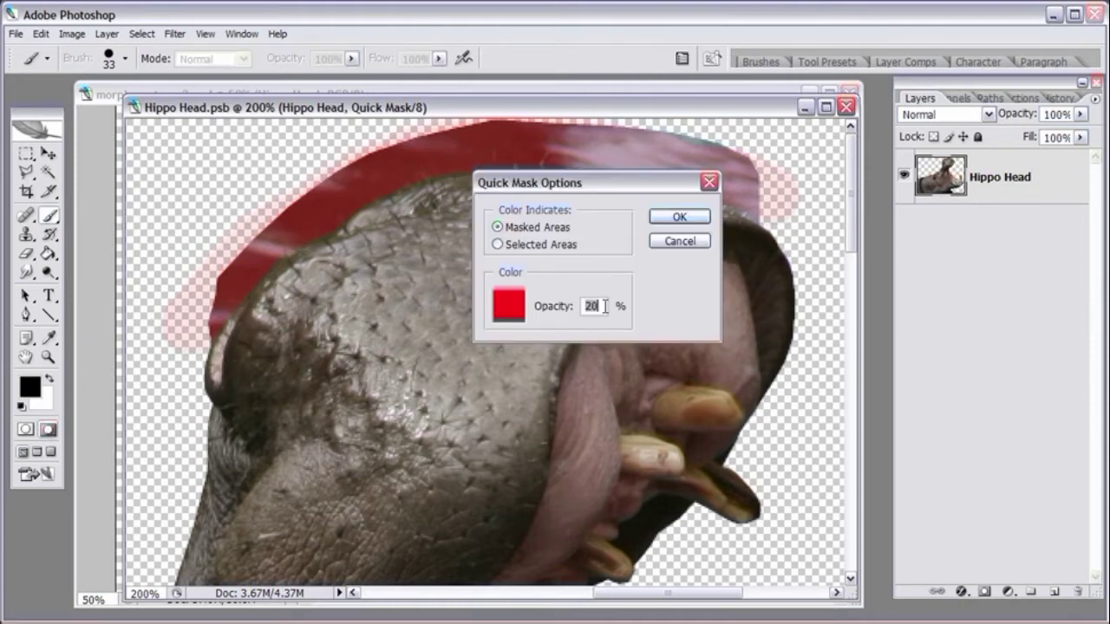
pyautogui.press('Return')
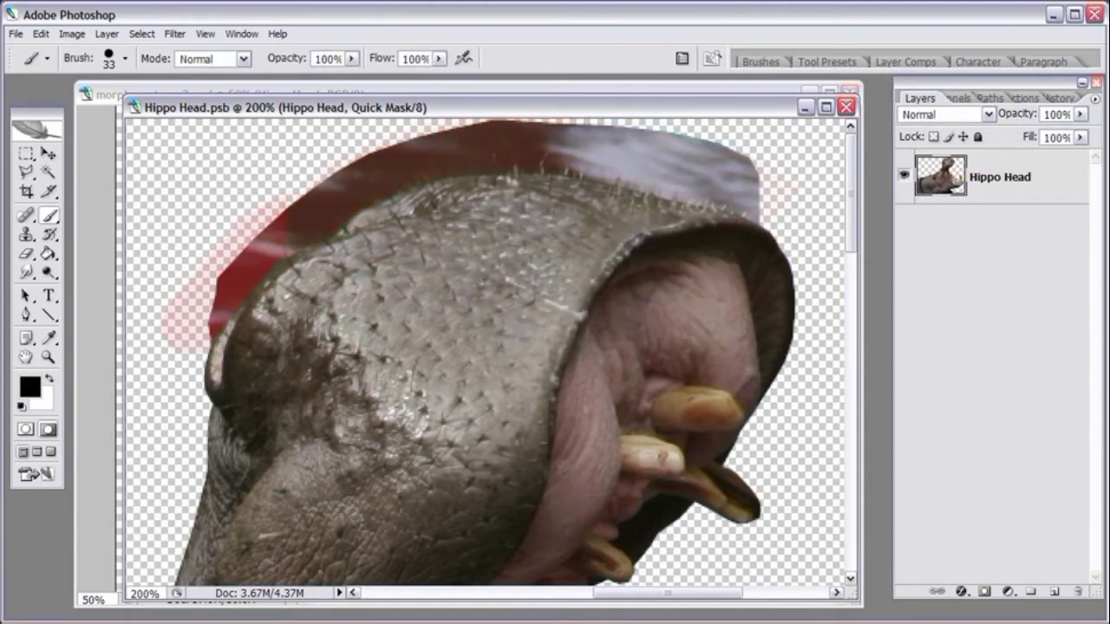
# Step: Set the Brush tool's master diameter to 2 px and its hardness to 99% for work on the fine hairs
pyautogui.moveTo(644, 218); pyautogui.dragTo(557, 347)
pyautogui.hotkey('ctrl', '+')
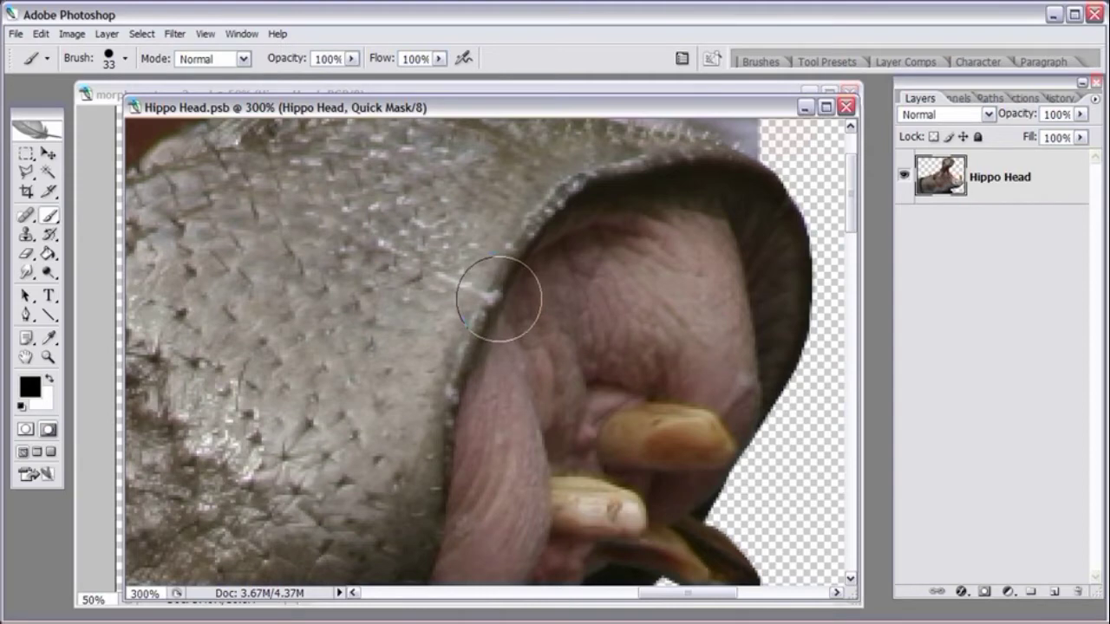
pyautogui.moveTo(454, 210)
pyautogui.mouseDown()
pyautogui.moveTo(600, 425)
pyautogui.moveTo(582, 366)
pyautogui.moveTo(540, 367)
pyautogui.moveTo(602, 372)
pyautogui.mouseUp()
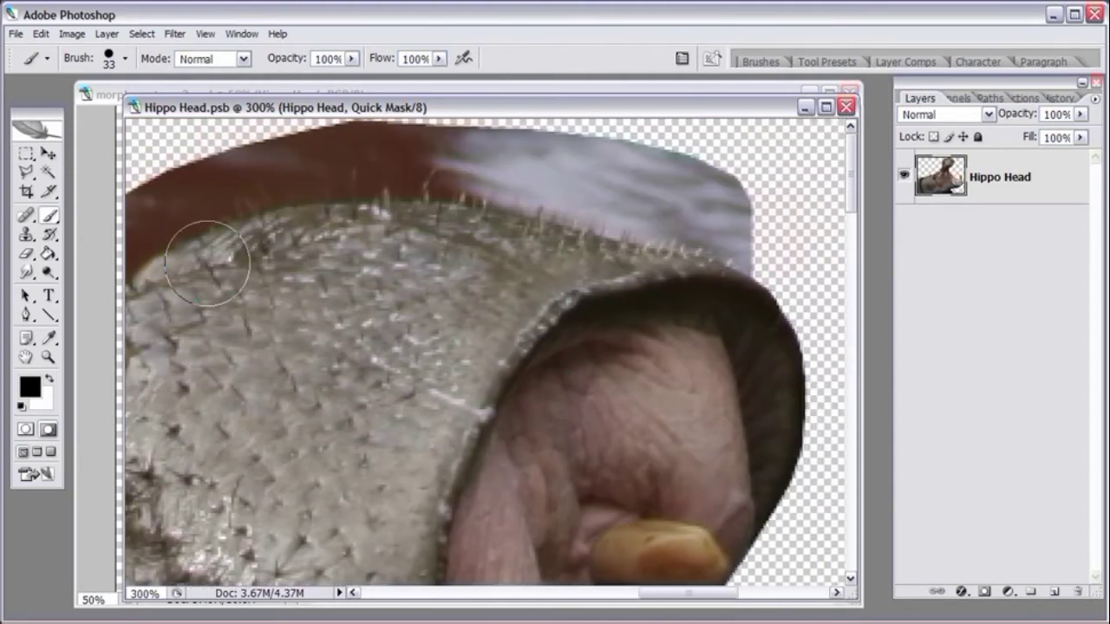
pyautogui.click(49, 215)
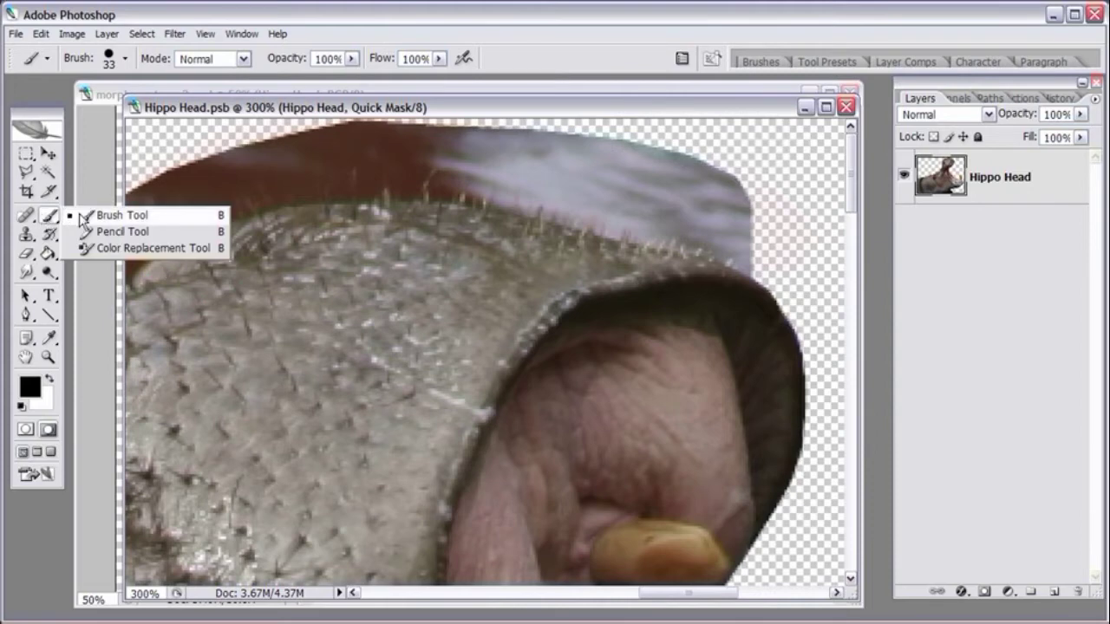
pyautogui.click(82, 217)
pyautogui.rightClick(548, 277)
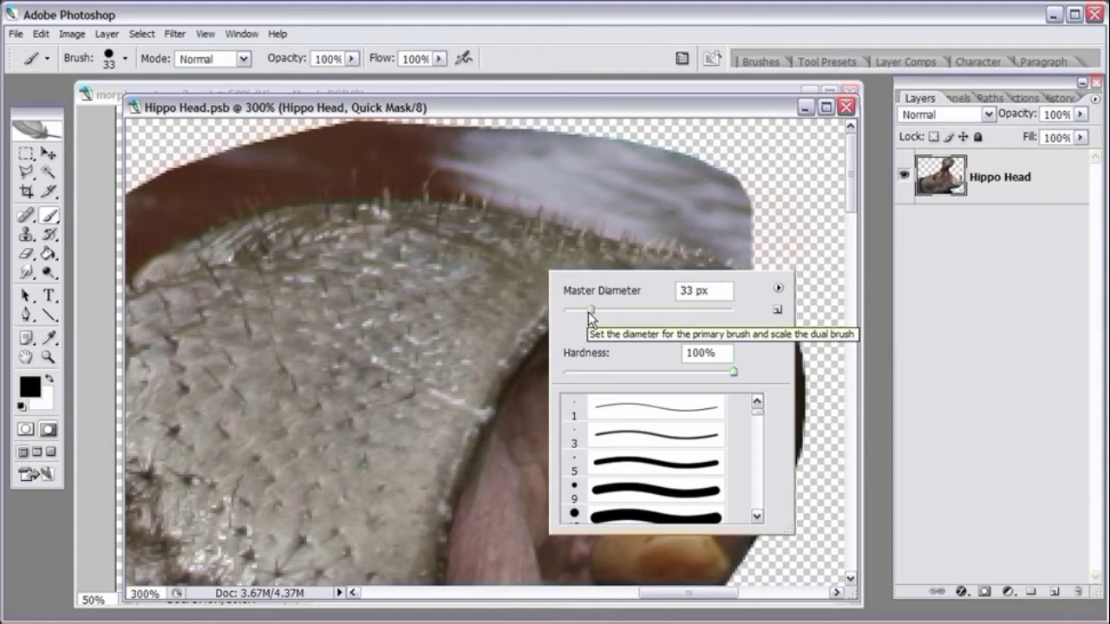
pyautogui.moveTo(588, 312); pyautogui.dragTo(569, 318)
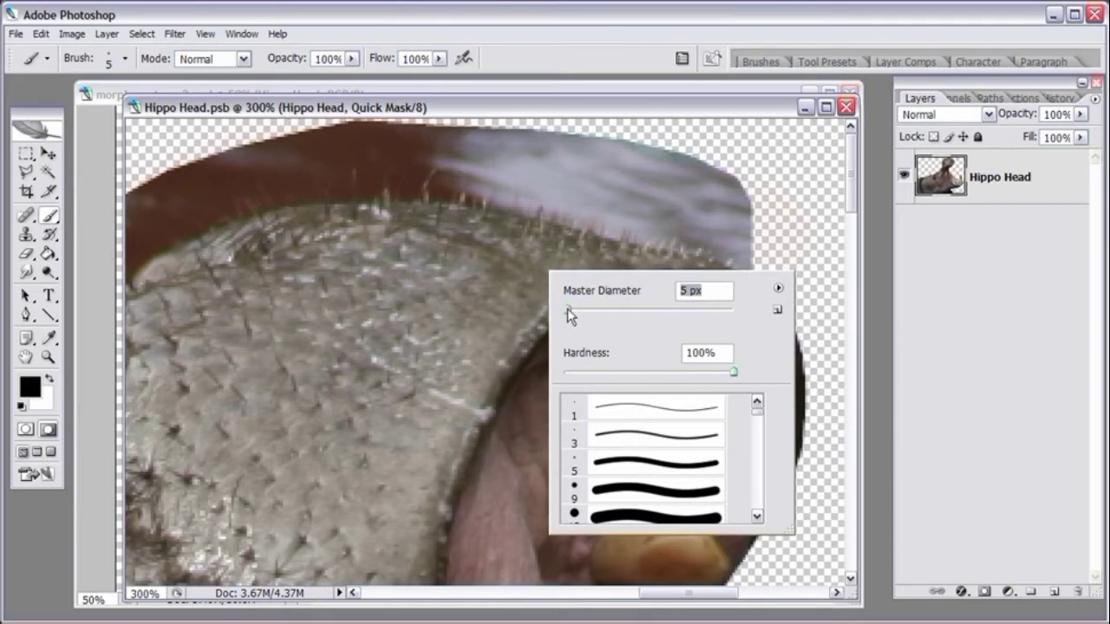
pyautogui.moveTo(567, 309); pyautogui.dragTo(565, 311)
pyautogui.click(732, 375)
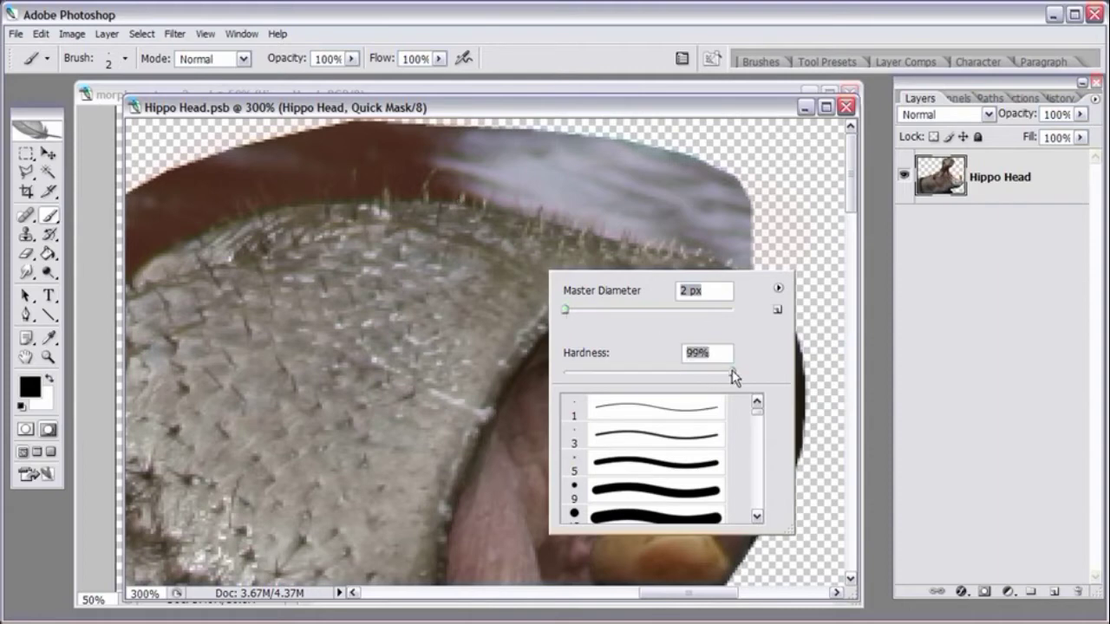
pyautogui.press('Return')
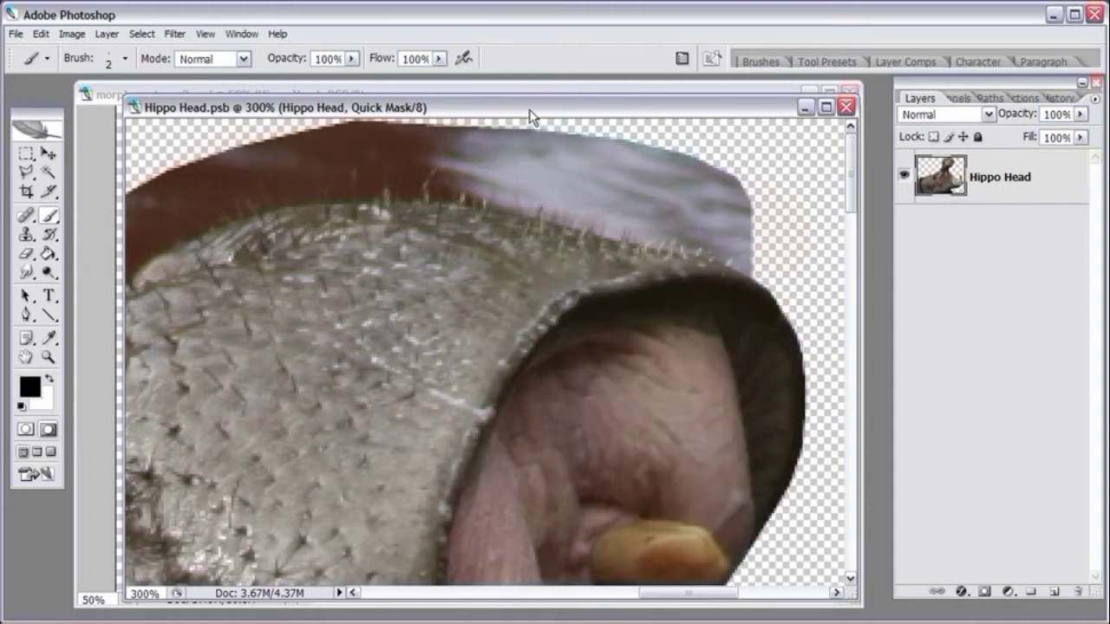
# Step: Set the foreground color to white for removing areas from the Quick Mask
pyautogui.click(30, 388)
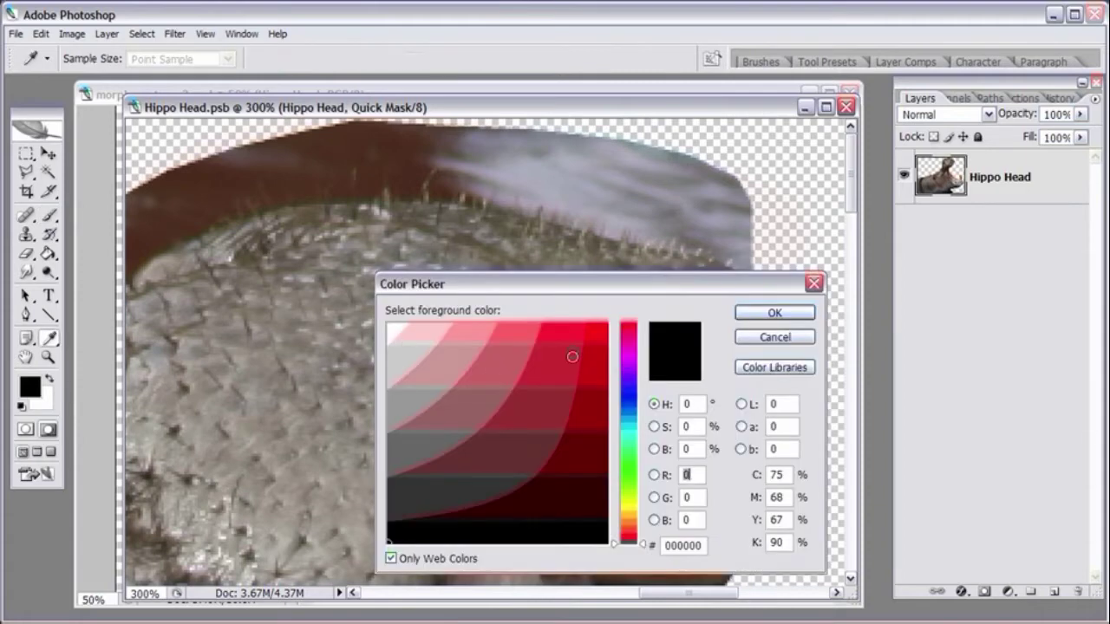
pyautogui.click(389, 327)
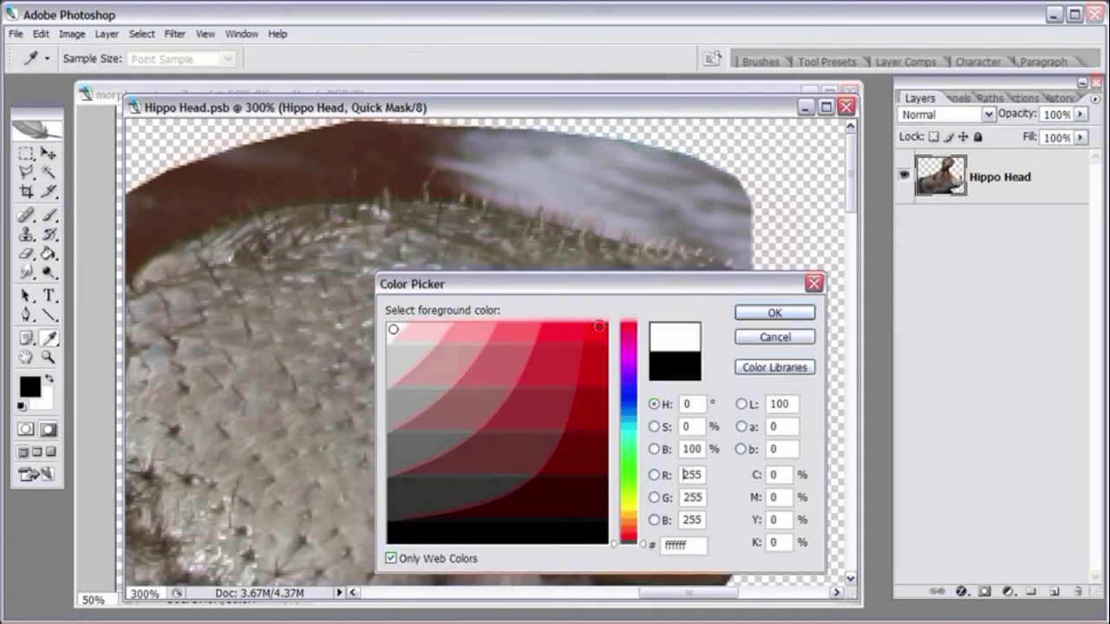
pyautogui.click(750, 315)
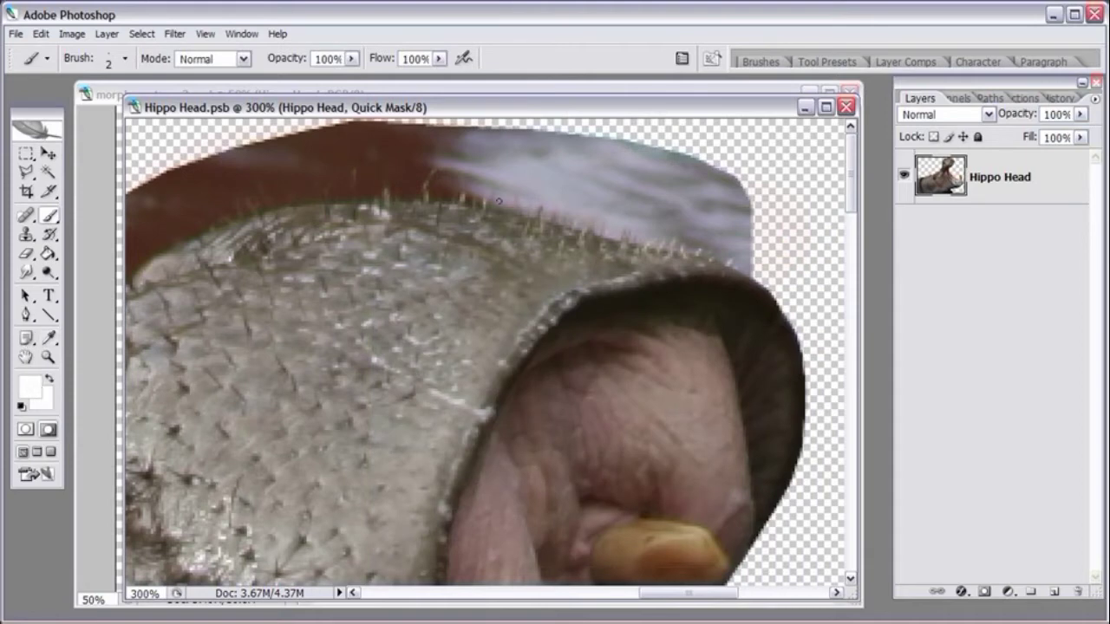
# Step: Raise the Quick Mask overlay's opacity to 15% for work on the hairs along the upper jaw
pyautogui.click(47, 356)
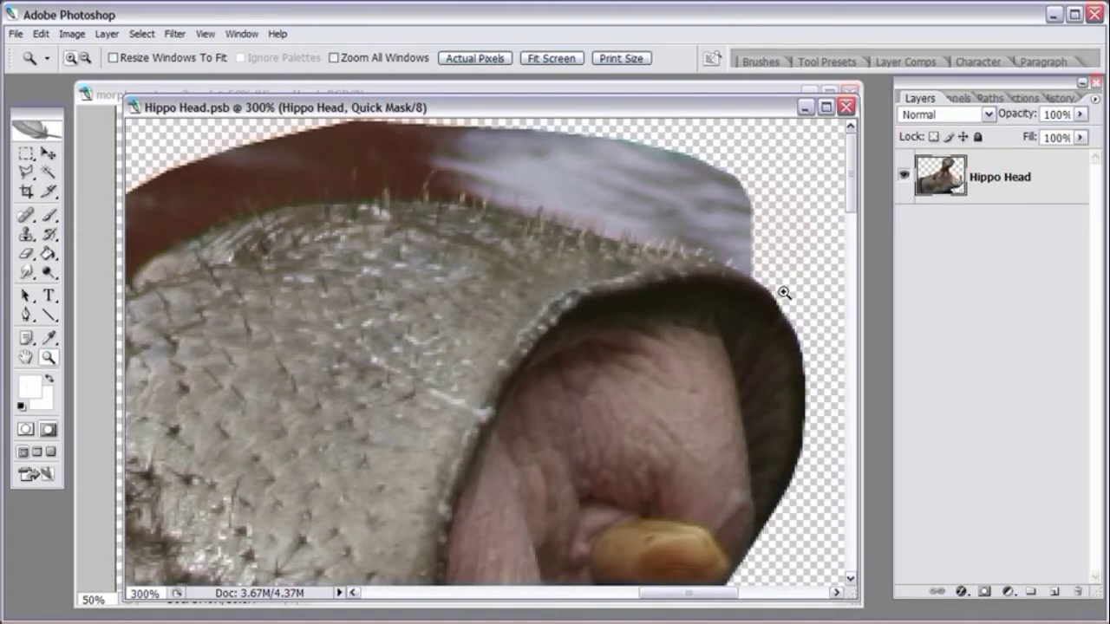
pyautogui.click(701, 255)
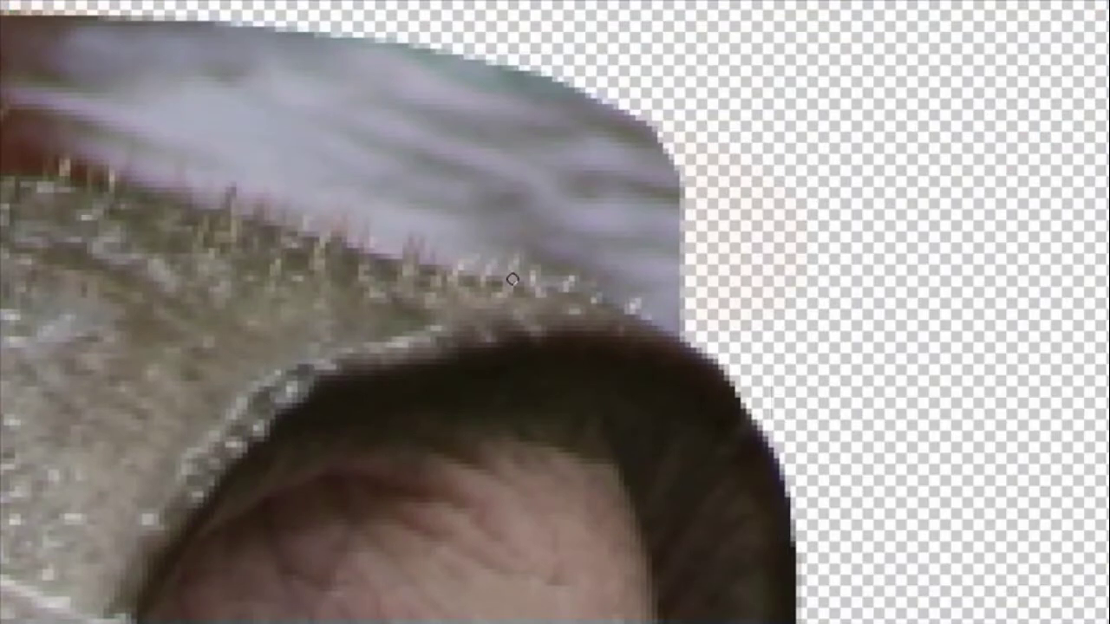
pyautogui.moveTo(429, 290); pyautogui.dragTo(783, 292)
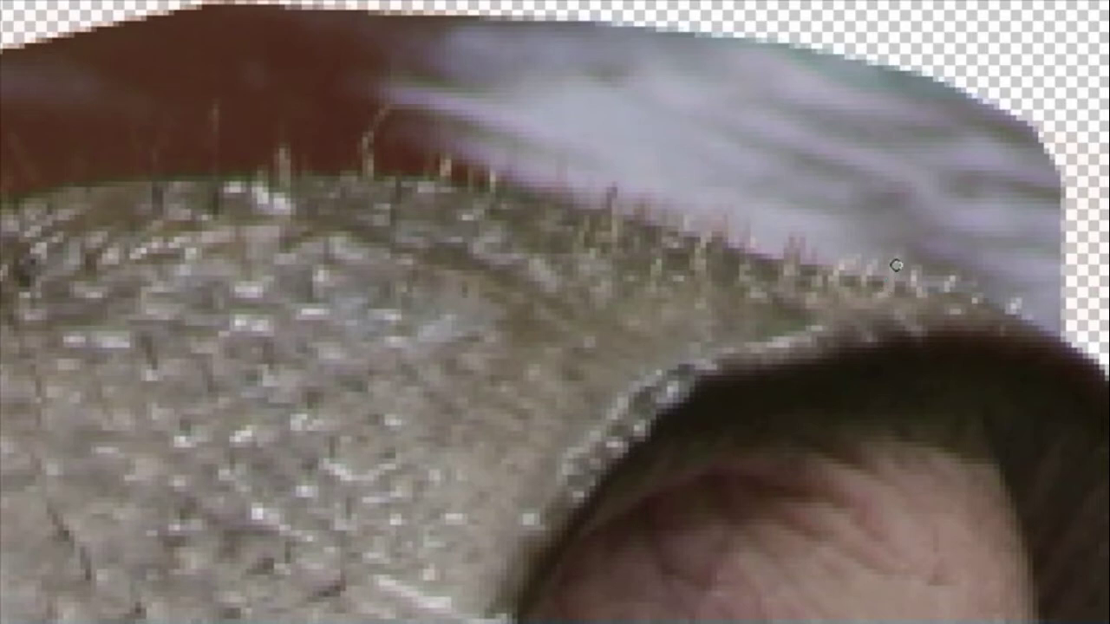
pyautogui.doubleClick(9, 489)
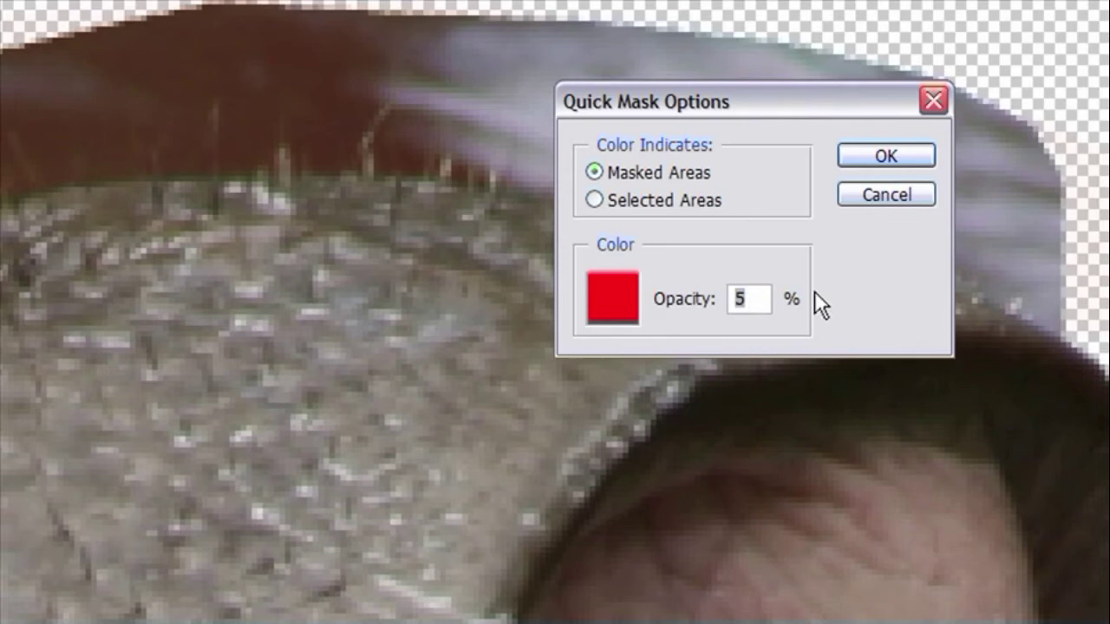
pyautogui.write('1')
pyautogui.press('Return')
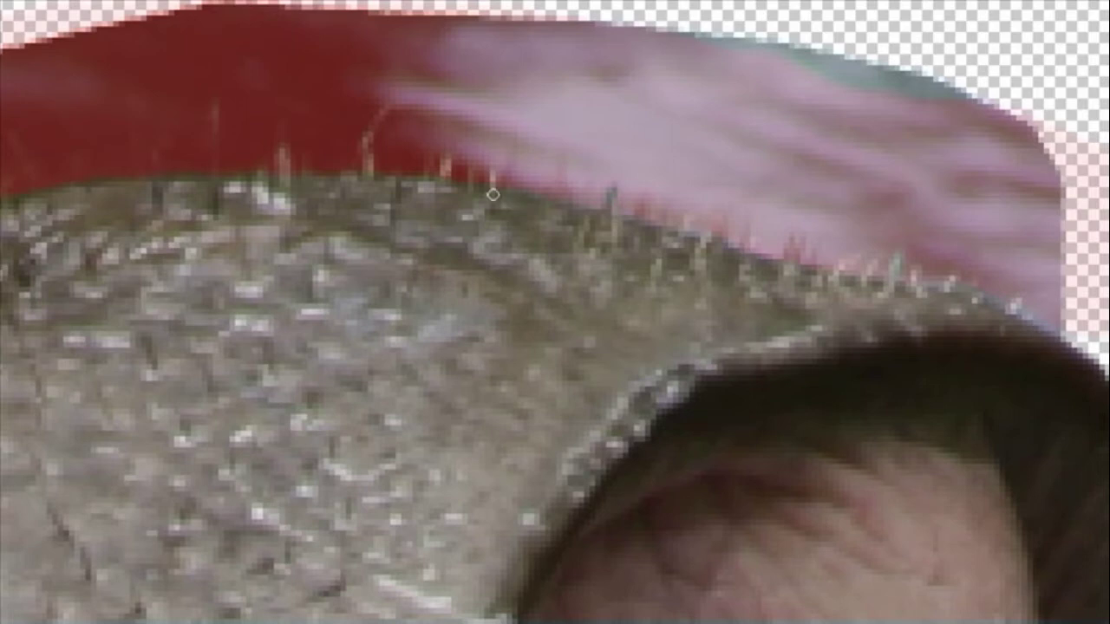
# Step: Paint the individual hairs along the upper jaw's outline out of the Quick Mask, raising the overlay's opacity to 30% for contrast
pyautogui.moveTo(367, 171)
pyautogui.mouseDown()
pyautogui.moveTo(384, 110)
pyautogui.moveTo(366, 167)
pyautogui.mouseUp()
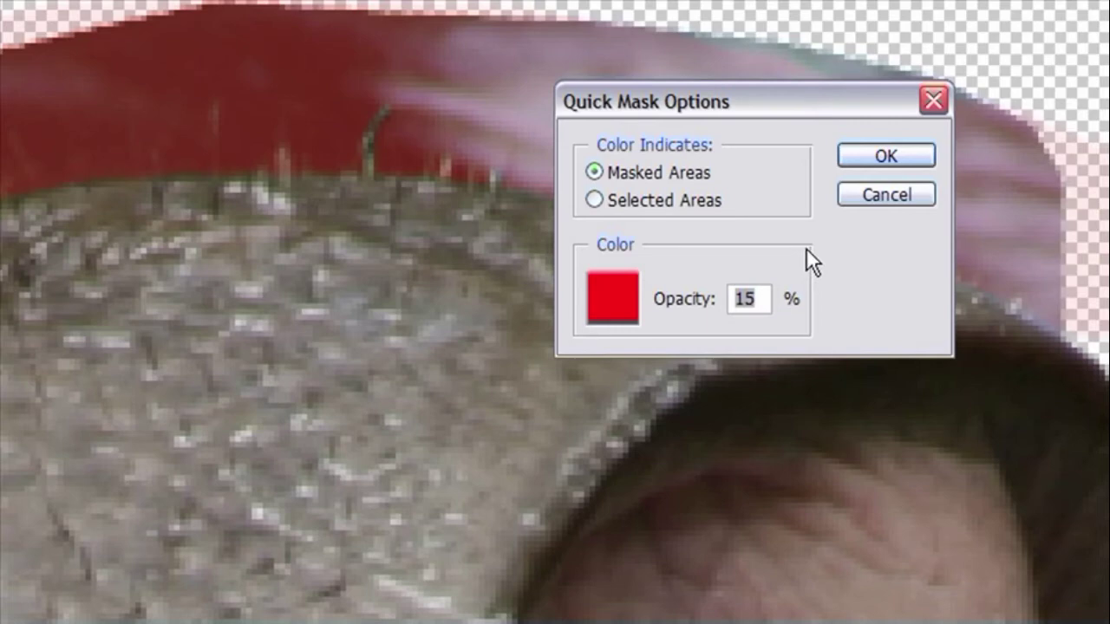
pyautogui.write('3')
pyautogui.press('Return')
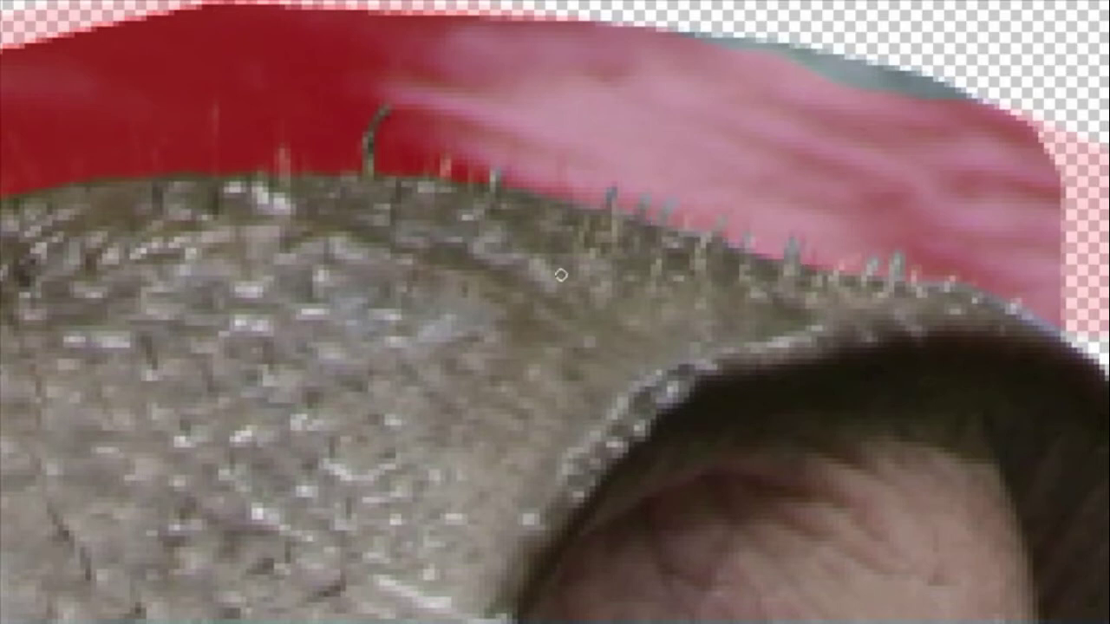
pyautogui.moveTo(466, 273); pyautogui.dragTo(826, 250)
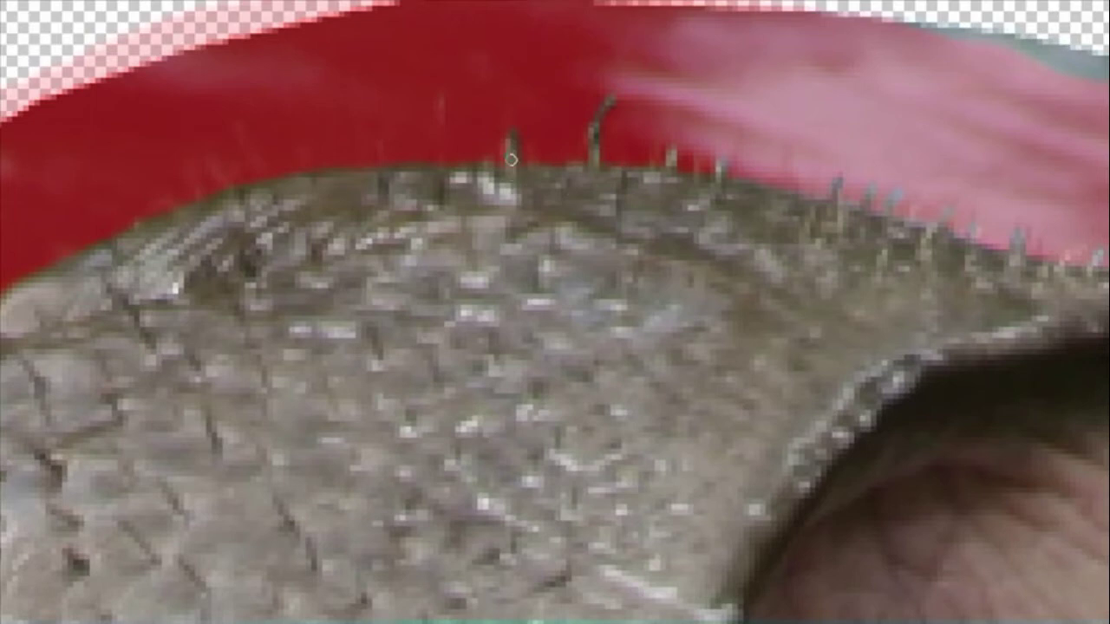
pyautogui.moveTo(417, 210); pyautogui.dragTo(444, 212)
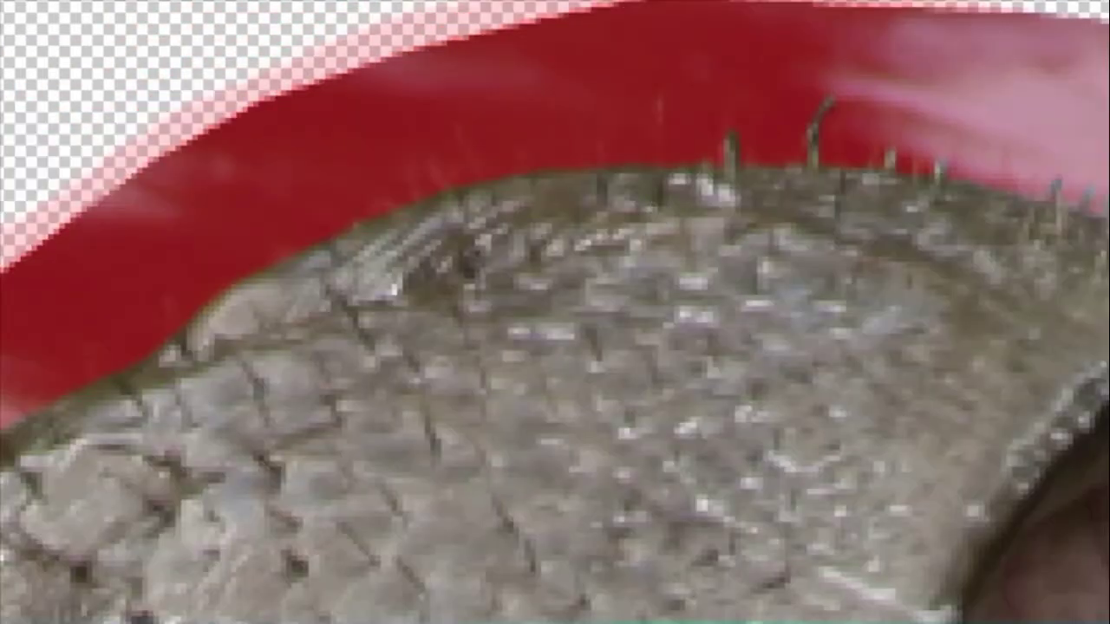
# Step: Lower the Quick Mask overlay's opacity again for the fainter hairs over the dark water
pyautogui.doubleClick(2, 486)
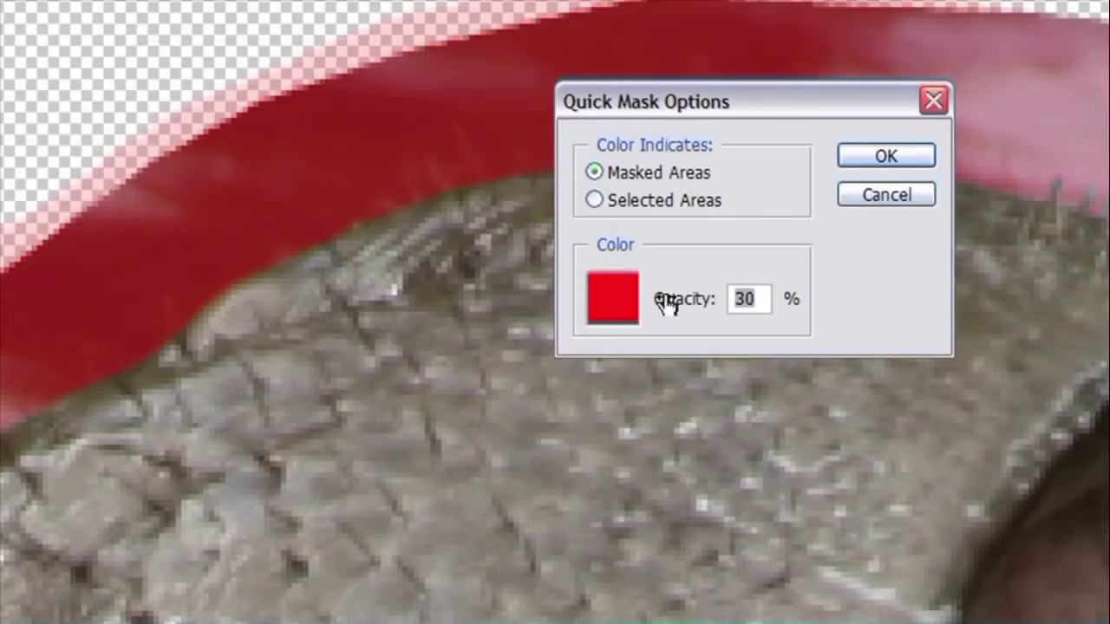
pyautogui.moveTo(667, 303); pyautogui.dragTo(658, 304)
pyautogui.press('Return')
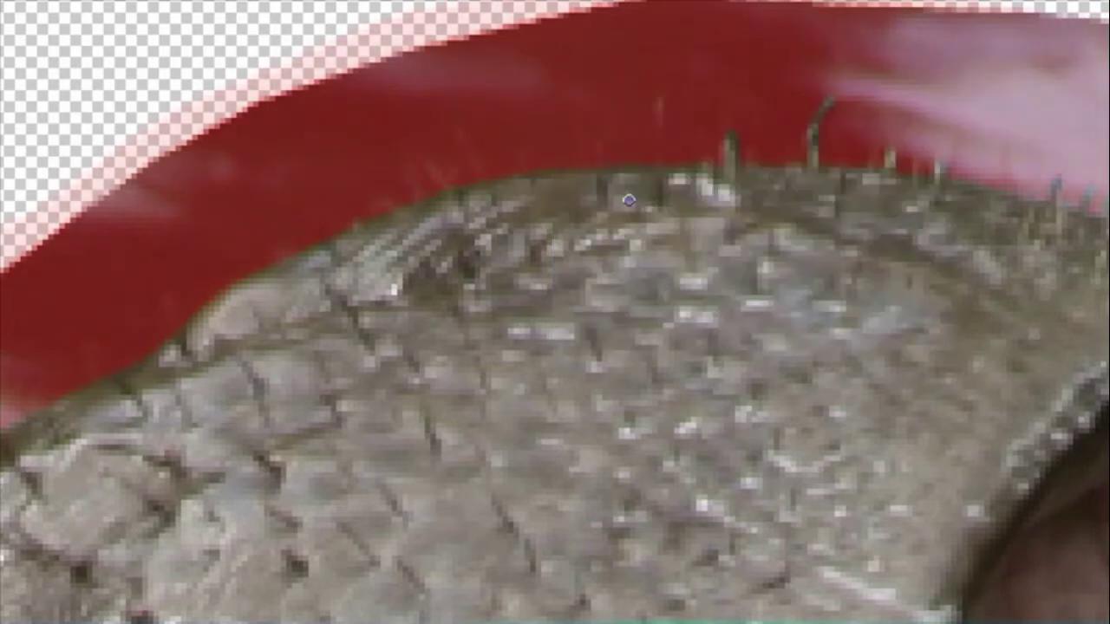
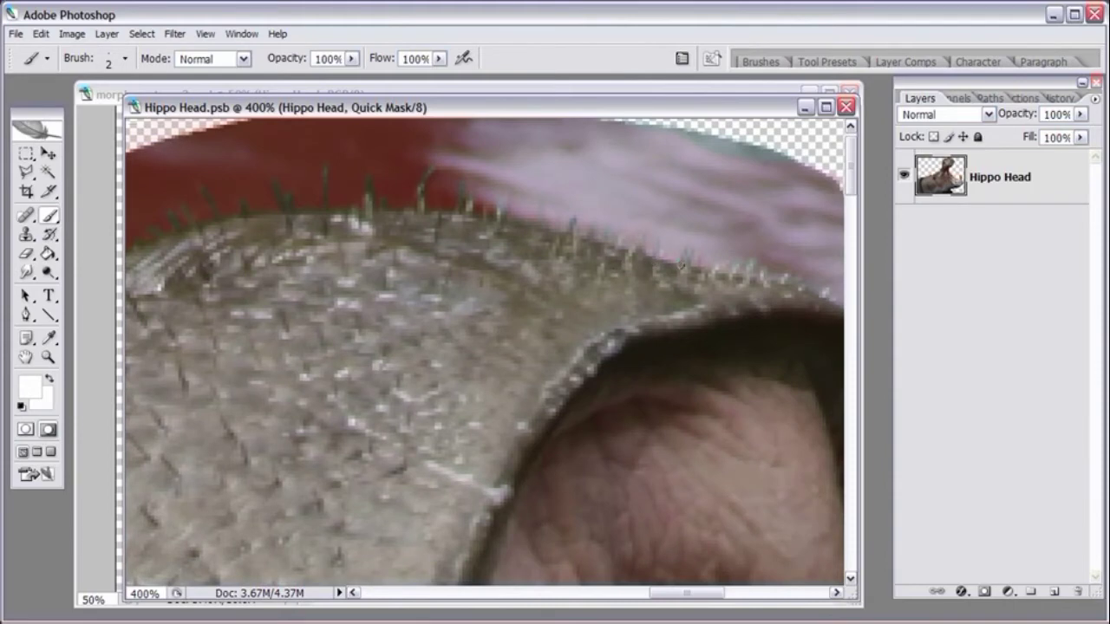
# Step: Set the Quick Mask overlay's opacity to 40% for checking the painted hairs along the whole upper jaw
pyautogui.hscroll(-3, 607, 261)
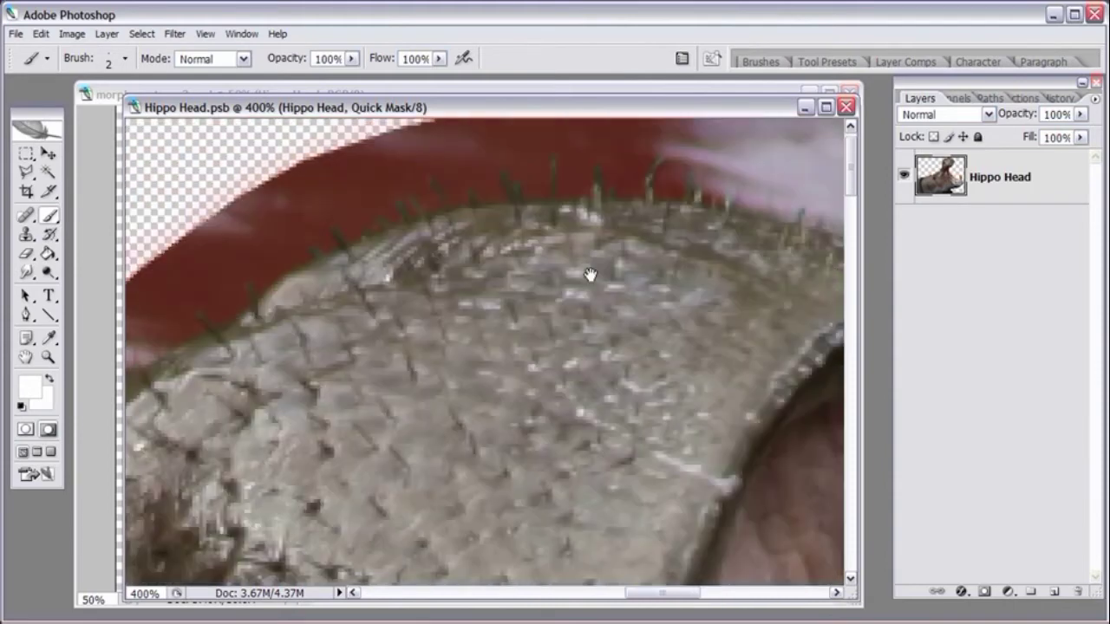
pyautogui.scroll(3, 576, 187)
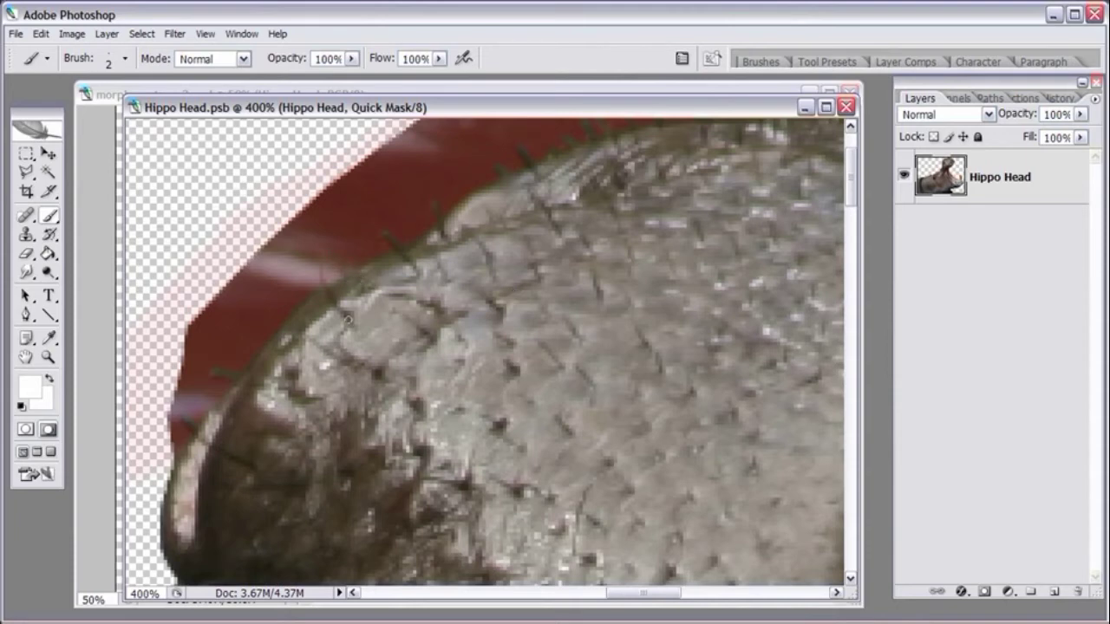
pyautogui.scroll(-3, 394, 391)
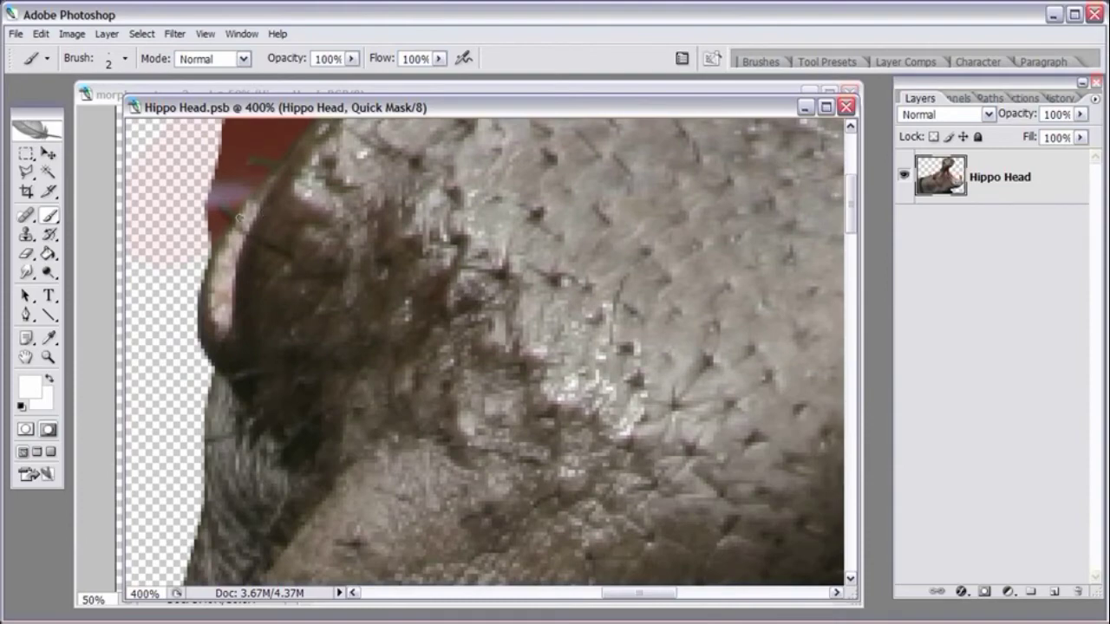
pyautogui.moveTo(358, 223); pyautogui.dragTo(506, 307)
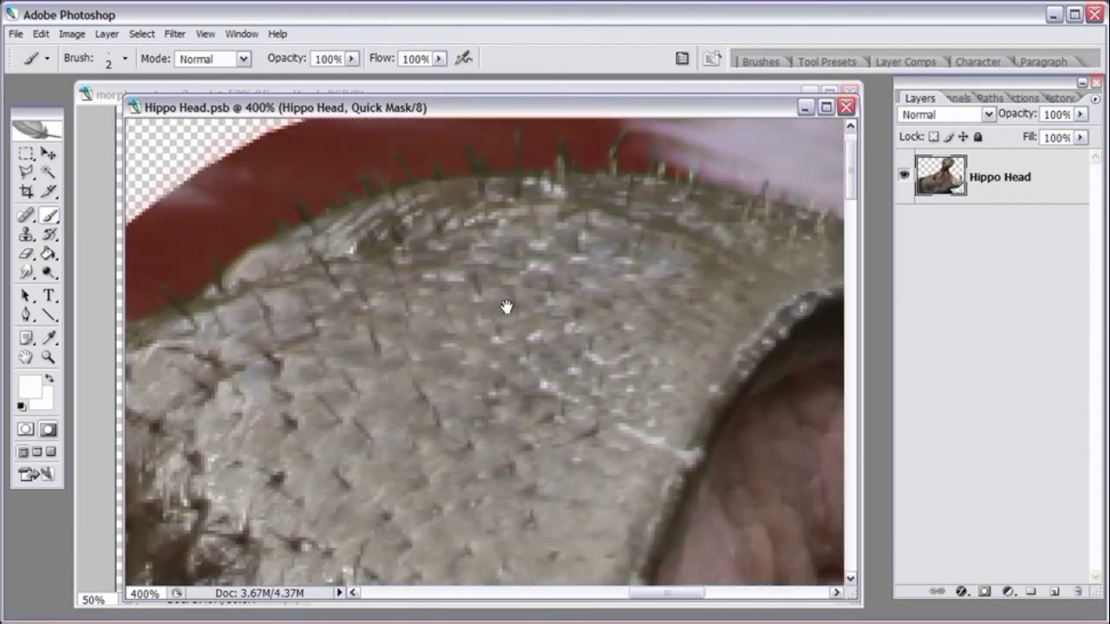
pyautogui.hotkey('ctrl', '-')
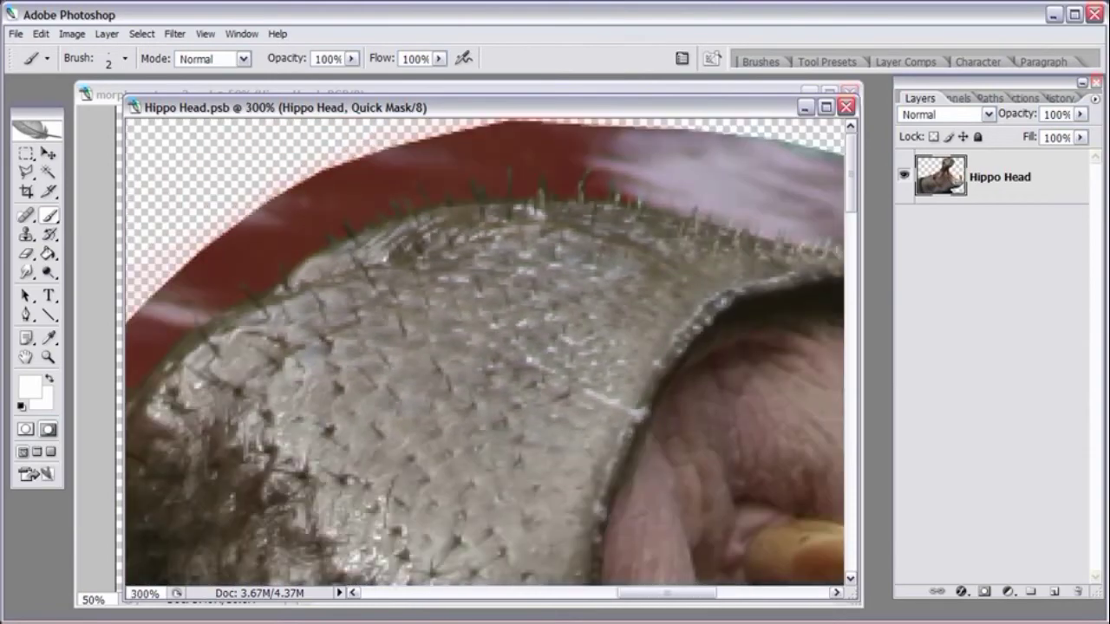
pyautogui.hotkey('ctrl', '-')
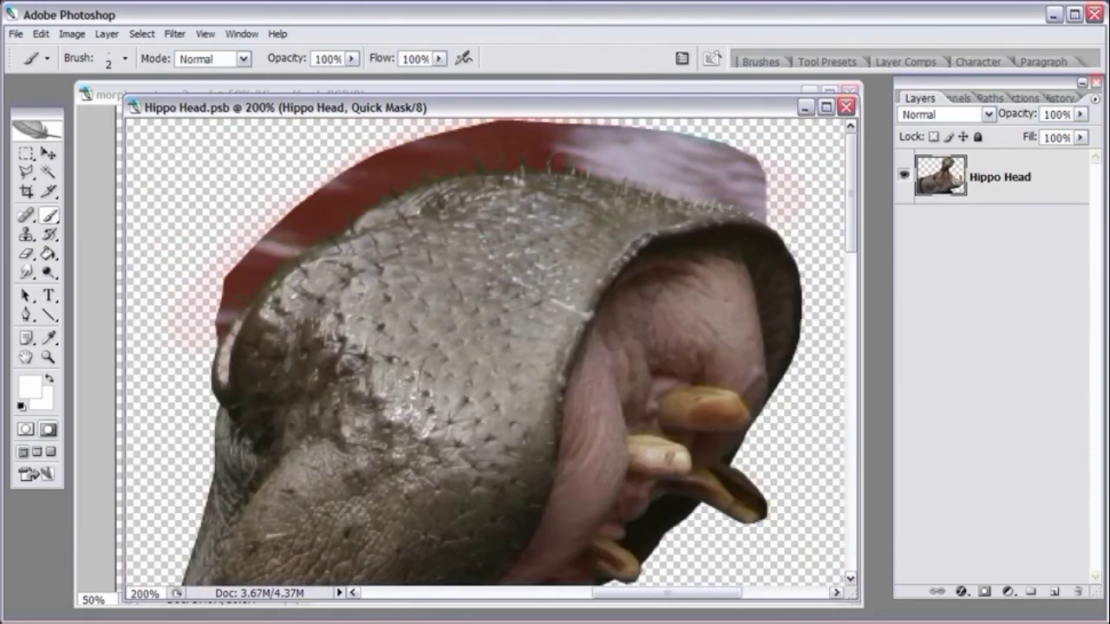
pyautogui.doubleClick(48, 429)
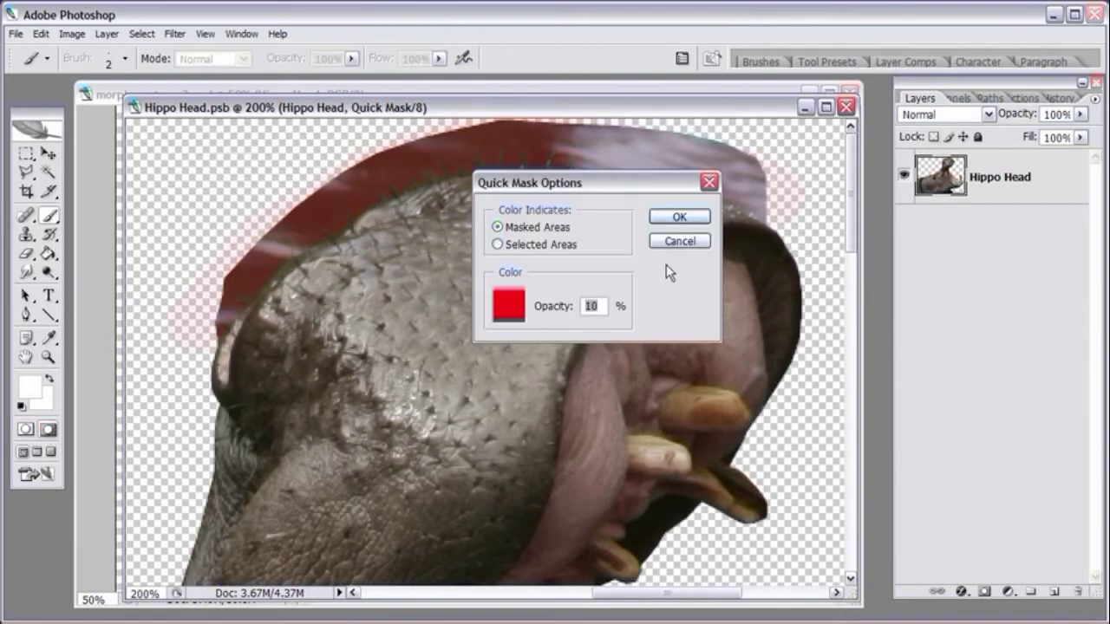
pyautogui.write('40')
pyautogui.press('Return')
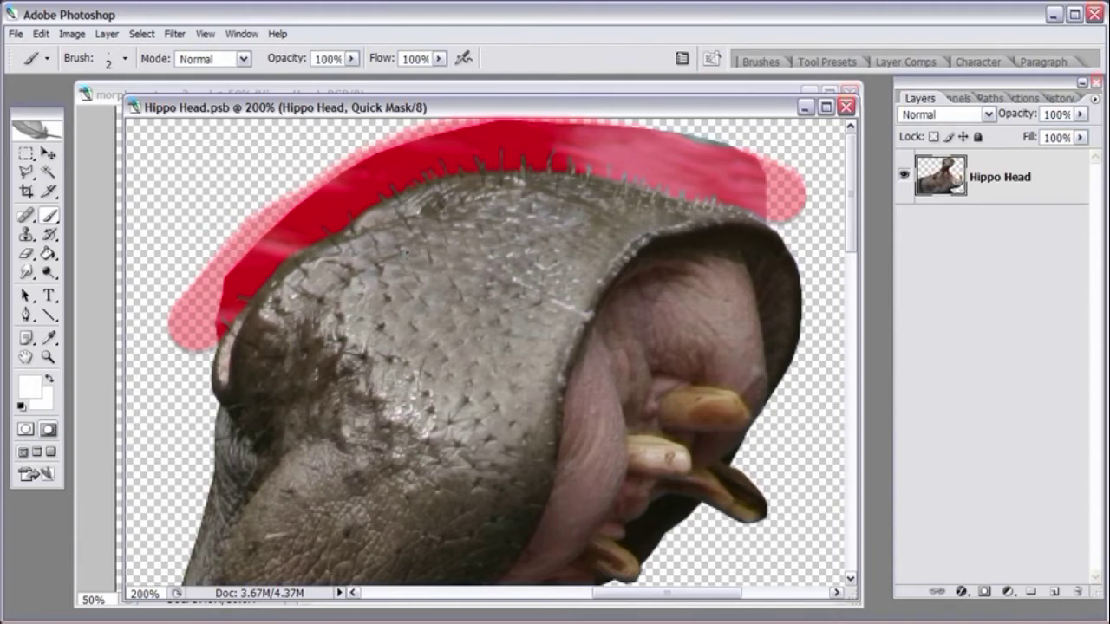
# Step: Convert the Quick Mask into a layer mask on Hippo Head and paint out the leftover strip of water with a 33 px black brush
pyautogui.click(26, 430)
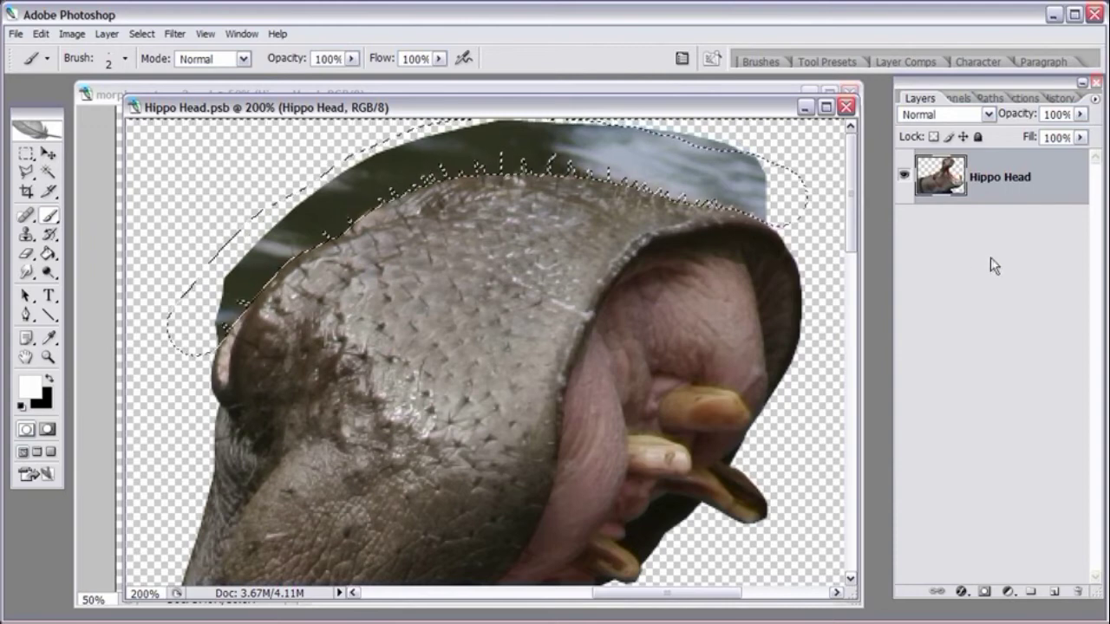
pyautogui.click(983, 593)
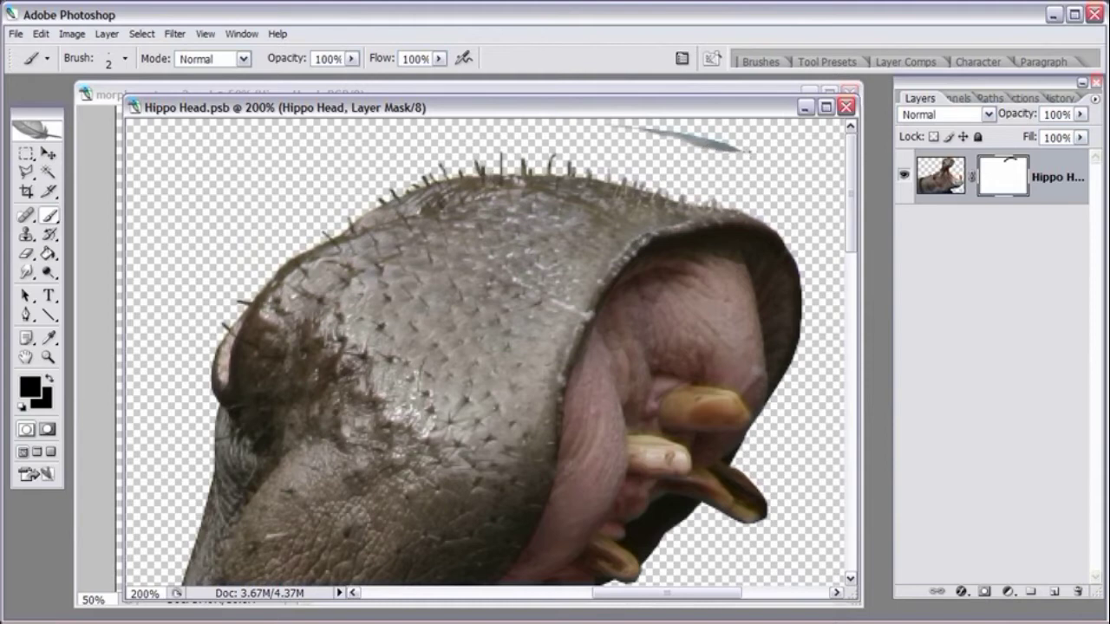
pyautogui.rightClick(499, 203)
pyautogui.moveTo(551, 244); pyautogui.dragTo(584, 244)
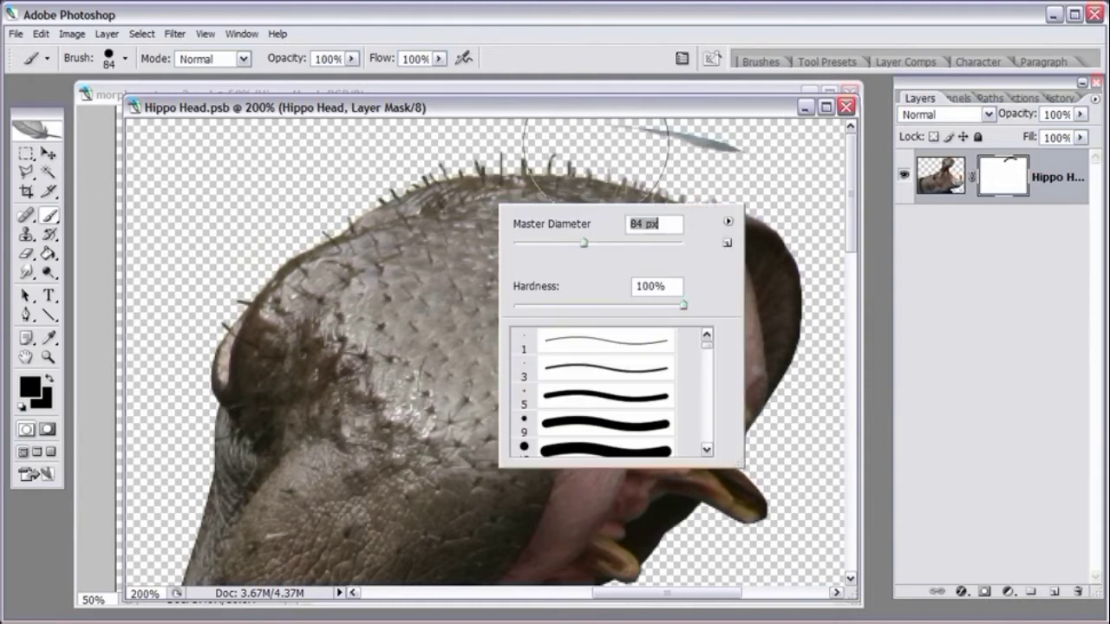
pyautogui.click(544, 244)
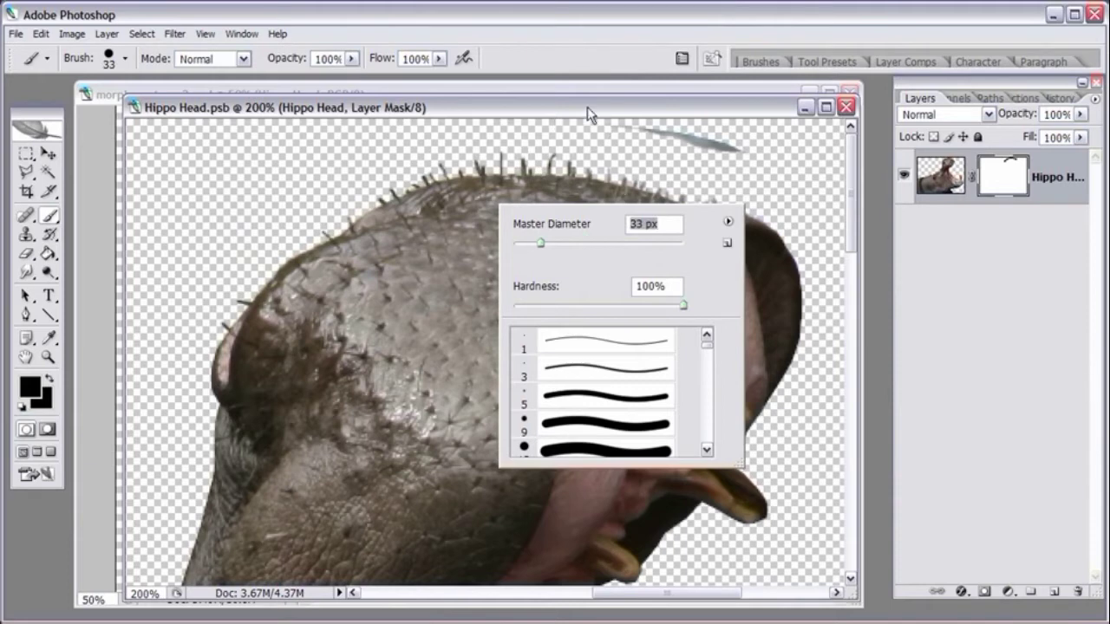
pyautogui.click(587, 107)
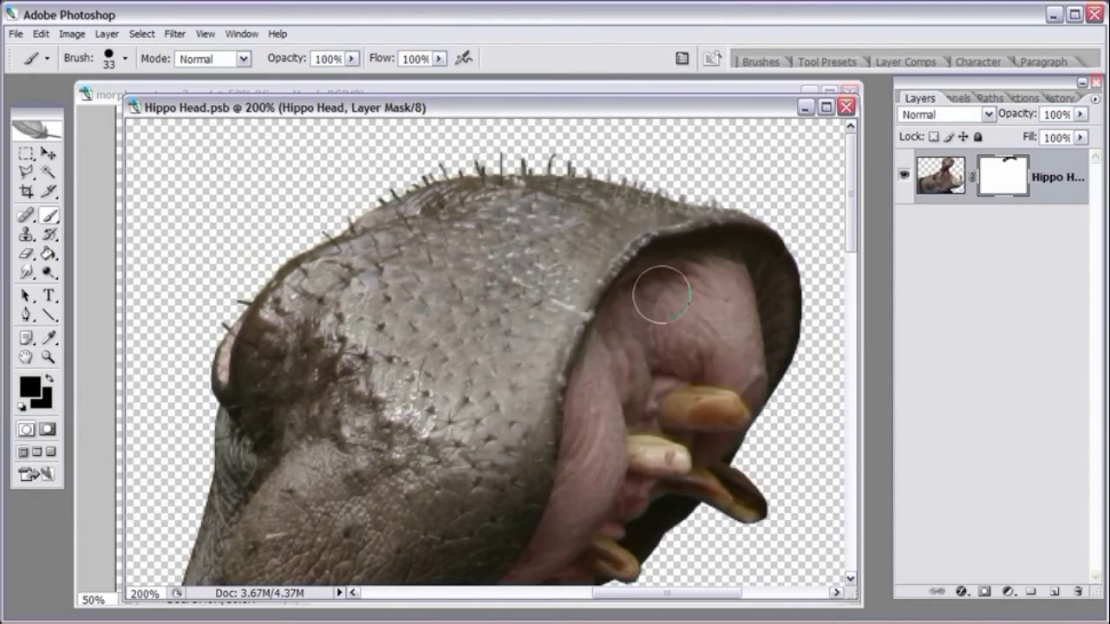
# Step: Save Hippo Head.psb to update the Smart Object in morphcreatures2.psd, and close the Smart Object's document
pyautogui.hotkey('ctrl', '-')
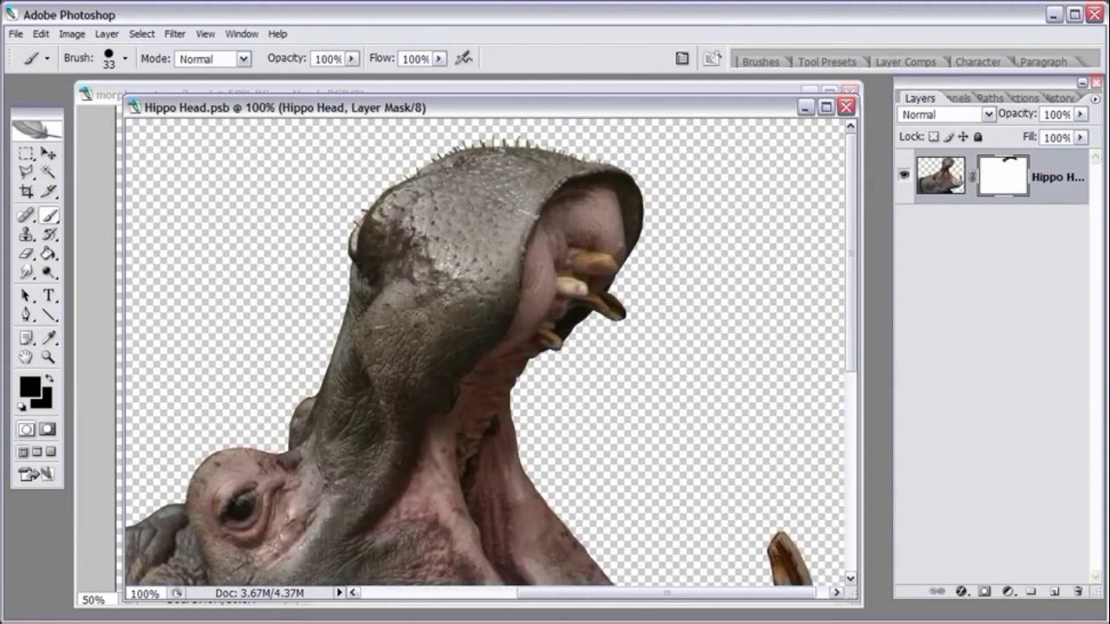
pyautogui.hotkey('ctrl', '-')
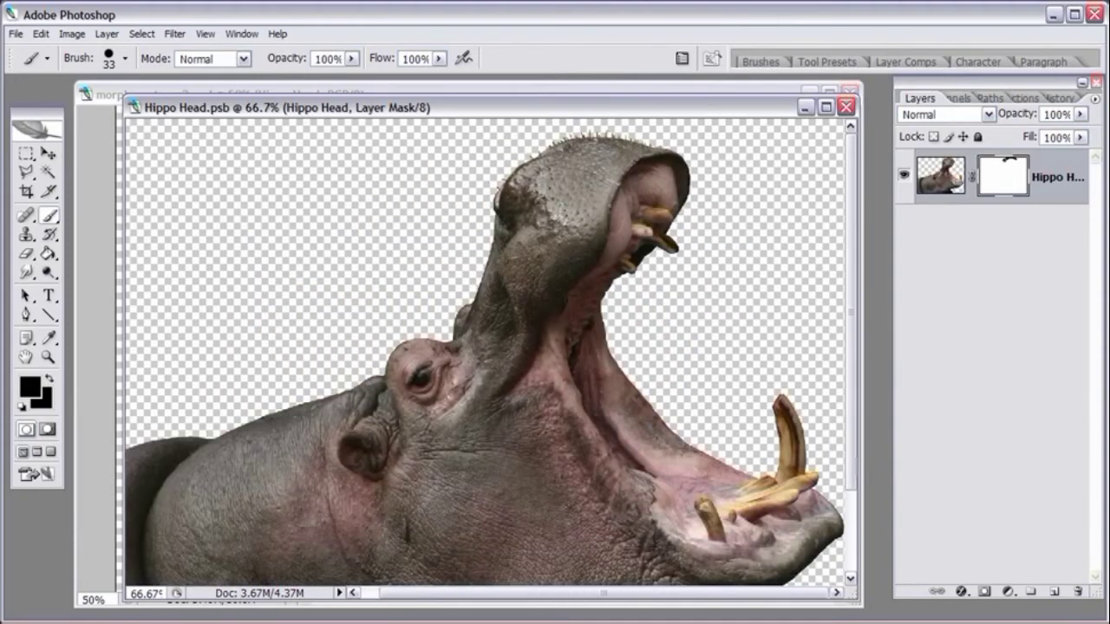
pyautogui.hotkey('ctrl', '+')
pyautogui.click(855, 252)
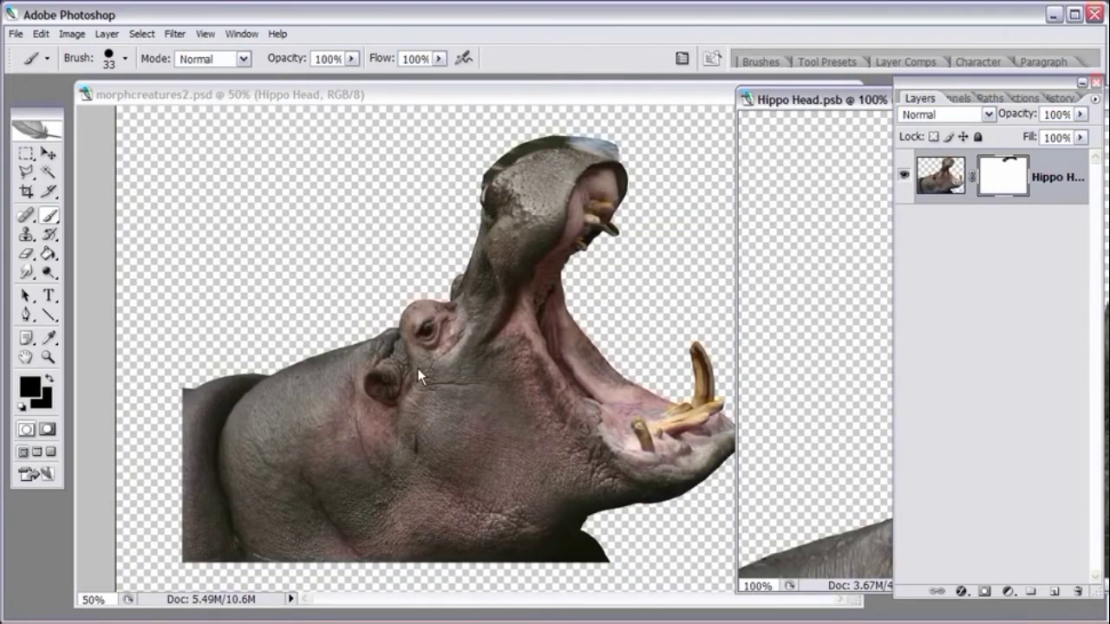
pyautogui.moveTo(861, 102); pyautogui.dragTo(442, 108)
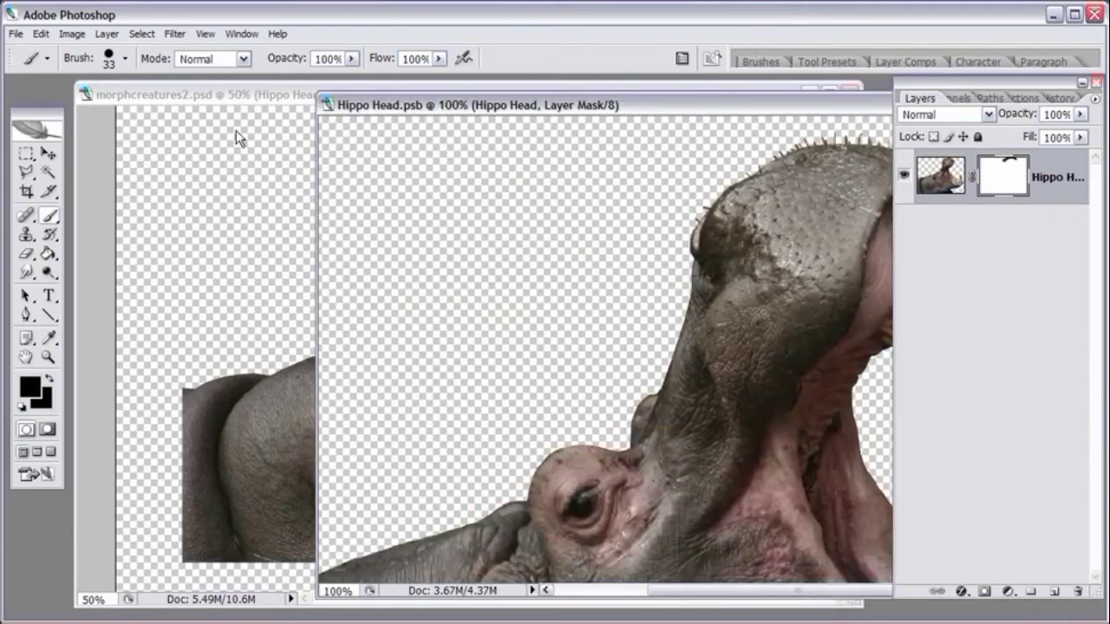
pyautogui.click(16, 34)
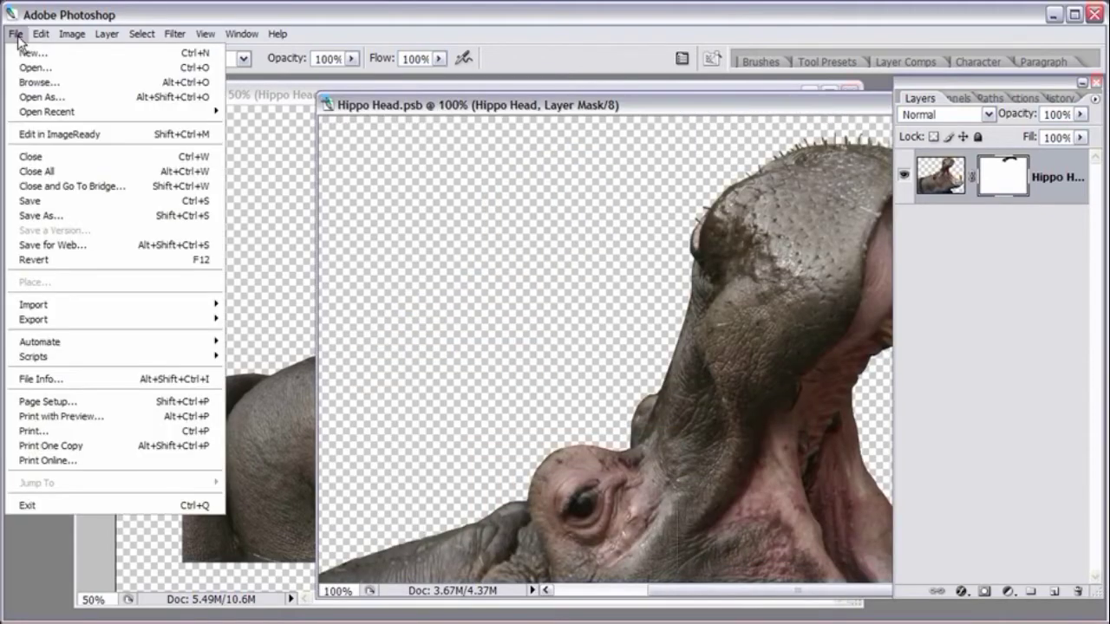
pyautogui.click(28, 202)
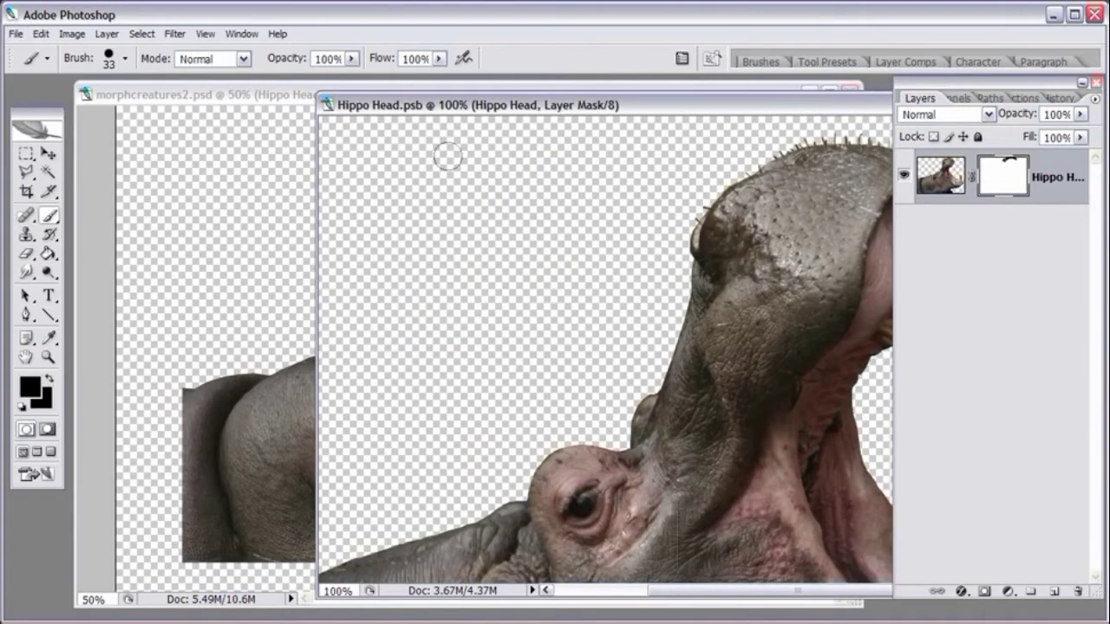
pyautogui.moveTo(417, 111); pyautogui.dragTo(155, 110)
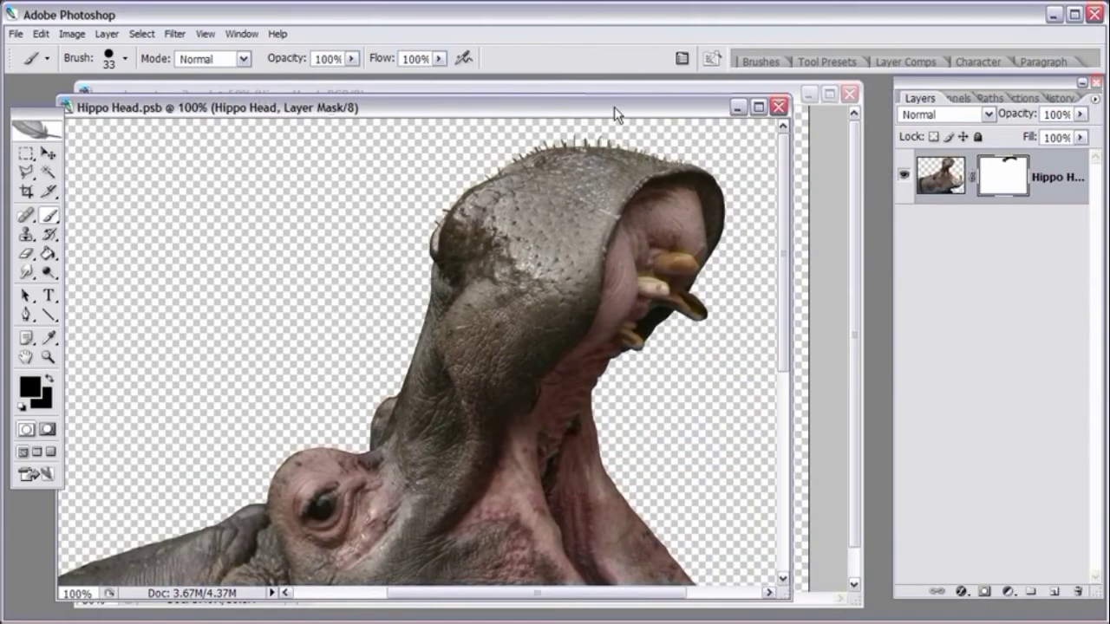
pyautogui.click(779, 108)
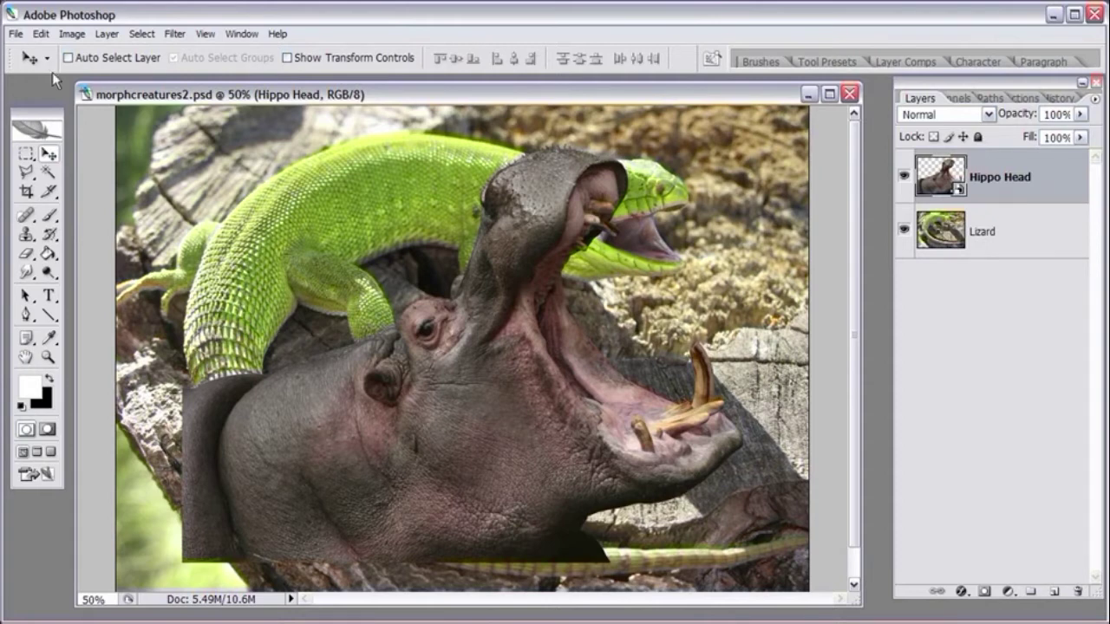
# Step: Start a Free Transform on Hippo Head, scale it proportionally to about 61.7%, and move it over the lizard's head
pyautogui.click(40, 34)
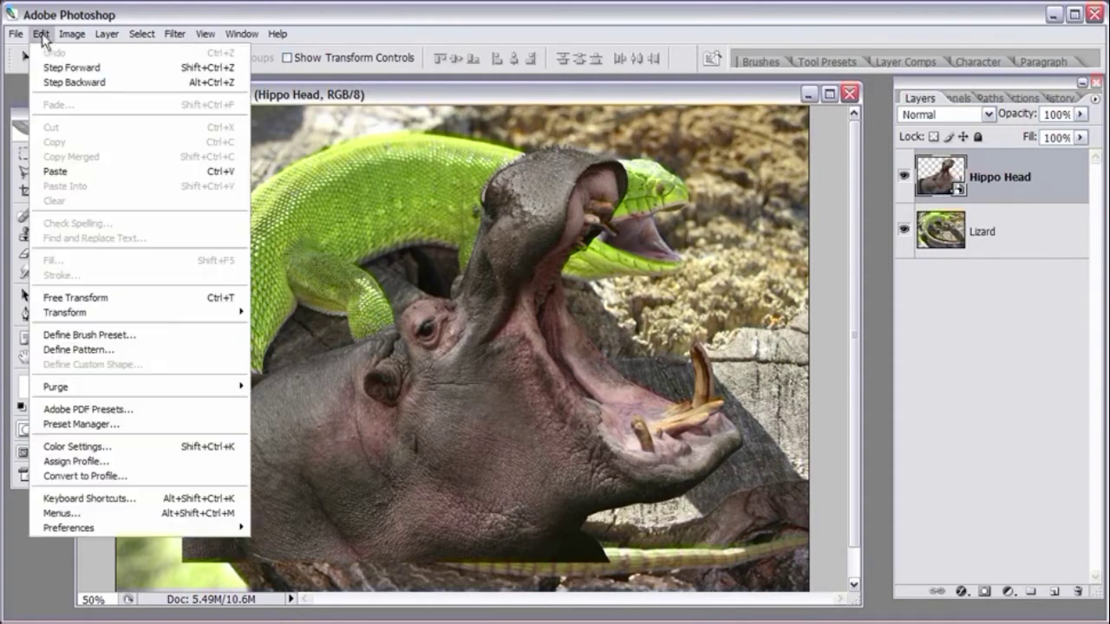
pyautogui.click(55, 298)
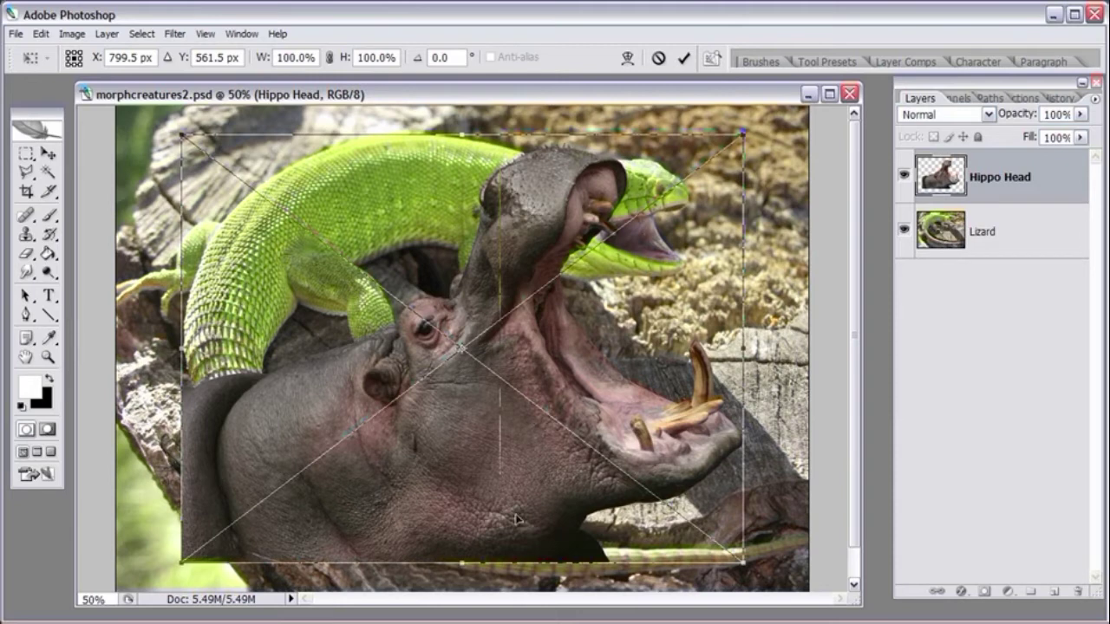
pyautogui.moveTo(742, 562); pyautogui.dragTo(535, 400)
pyautogui.moveTo(341, 347); pyautogui.dragTo(577, 342)
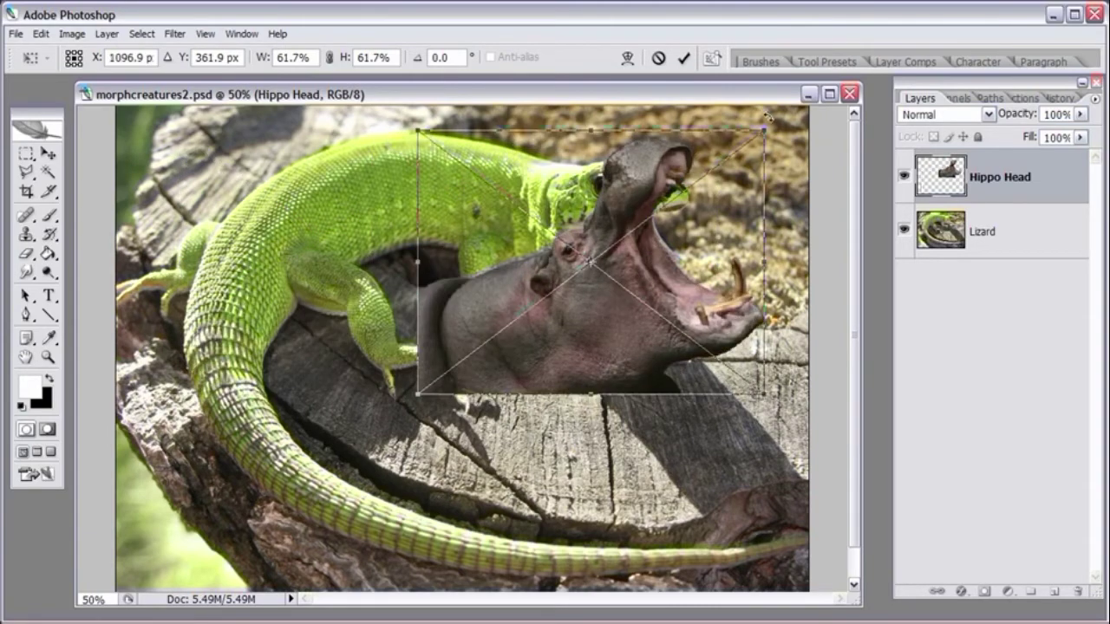
# Step: Rotate the hippo head to about 31.4° and align its neck with the lizard's neck, centred near X 1165, Y 192 px
pyautogui.moveTo(768, 117); pyautogui.dragTo(789, 251)
pyautogui.moveTo(529, 303); pyautogui.dragTo(558, 240)
pyautogui.moveTo(392, 193); pyautogui.dragTo(383, 219)
pyautogui.moveTo(546, 249); pyautogui.dragTo(545, 244)
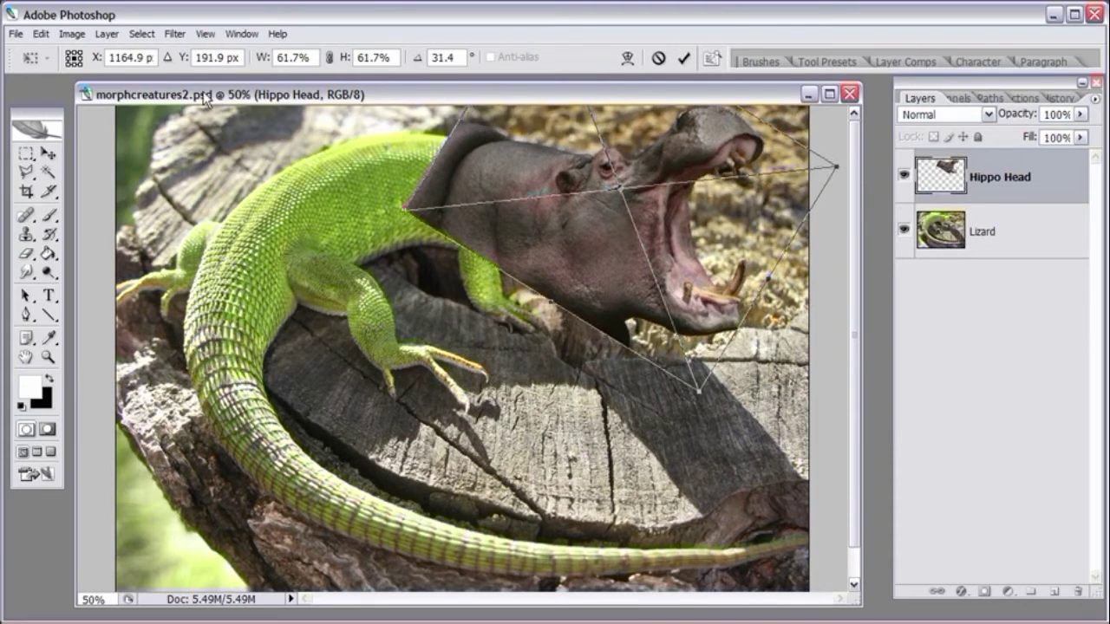
# Step: Fine-tune the hippo head's vertical position against the lizard's neck at 66.7% view, bringing its centre to about Y 201 px
pyautogui.click(206, 35)
pyautogui.click(223, 134)
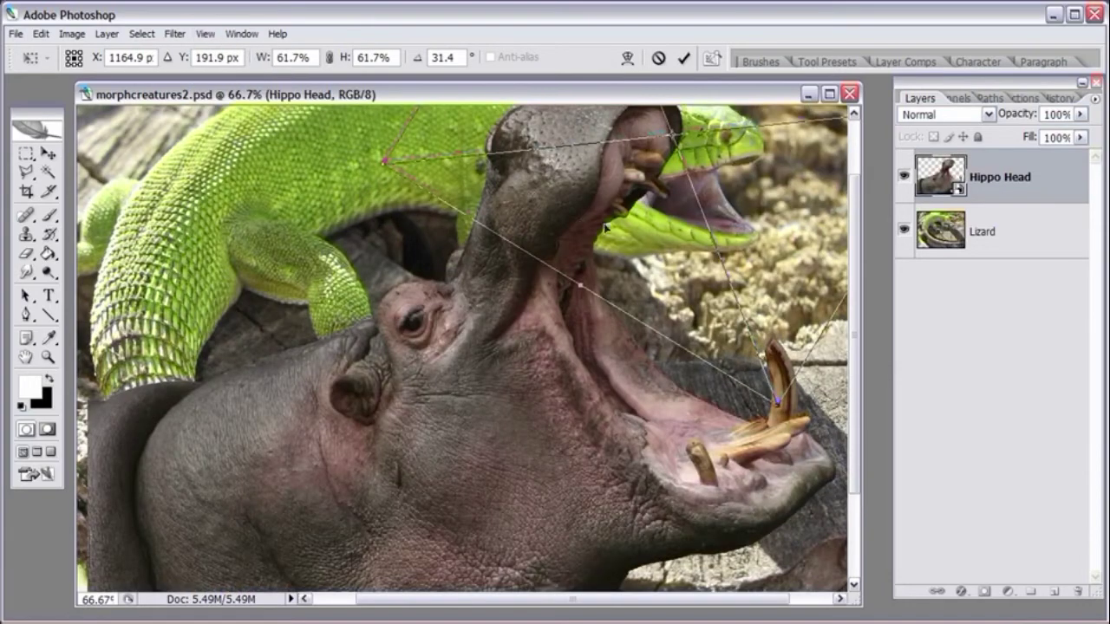
pyautogui.scroll(2, 548, 382)
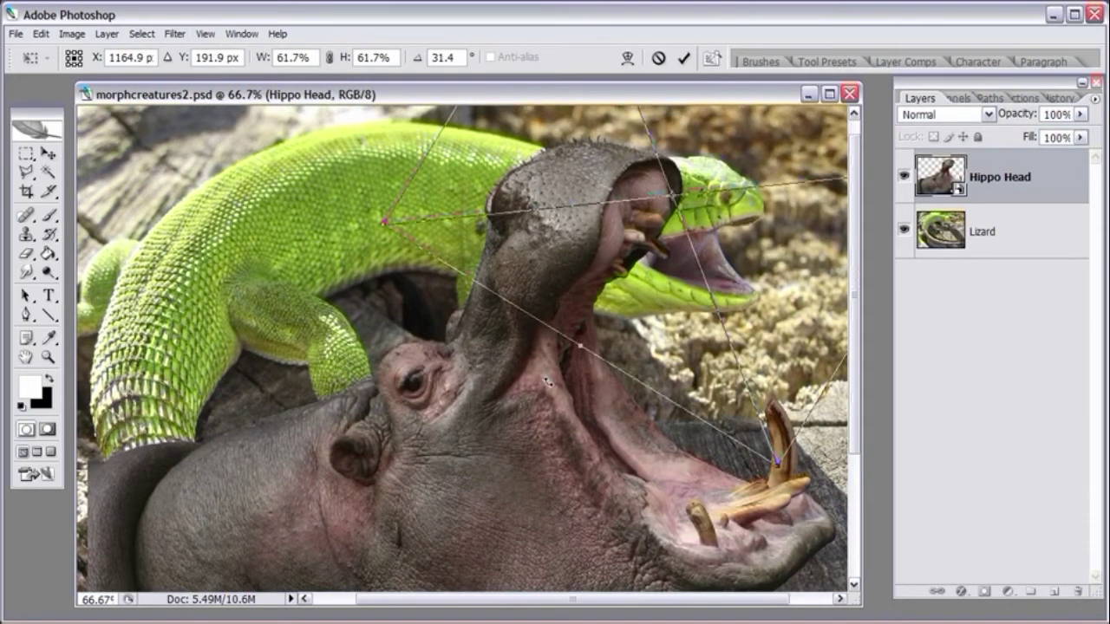
pyautogui.scroll(1, 647, 298)
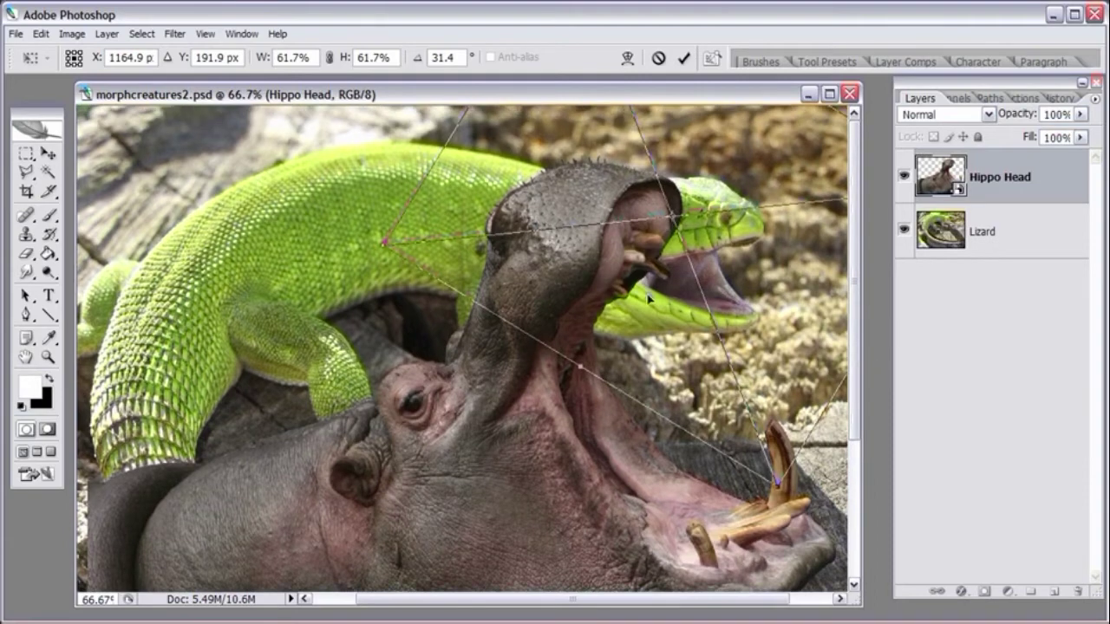
pyautogui.moveTo(648, 297); pyautogui.dragTo(648, 294)
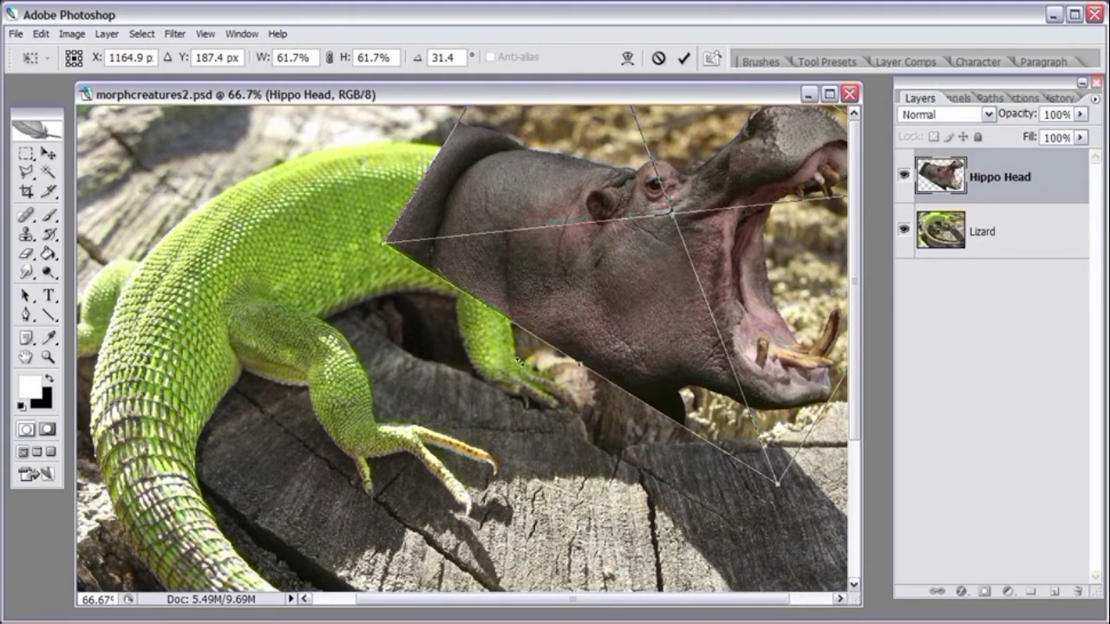
pyautogui.moveTo(531, 302)
pyautogui.mouseDown()
pyautogui.moveTo(530, 284)
pyautogui.moveTo(530, 310)
pyautogui.mouseUp()
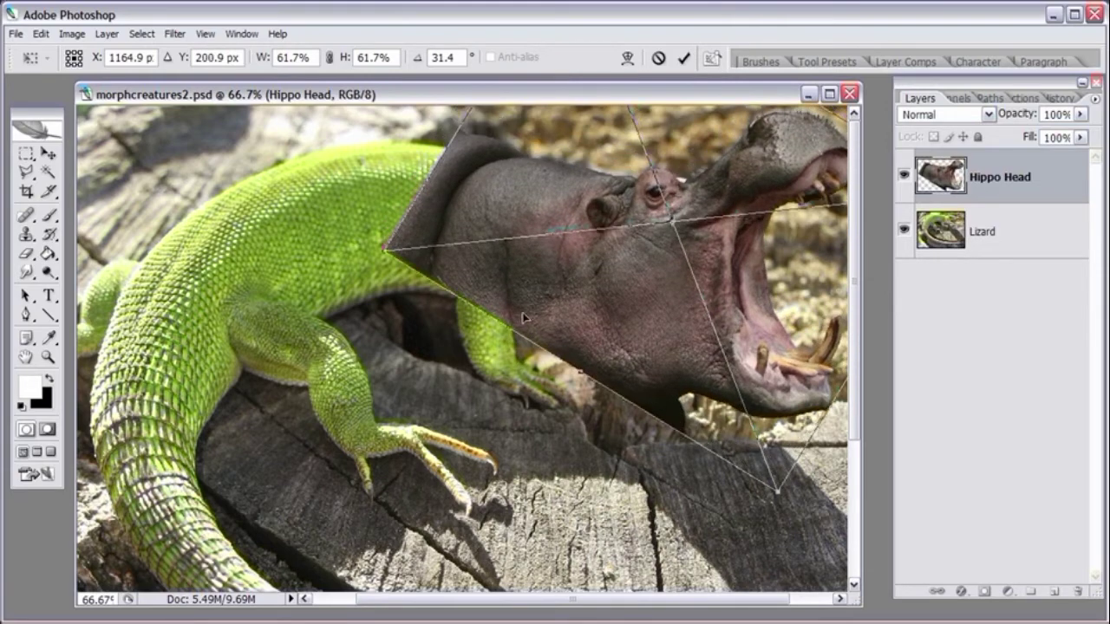
# Step: Scale the hippo head proportionally to about 59.3% and nudge it to about X 1153, Y 202 px at the neck joint
pyautogui.moveTo(383, 249); pyautogui.dragTo(404, 248)
pyautogui.moveTo(558, 294)
pyautogui.mouseDown()
pyautogui.moveTo(550, 304)
pyautogui.moveTo(547, 287)
pyautogui.mouseUp()
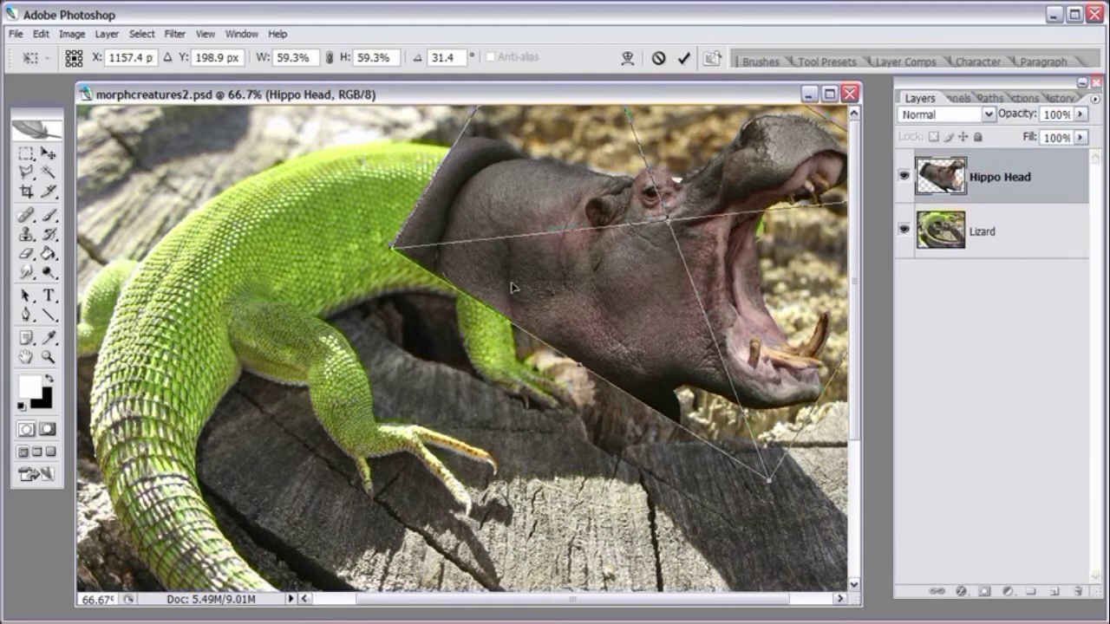
pyautogui.moveTo(520, 287); pyautogui.dragTo(519, 291)
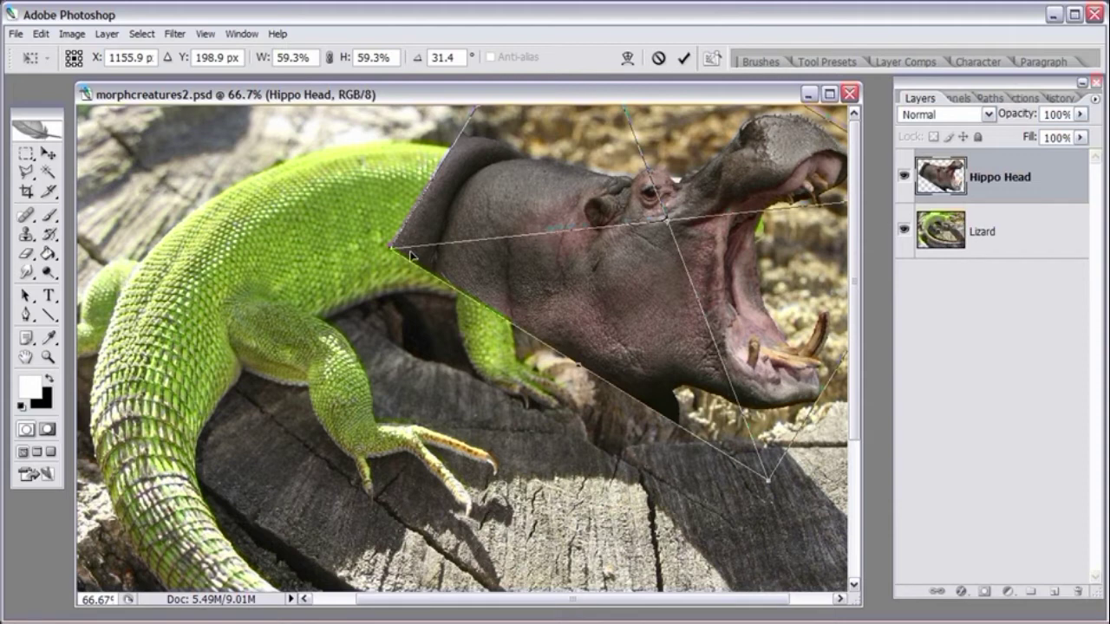
pyautogui.moveTo(581, 277); pyautogui.dragTo(579, 280)
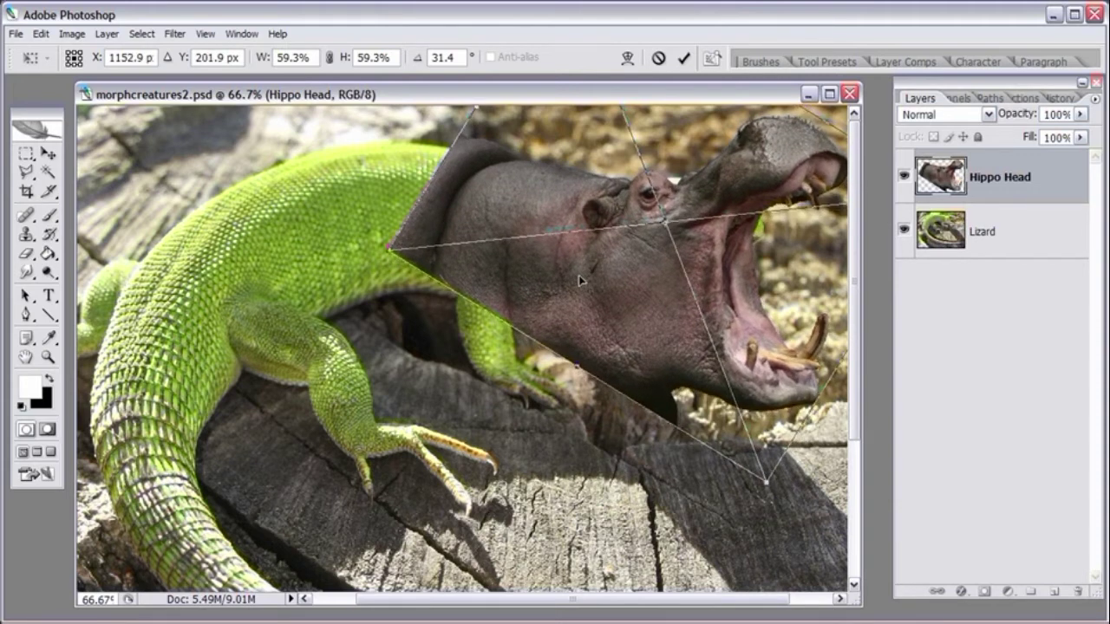
# Step: Rotate the hippo head to about 28.4°, shift it to about X 1144, Y 191 px, and apply the transform
pyautogui.moveTo(666, 607); pyautogui.dragTo(709, 606)
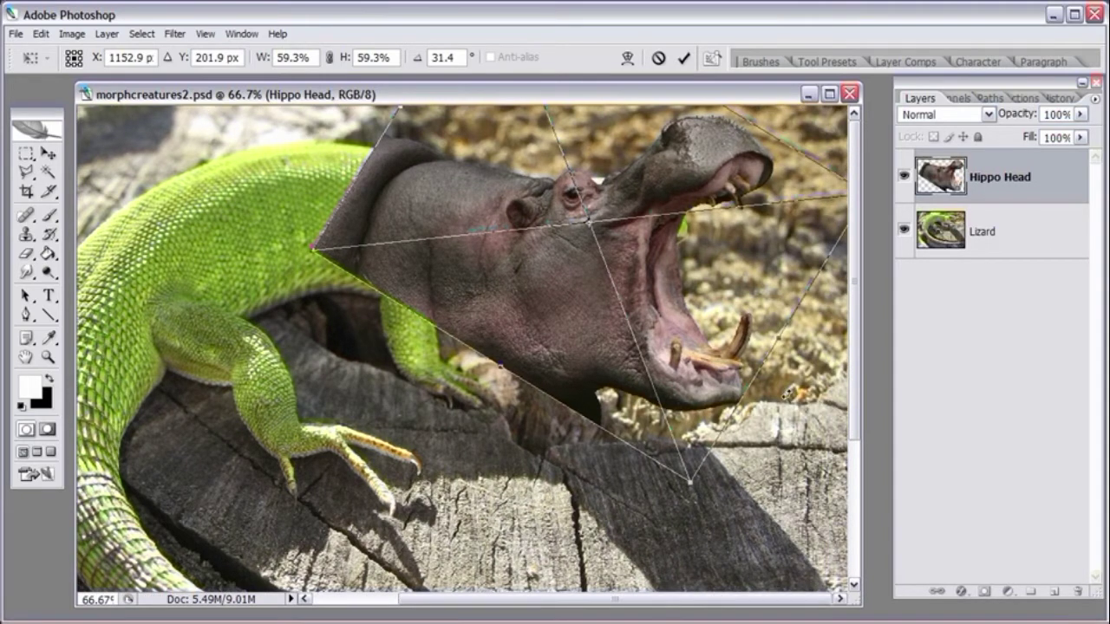
pyautogui.moveTo(300, 248); pyautogui.dragTo(302, 265)
pyautogui.moveTo(485, 323); pyautogui.dragTo(481, 312)
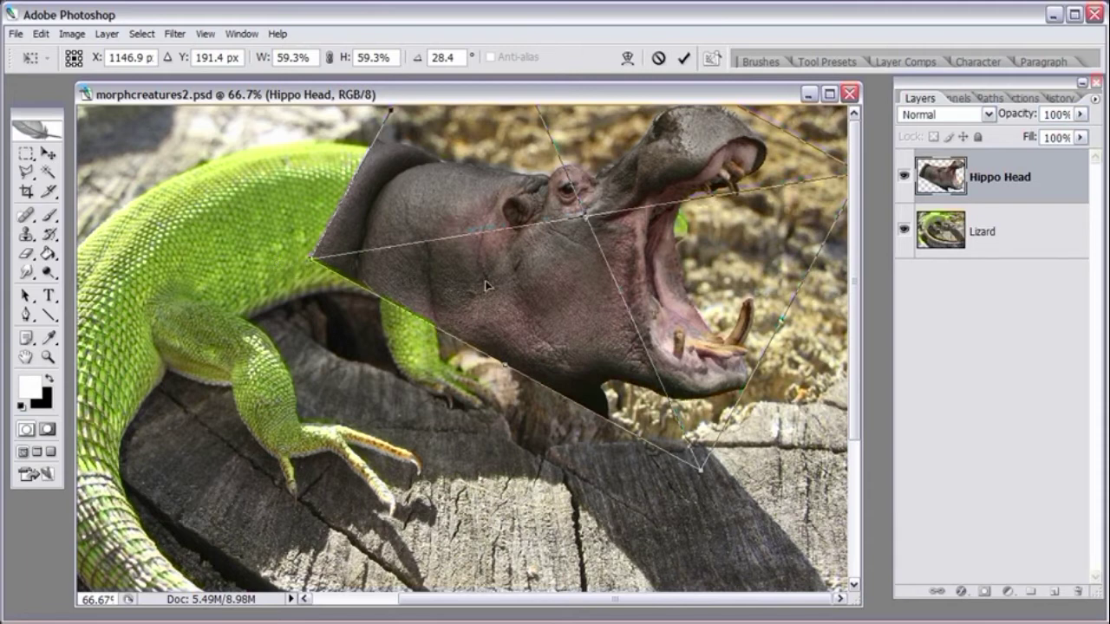
pyautogui.moveTo(491, 306); pyautogui.dragTo(492, 310)
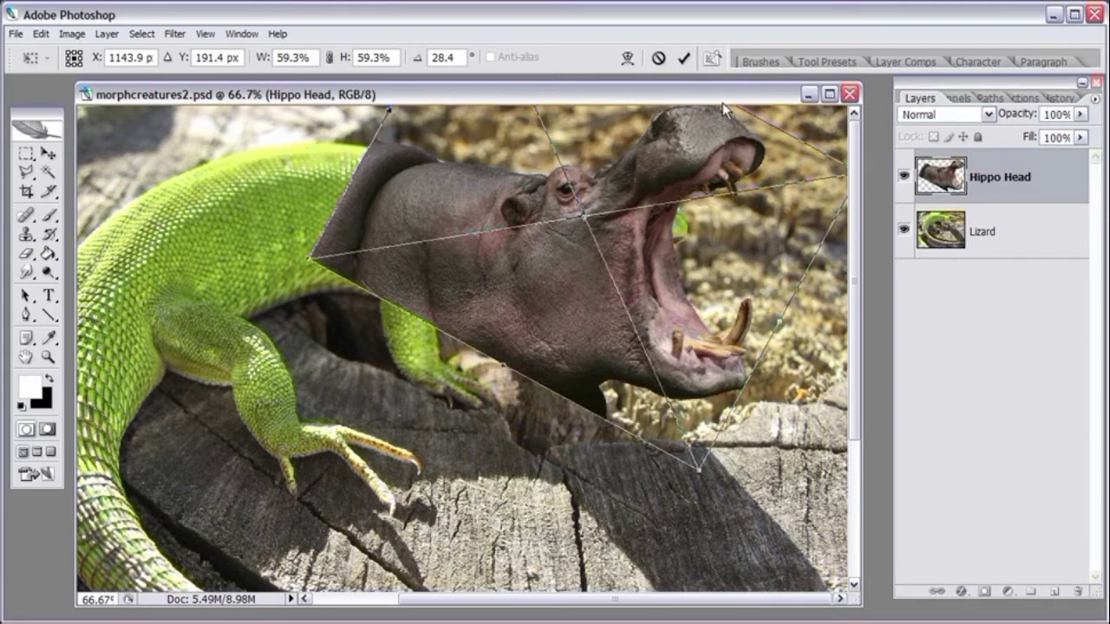
pyautogui.click(685, 58)
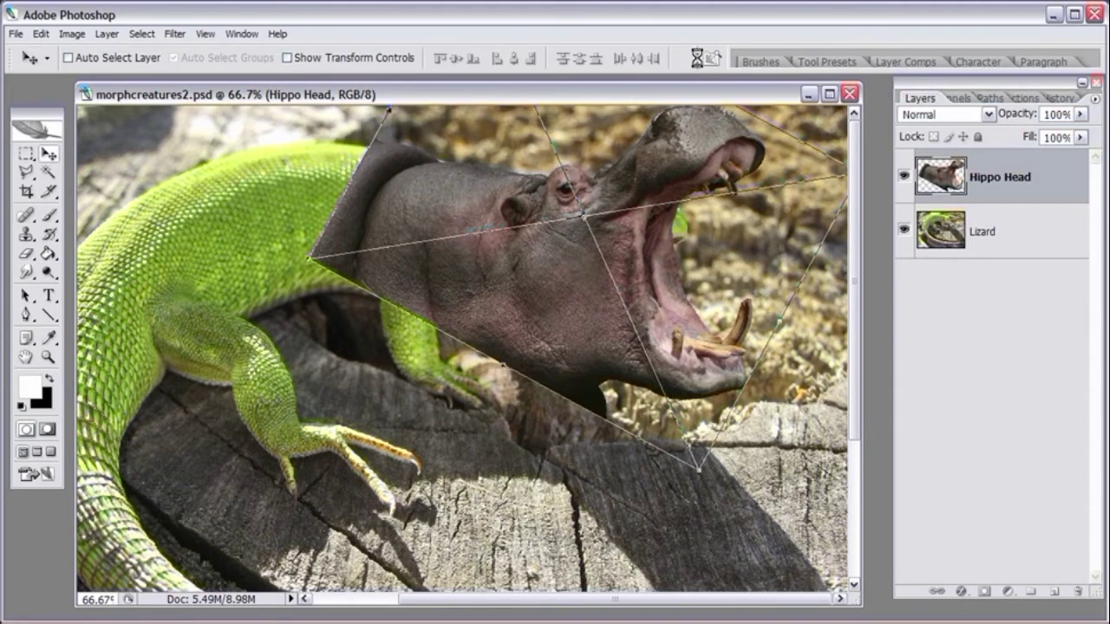
# Step: Lower the Hippo Head layer's opacity to 83% for seeing the lizard's head through it
pyautogui.click(1079, 113)
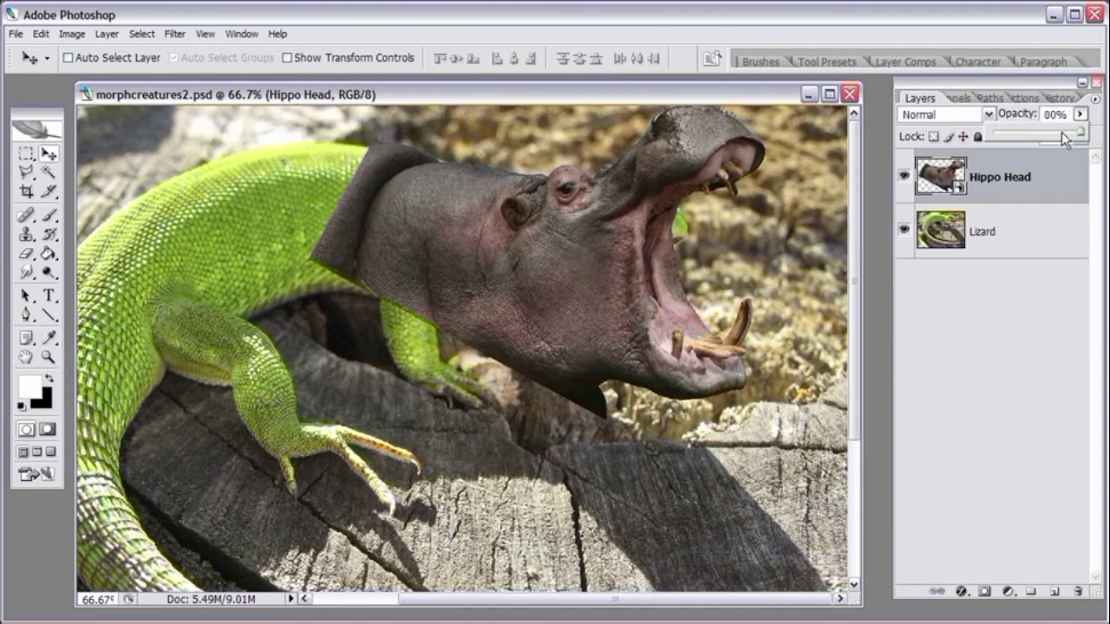
pyautogui.click(43, 35)
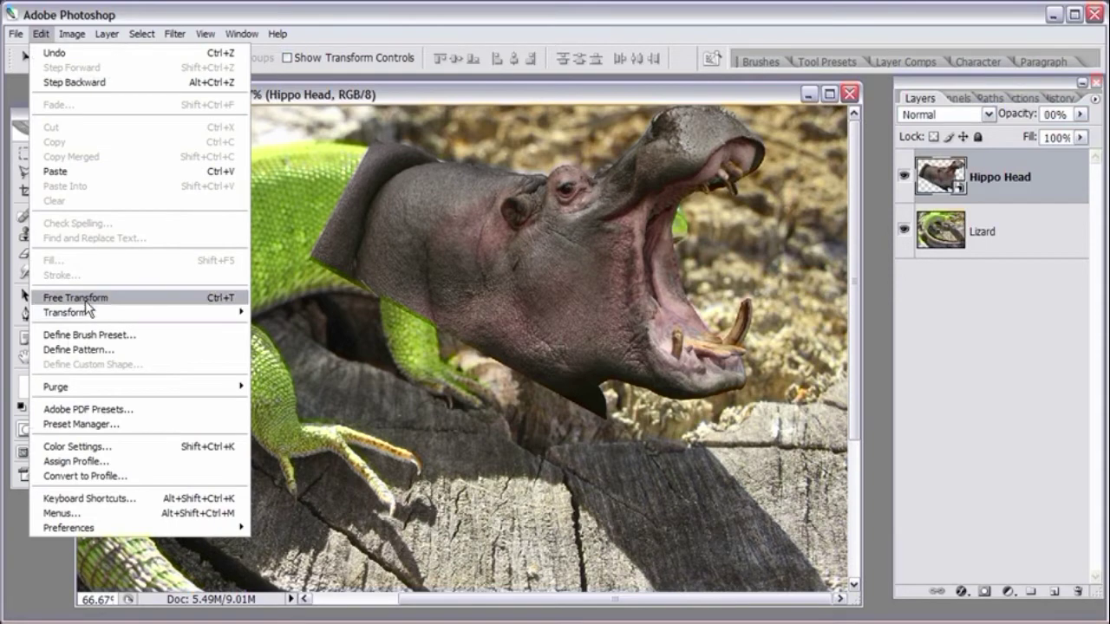
pyautogui.click(634, 58)
pyautogui.click(1080, 114)
pyautogui.moveTo(1077, 137); pyautogui.dragTo(1069, 139)
pyautogui.click(41, 100)
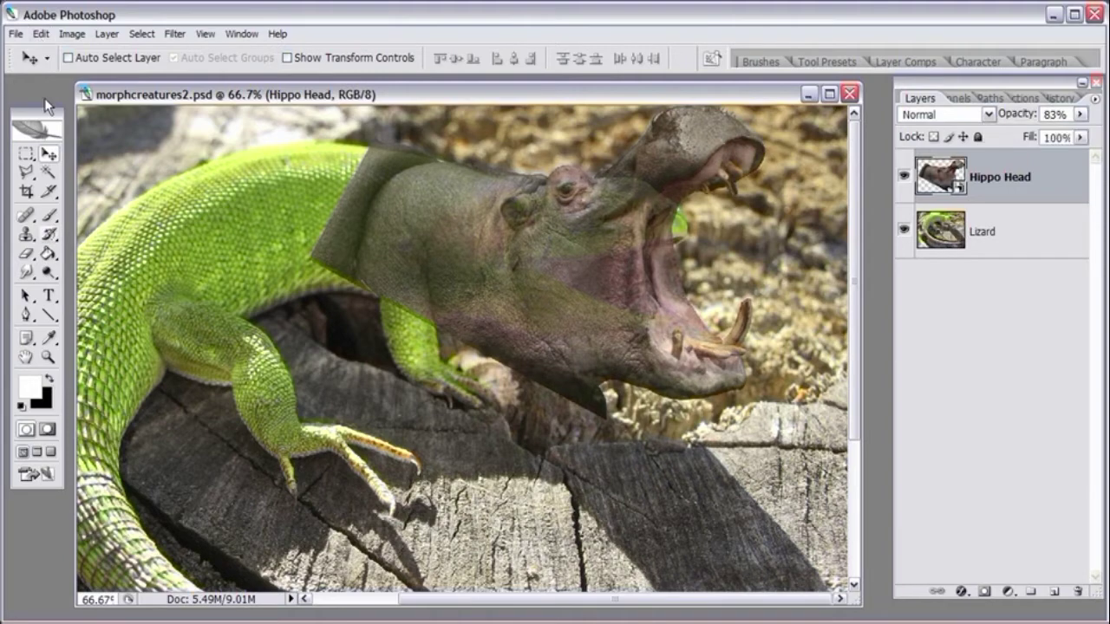
# Step: Free Transform Hippo Head again, scaling it proportionally to about 58.2% and positioning it at about X 1140, Y 196 px
pyautogui.click(41, 34)
pyautogui.click(69, 298)
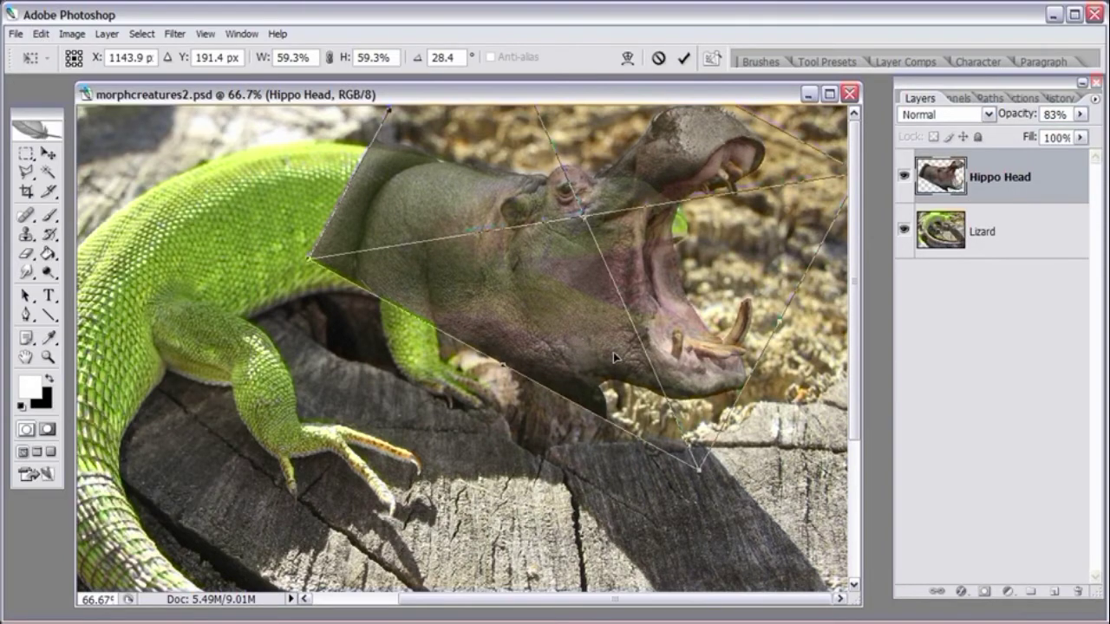
pyautogui.moveTo(577, 321)
pyautogui.mouseDown()
pyautogui.moveTo(585, 334)
pyautogui.moveTo(566, 309)
pyautogui.mouseUp()
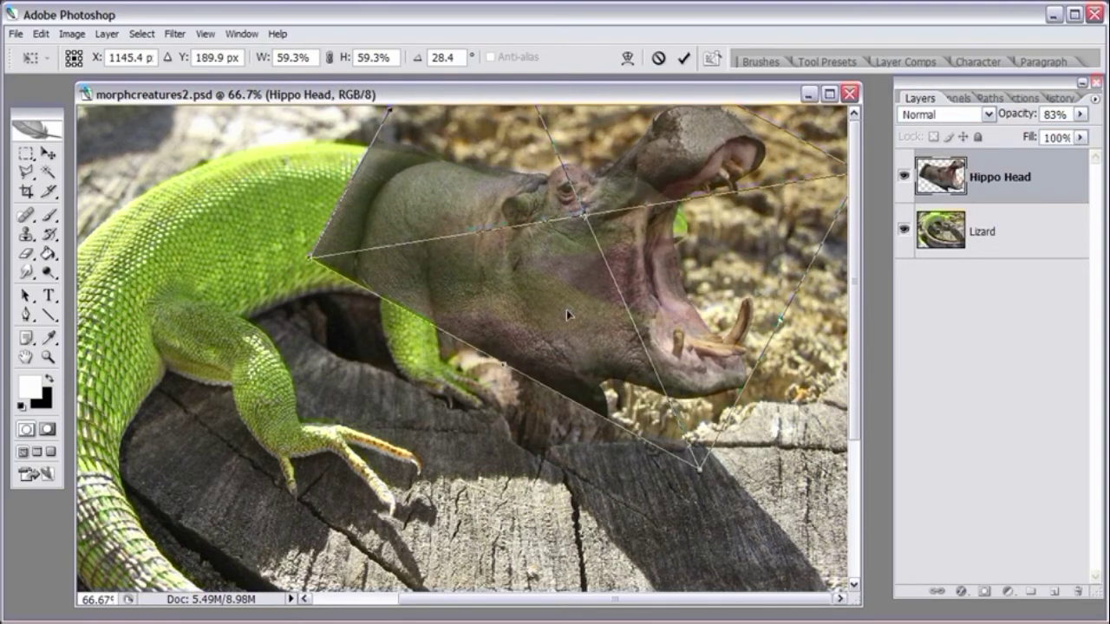
pyautogui.moveTo(573, 321); pyautogui.dragTo(573, 328)
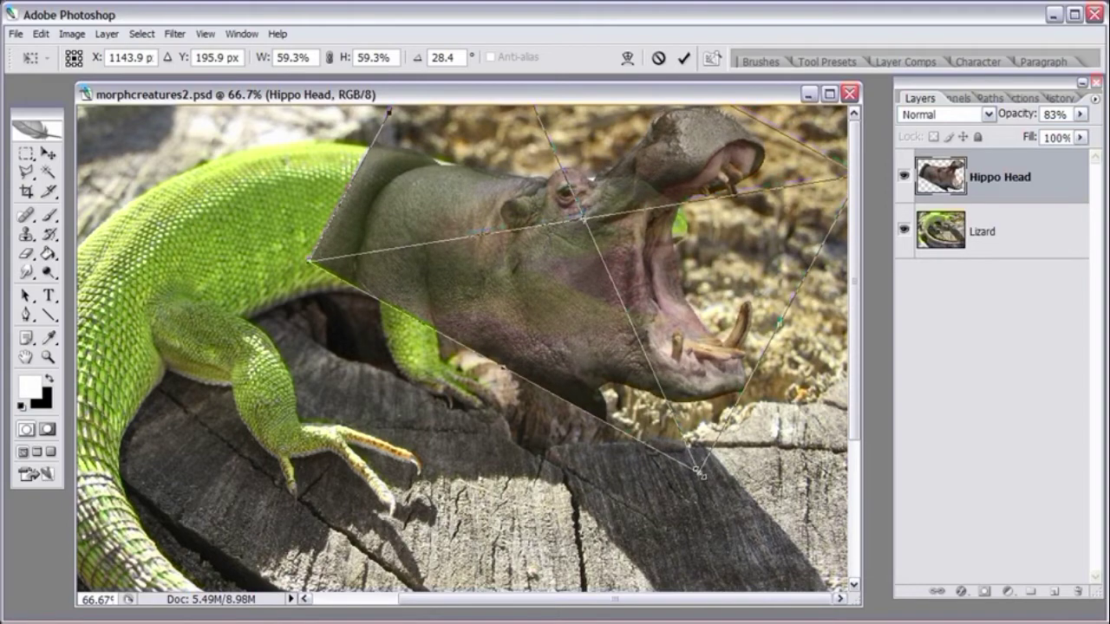
pyautogui.moveTo(700, 473)
pyautogui.mouseDown()
pyautogui.moveTo(688, 456)
pyautogui.moveTo(696, 464)
pyautogui.mouseUp()
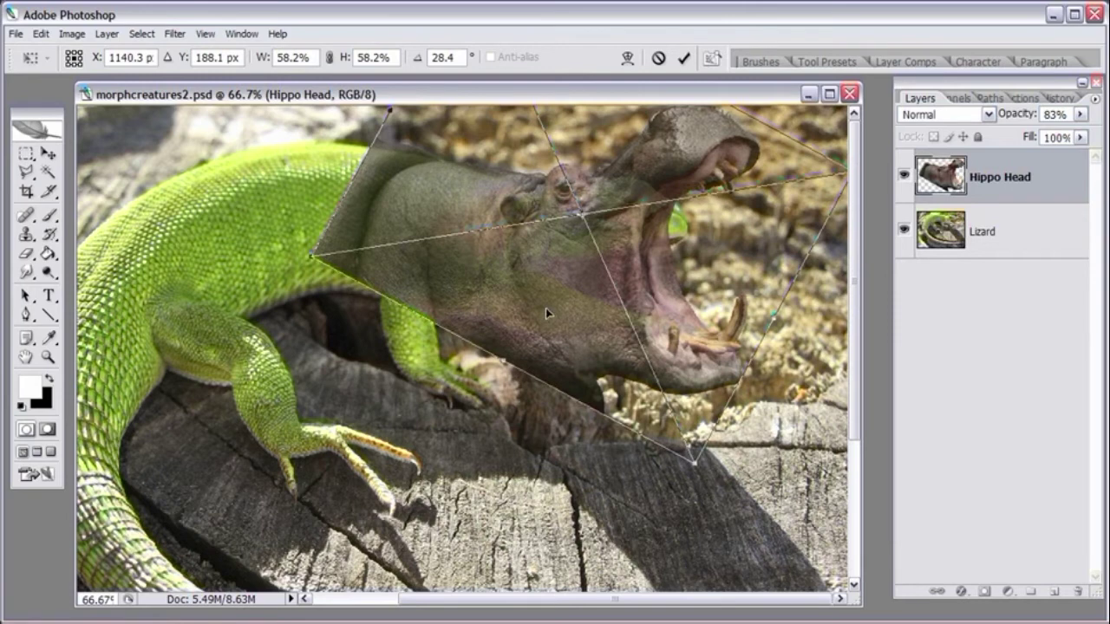
pyautogui.moveTo(548, 313); pyautogui.dragTo(547, 319)
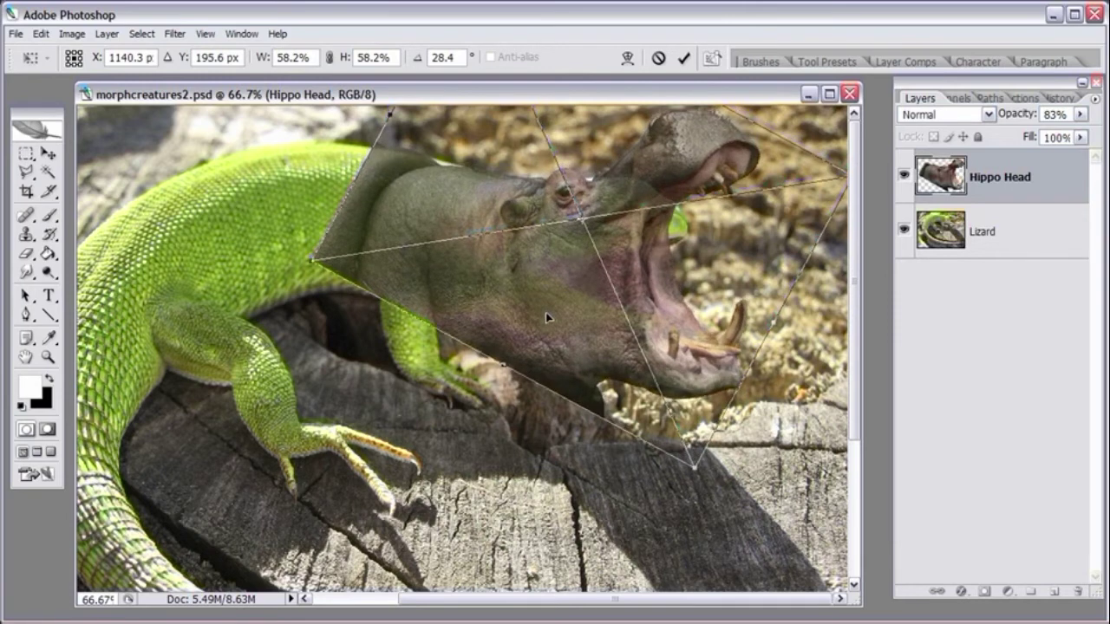
# Step: Refine the hippo head's rotation to about 28.1° and align it over the lizard's neck at about X 1142, Y 202 px
pyautogui.moveTo(723, 498); pyautogui.dragTo(720, 494)
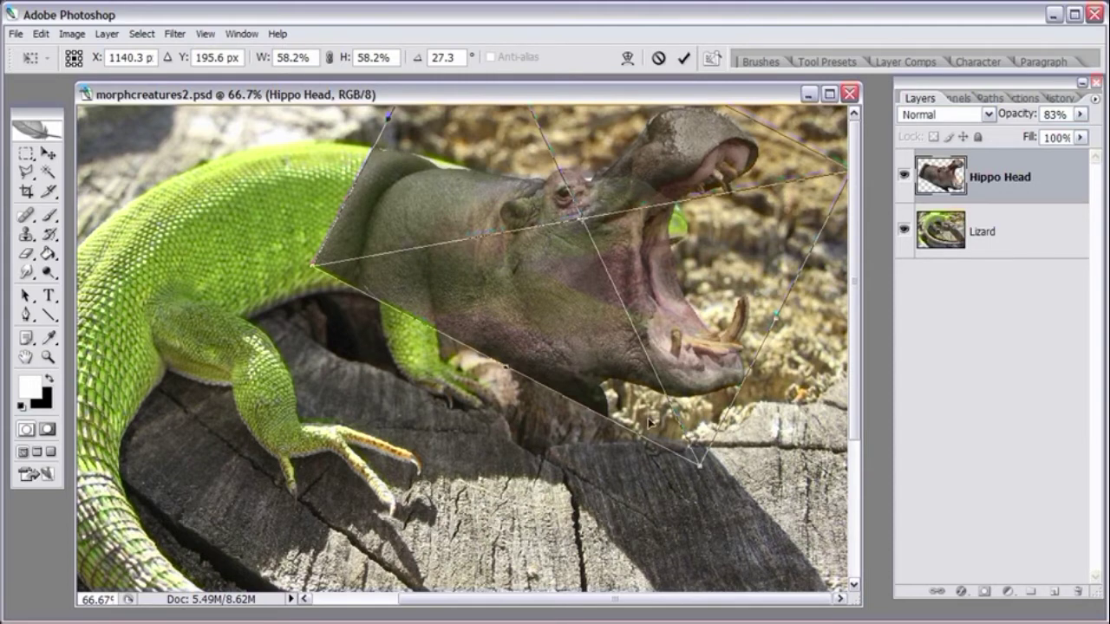
pyautogui.moveTo(612, 386); pyautogui.dragTo(613, 392)
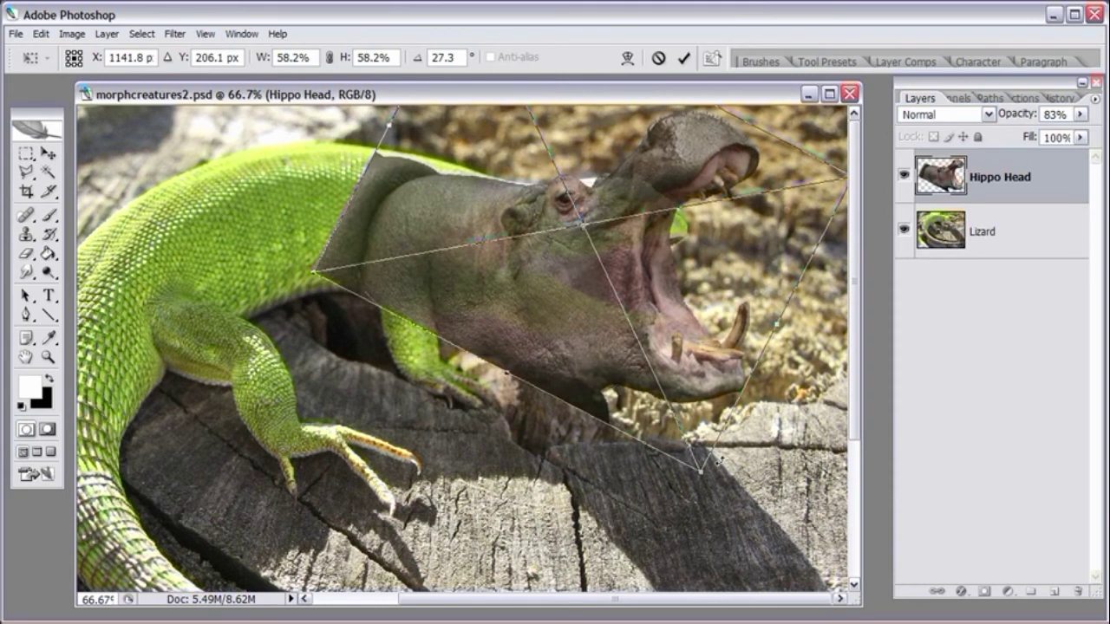
pyautogui.moveTo(733, 473); pyautogui.dragTo(731, 475)
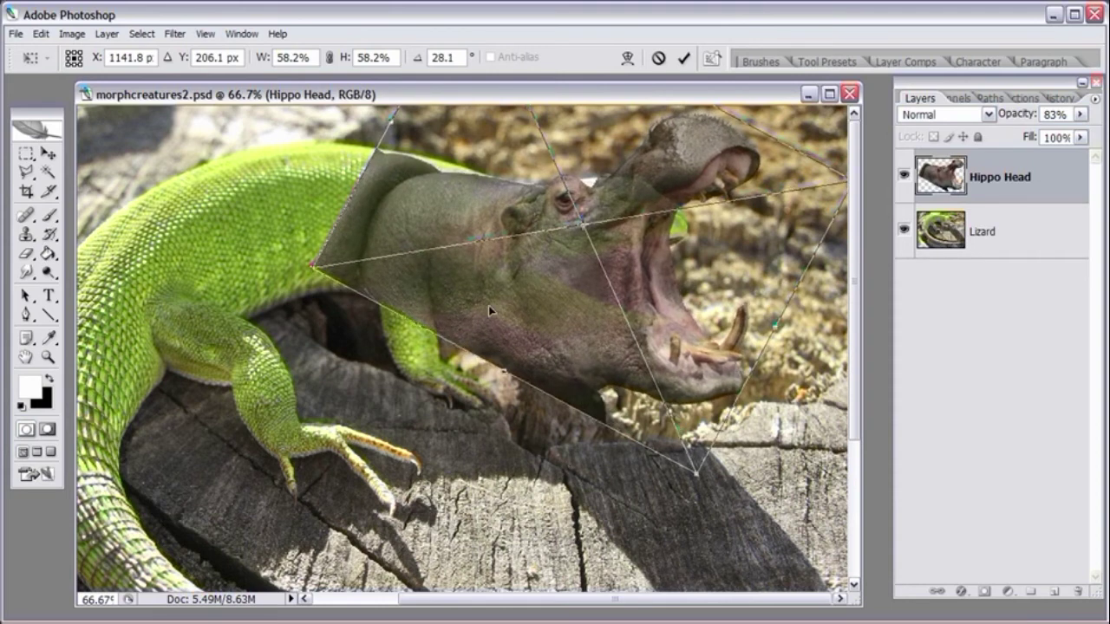
pyautogui.moveTo(489, 305); pyautogui.dragTo(489, 307)
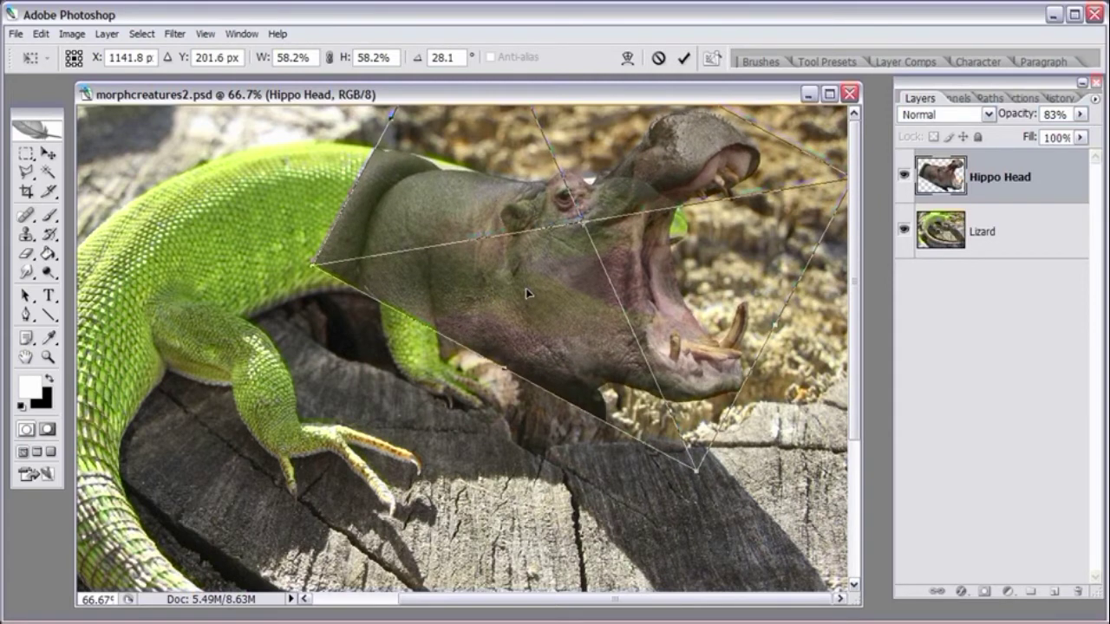
# Step: Apply the Hippo Head transform at about 57.5% scale and restore the layer's opacity to 100%
pyautogui.moveTo(697, 472)
pyautogui.mouseDown()
pyautogui.moveTo(681, 431)
pyautogui.moveTo(693, 466)
pyautogui.mouseUp()
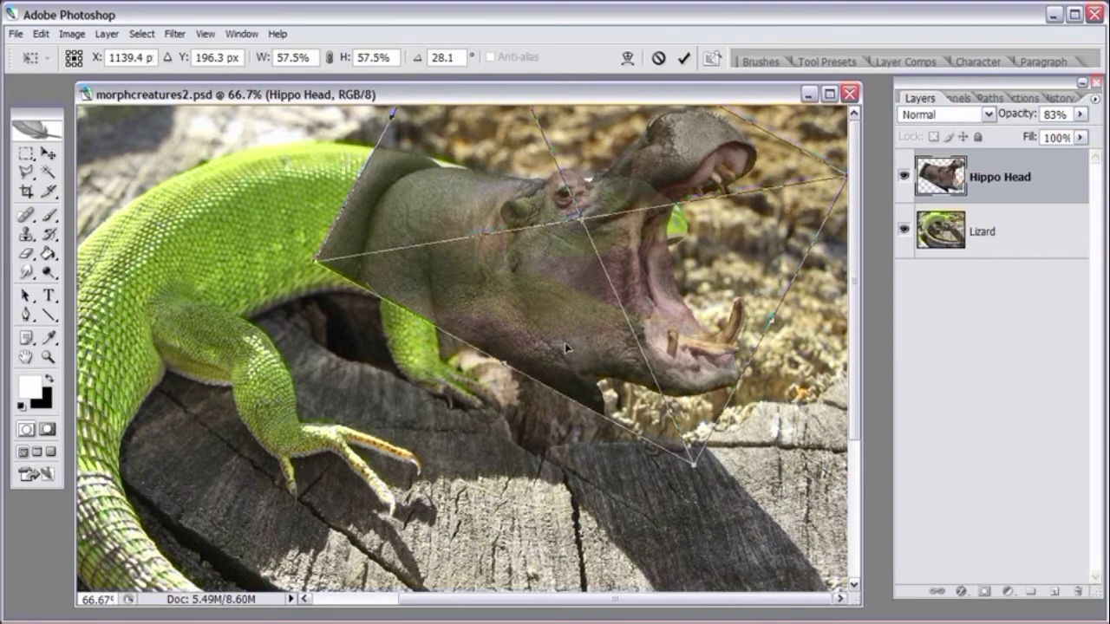
pyautogui.click(205, 34)
pyautogui.click(221, 146)
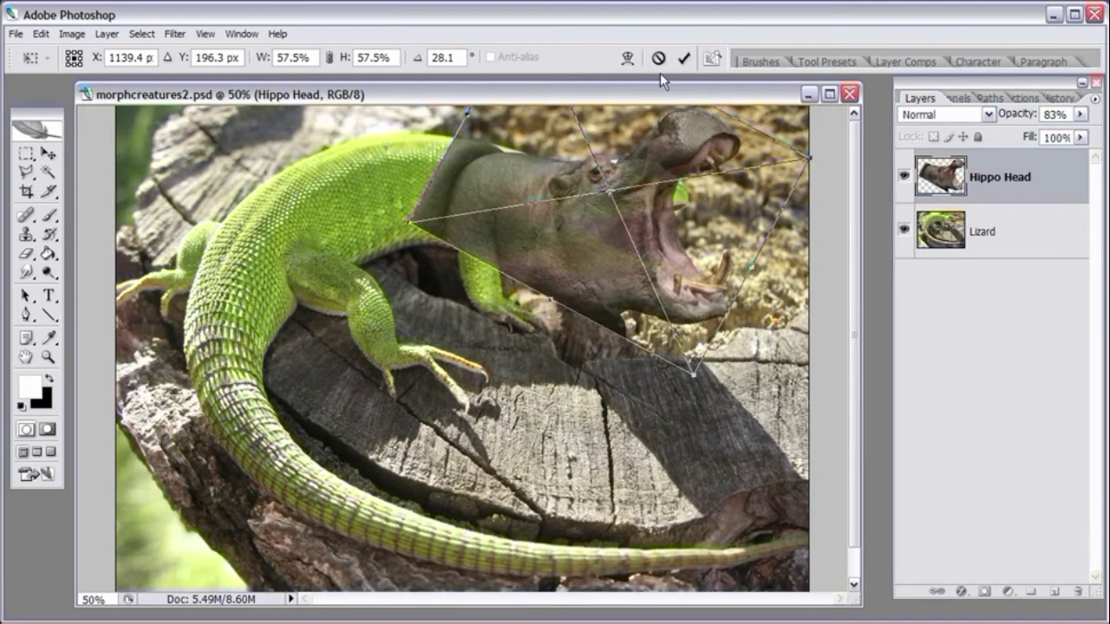
pyautogui.click(684, 58)
pyautogui.click(1080, 115)
pyautogui.moveTo(1080, 121); pyautogui.dragTo(1098, 139)
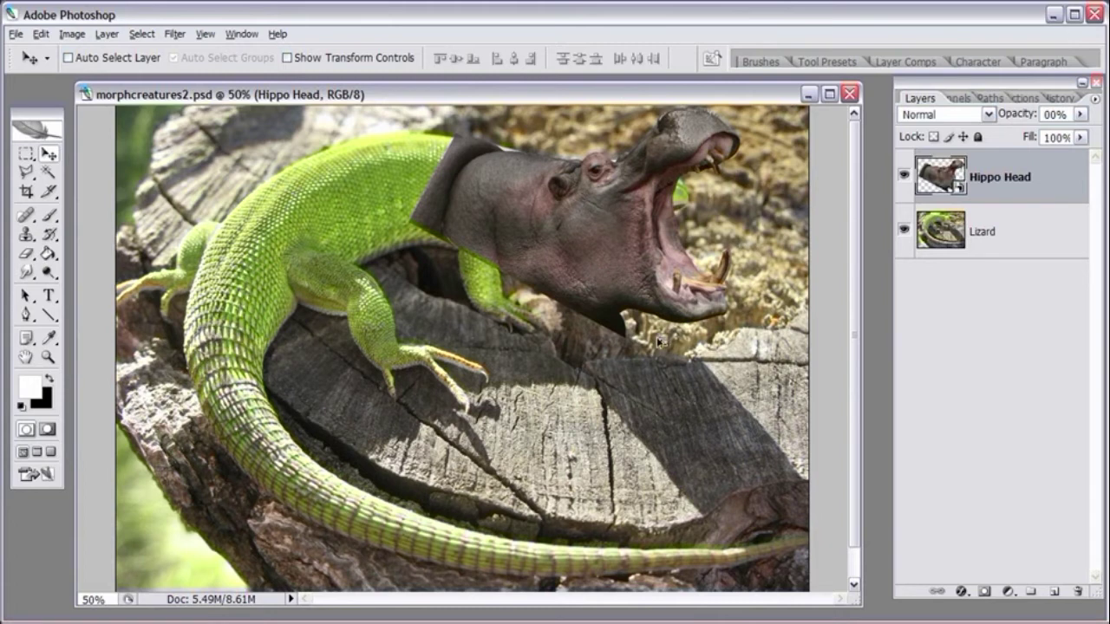
# Step: Start adding an adjustment layer above the Hippo Head layer
pyautogui.click(1008, 592)
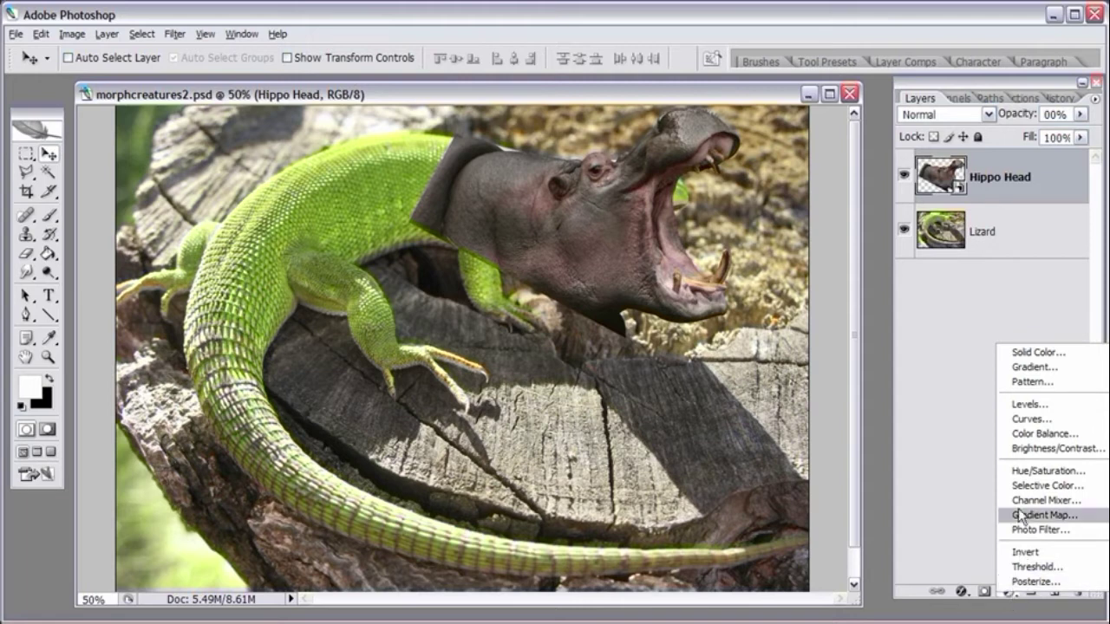
# Step: Add a Color Balance adjustment layer above Hippo Head, using the previous layer to create a clipping mask
pyautogui.click(1020, 436)
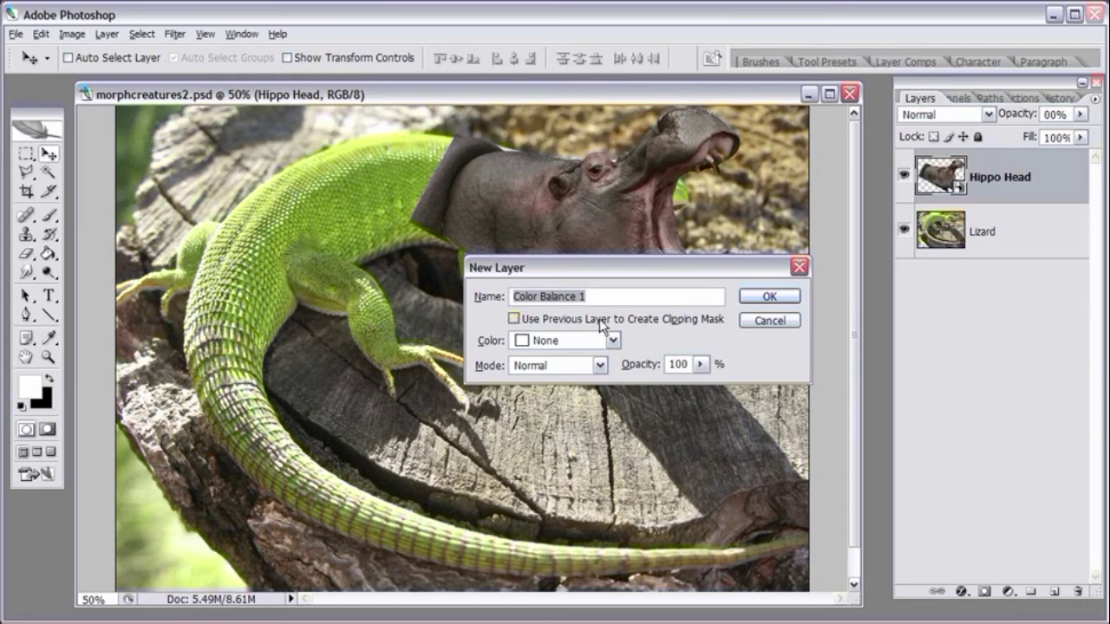
pyautogui.click(513, 319)
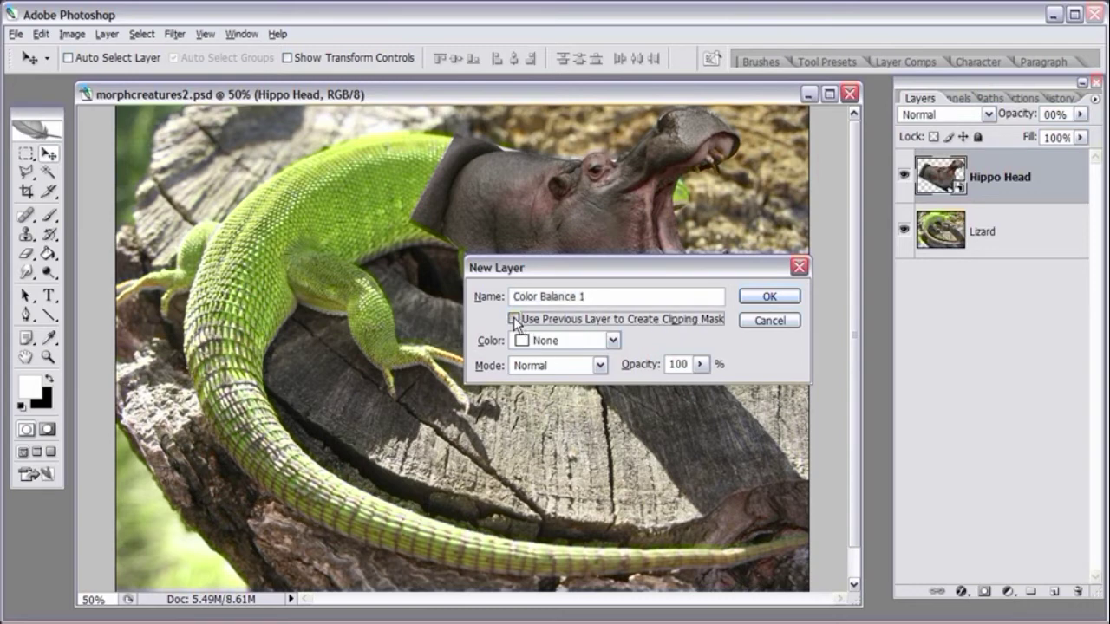
pyautogui.click(766, 298)
pyautogui.moveTo(793, 279); pyautogui.dragTo(588, 365)
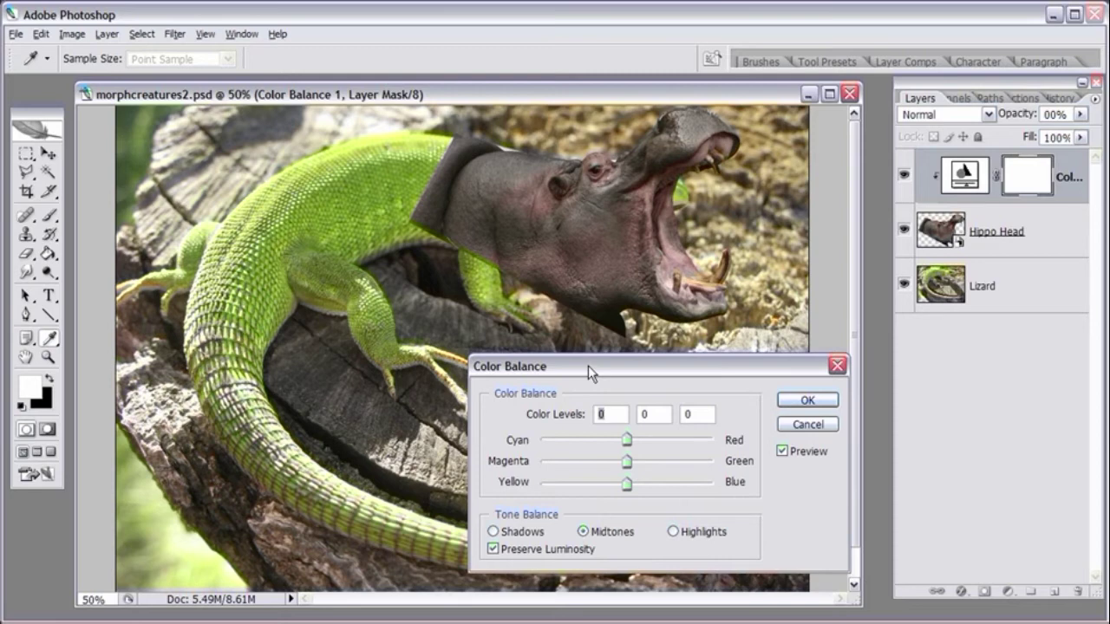
# Step: Tint the hippo head green by setting the Color Balance midtone levels to +20, +100 and -89
pyautogui.moveTo(627, 466); pyautogui.dragTo(710, 466)
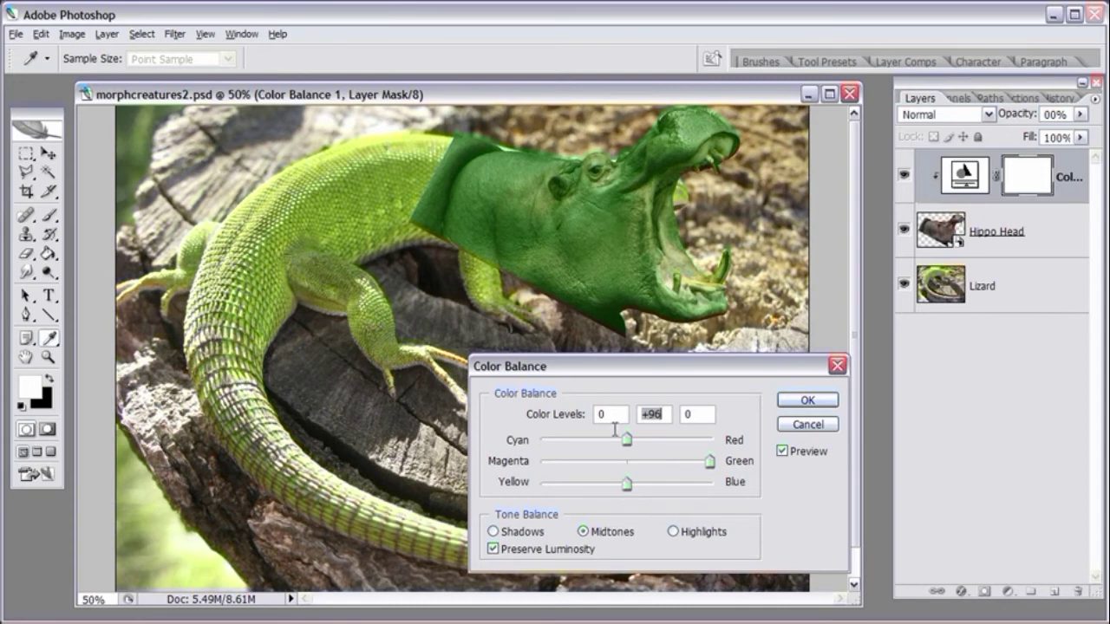
pyautogui.moveTo(573, 368)
pyautogui.mouseDown()
pyautogui.moveTo(614, 387)
pyautogui.moveTo(585, 365)
pyautogui.mouseUp()
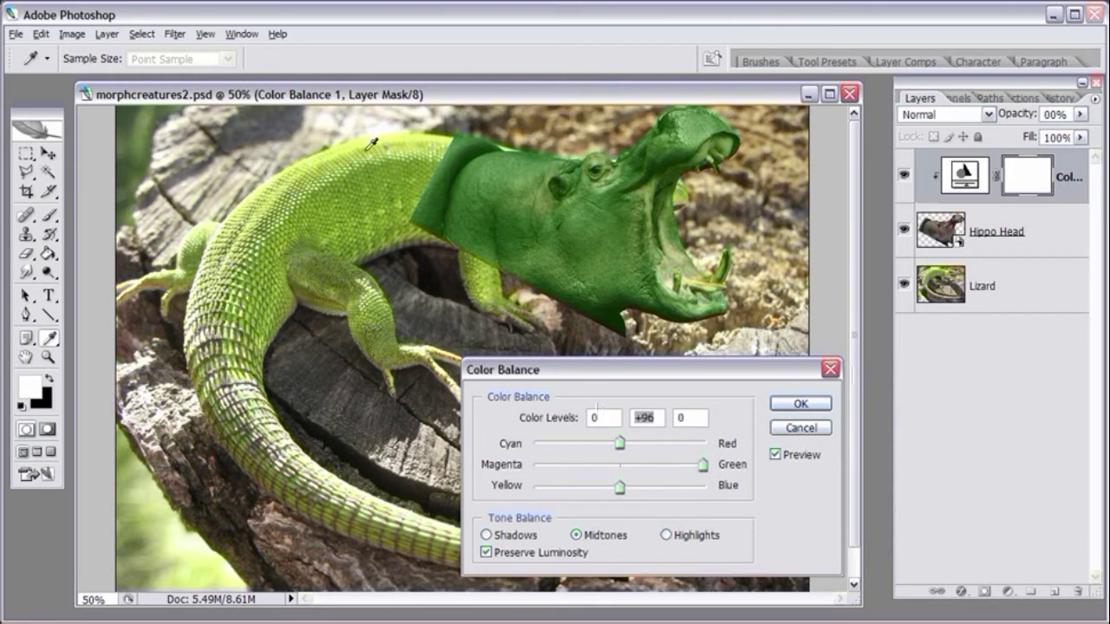
pyautogui.moveTo(623, 480); pyautogui.dragTo(543, 488)
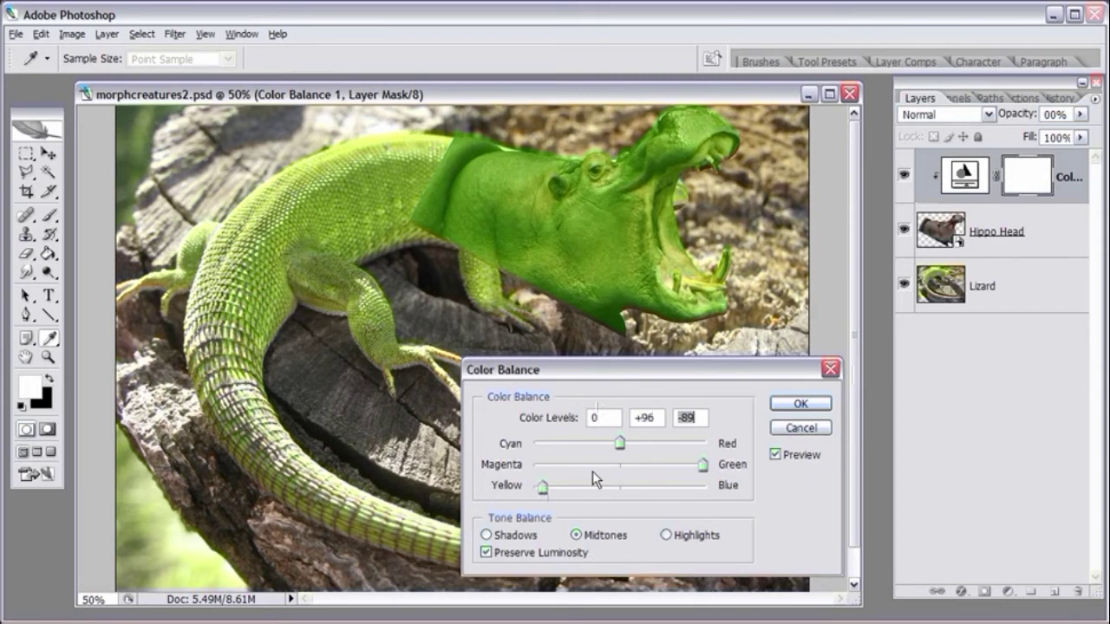
pyautogui.moveTo(619, 444)
pyautogui.mouseDown()
pyautogui.moveTo(652, 444)
pyautogui.moveTo(606, 444)
pyautogui.moveTo(638, 444)
pyautogui.mouseUp()
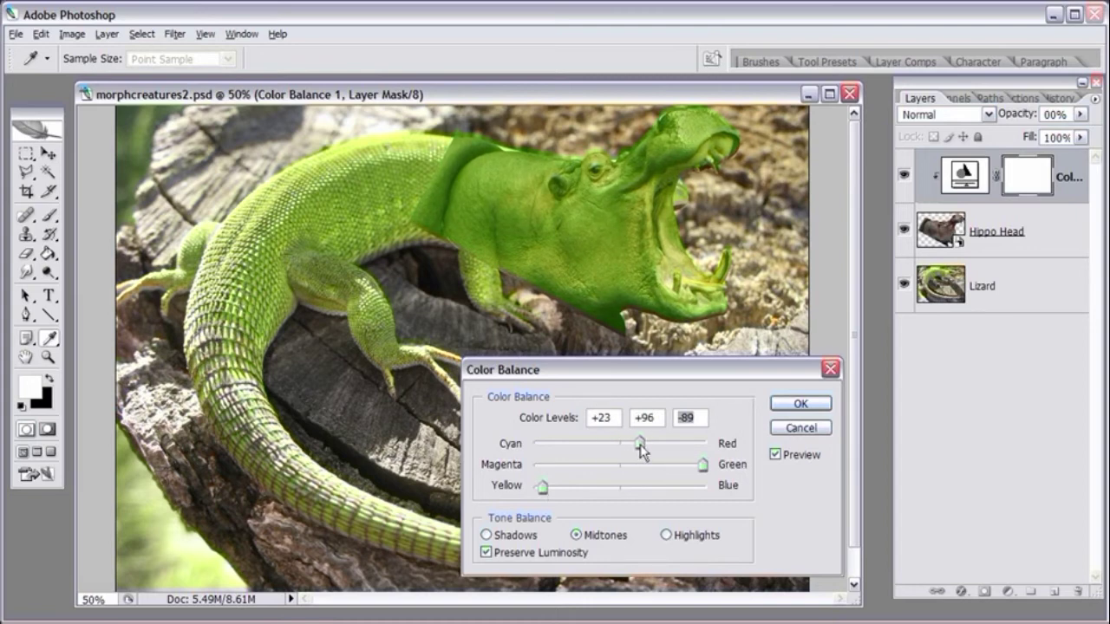
pyautogui.moveTo(641, 450); pyautogui.dragTo(640, 450)
pyautogui.moveTo(703, 466); pyautogui.dragTo(711, 468)
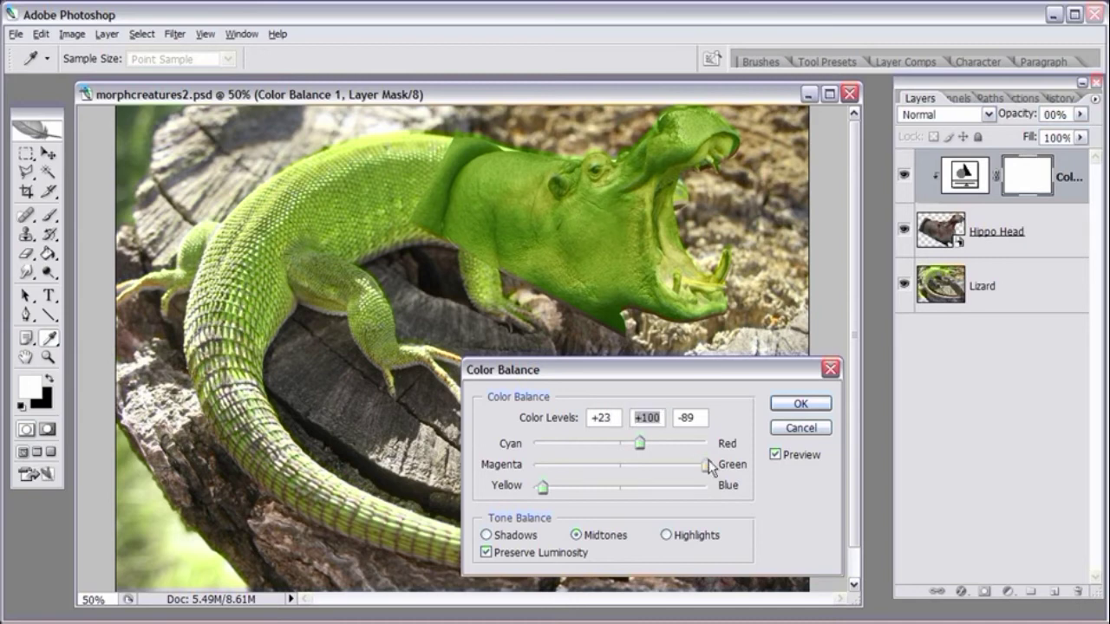
pyautogui.moveTo(639, 445); pyautogui.dragTo(641, 445)
pyautogui.click(637, 444)
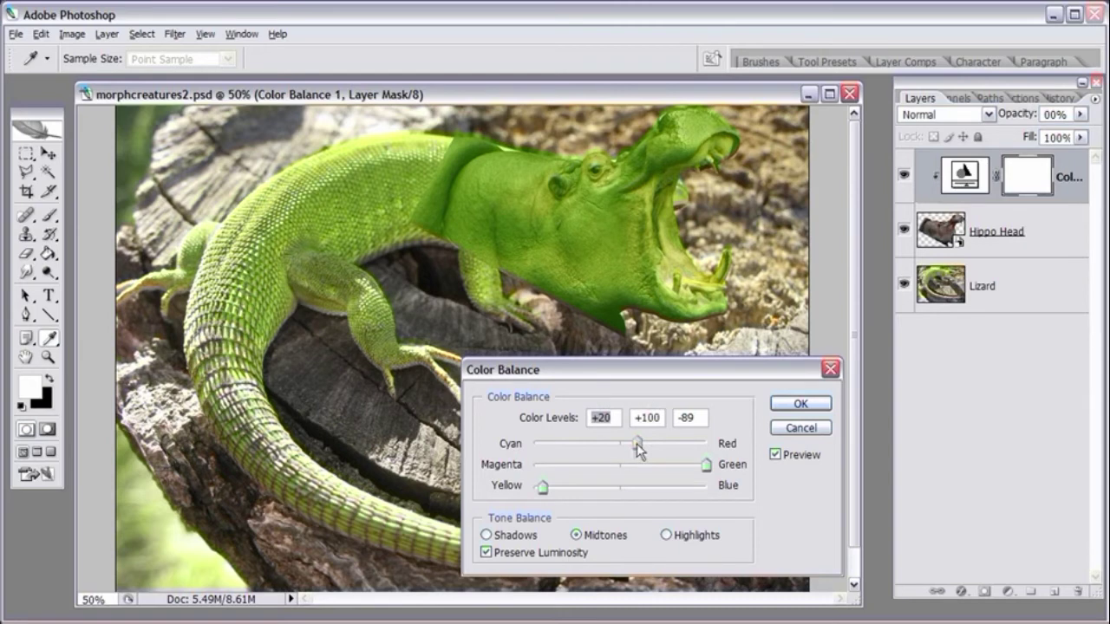
pyautogui.click(795, 405)
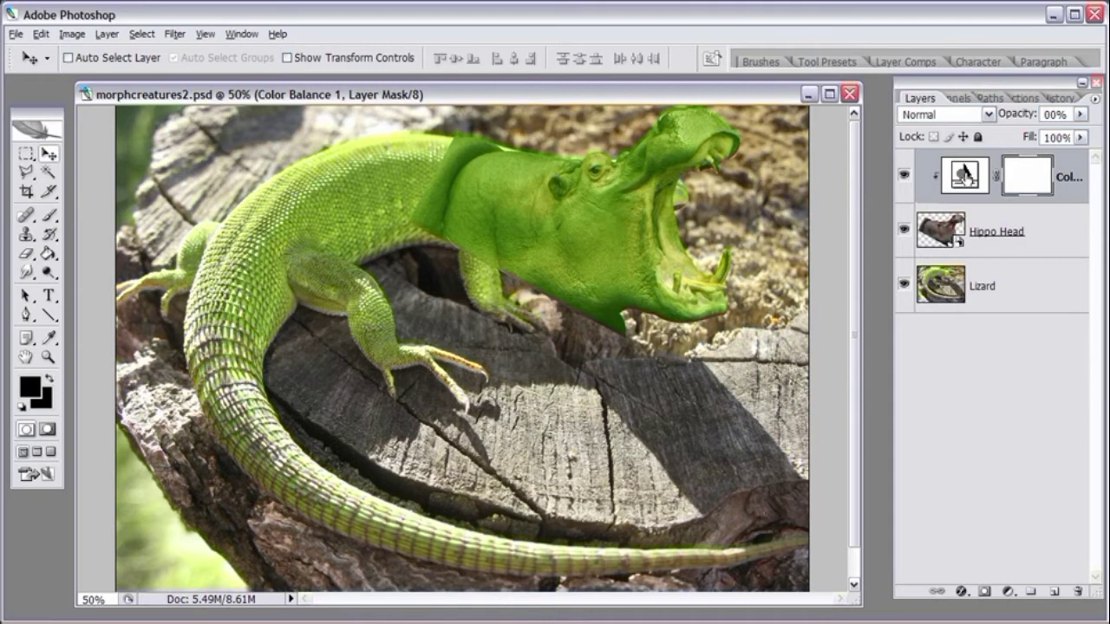
# Step: Reopen the Color Balance adjustment and refine the midtone levels to +30, +82 and -91
pyautogui.doubleClick(964, 174)
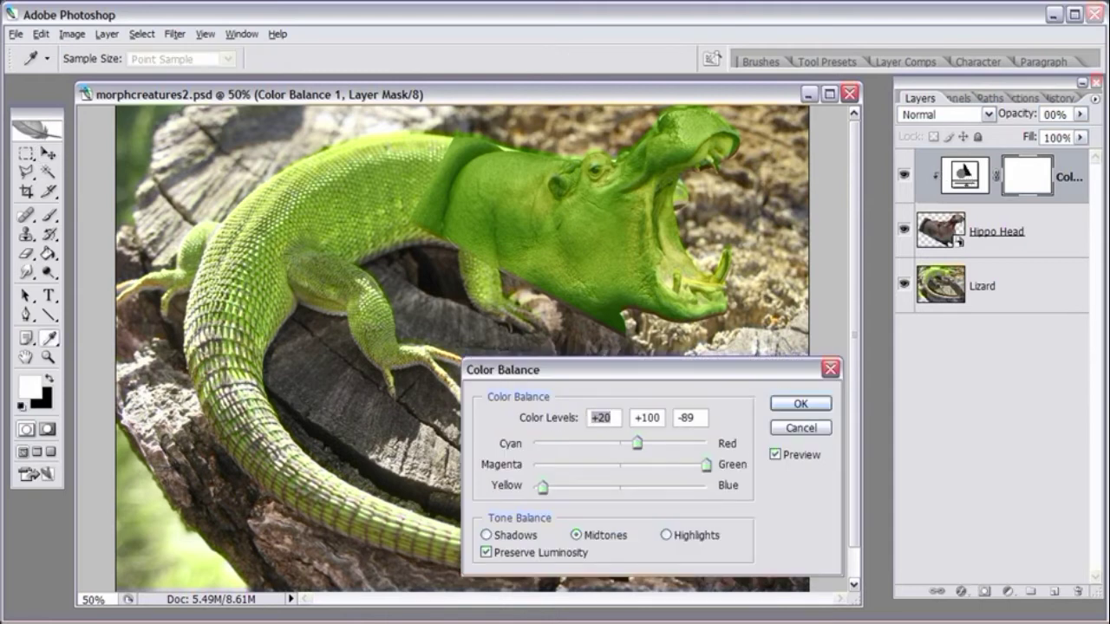
pyautogui.moveTo(636, 445)
pyautogui.mouseDown()
pyautogui.moveTo(626, 444)
pyautogui.moveTo(643, 444)
pyautogui.mouseUp()
pyautogui.moveTo(640, 439); pyautogui.dragTo(646, 439)
pyautogui.moveTo(707, 465); pyautogui.dragTo(691, 463)
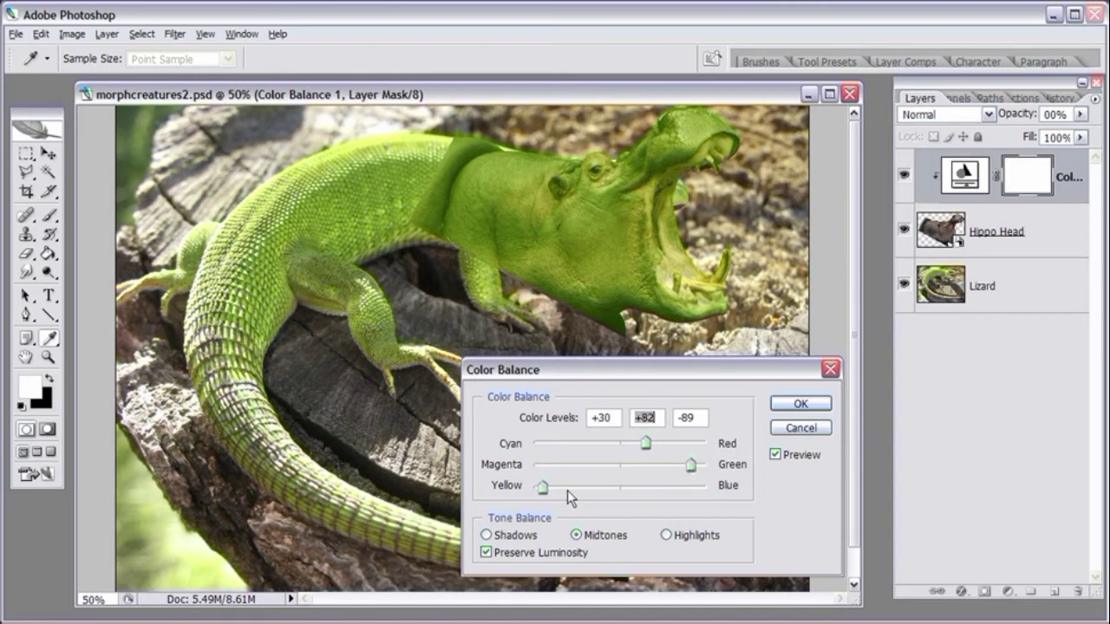
pyautogui.moveTo(544, 490)
pyautogui.mouseDown()
pyautogui.moveTo(563, 489)
pyautogui.moveTo(542, 491)
pyautogui.mouseUp()
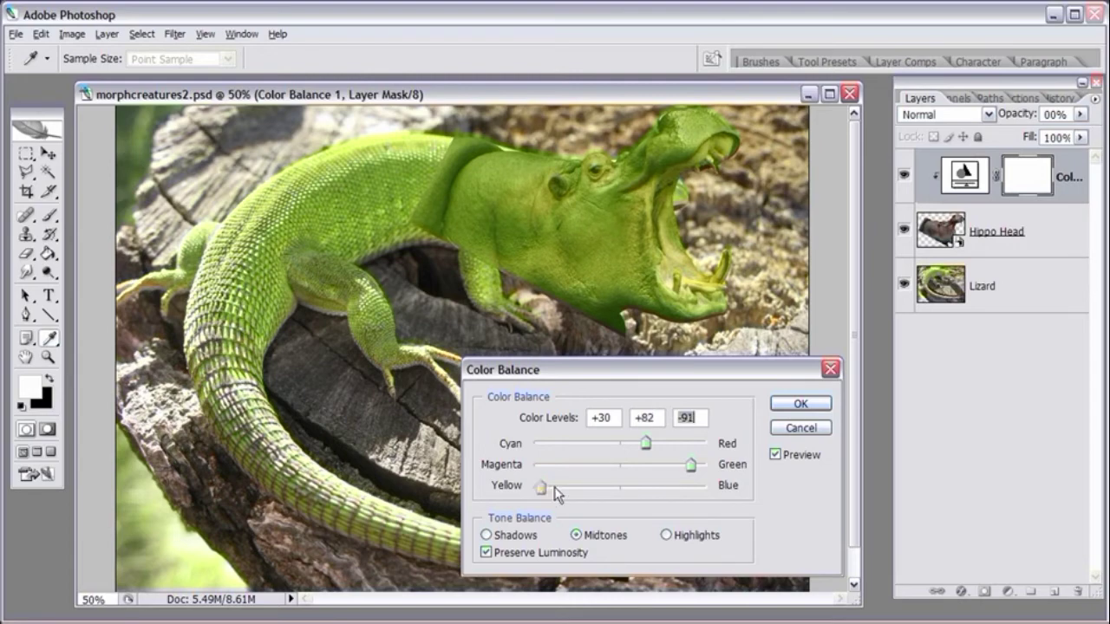
pyautogui.click(817, 408)
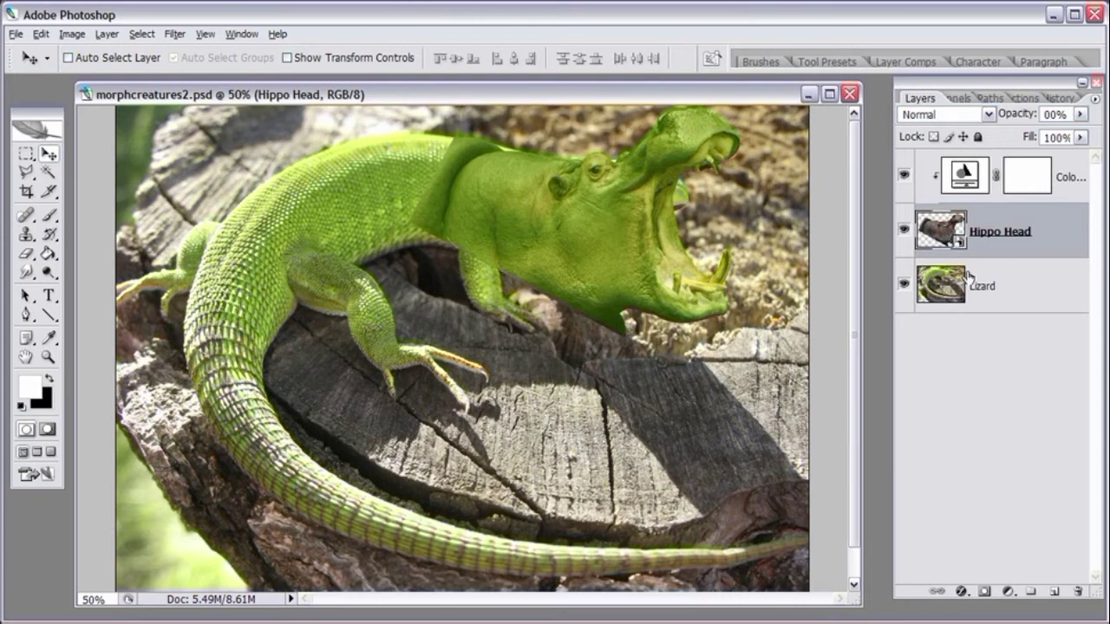
# Step: Add a layer mask to the Hippo Head layer and make the mask the active painting target at 100% zoom
pyautogui.click(983, 592)
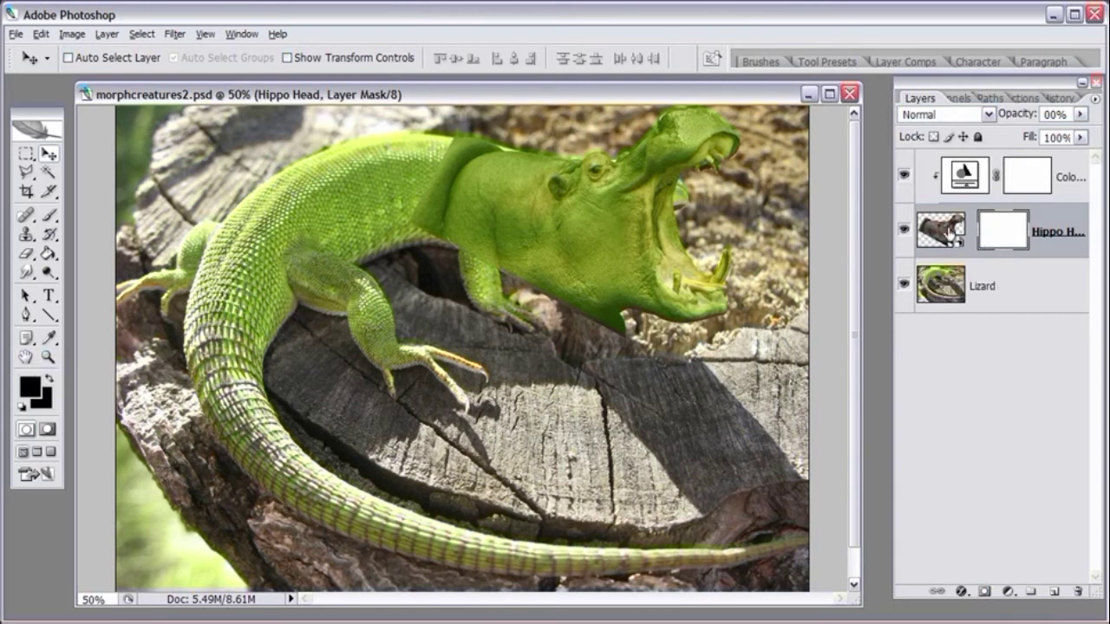
pyautogui.click(48, 358)
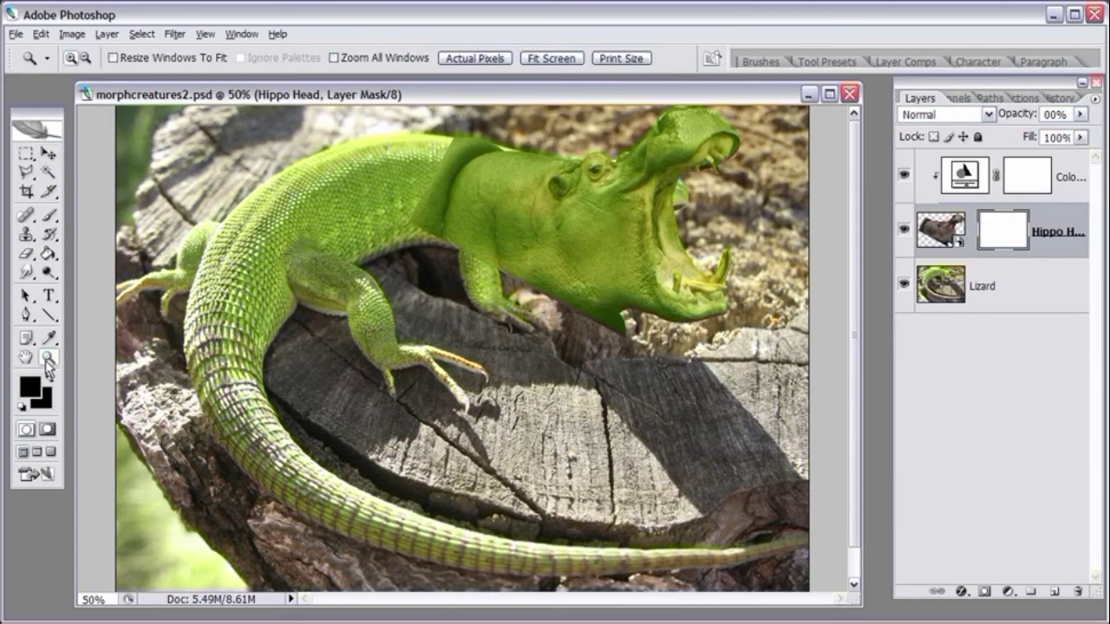
pyautogui.click(621, 230)
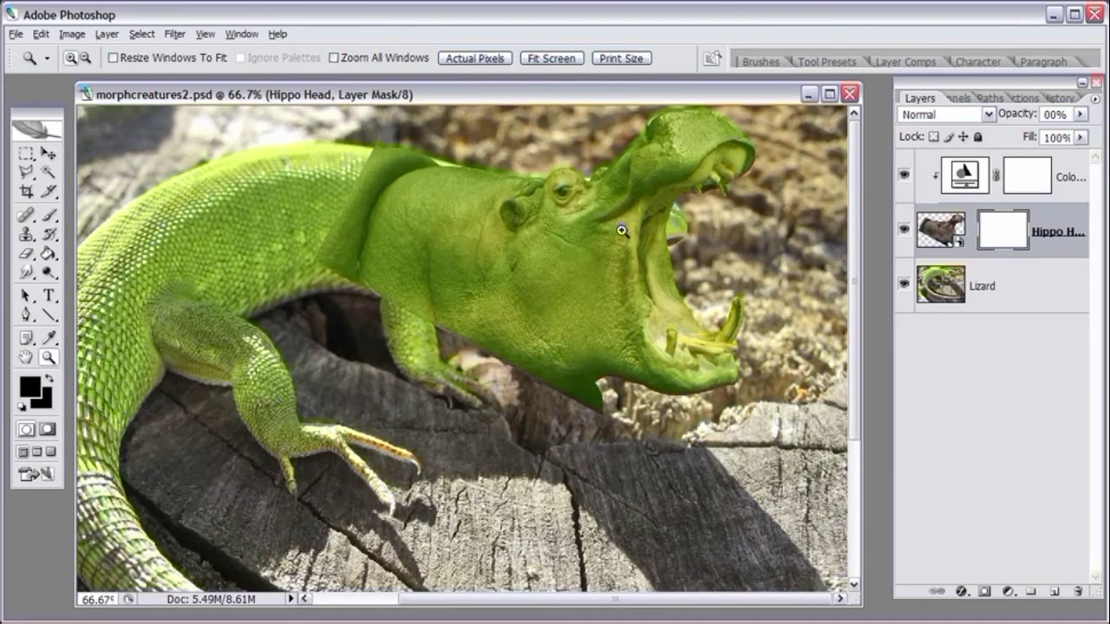
pyautogui.click(601, 240)
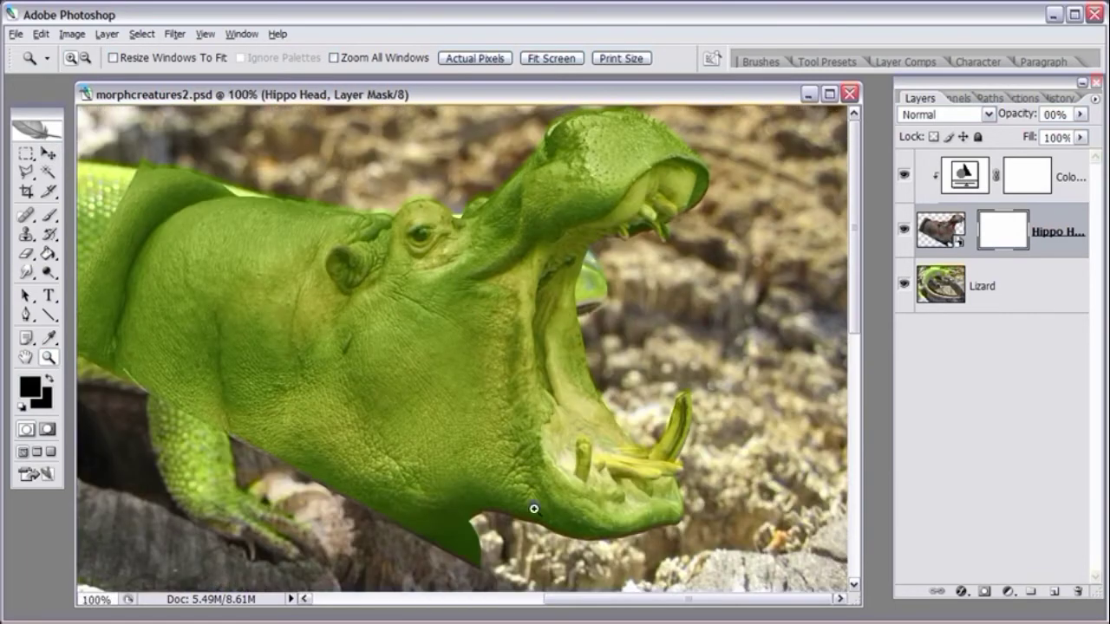
pyautogui.moveTo(597, 601); pyautogui.dragTo(536, 601)
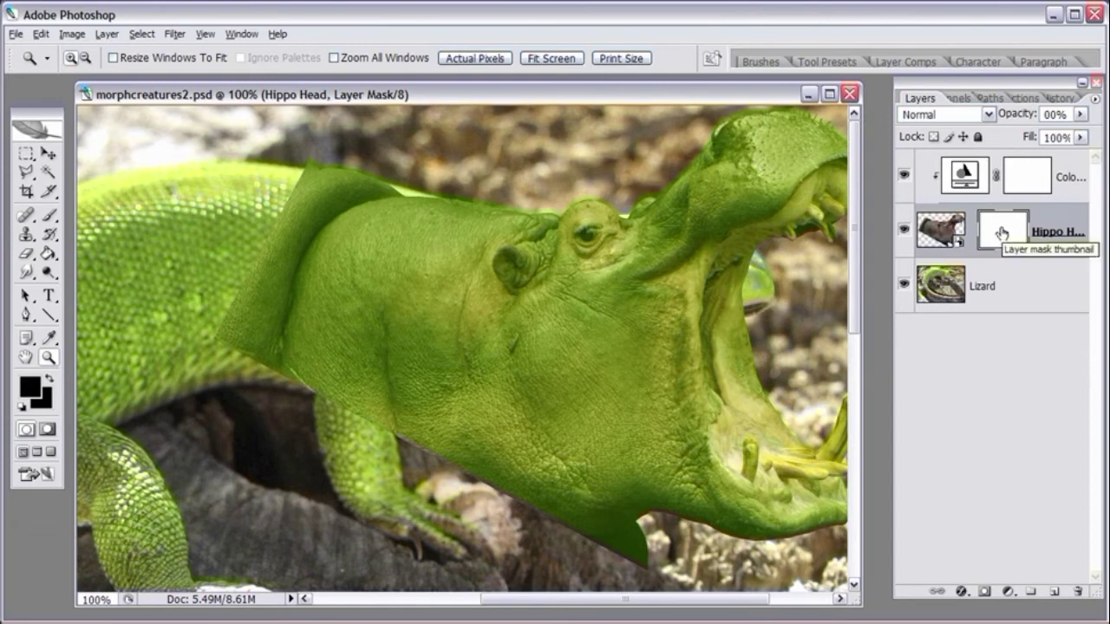
pyautogui.click(939, 229)
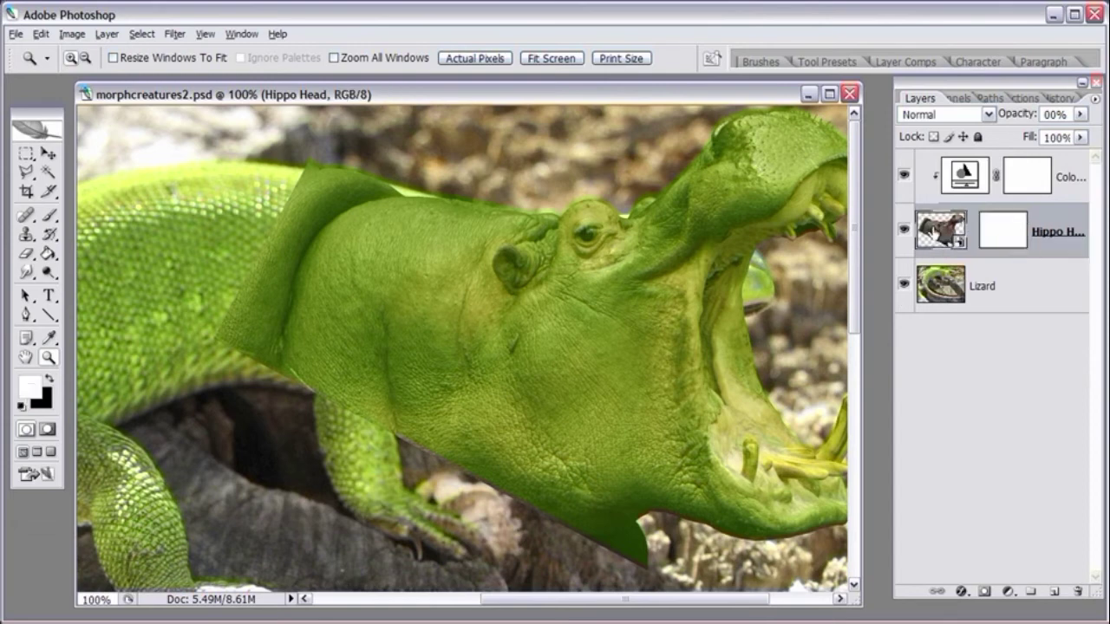
pyautogui.click(1008, 235)
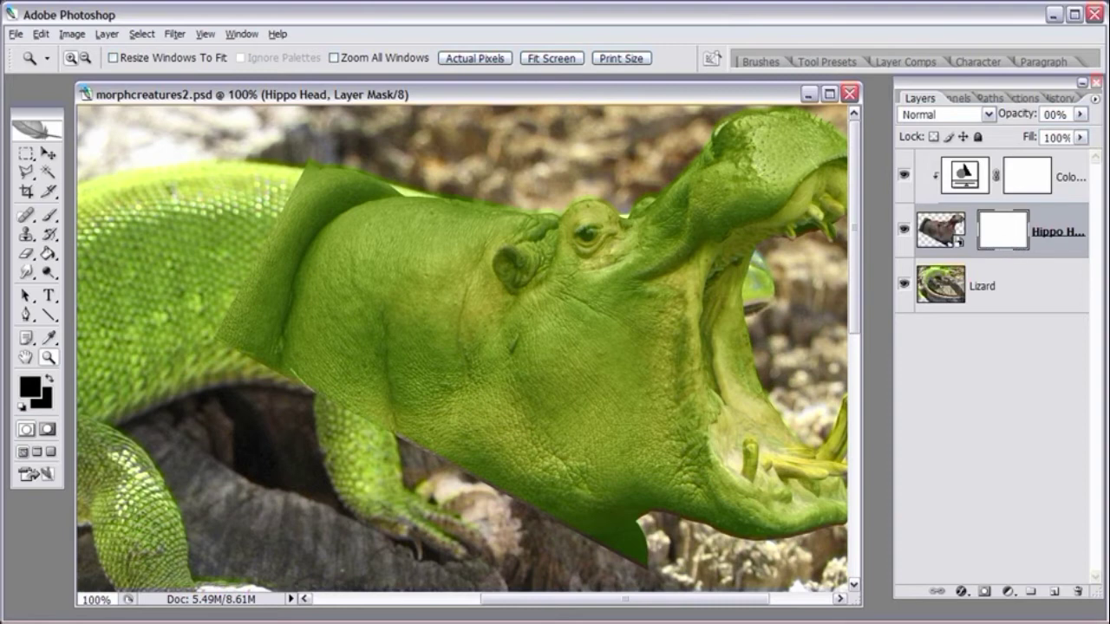
# Step: Set up the Brush tool with a 102 px diameter and 0% hardness
pyautogui.click(50, 217)
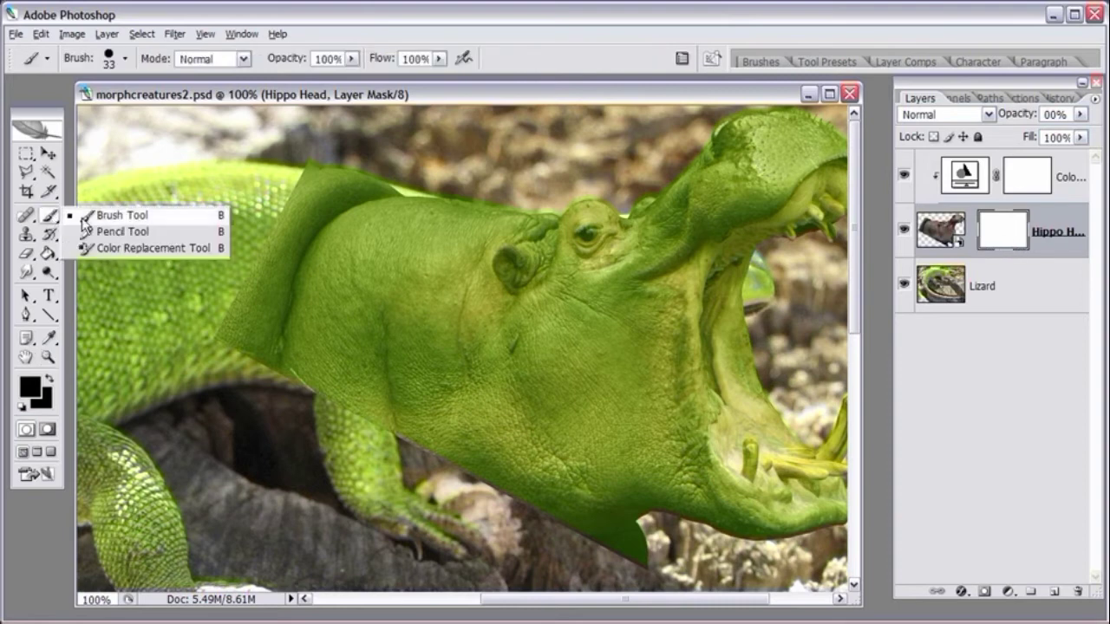
pyautogui.rightClick(377, 188)
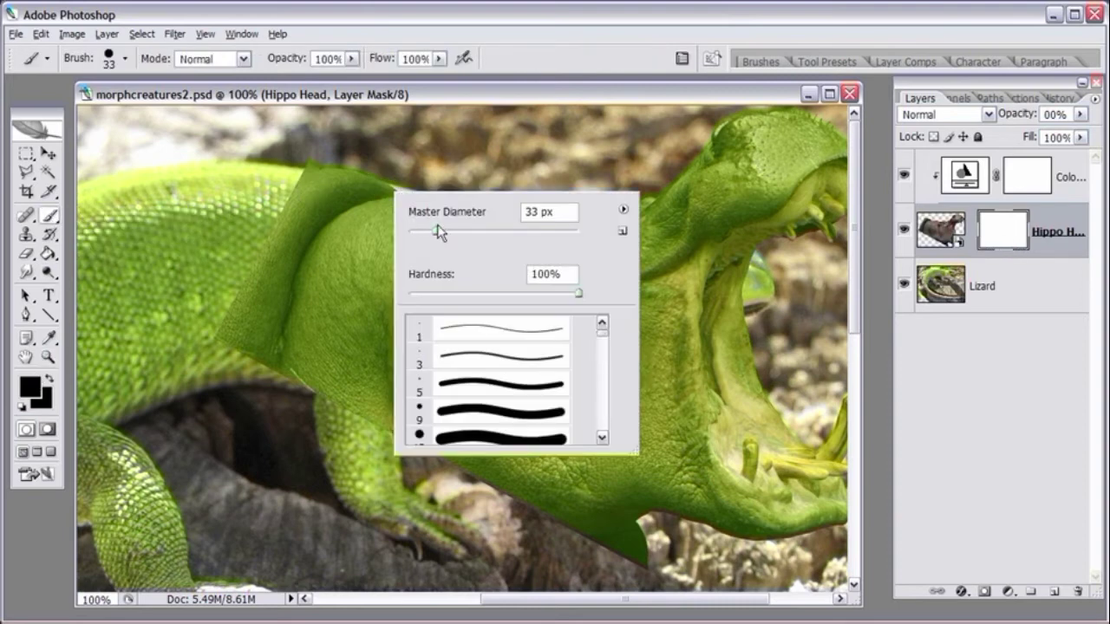
pyautogui.click(464, 231)
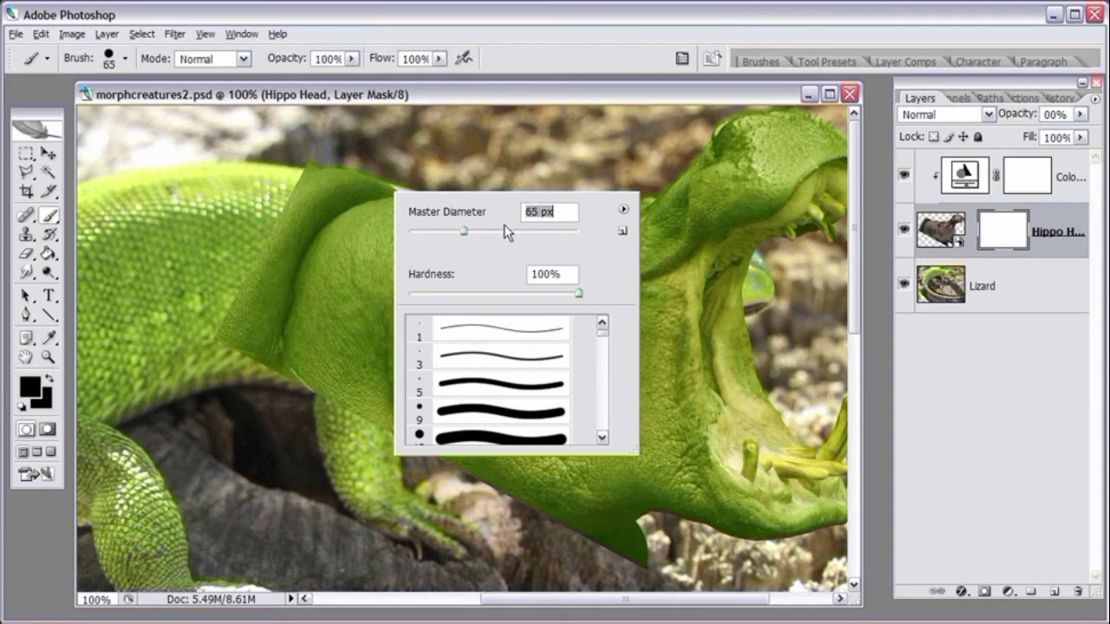
pyautogui.moveTo(464, 234); pyautogui.dragTo(455, 234)
pyautogui.moveTo(573, 293); pyautogui.dragTo(408, 298)
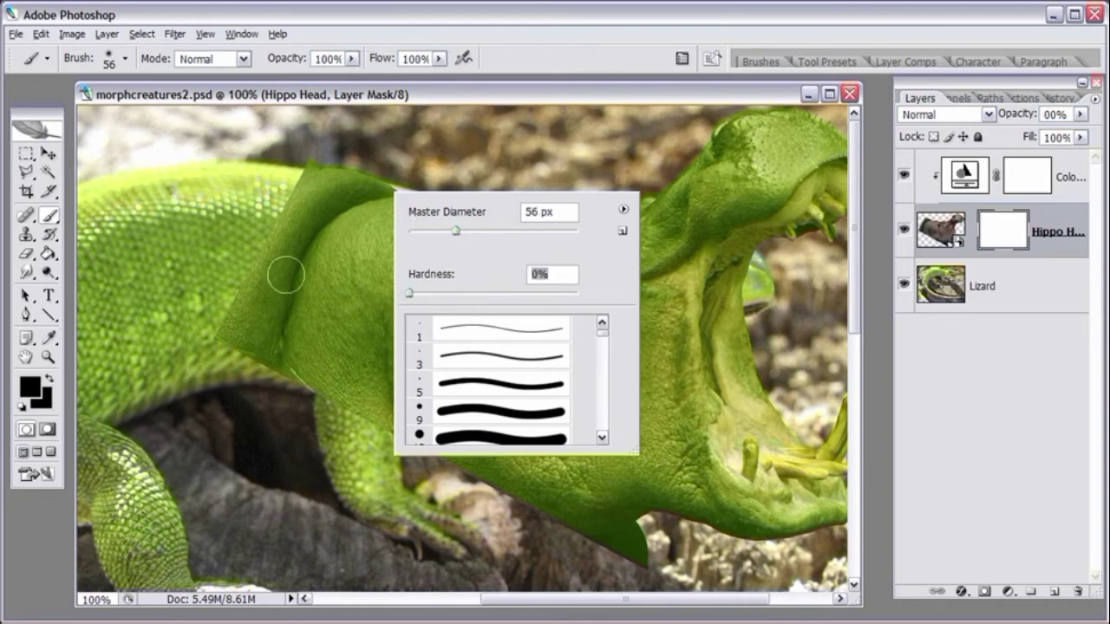
pyautogui.moveTo(454, 234); pyautogui.dragTo(499, 238)
pyautogui.click(479, 102)
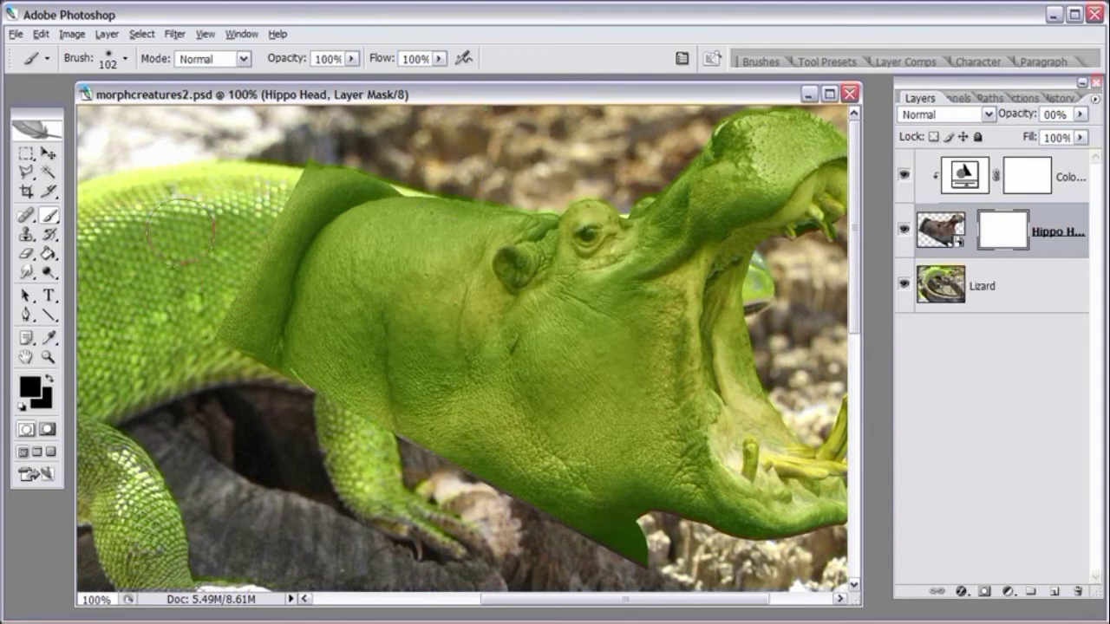
# Step: Paint black on the mask along the hippo's neck edge, with brush hardness raised to 23%, to blend it into the lizard's body
pyautogui.moveTo(267, 174)
pyautogui.mouseDown()
pyautogui.moveTo(299, 147)
pyautogui.moveTo(347, 136)
pyautogui.moveTo(327, 130)
pyautogui.mouseUp()
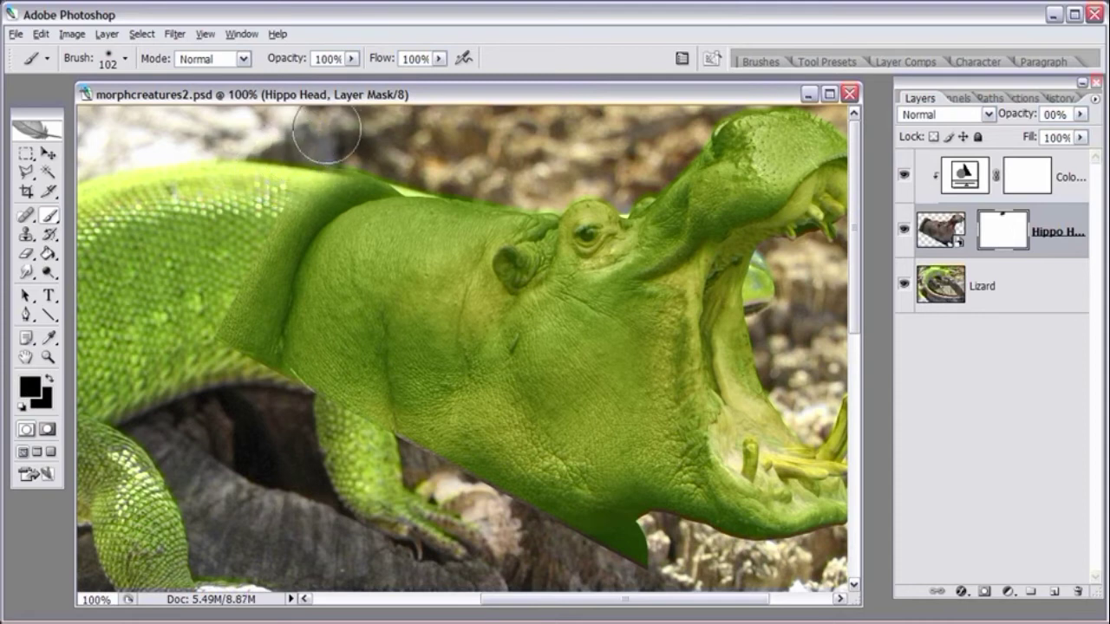
pyautogui.rightClick(377, 161)
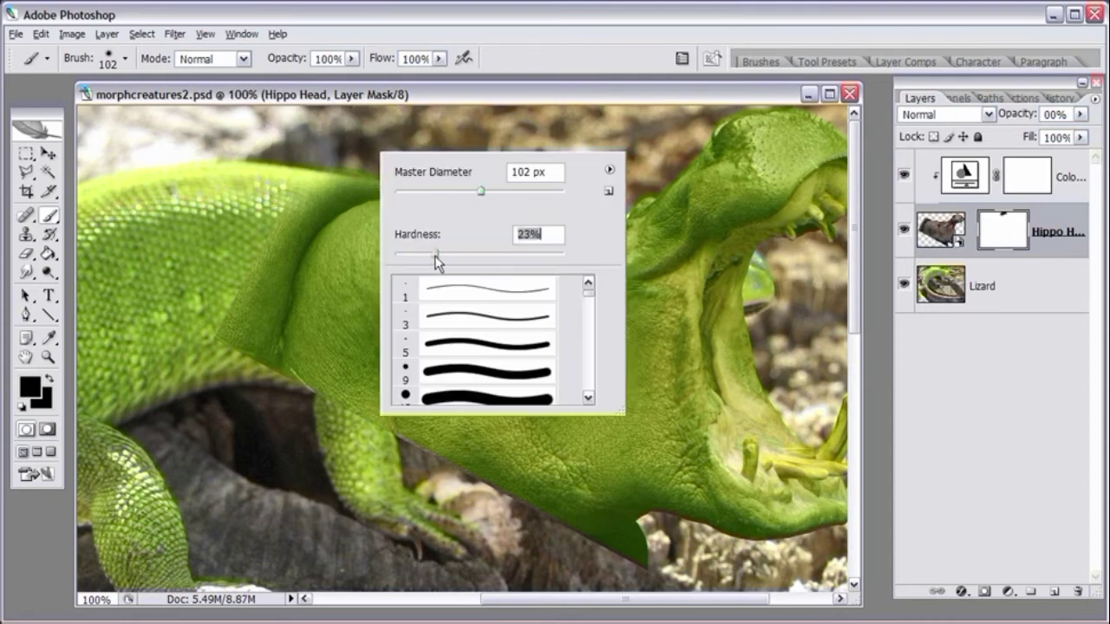
pyautogui.click(425, 98)
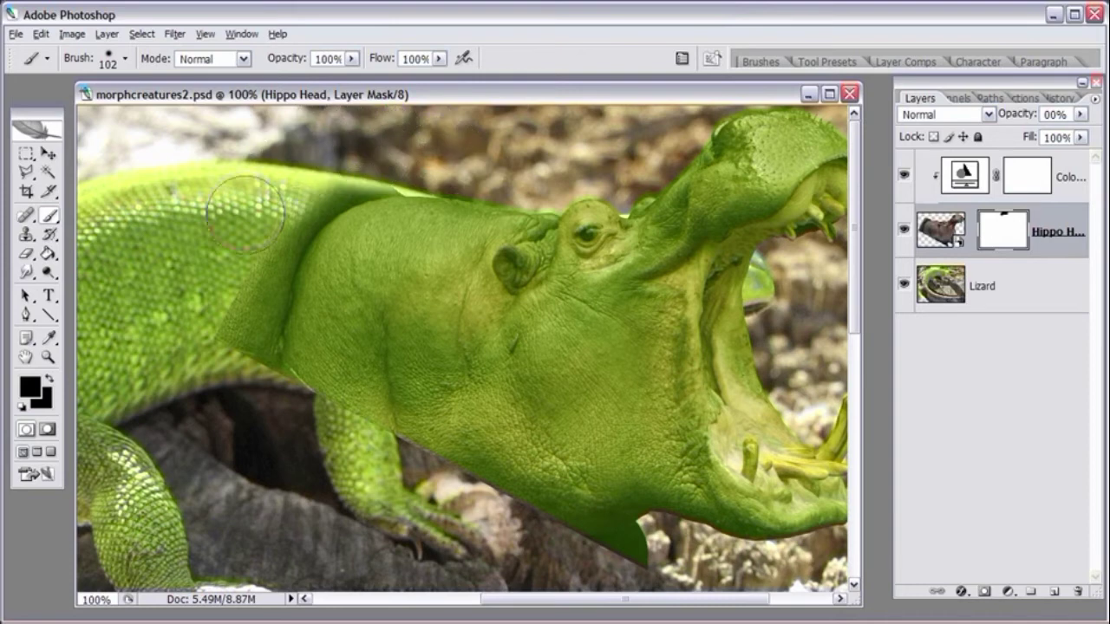
pyautogui.moveTo(215, 295)
pyautogui.mouseDown()
pyautogui.moveTo(205, 339)
pyautogui.moveTo(218, 377)
pyautogui.moveTo(245, 387)
pyautogui.mouseUp()
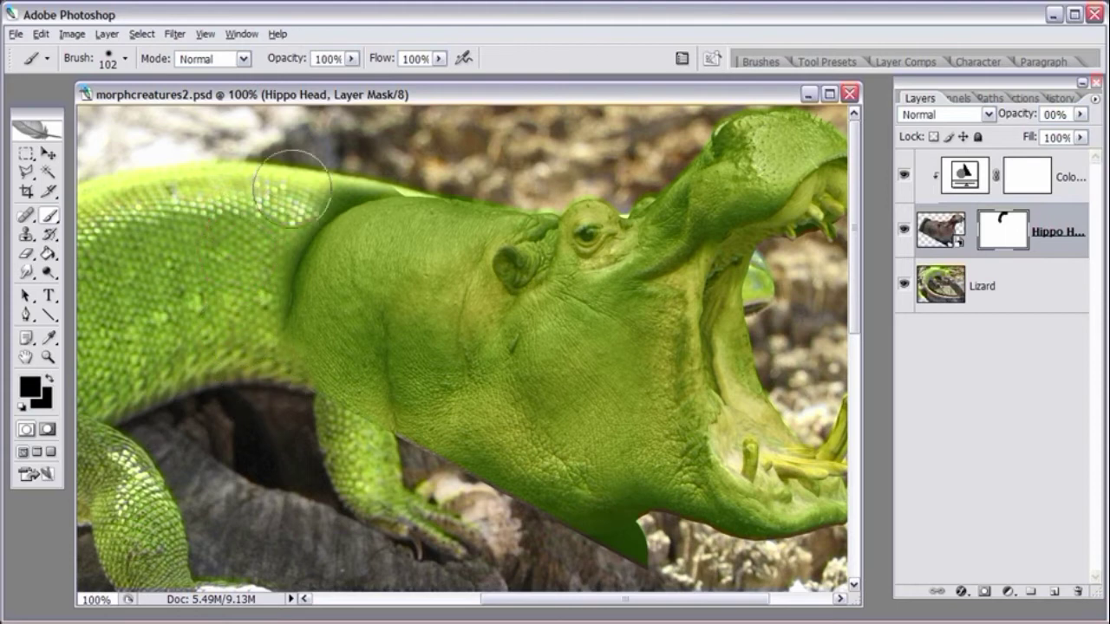
pyautogui.moveTo(425, 153)
pyautogui.mouseDown()
pyautogui.moveTo(348, 165)
pyautogui.moveTo(274, 218)
pyautogui.moveTo(256, 262)
pyautogui.moveTo(254, 250)
pyautogui.moveTo(243, 312)
pyautogui.moveTo(247, 284)
pyautogui.mouseUp()
pyautogui.moveTo(262, 254)
pyautogui.mouseDown()
pyautogui.moveTo(304, 286)
pyautogui.moveTo(299, 326)
pyautogui.mouseUp()
pyautogui.moveTo(339, 442)
pyautogui.mouseDown()
pyautogui.moveTo(307, 428)
pyautogui.moveTo(271, 345)
pyautogui.mouseUp()
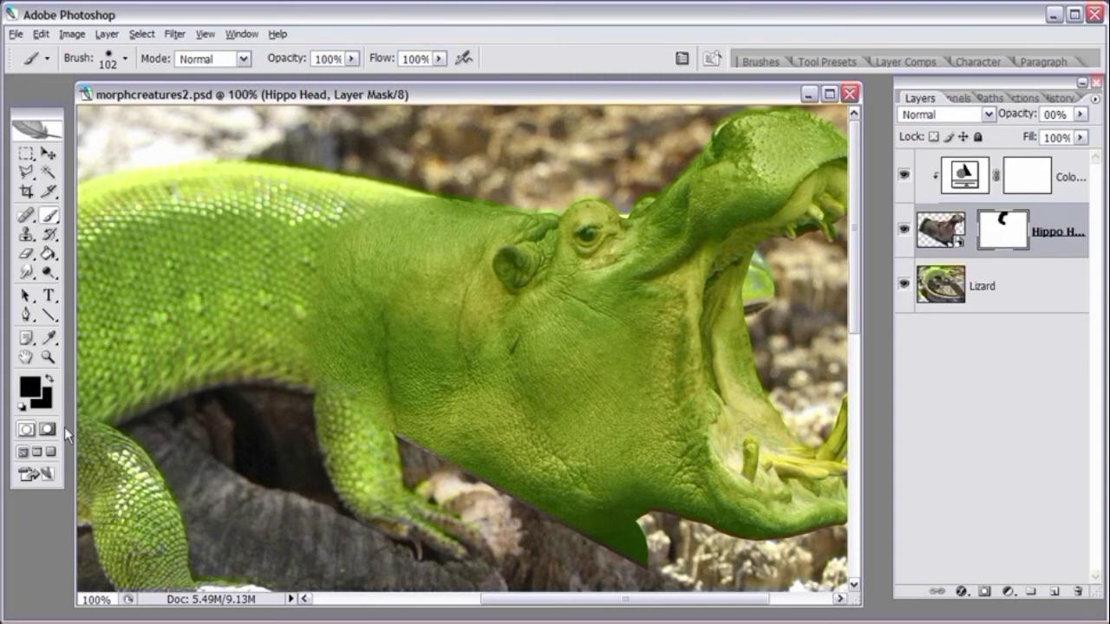
# Step: Switch the foreground colour to white and paint back part of the hippo's neck above the lizard's front leg
pyautogui.press('x')
pyautogui.press('x')
pyautogui.press('x')
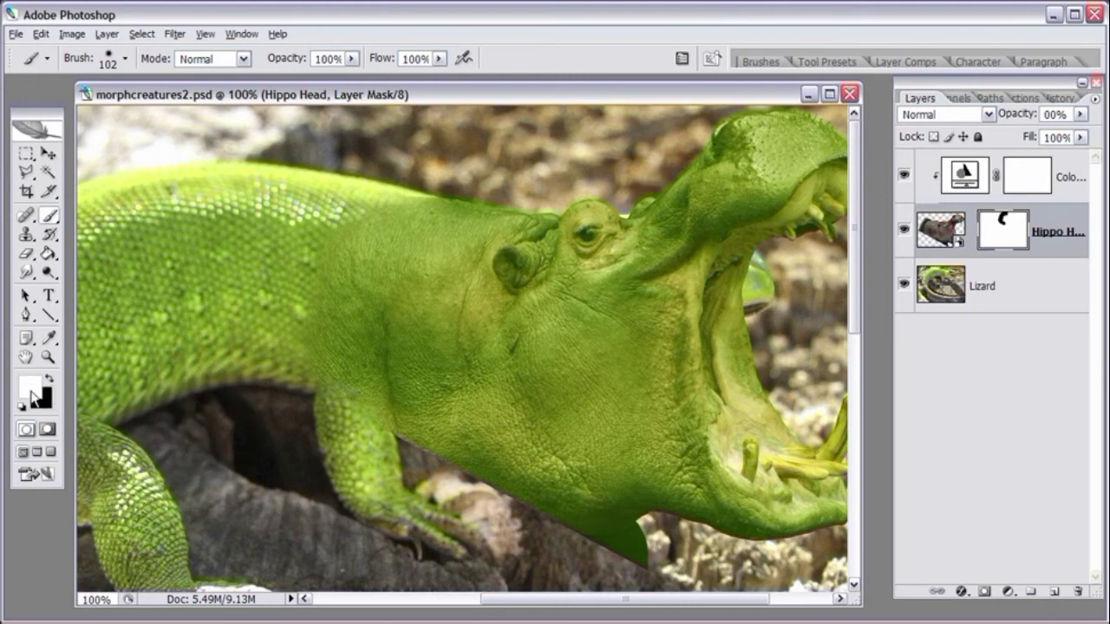
pyautogui.moveTo(320, 282)
pyautogui.mouseDown()
pyautogui.moveTo(365, 246)
pyautogui.moveTo(334, 291)
pyautogui.moveTo(320, 352)
pyautogui.moveTo(311, 330)
pyautogui.moveTo(328, 276)
pyautogui.moveTo(369, 238)
pyautogui.moveTo(327, 256)
pyautogui.moveTo(400, 252)
pyautogui.moveTo(400, 272)
pyautogui.moveTo(353, 286)
pyautogui.moveTo(351, 248)
pyautogui.moveTo(332, 217)
pyautogui.moveTo(354, 175)
pyautogui.moveTo(370, 173)
pyautogui.moveTo(339, 183)
pyautogui.moveTo(289, 258)
pyautogui.moveTo(267, 338)
pyautogui.moveTo(276, 401)
pyautogui.moveTo(285, 391)
pyautogui.moveTo(314, 421)
pyautogui.mouseUp()
# Step: Mask out the excess hippo edges with black along the top of the neck and beneath the throat and jaw
pyautogui.press('x')
pyautogui.moveTo(342, 169)
pyautogui.mouseDown()
pyautogui.moveTo(470, 154)
pyautogui.moveTo(495, 156)
pyautogui.moveTo(489, 169)
pyautogui.moveTo(460, 173)
pyautogui.moveTo(510, 175)
pyautogui.moveTo(472, 163)
pyautogui.moveTo(502, 170)
pyautogui.mouseUp()
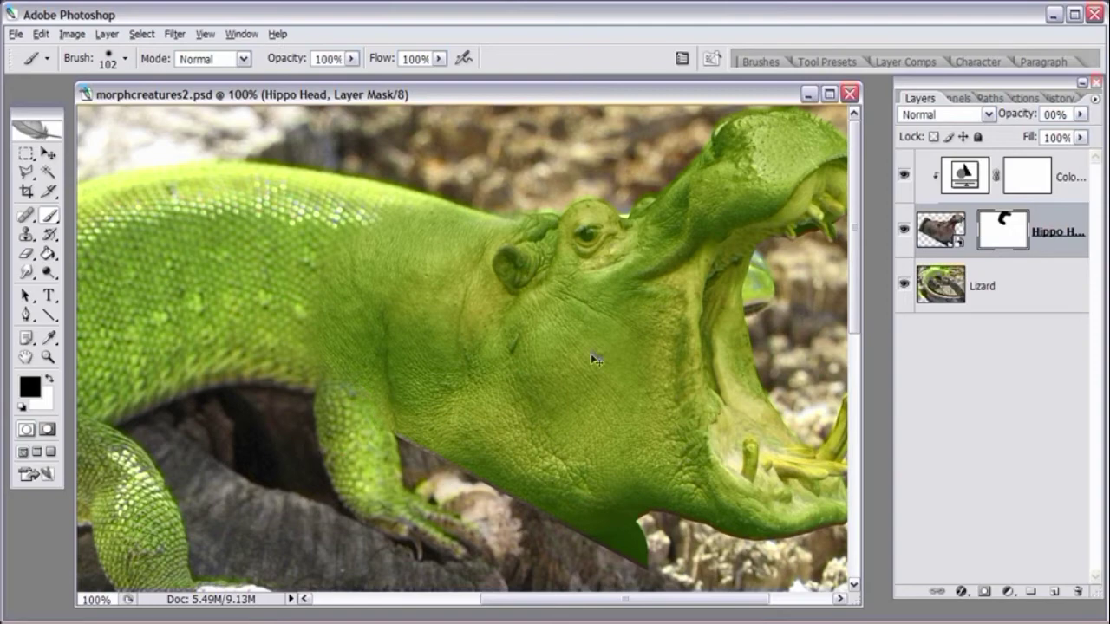
pyautogui.rightClick(512, 323)
pyautogui.press('Return')
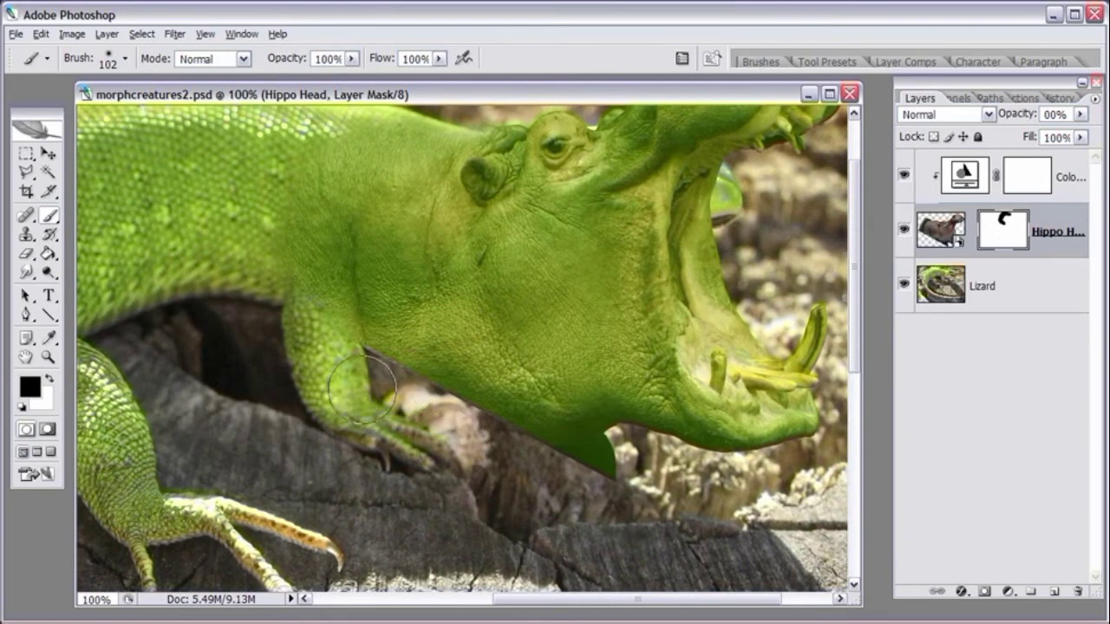
pyautogui.moveTo(360, 386)
pyautogui.mouseDown()
pyautogui.moveTo(421, 415)
pyautogui.moveTo(373, 388)
pyautogui.moveTo(380, 401)
pyautogui.moveTo(363, 389)
pyautogui.moveTo(500, 463)
pyautogui.moveTo(629, 480)
pyautogui.moveTo(591, 488)
pyautogui.moveTo(610, 477)
pyautogui.moveTo(517, 471)
pyautogui.moveTo(548, 462)
pyautogui.moveTo(512, 462)
pyautogui.moveTo(611, 458)
pyautogui.moveTo(497, 453)
pyautogui.moveTo(372, 390)
pyautogui.moveTo(475, 435)
pyautogui.mouseUp()
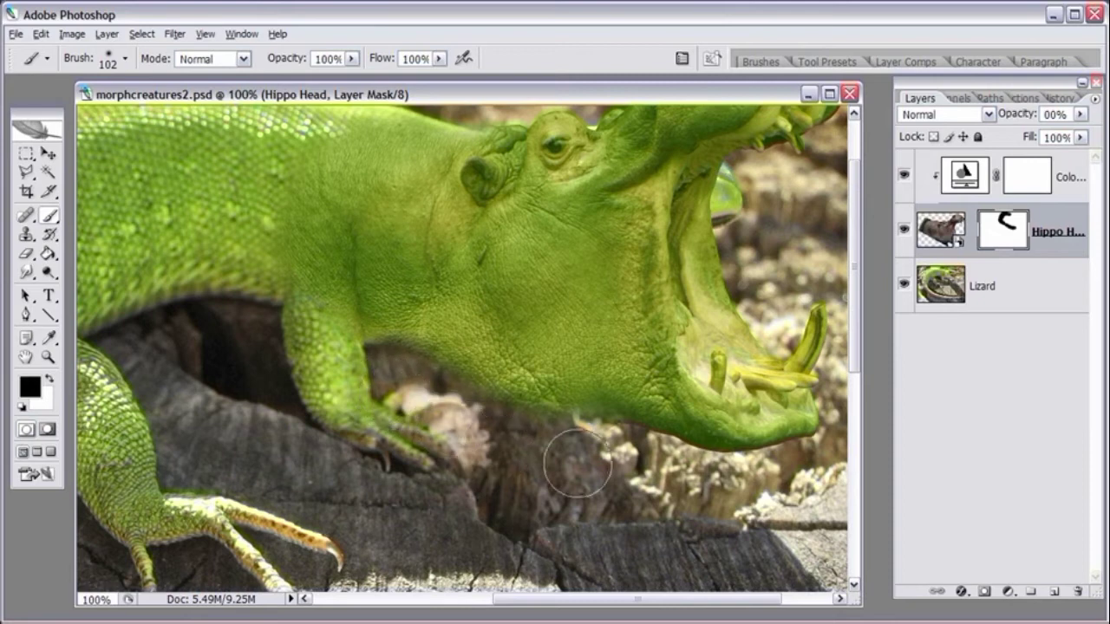
# Step: Raise the brush hardness to 63% and paint white on the mask to restore the edge of the hippo's throat and lower jaw
pyautogui.rightClick(611, 460)
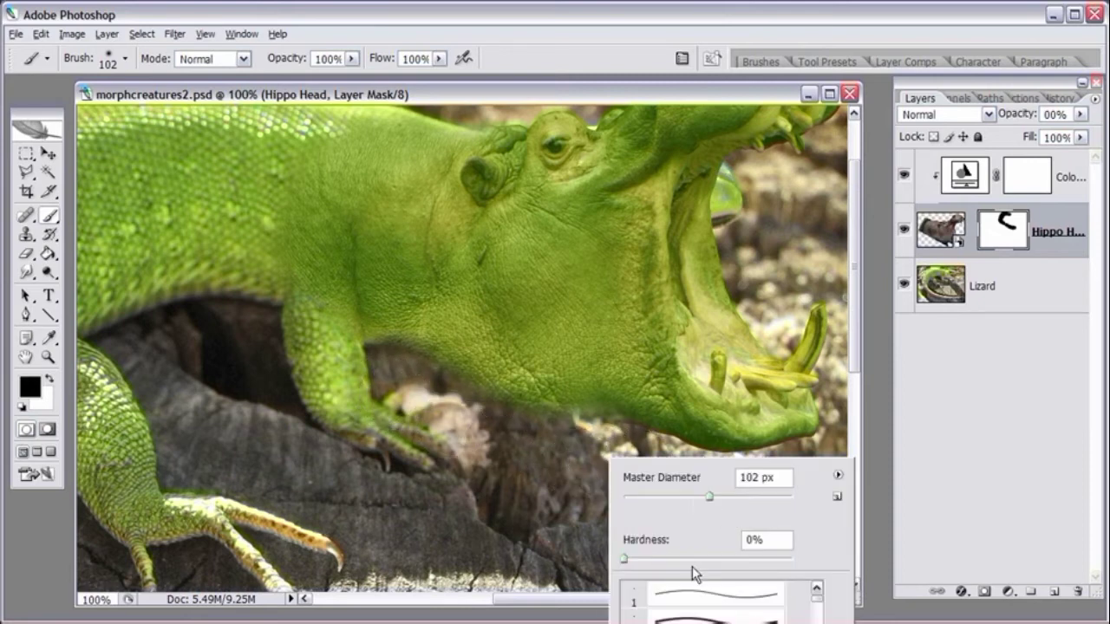
pyautogui.click(728, 559)
pyautogui.click(607, 102)
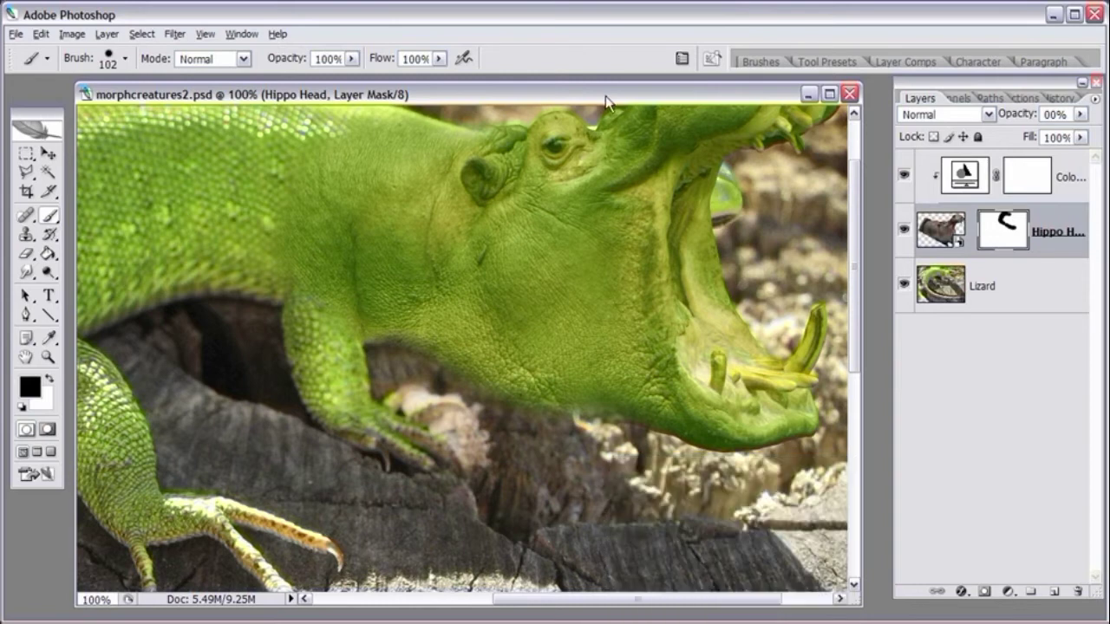
pyautogui.press('x')
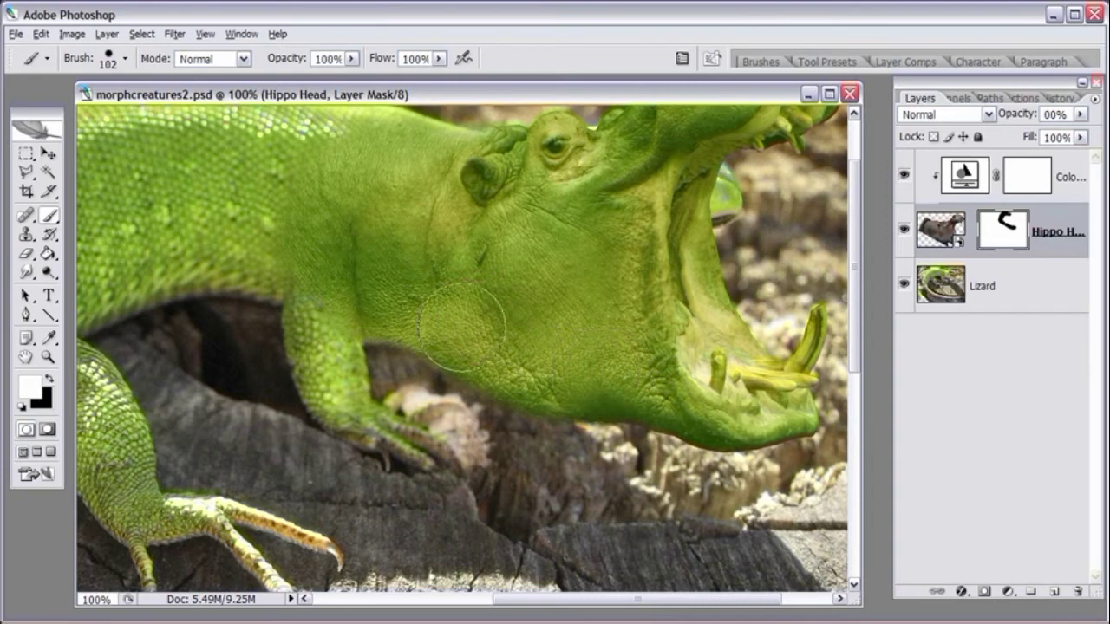
pyautogui.moveTo(577, 289); pyautogui.dragTo(567, 322)
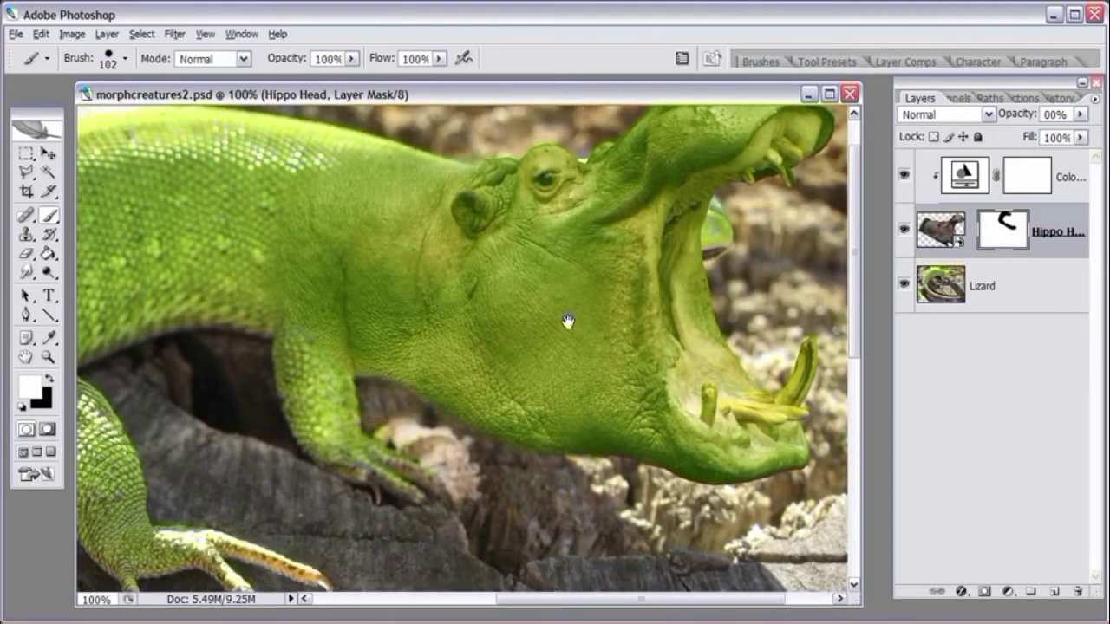
pyautogui.hotkey('ctrl', '-')
pyautogui.hotkey('ctrl', '-')
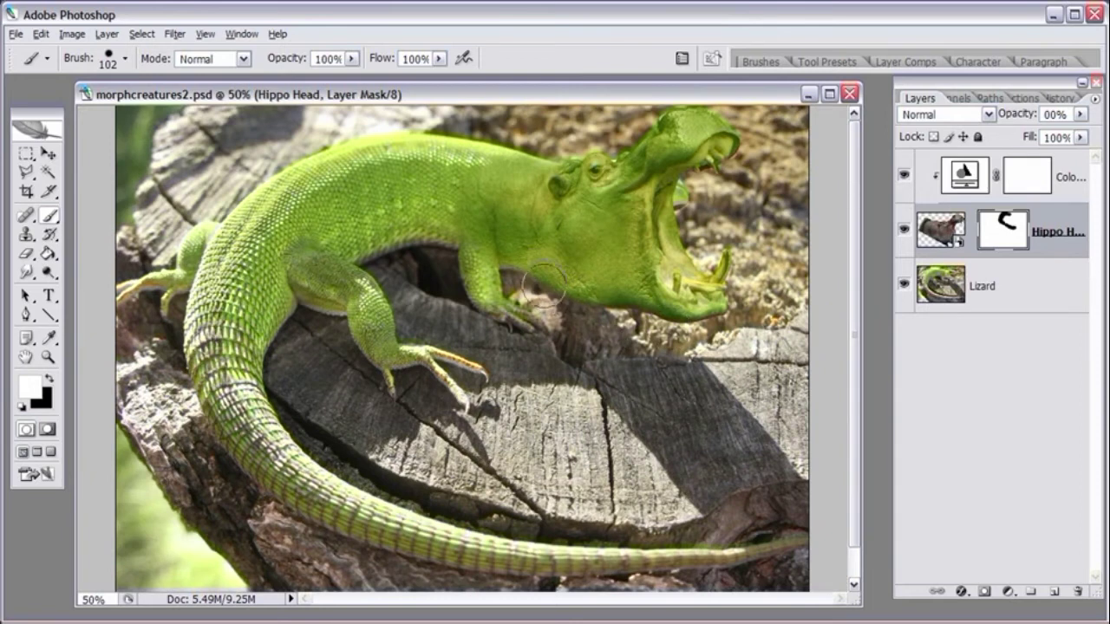
pyautogui.hotkey('ctrl', '+')
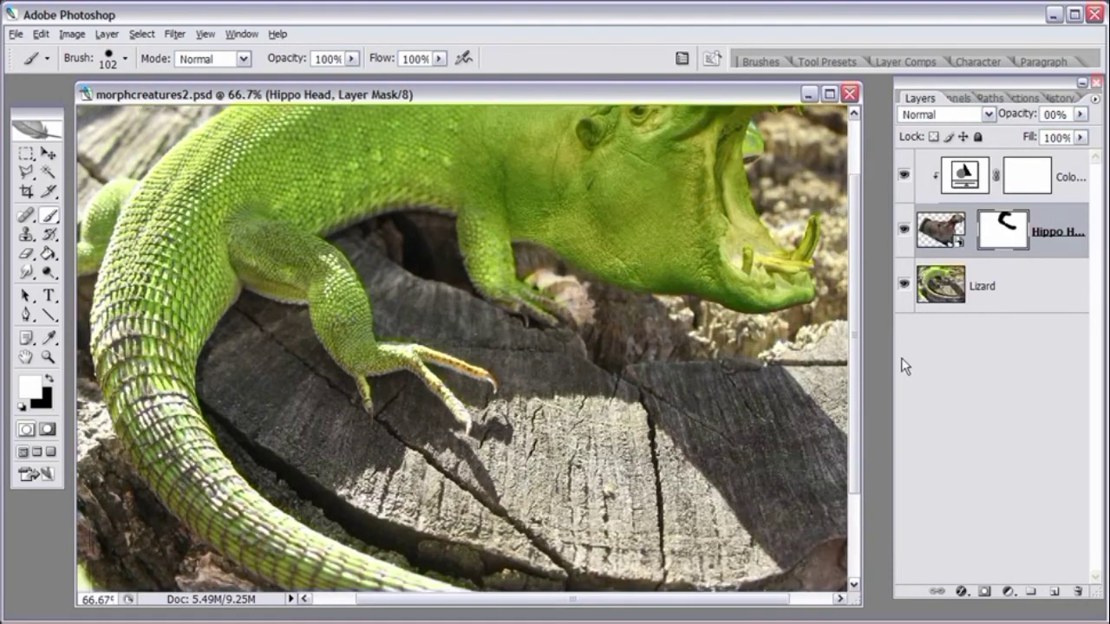
pyautogui.scroll(2, 860, 272)
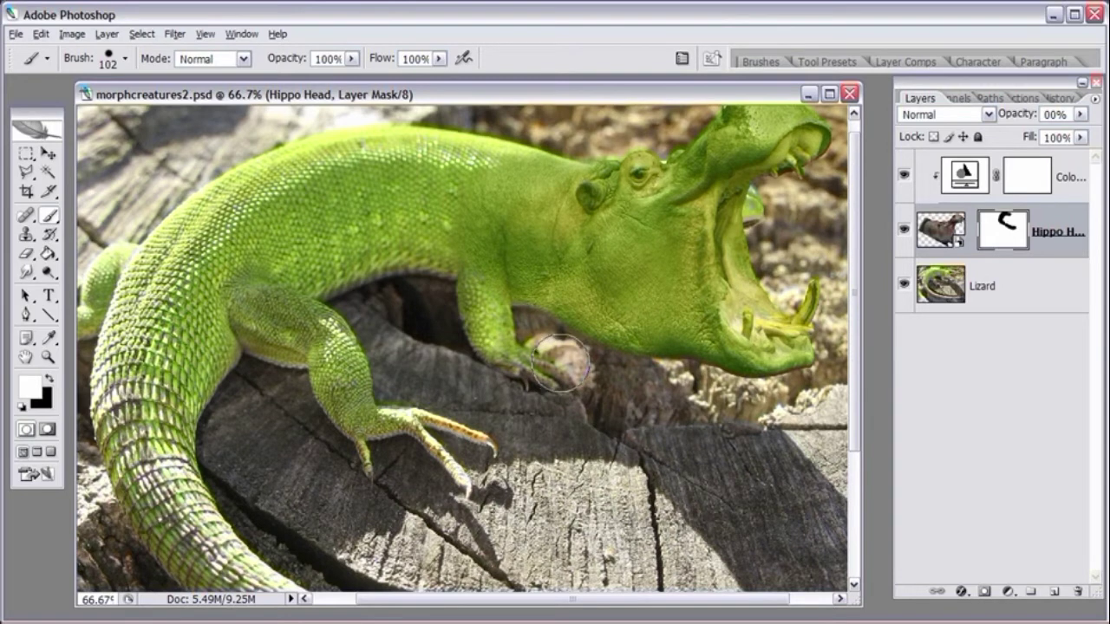
# Step: Switch to black, set the brush hardness to 0% and soften the mask edge along the underside of the hippo's throat
pyautogui.press('x')
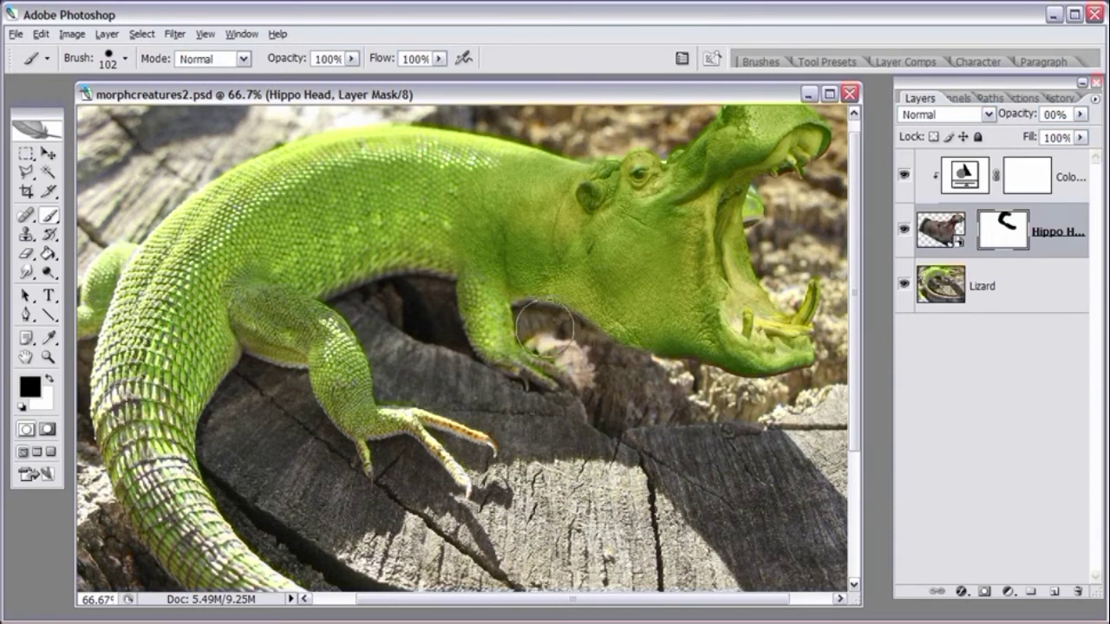
pyautogui.rightClick(555, 351)
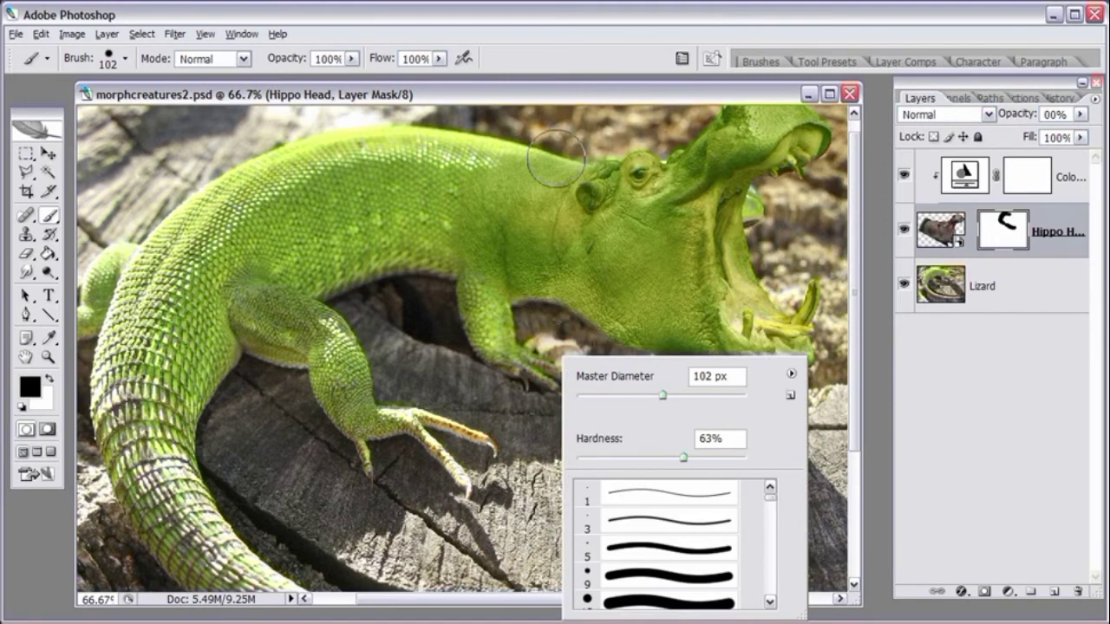
pyautogui.click(575, 302)
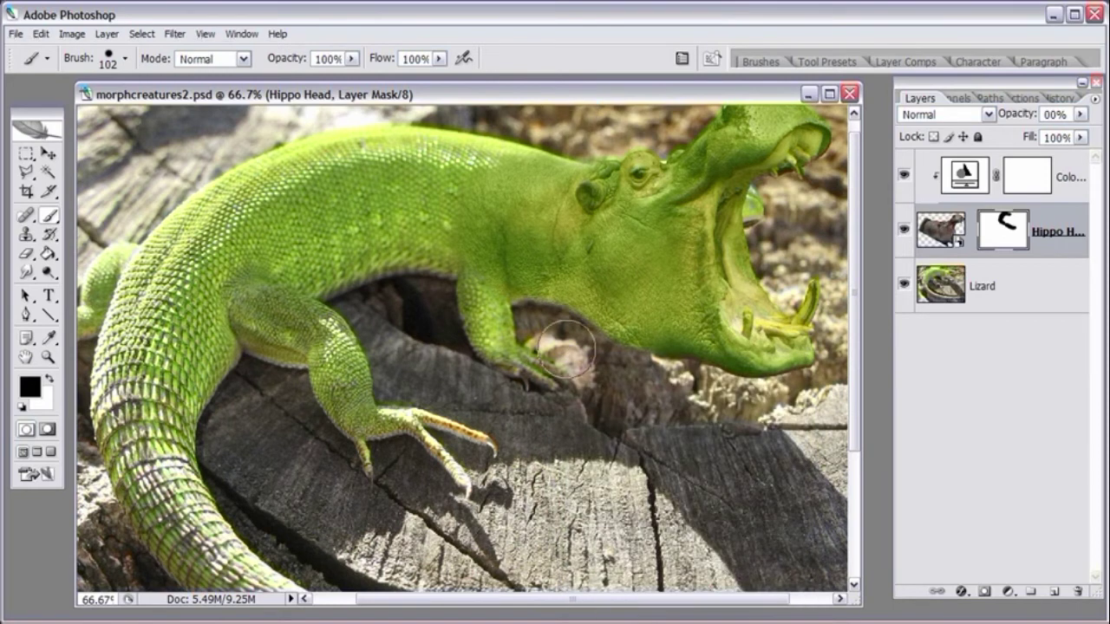
pyautogui.rightClick(598, 356)
pyautogui.moveTo(655, 472); pyautogui.dragTo(613, 468)
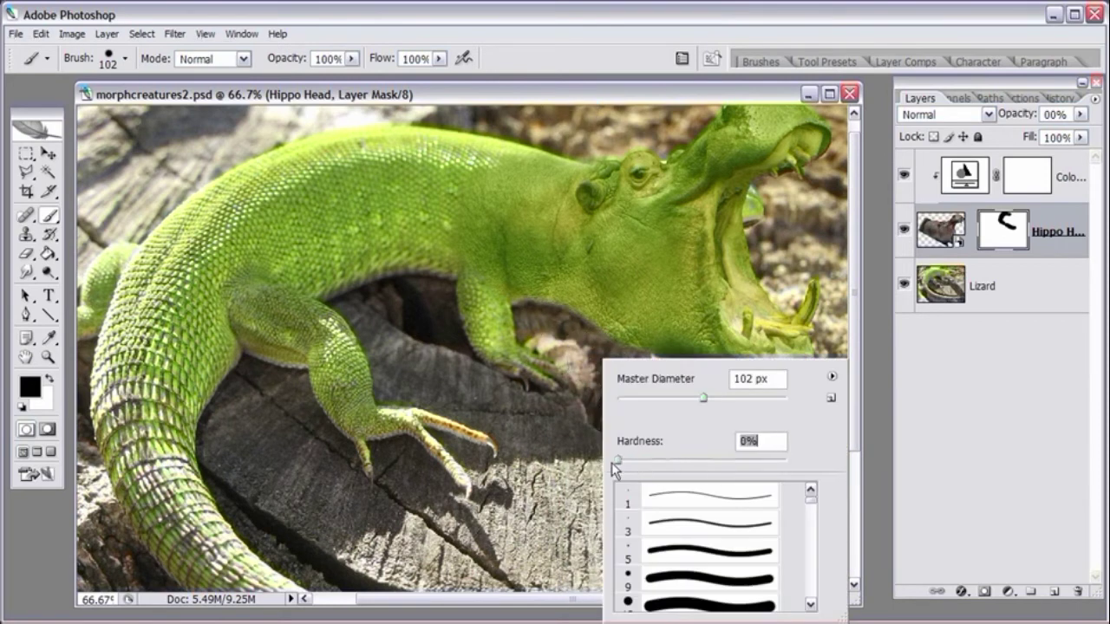
pyautogui.click(619, 76)
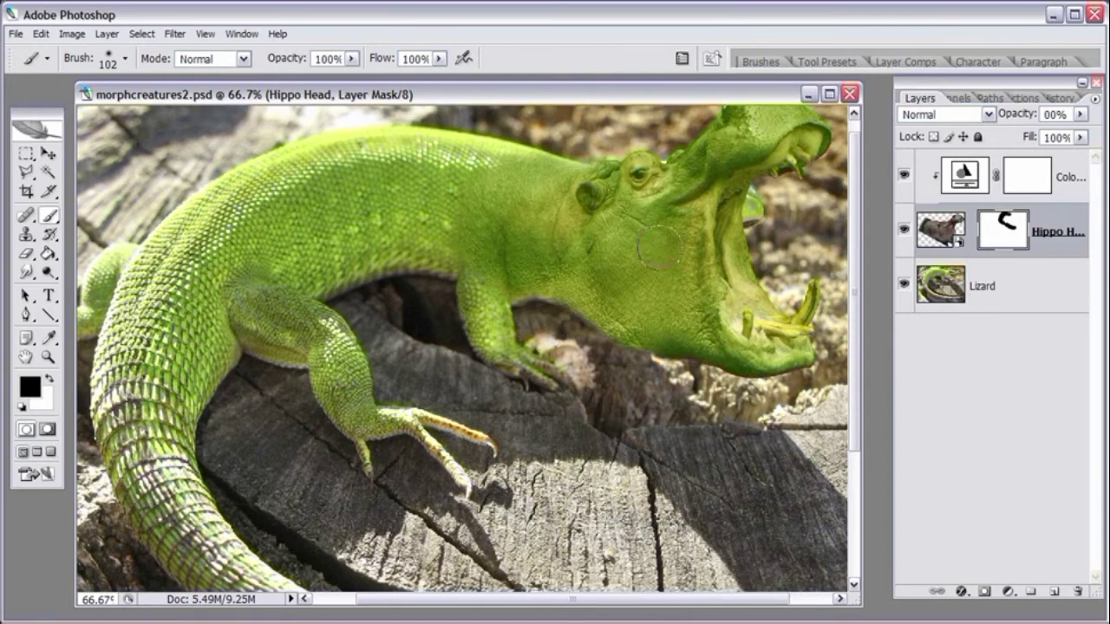
pyautogui.moveTo(518, 319)
pyautogui.mouseDown()
pyautogui.moveTo(566, 321)
pyautogui.moveTo(564, 330)
pyautogui.moveTo(511, 308)
pyautogui.moveTo(613, 366)
pyautogui.moveTo(581, 354)
pyautogui.moveTo(645, 371)
pyautogui.mouseUp()
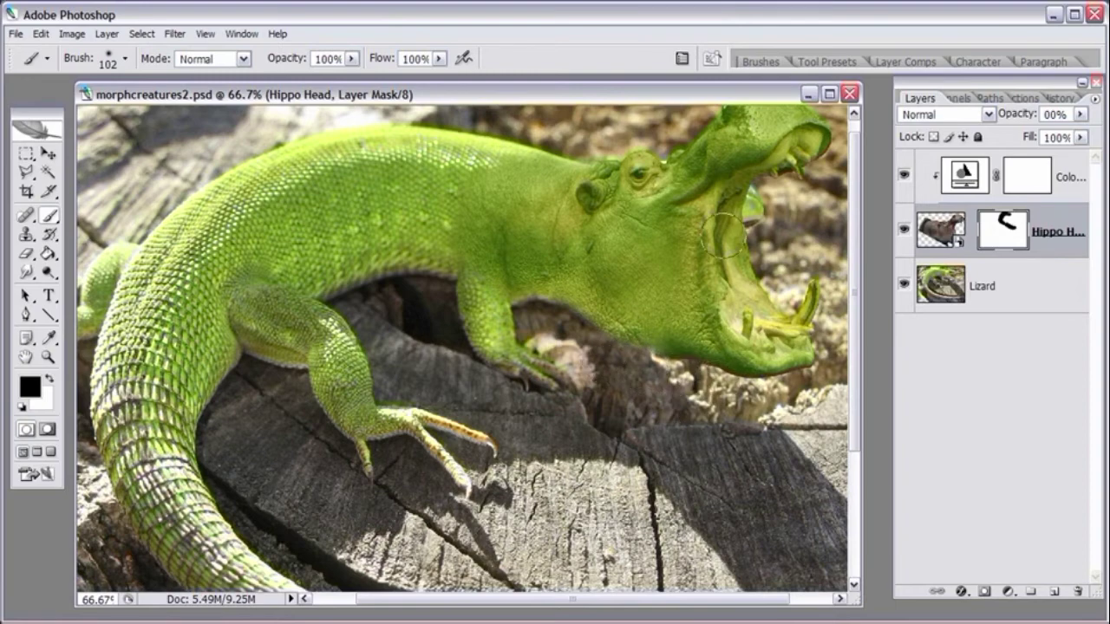
# Step: Switch to white, reduce the brush diameter to 66 px and paint back the hippo's lower edge between throat and jaw
pyautogui.hotkey('ctrl', '-')
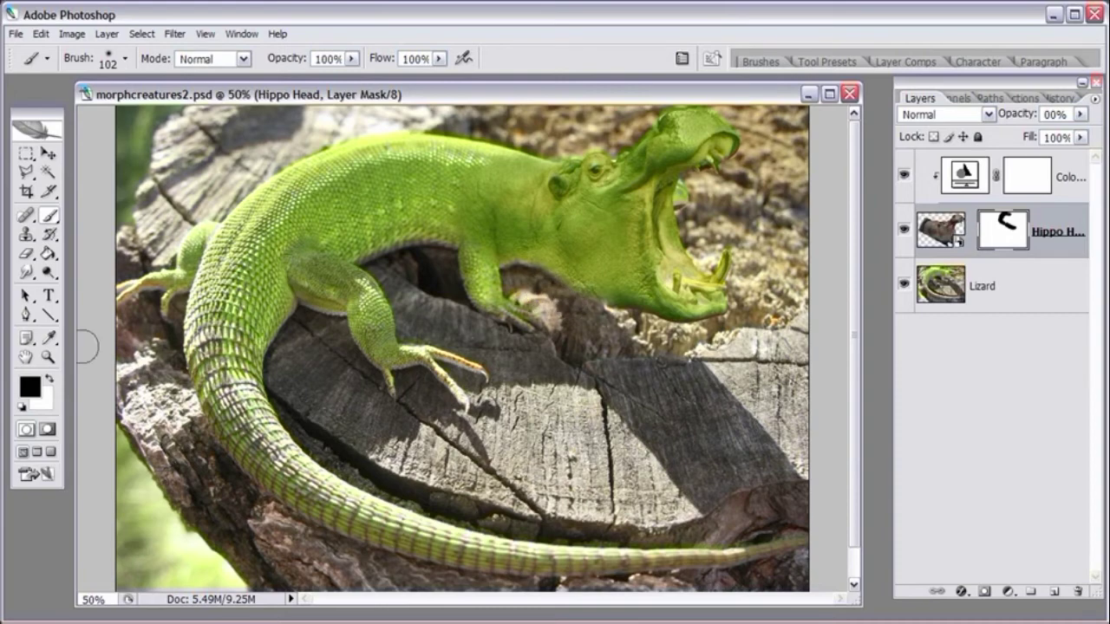
pyautogui.click(48, 358)
pyautogui.click(581, 296)
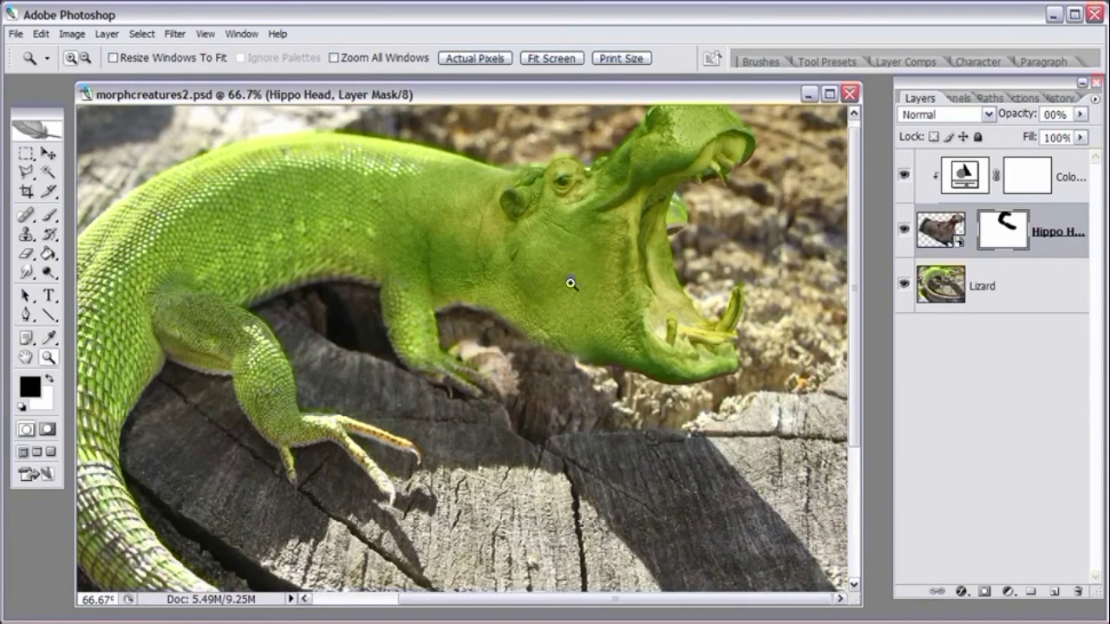
pyautogui.click(559, 350)
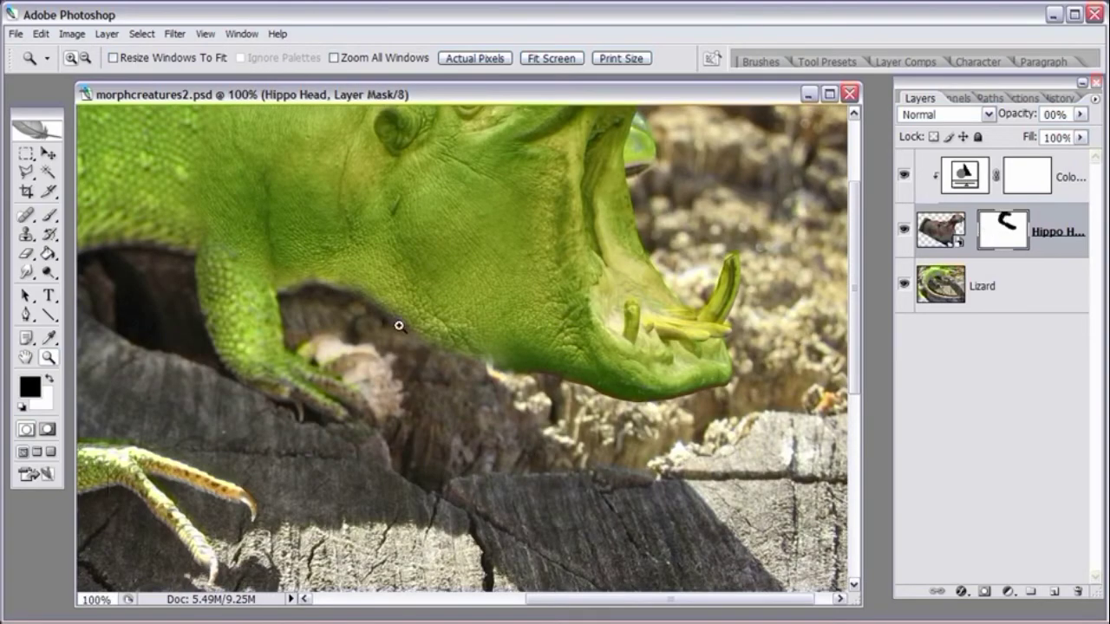
pyautogui.press('x')
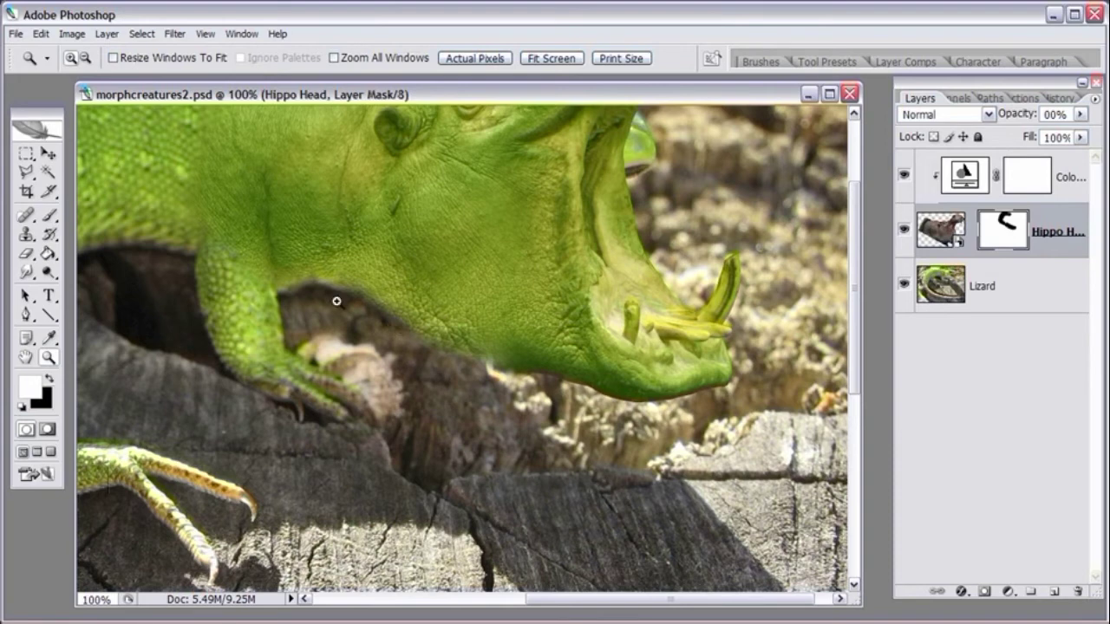
pyautogui.rightClick(392, 270)
pyautogui.click(436, 102)
pyautogui.click(49, 217)
pyautogui.rightClick(460, 309)
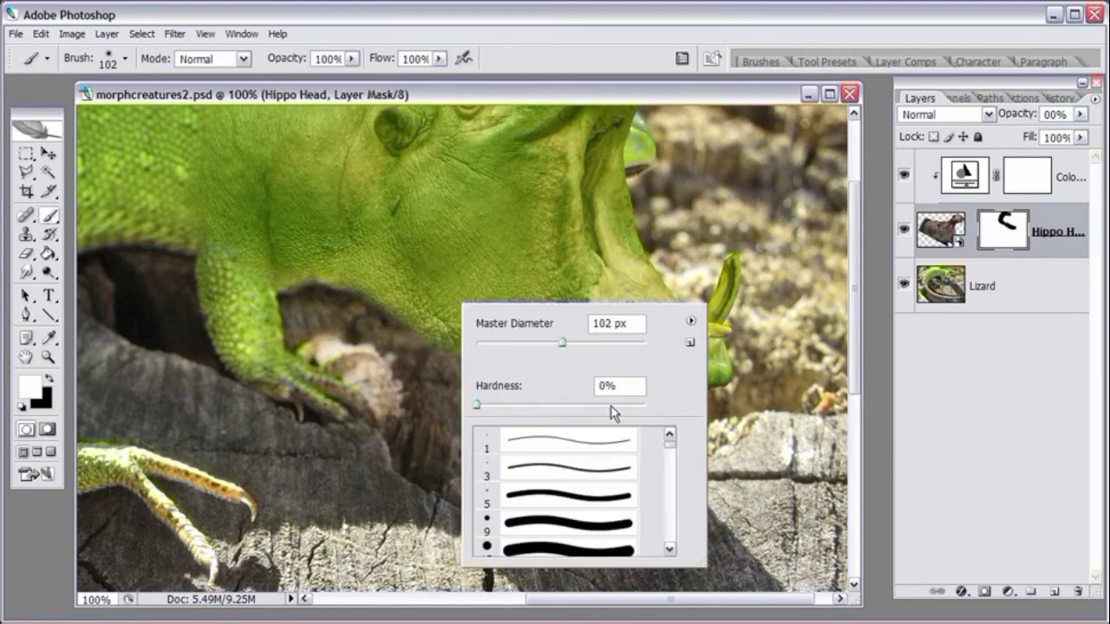
pyautogui.click(520, 343)
pyautogui.press('Return')
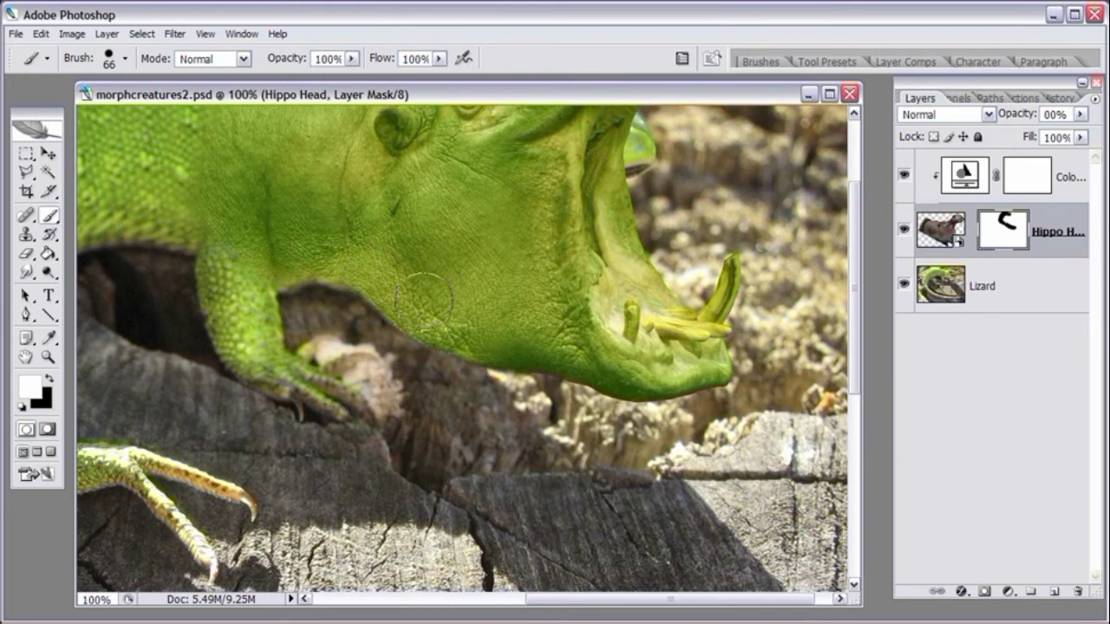
# Step: Try painting white with a softer brush just beneath the hippo's throat, and undo the stroke
pyautogui.rightClick(479, 301)
pyautogui.moveTo(622, 416)
pyautogui.mouseDown()
pyautogui.moveTo(552, 408)
pyautogui.moveTo(630, 408)
pyautogui.mouseUp()
pyautogui.click(519, 90)
pyautogui.moveTo(464, 392)
pyautogui.mouseDown()
pyautogui.moveTo(435, 376)
pyautogui.moveTo(490, 377)
pyautogui.mouseUp()
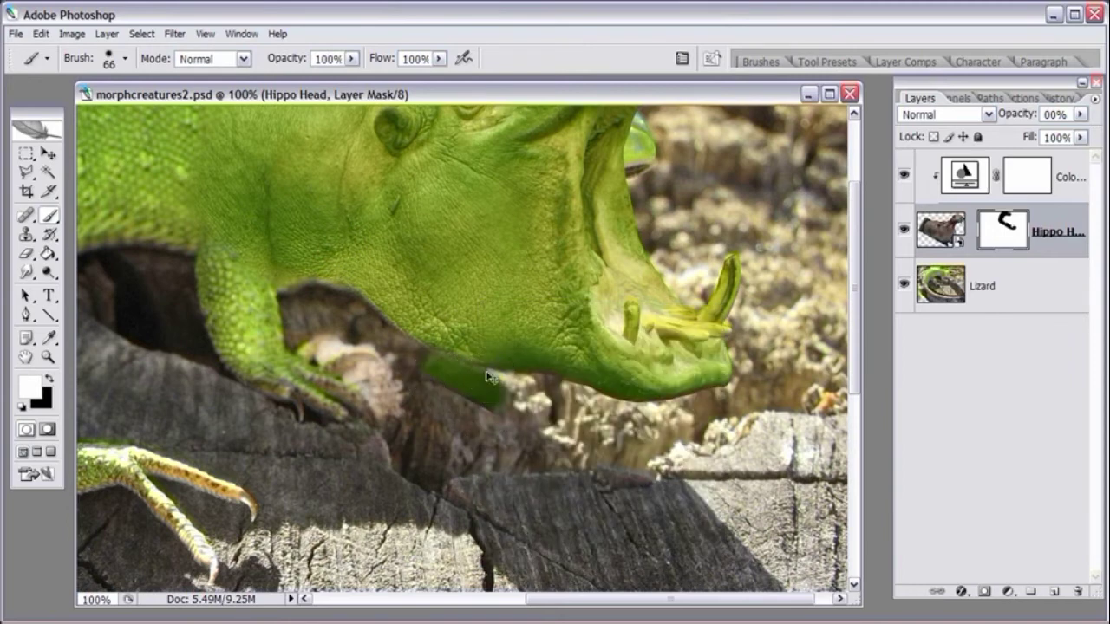
pyautogui.hotkey('ctrl', 'z')
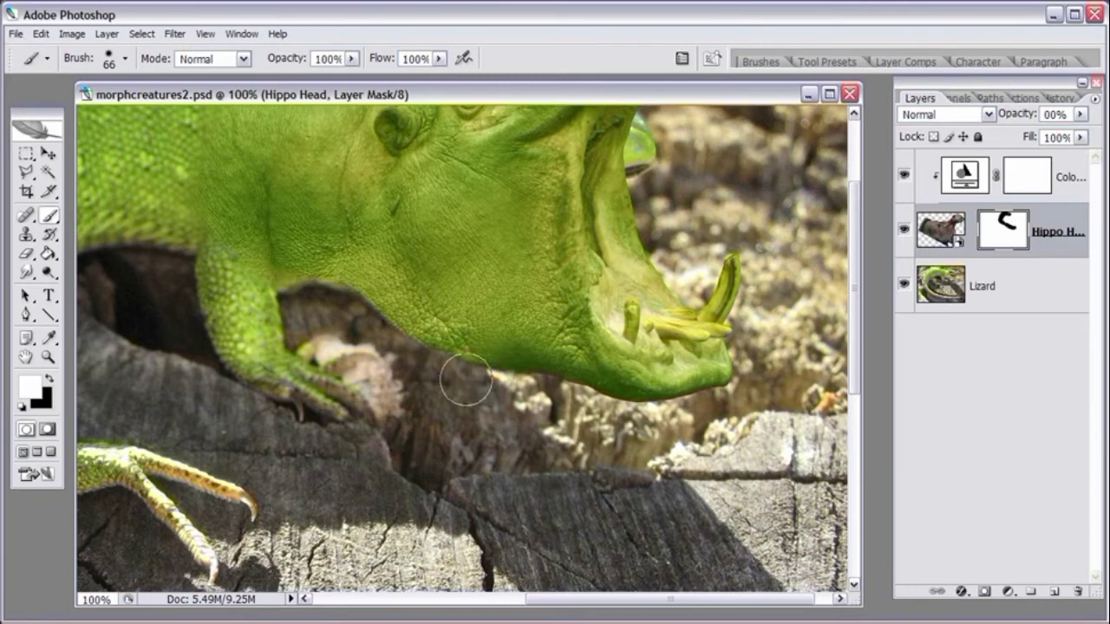
# Step: Switch the foreground colour to black and refine the mask edge under the hippo's jaw with a 66 px, 31% hardness brush
pyautogui.press('x')
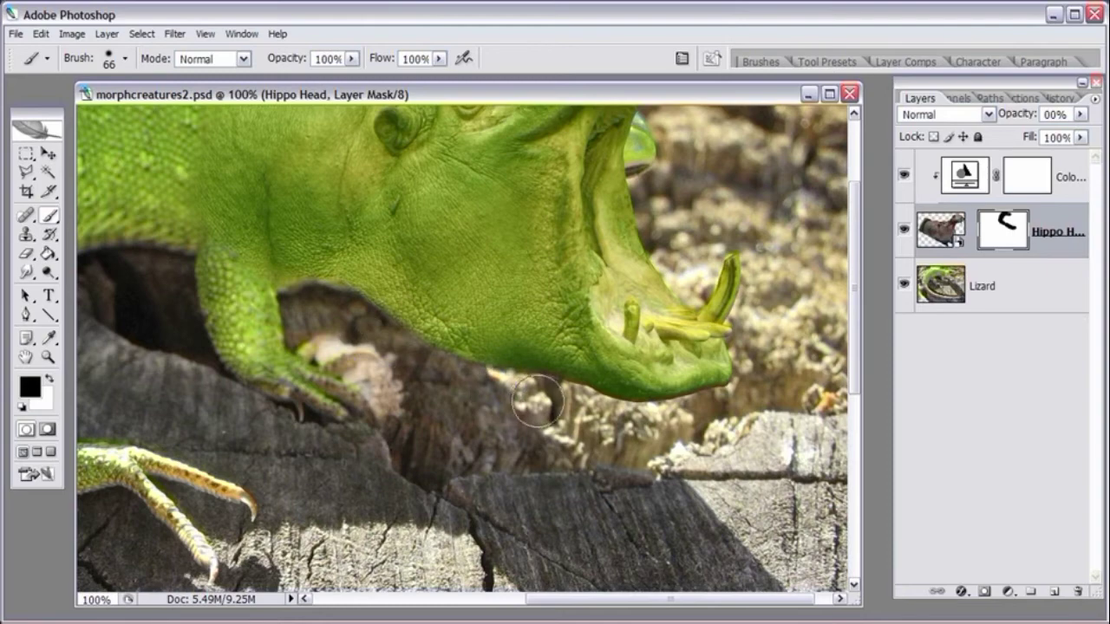
pyautogui.rightClick(542, 374)
pyautogui.click(581, 97)
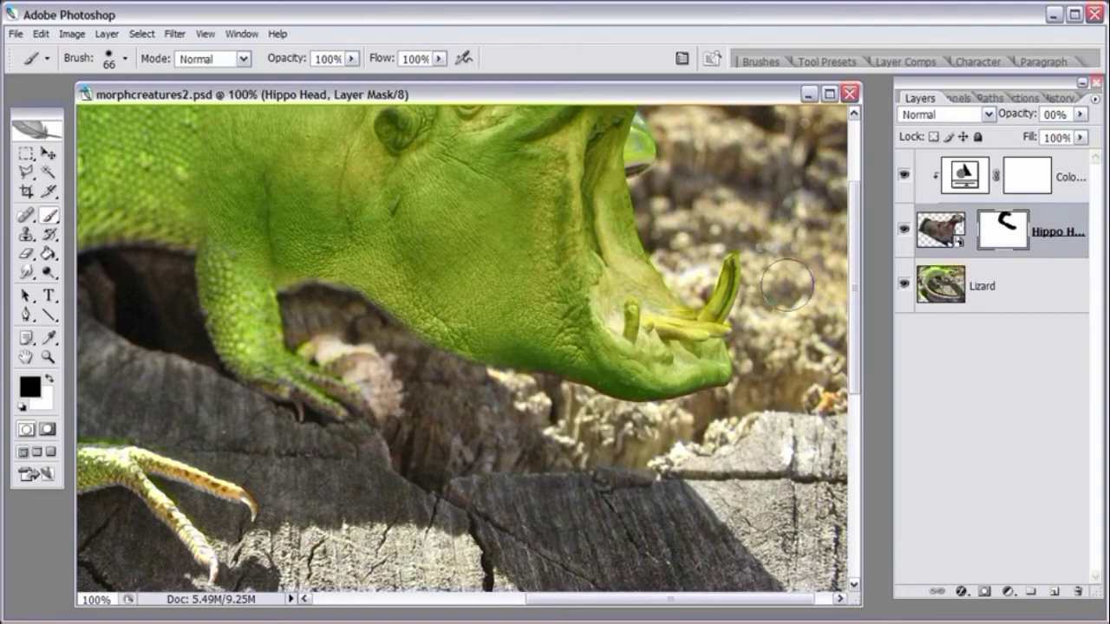
pyautogui.moveTo(855, 265); pyautogui.dragTo(852, 212)
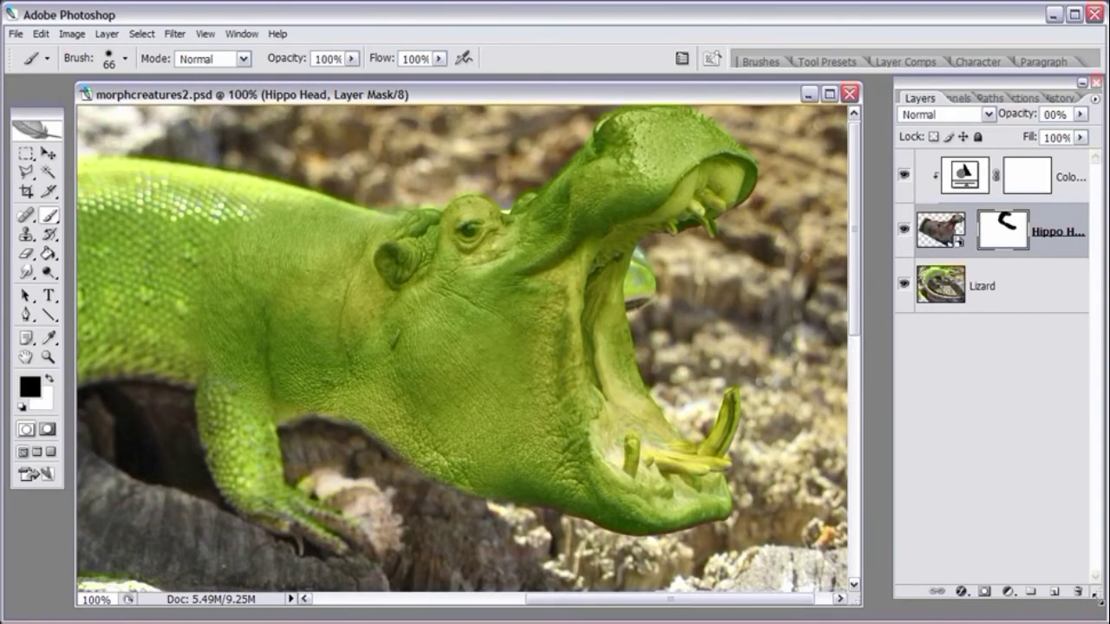
pyautogui.hotkey('ctrl', '-')
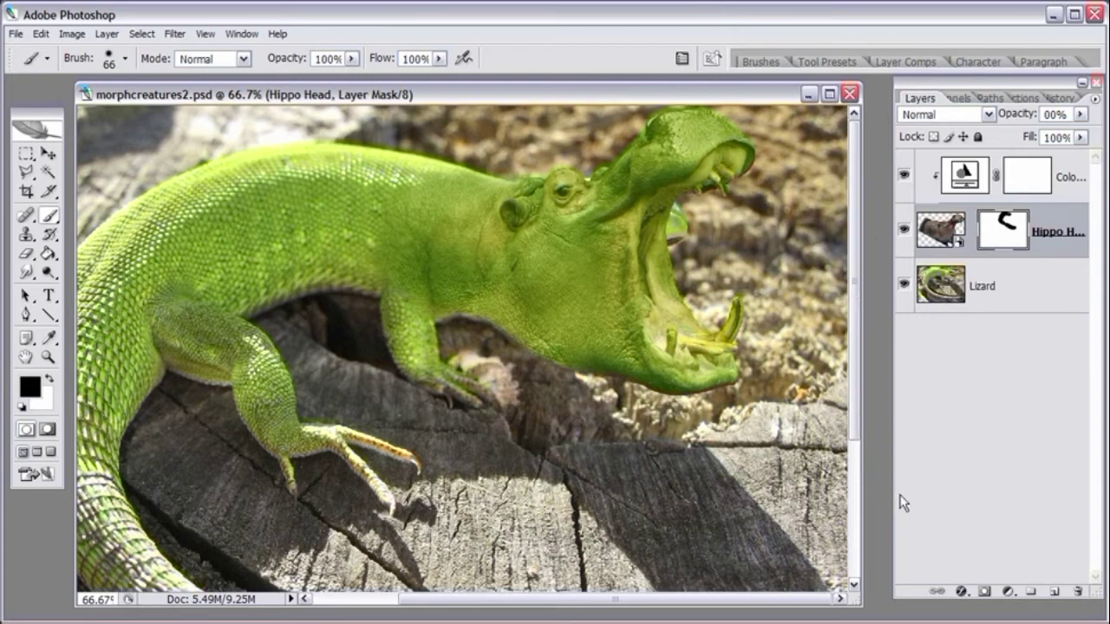
# Step: Reduce the brush diameter to 28 px for detailed mask work around the top of the hippo's ear
pyautogui.click(47, 356)
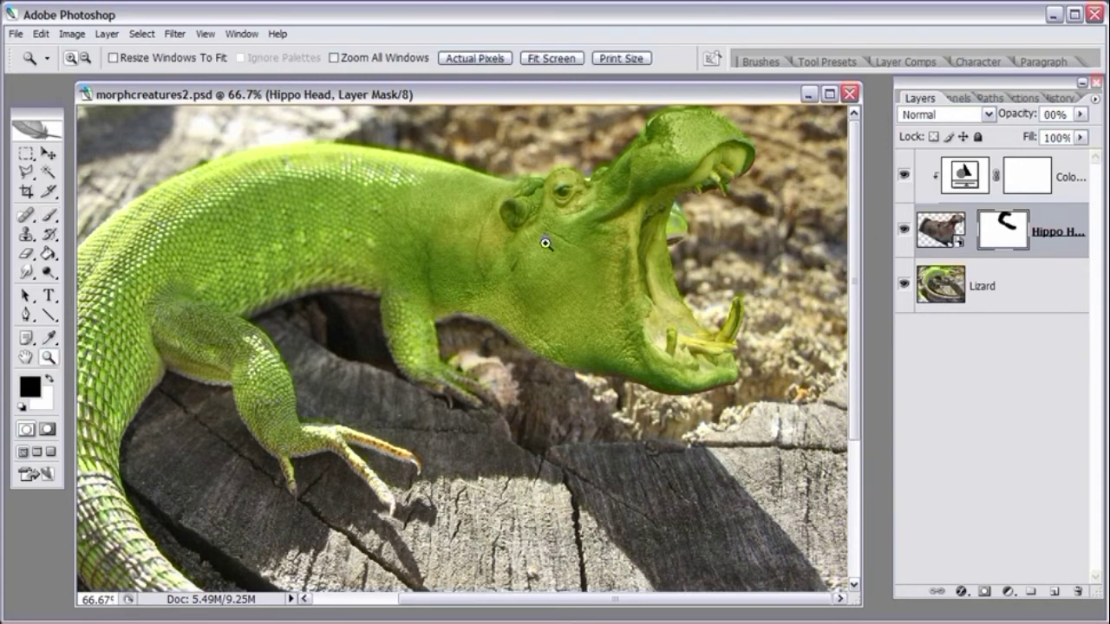
pyautogui.click(520, 188)
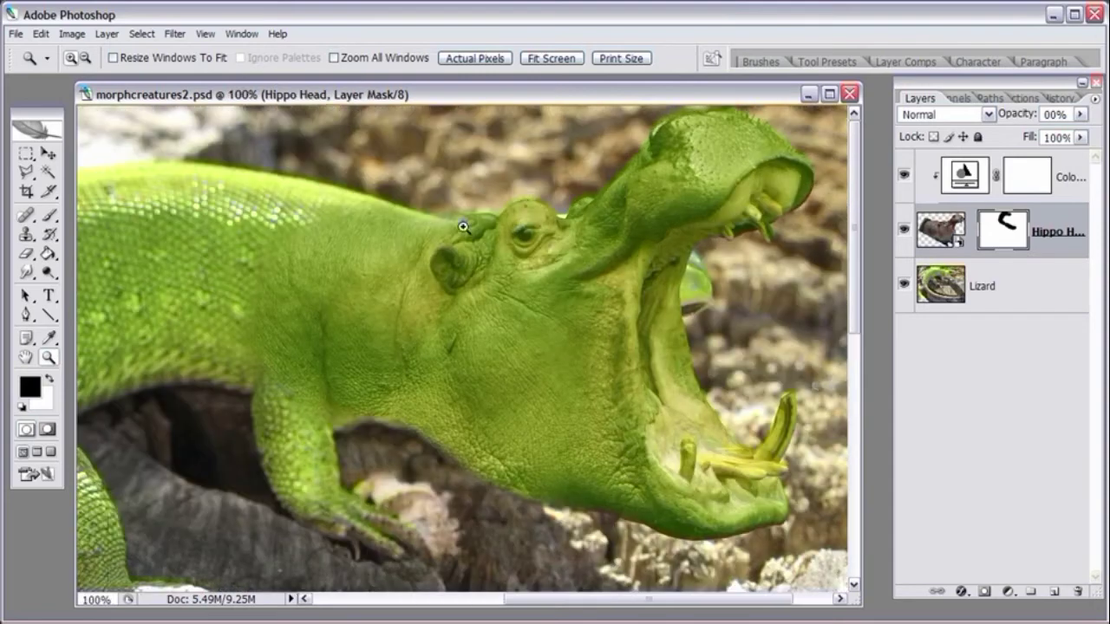
pyautogui.click(464, 227)
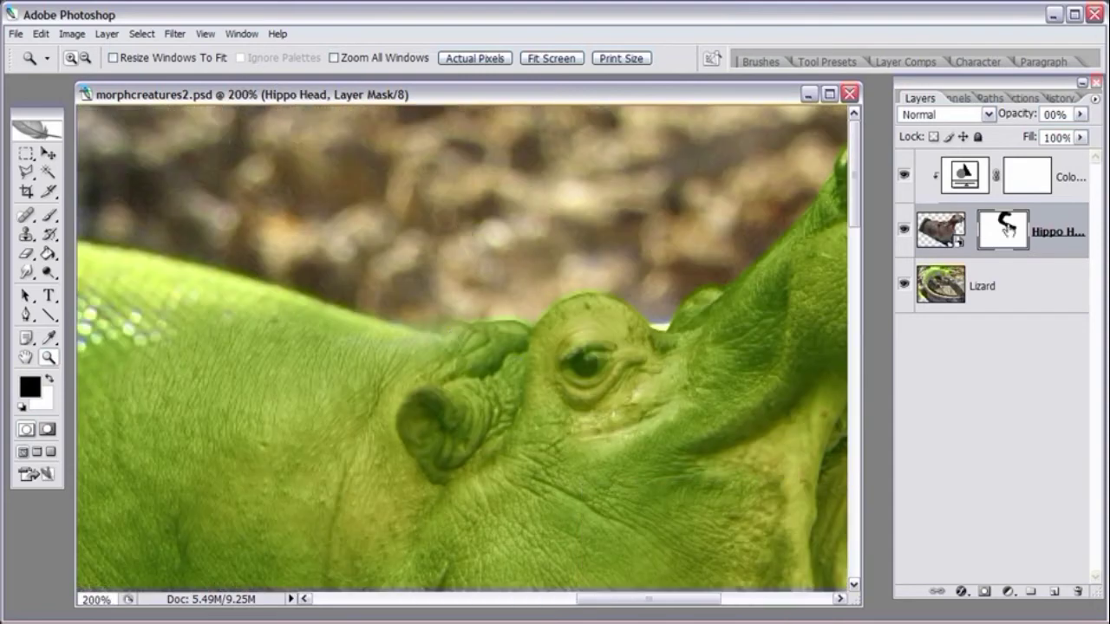
pyautogui.press('b')
pyautogui.rightClick(475, 377)
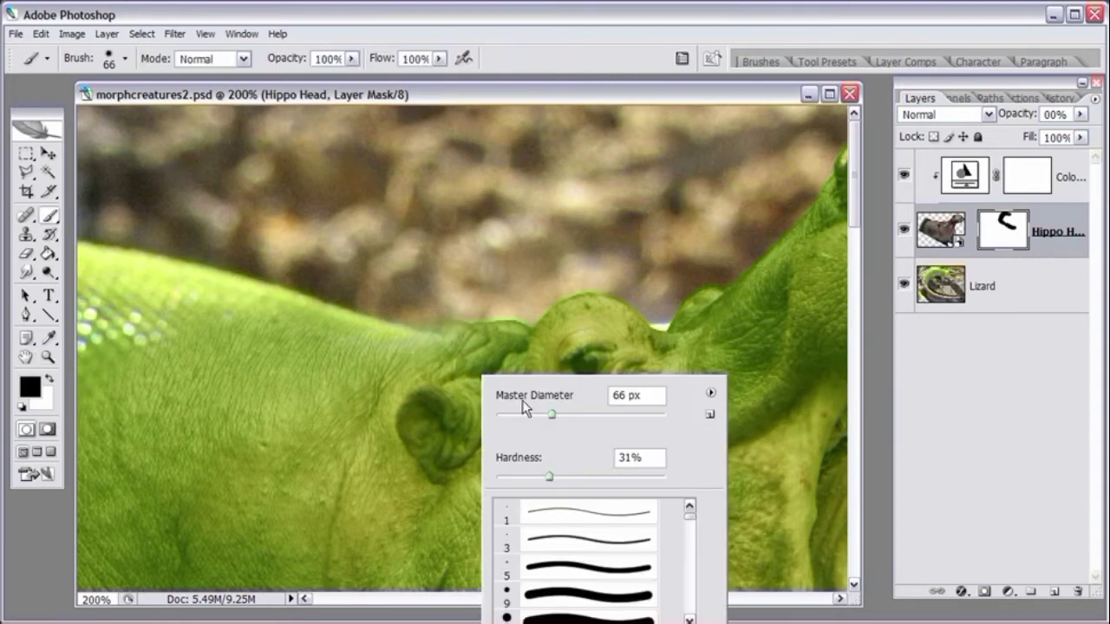
pyautogui.click(519, 415)
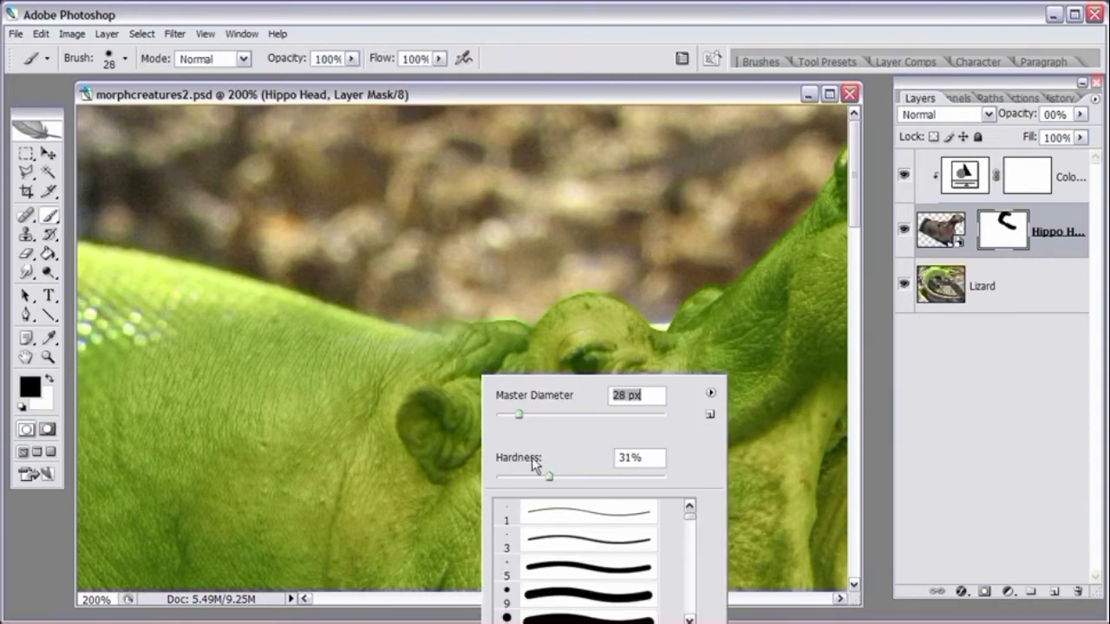
pyautogui.press('Tab')
pyautogui.write('100')
pyautogui.press('Return')
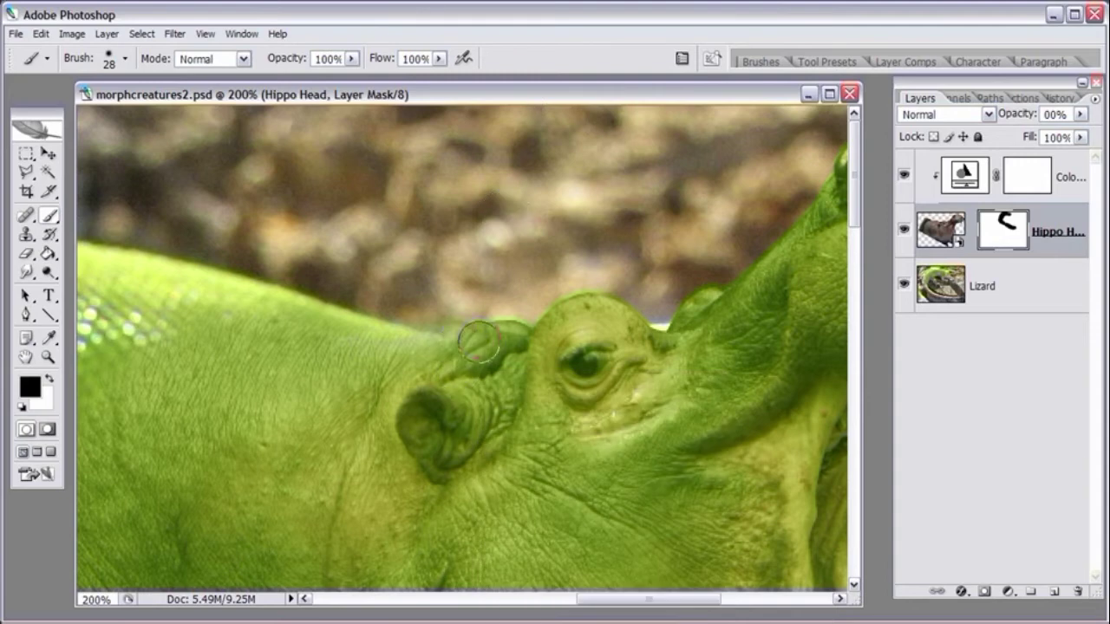
# Step: Paint white on the mask along the top of the hippo's neck behind the ear, and switch the foreground colour back to black
pyautogui.press('x')
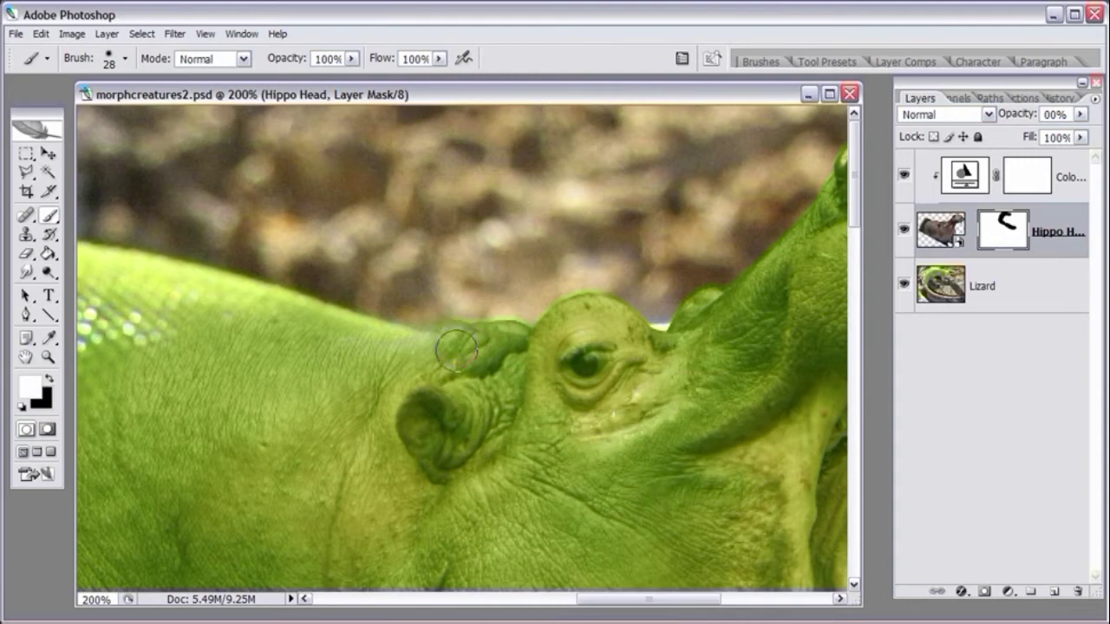
pyautogui.moveTo(457, 347)
pyautogui.mouseDown()
pyautogui.moveTo(416, 339)
pyautogui.moveTo(477, 328)
pyautogui.moveTo(404, 331)
pyautogui.moveTo(459, 348)
pyautogui.moveTo(473, 326)
pyautogui.moveTo(341, 322)
pyautogui.moveTo(364, 334)
pyautogui.mouseUp()
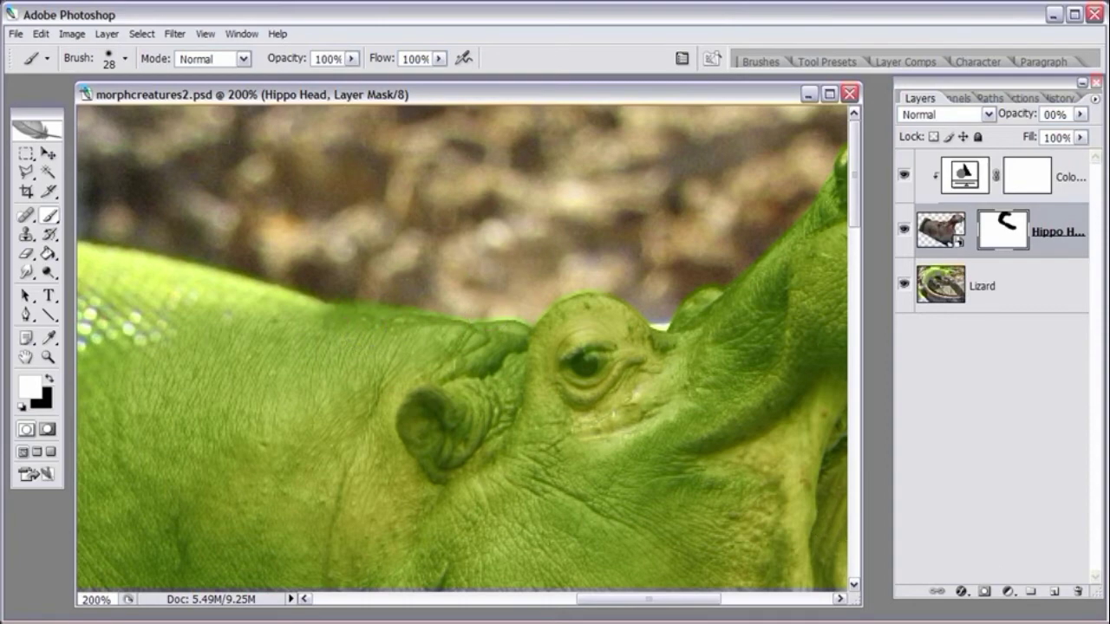
pyautogui.hotkey('ctrl', '-')
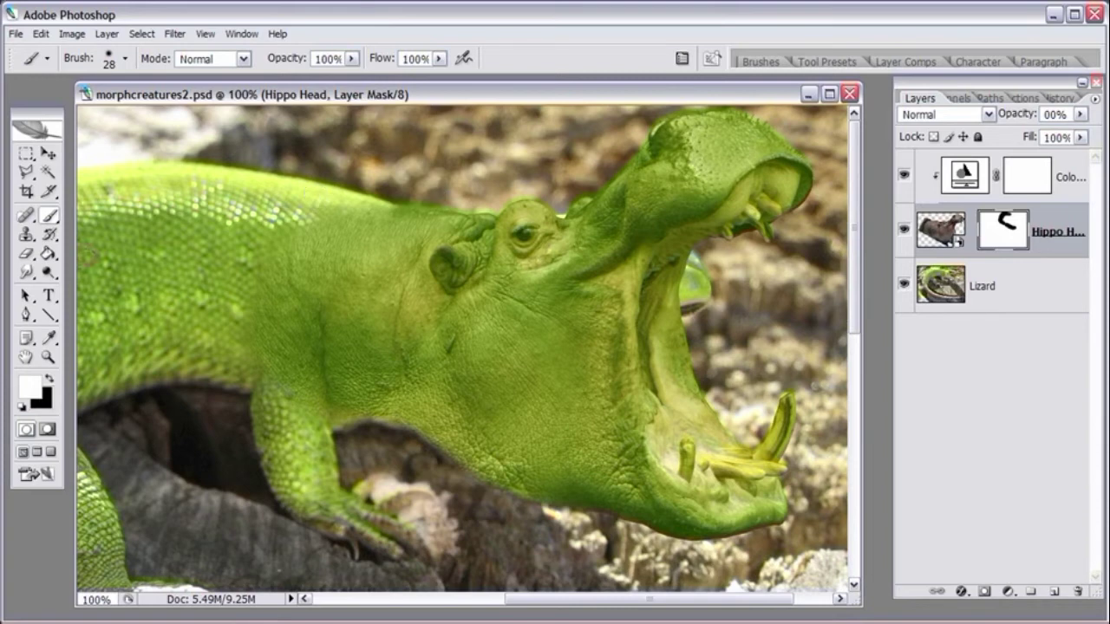
pyautogui.press('x')
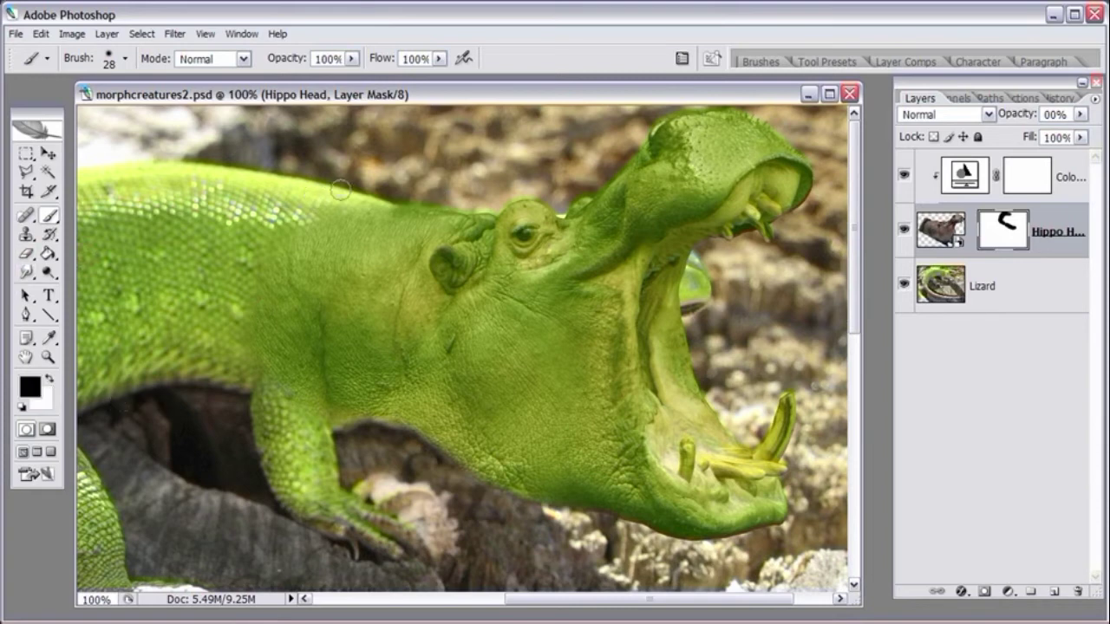
# Step: Fine-tune the hardness of the mask brush for detail work along the top of the hippo's neck
pyautogui.press('z')
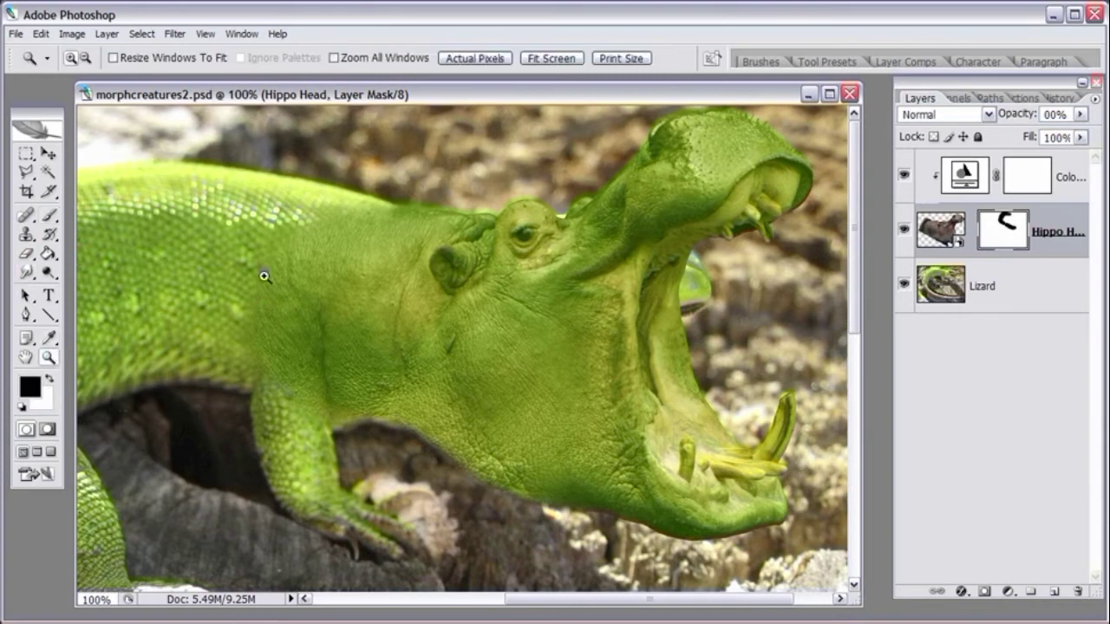
pyautogui.click(442, 205)
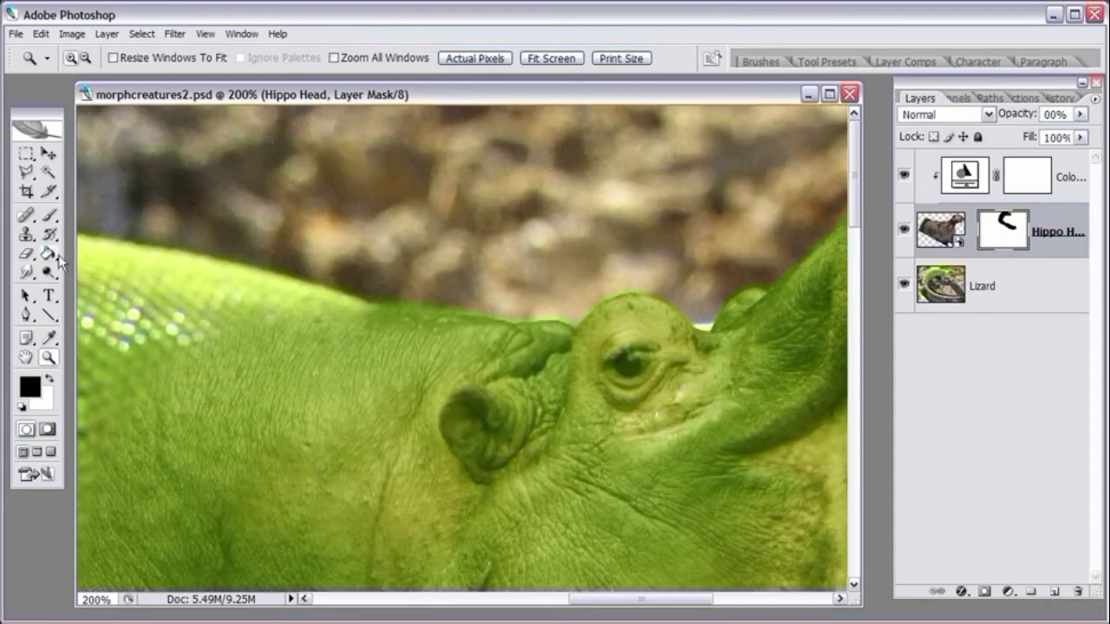
pyautogui.click(49, 216)
pyautogui.rightClick(424, 271)
pyautogui.moveTo(473, 371); pyautogui.dragTo(486, 374)
pyautogui.click(442, 105)
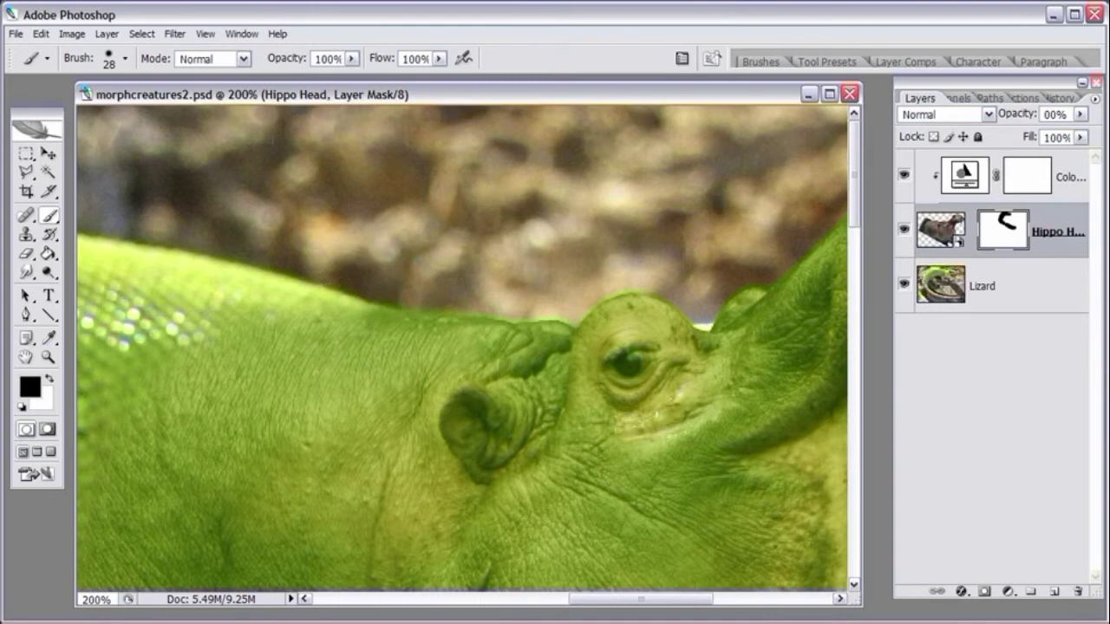
# Step: Fine-tune the Cyan–Red midtone level in the hippo head's Color Balance adjustment layer
pyautogui.hotkey('ctrl', '-')
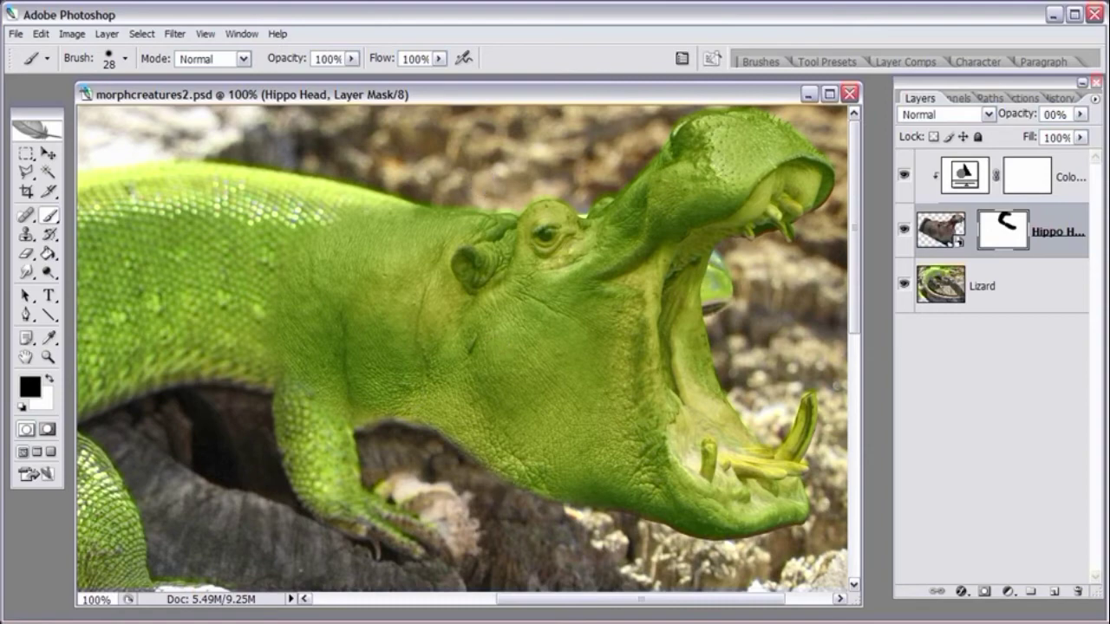
pyautogui.hotkey('ctrl', '-')
pyautogui.hotkey('ctrl', '-')
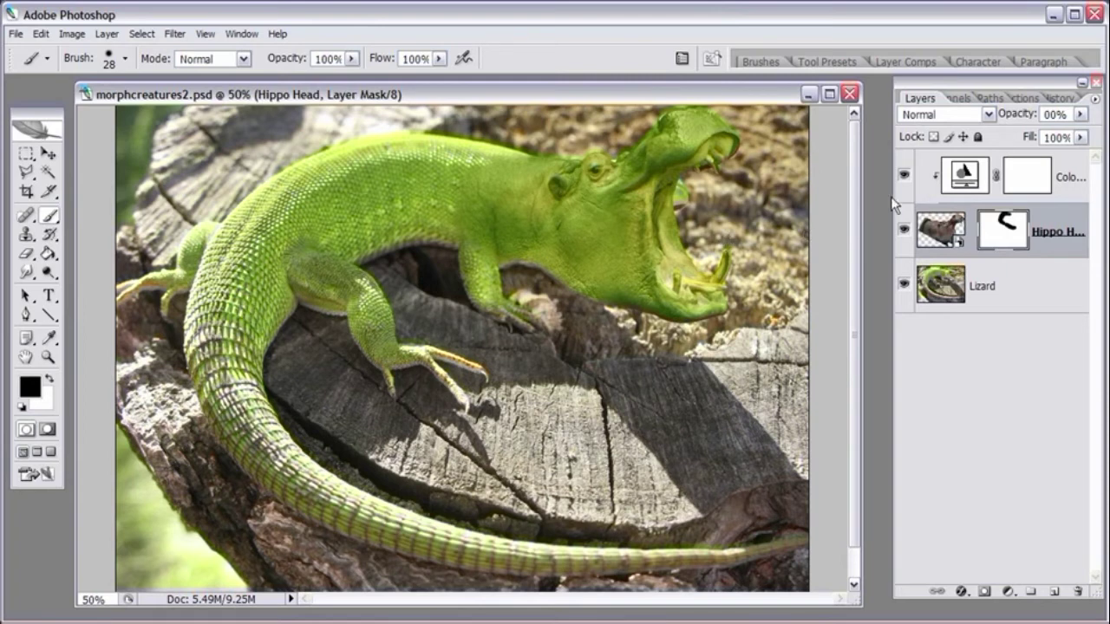
pyautogui.doubleClick(960, 173)
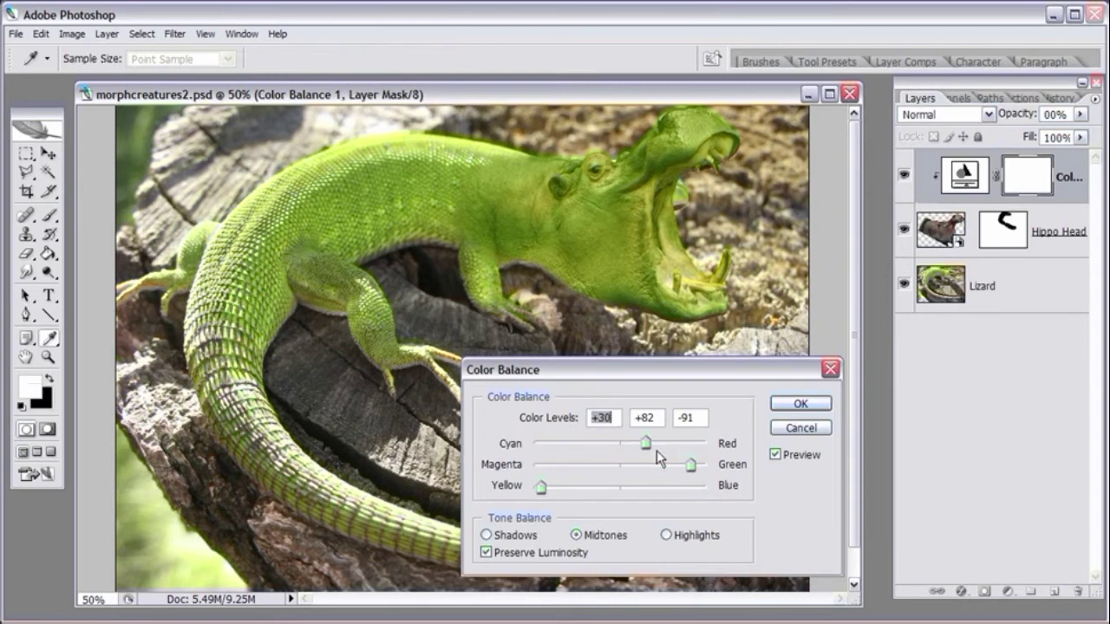
pyautogui.moveTo(634, 444); pyautogui.dragTo(649, 444)
pyautogui.click(811, 404)
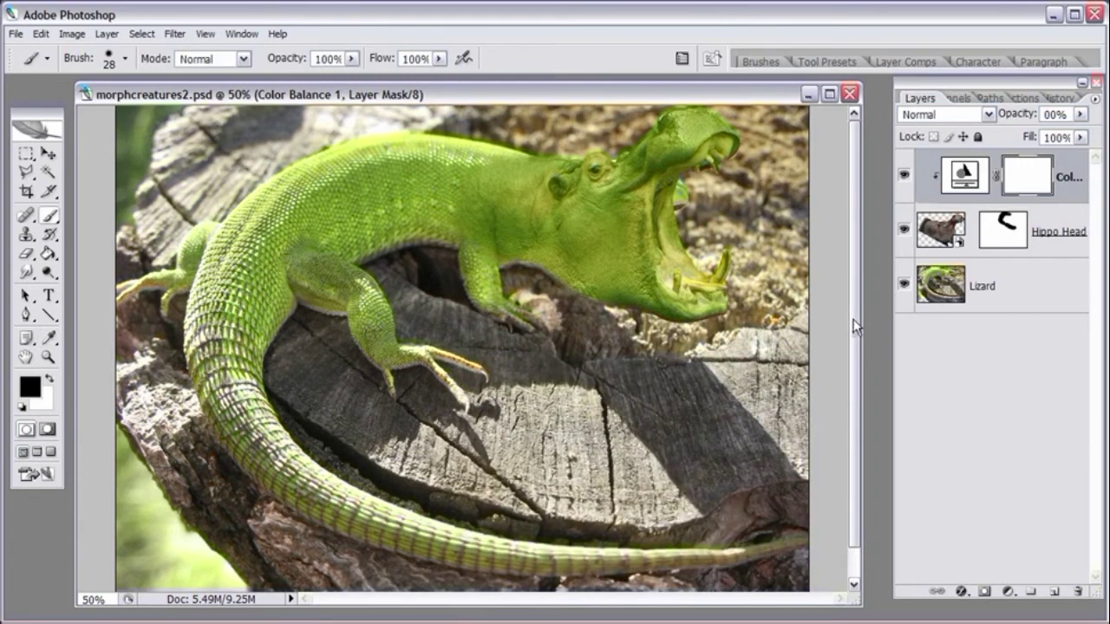
# Step: Compare the image with the Hippo Head layer hidden and shown to examine the lizard parts beyond the hippo's mouth
pyautogui.click(47, 357)
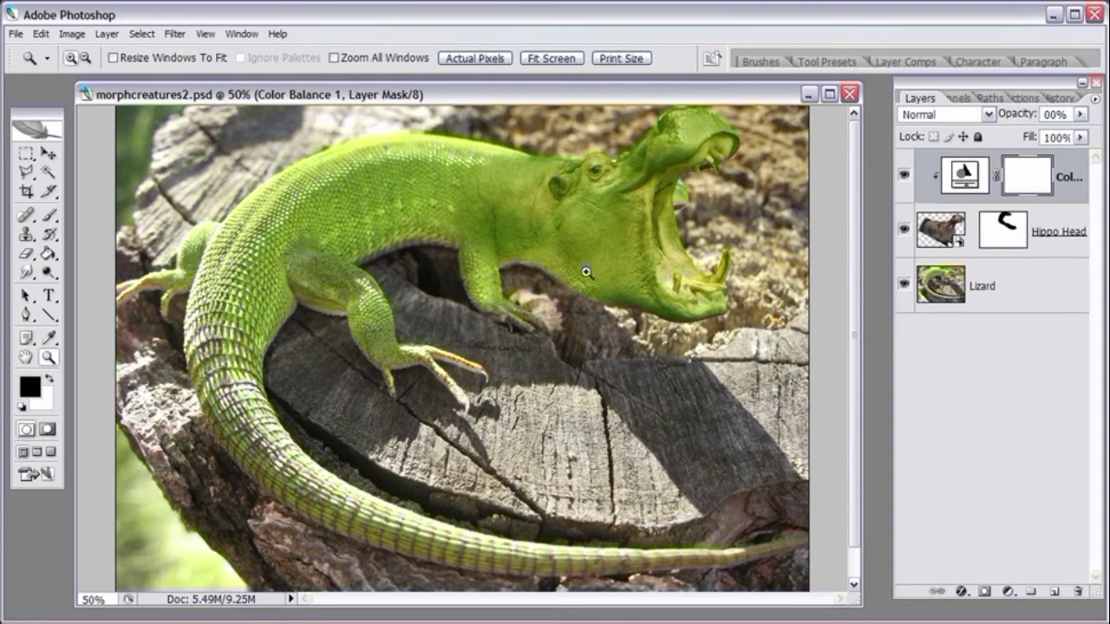
pyautogui.moveTo(664, 189); pyautogui.dragTo(190, 539)
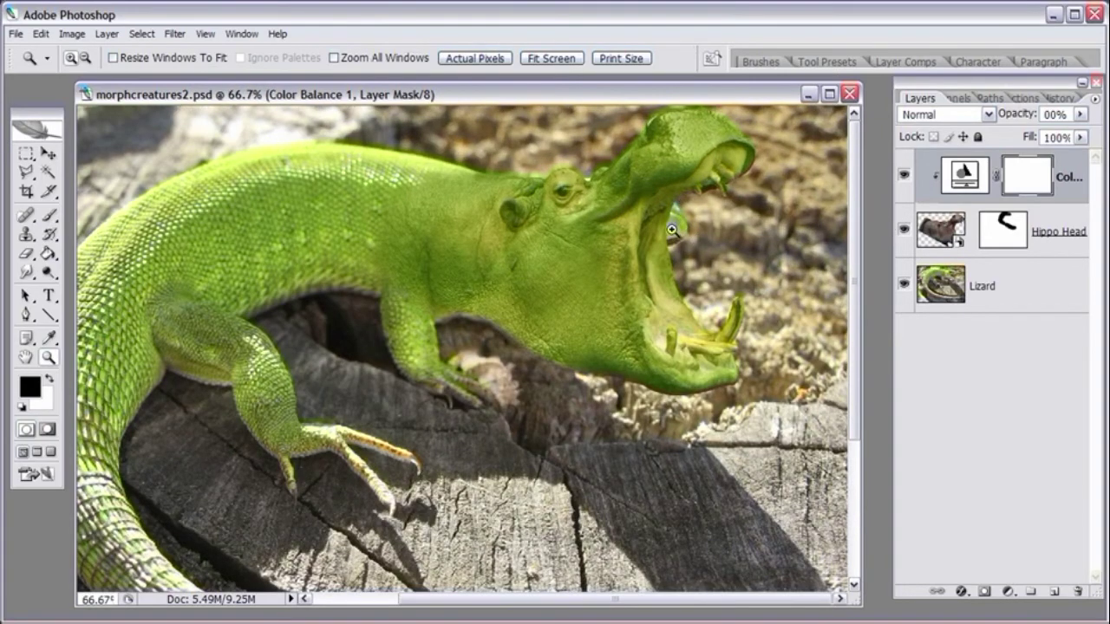
pyautogui.click(903, 229)
pyautogui.click(903, 228)
pyautogui.click(903, 229)
pyautogui.click(904, 229)
# Step: Select the Lizard layer and set up the Clone Stamp tool with a 143 px brush
pyautogui.click(960, 290)
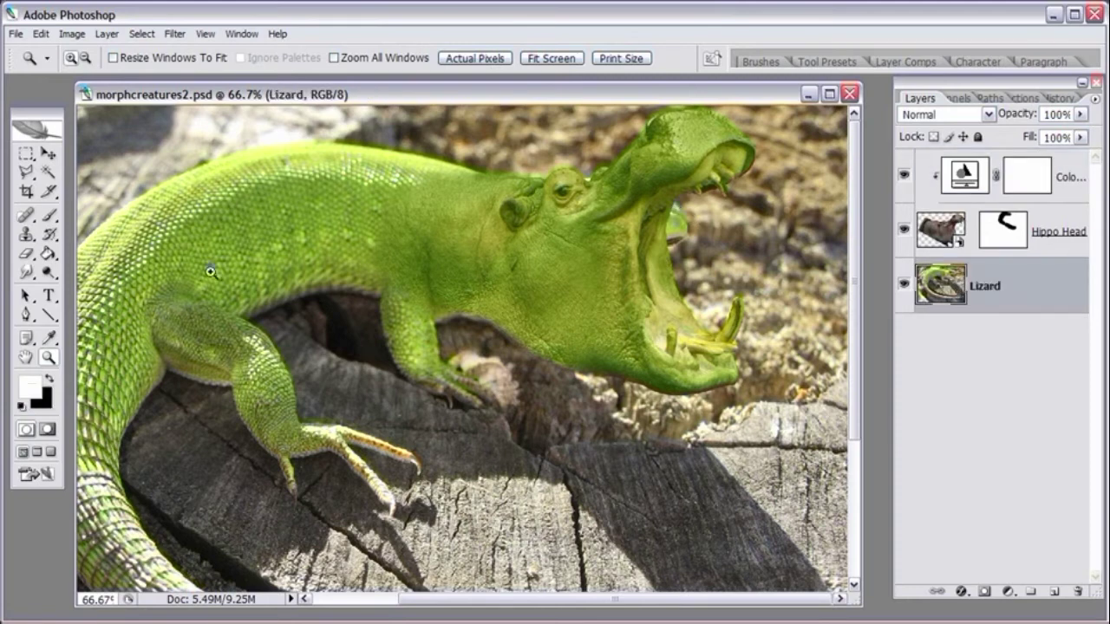
pyautogui.click(29, 216)
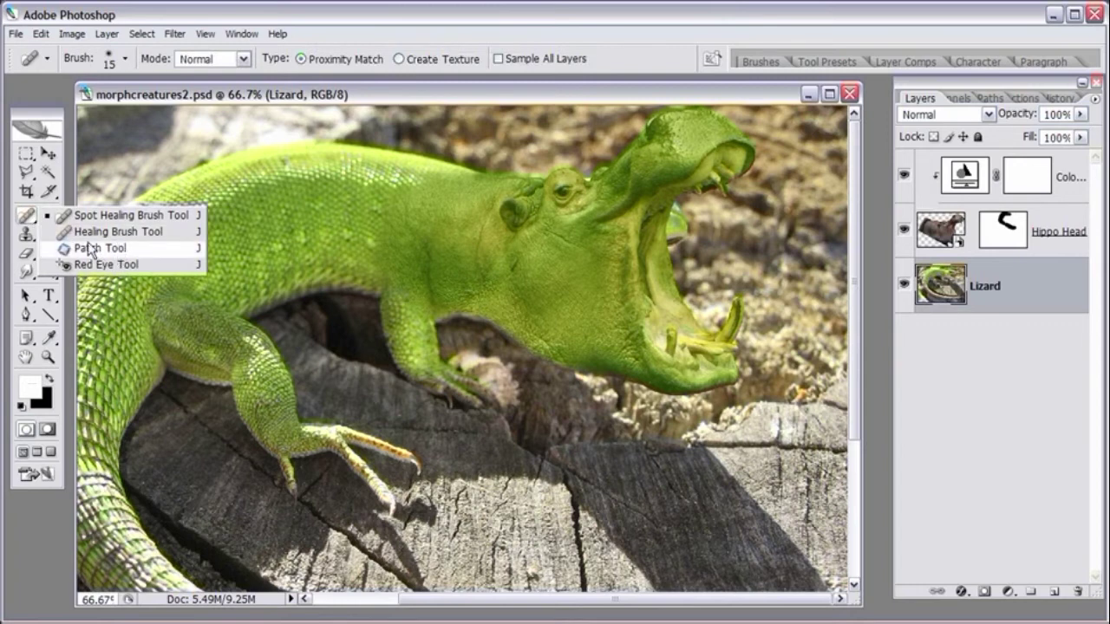
pyautogui.click(27, 235)
pyautogui.click(27, 235)
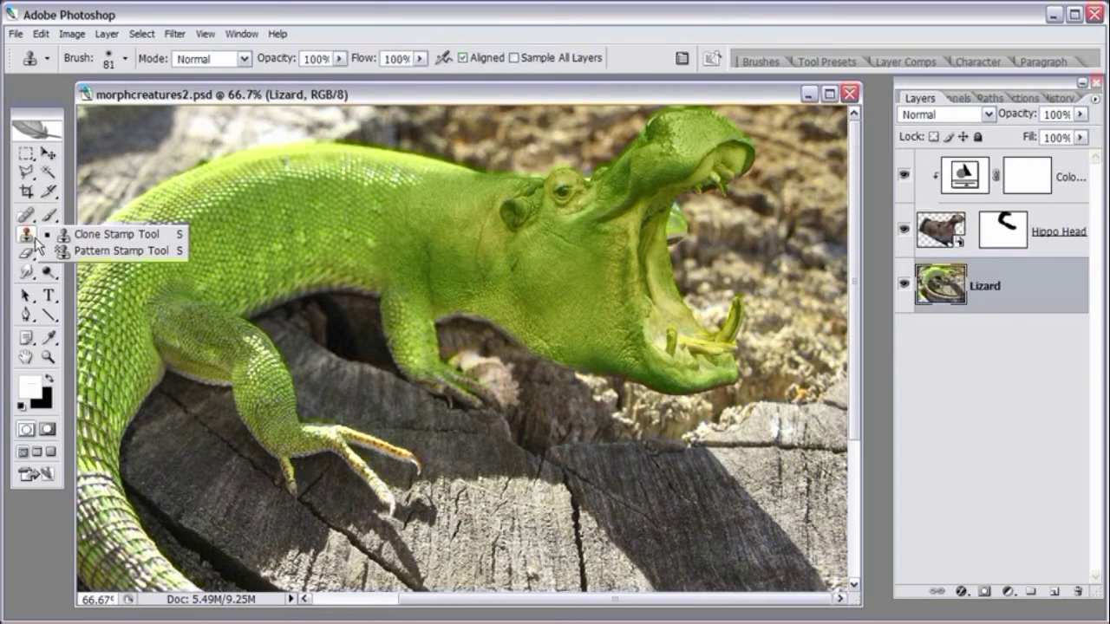
pyautogui.click(67, 231)
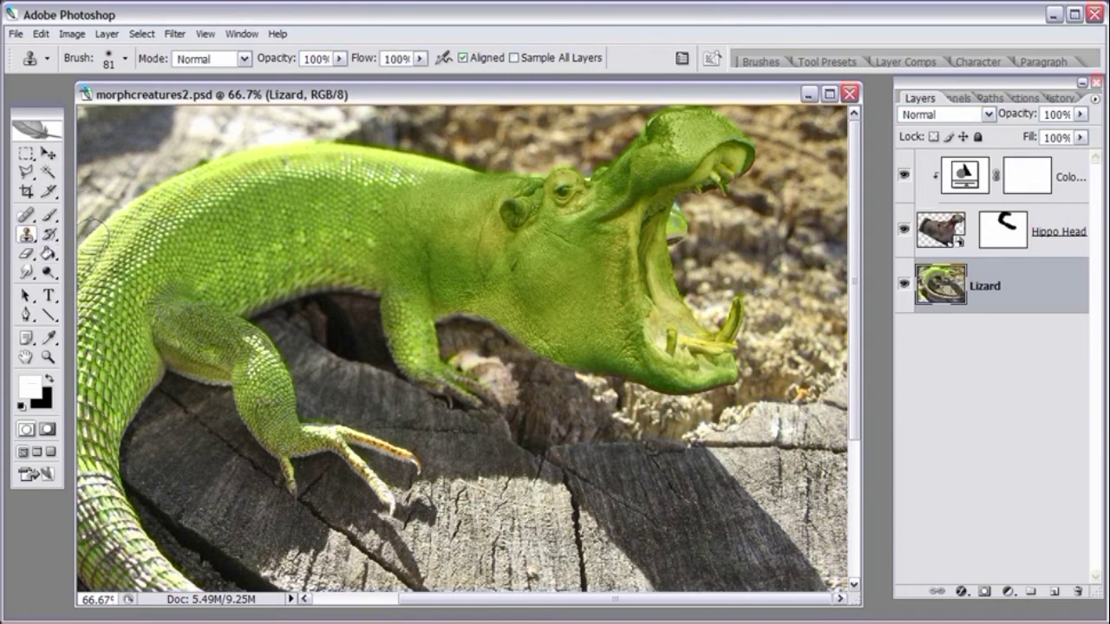
pyautogui.rightClick(724, 232)
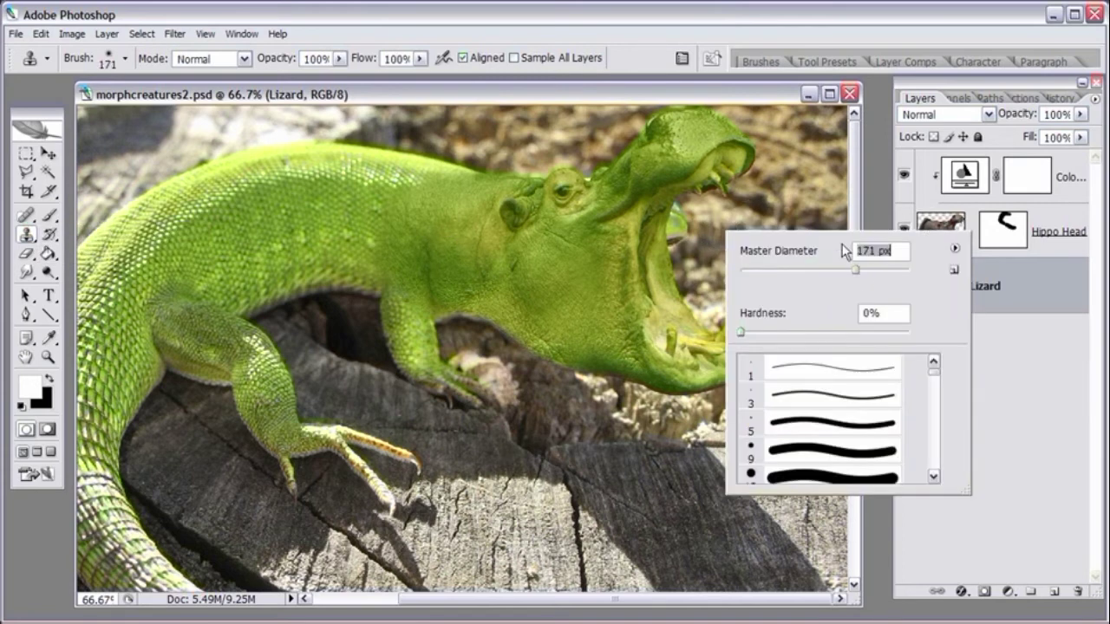
pyautogui.click(836, 271)
pyautogui.moveTo(835, 272)
pyautogui.mouseDown()
pyautogui.moveTo(857, 271)
pyautogui.moveTo(845, 274)
pyautogui.mouseUp()
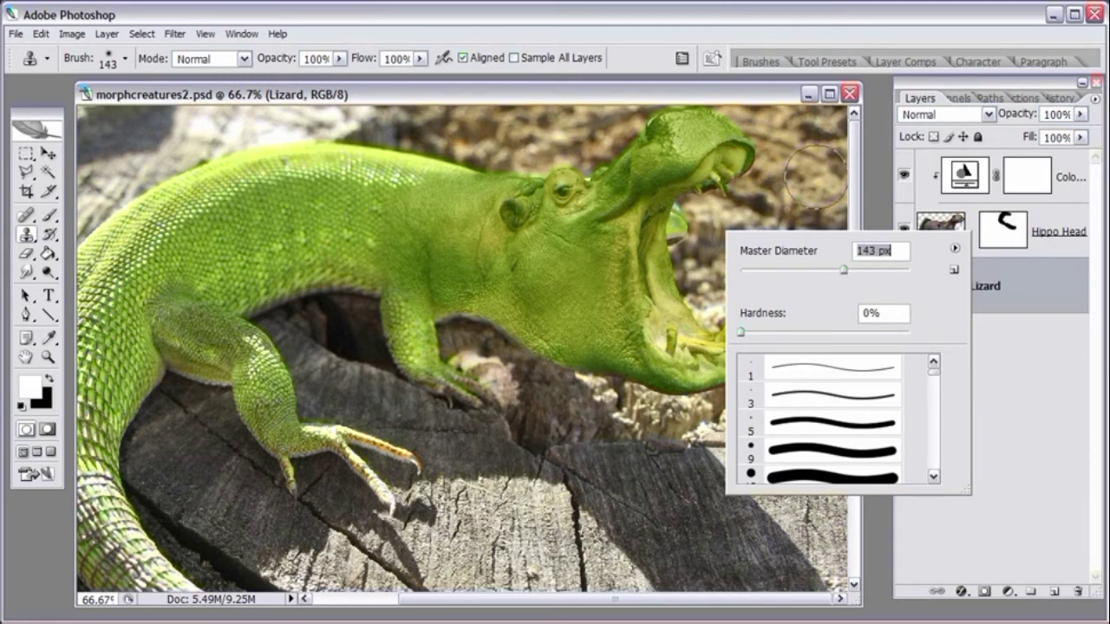
pyautogui.click(777, 94)
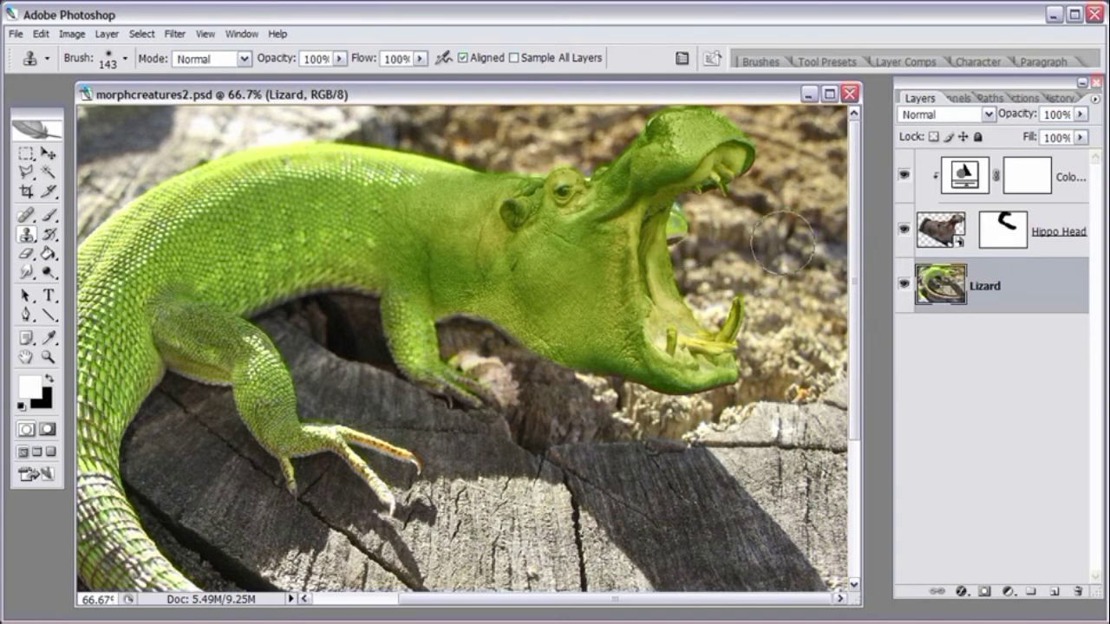
# Step: With the Hippo Head layer hidden, clone nearby background over the tip of the lizard's snout, and show the layer again
pyautogui.click(904, 232)
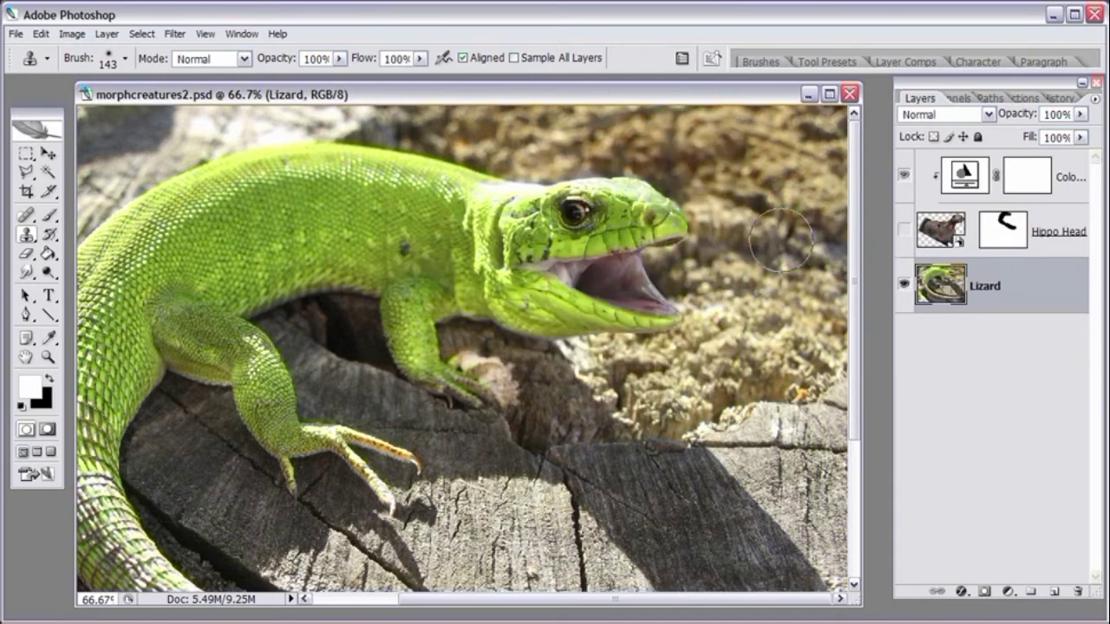
pyautogui.click(15, 34)
pyautogui.press('Escape')
pyautogui.click(26, 244)
pyautogui.click(73, 233)
pyautogui.press('alt')
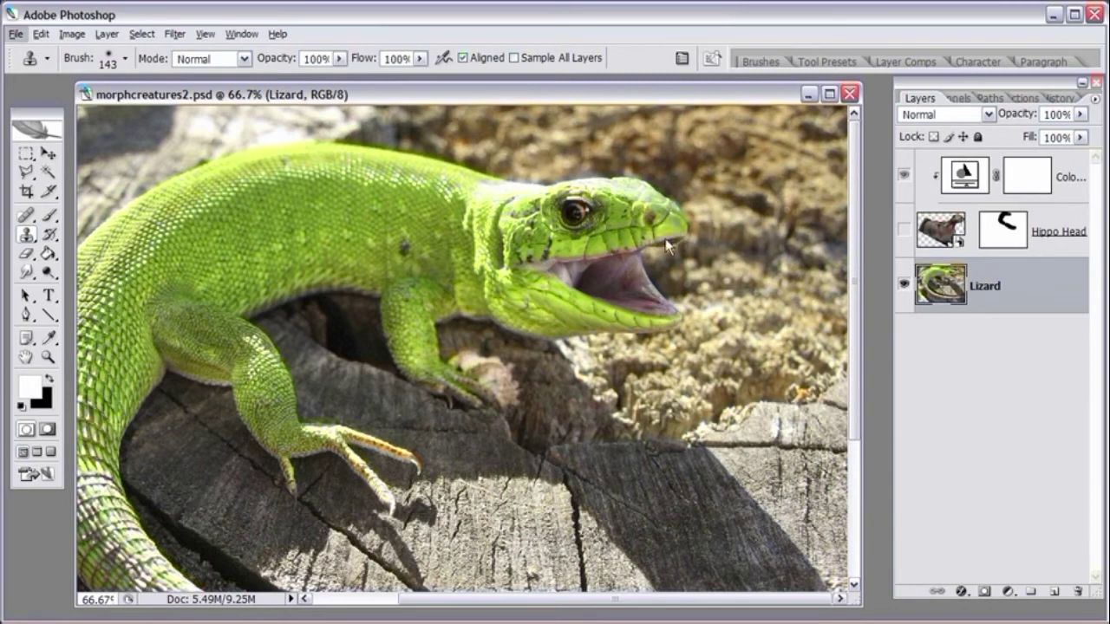
pyautogui.click(903, 228)
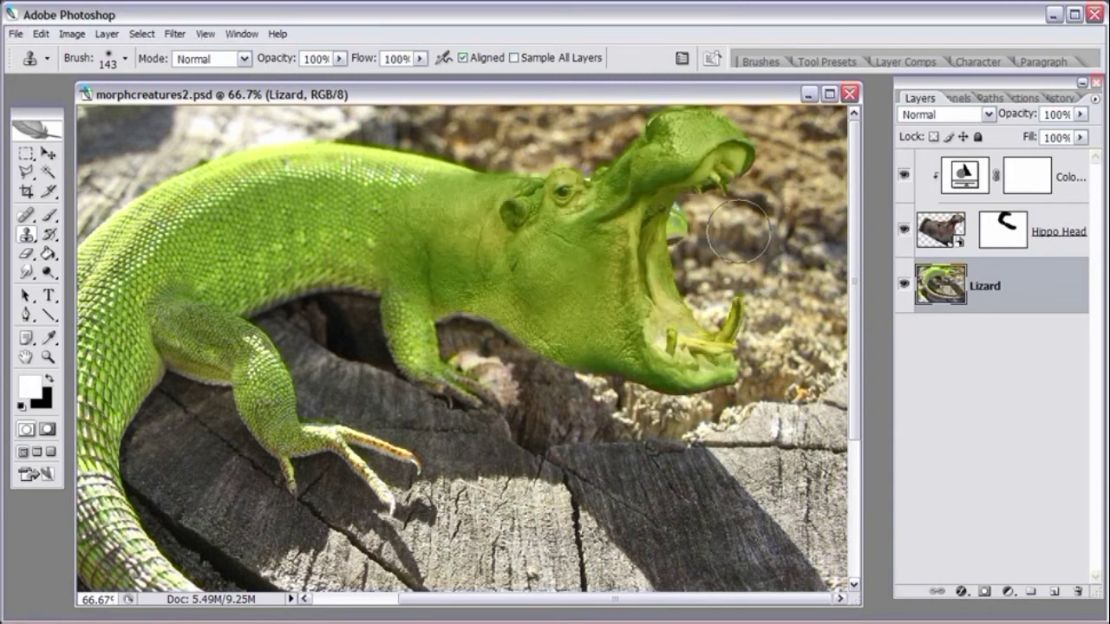
pyautogui.click(903, 229)
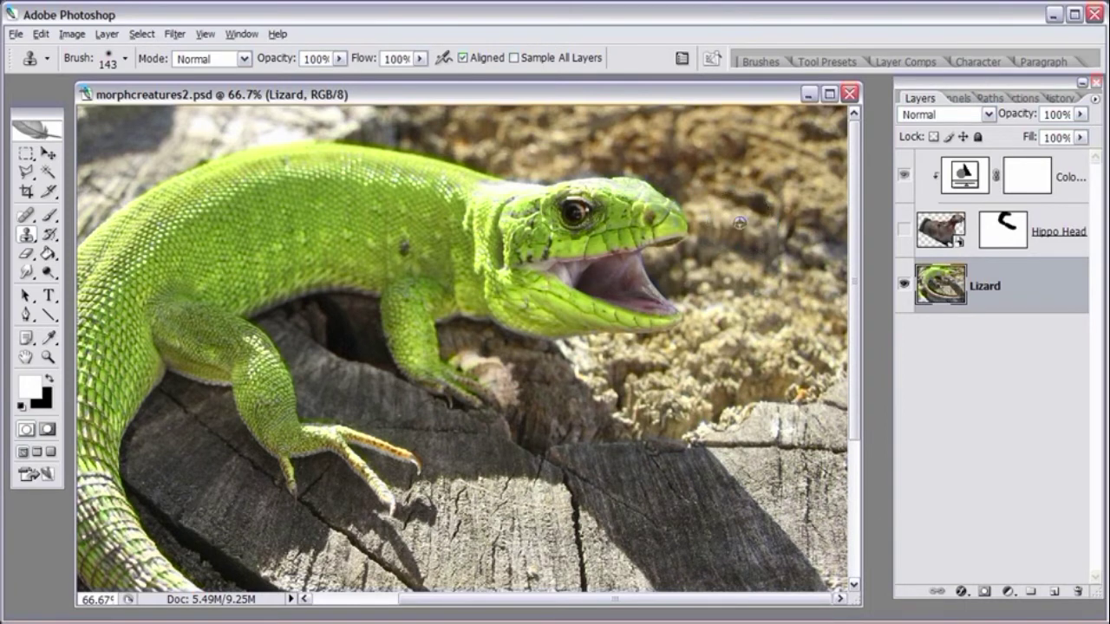
pyautogui.keyDown('alt'); pyautogui.click(747, 227); pyautogui.keyUp('alt')
pyautogui.moveTo(685, 224); pyautogui.dragTo(684, 231)
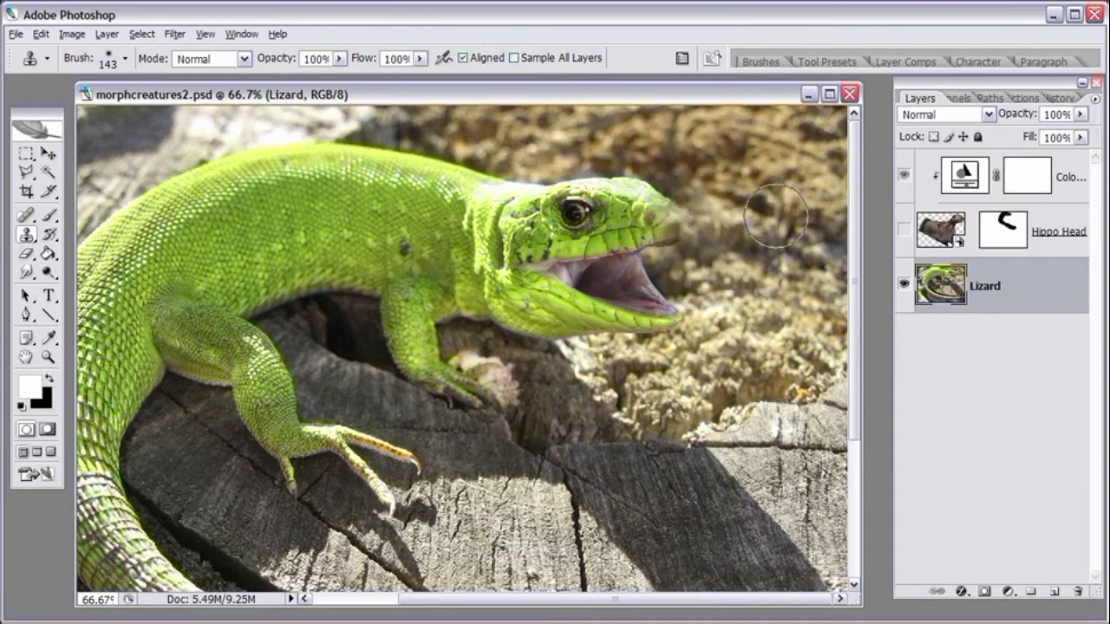
pyautogui.click(672, 219)
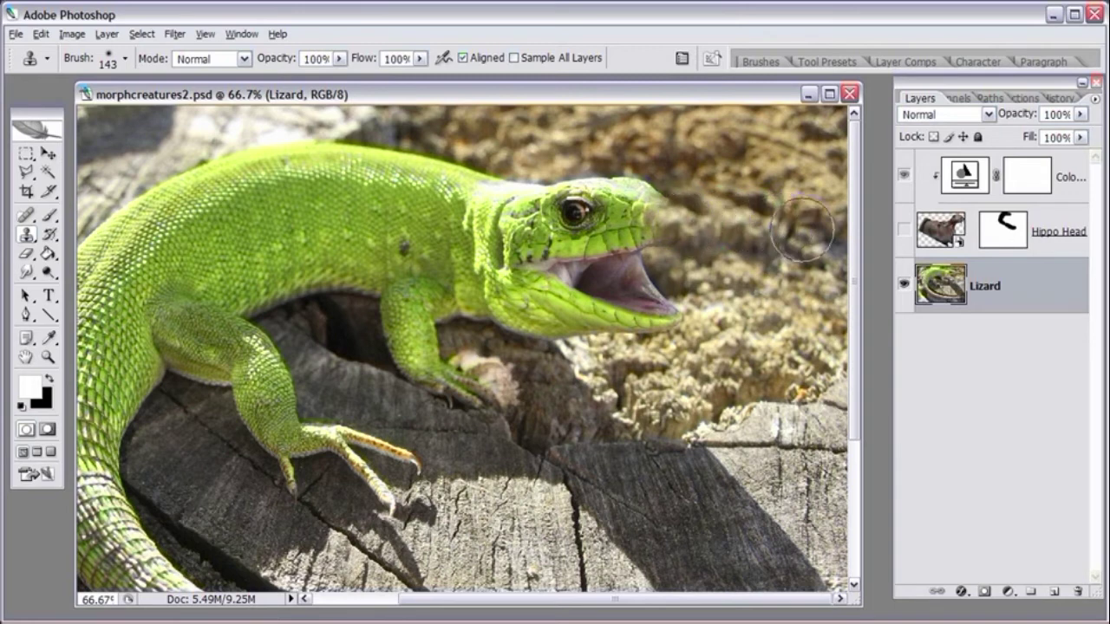
pyautogui.click(903, 231)
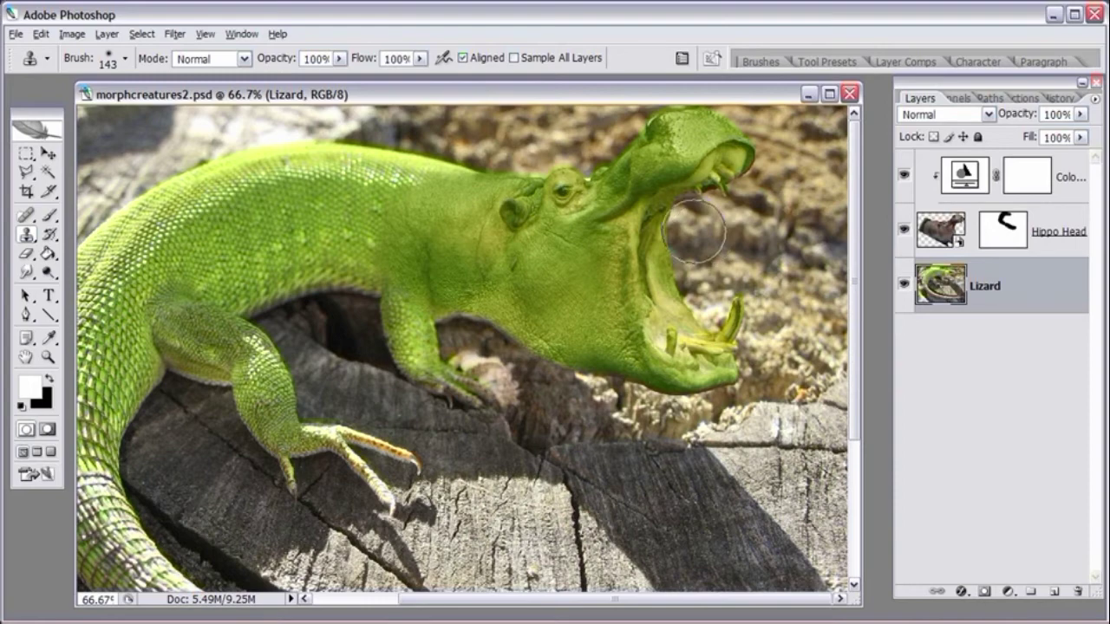
# Step: Examine the white sliver between the hippo's eyes up close, with the Hippo Head layer hidden and shown
pyautogui.click(48, 355)
pyautogui.moveTo(540, 156); pyautogui.dragTo(597, 215)
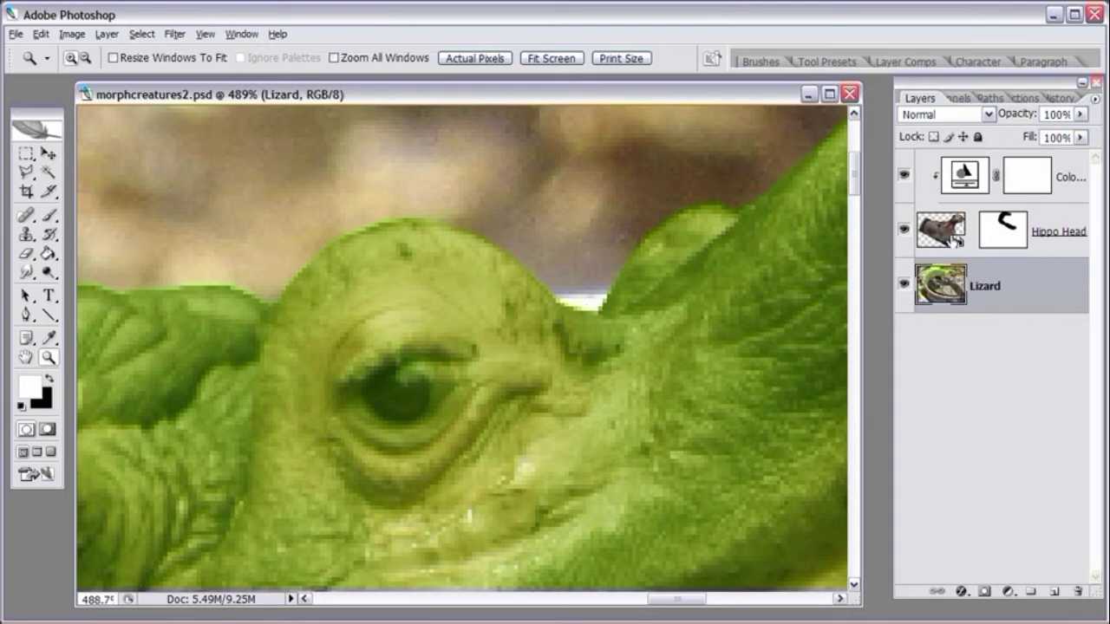
pyautogui.click(904, 229)
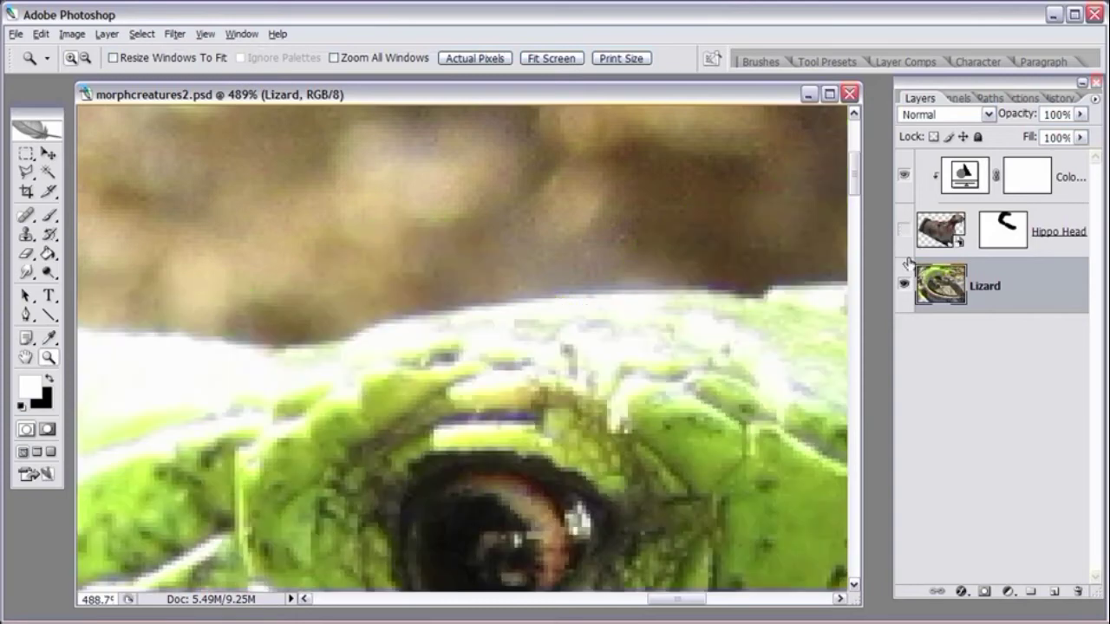
pyautogui.click(903, 229)
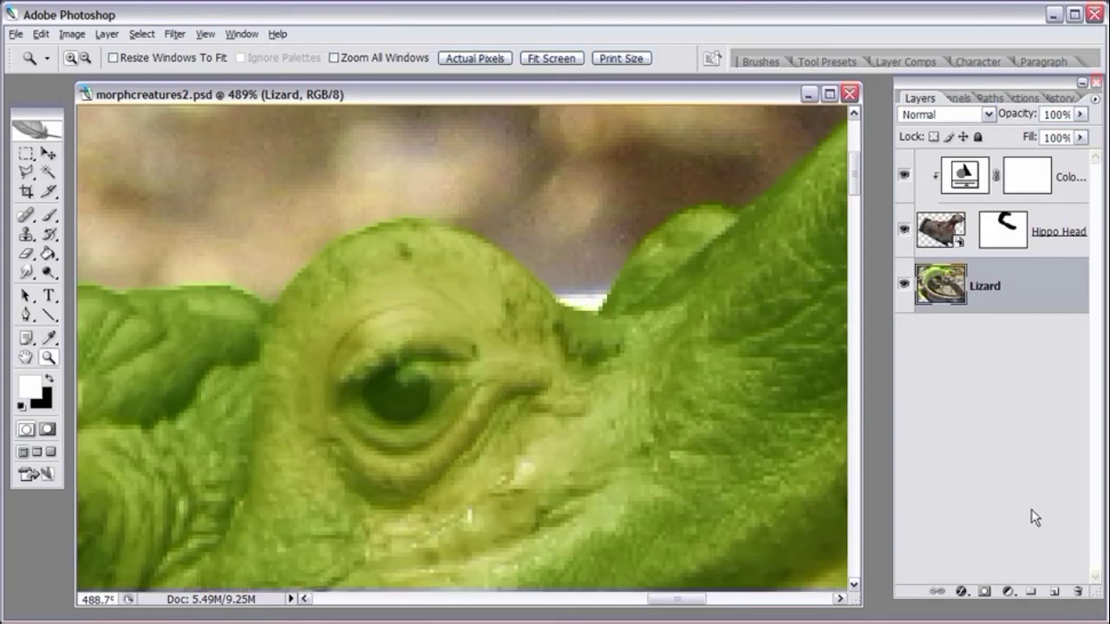
pyautogui.hotkey('ctrl', '-')
pyautogui.hotkey('ctrl', '-')
pyautogui.hotkey('ctrl', '-')
pyautogui.hotkey('ctrl', '-')
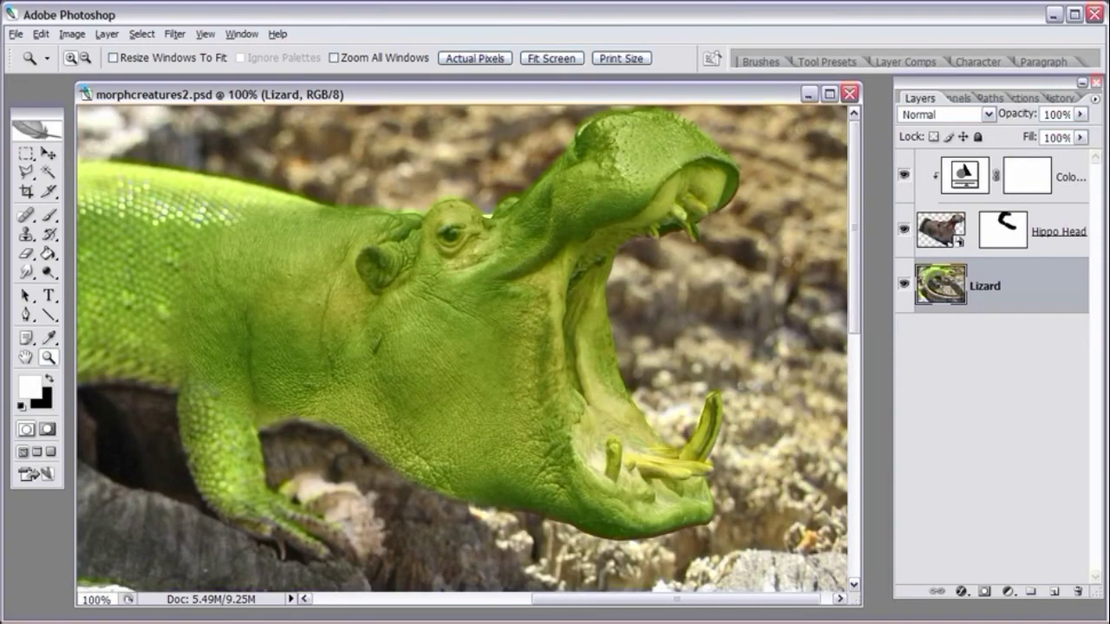
pyautogui.hotkey('ctrl', '-')
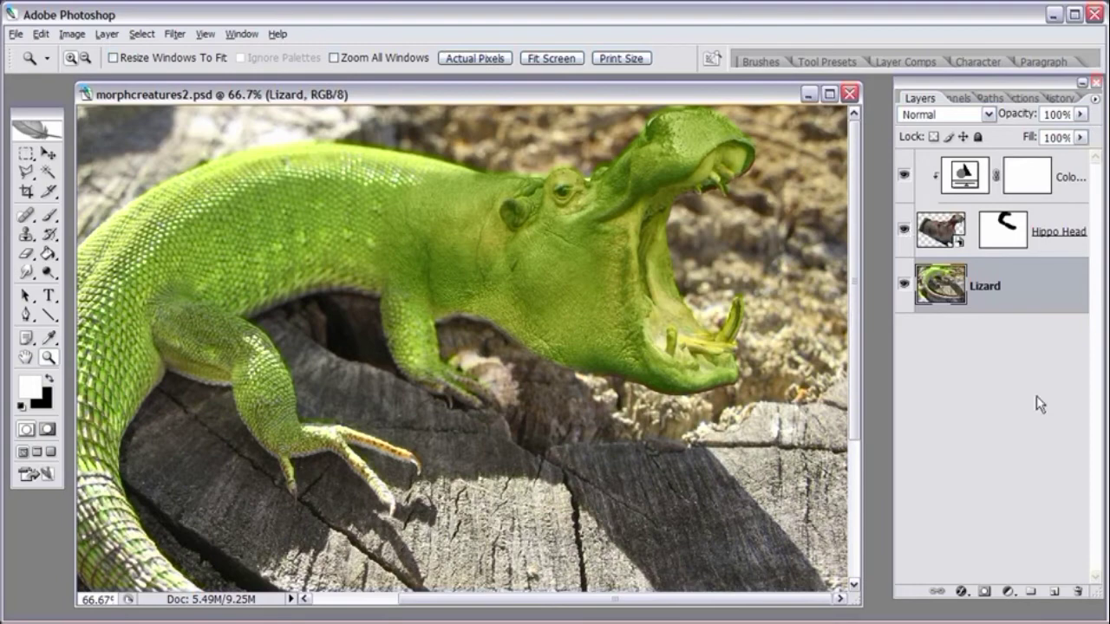
pyautogui.hotkey('ctrl', '+')
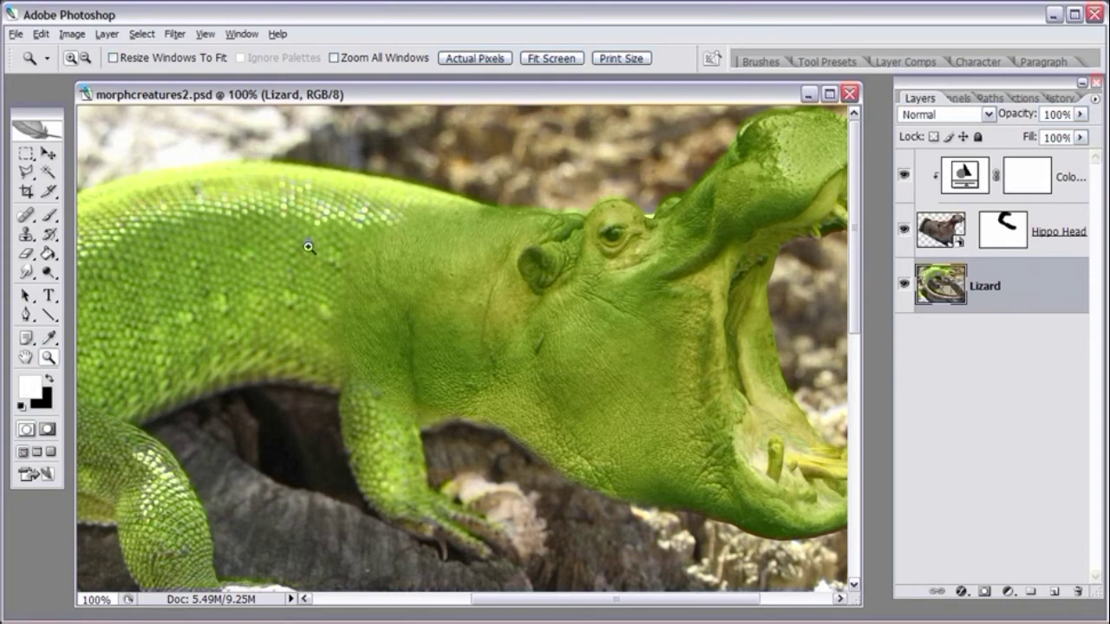
# Step: Clone the background over the white sliver between the hippo's eyes on the Lizard layer, using a 79 px Clone Stamp brush
pyautogui.click(28, 235)
pyautogui.click(95, 232)
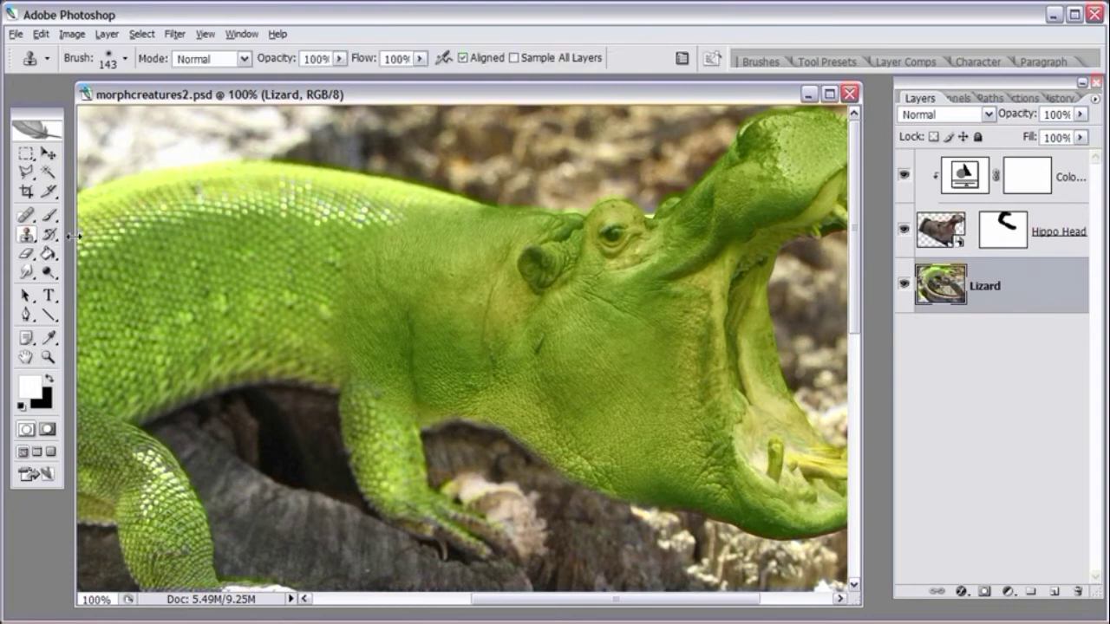
pyautogui.rightClick(644, 150)
pyautogui.click(746, 185)
pyautogui.moveTo(731, 185); pyautogui.dragTo(726, 101)
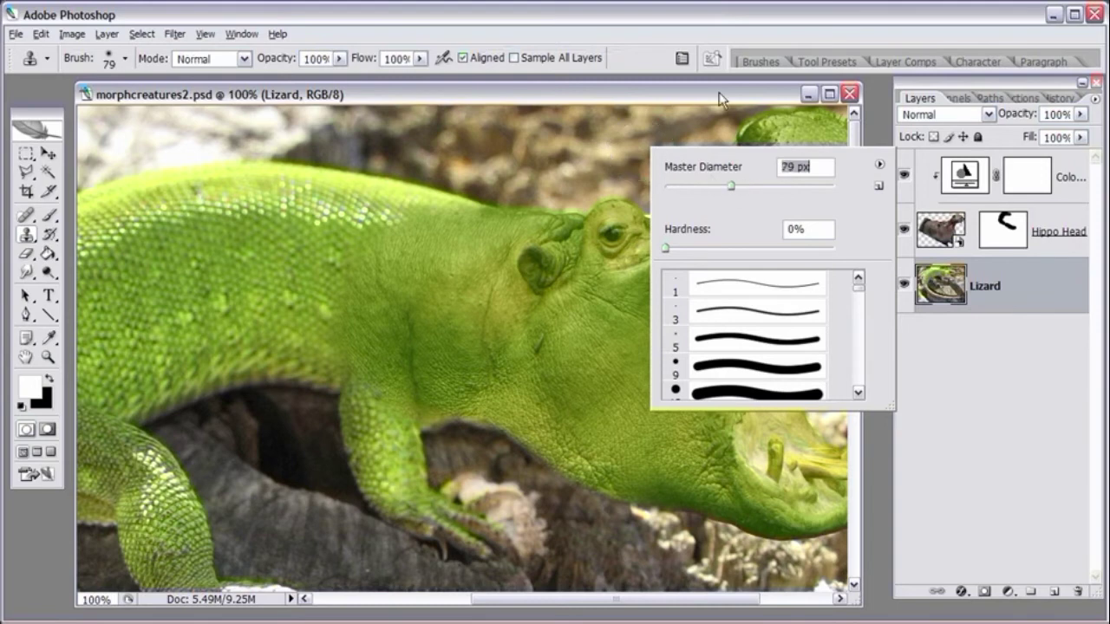
pyautogui.click(704, 99)
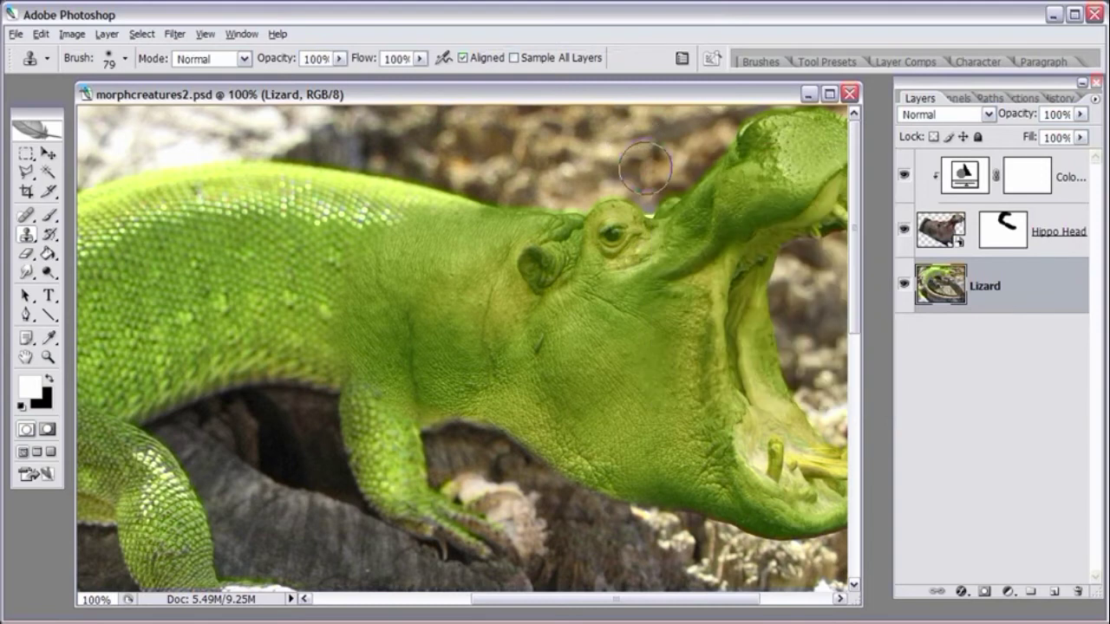
pyautogui.press('alt')
pyautogui.keyDown('alt'); pyautogui.click(645, 166); pyautogui.keyUp('alt')
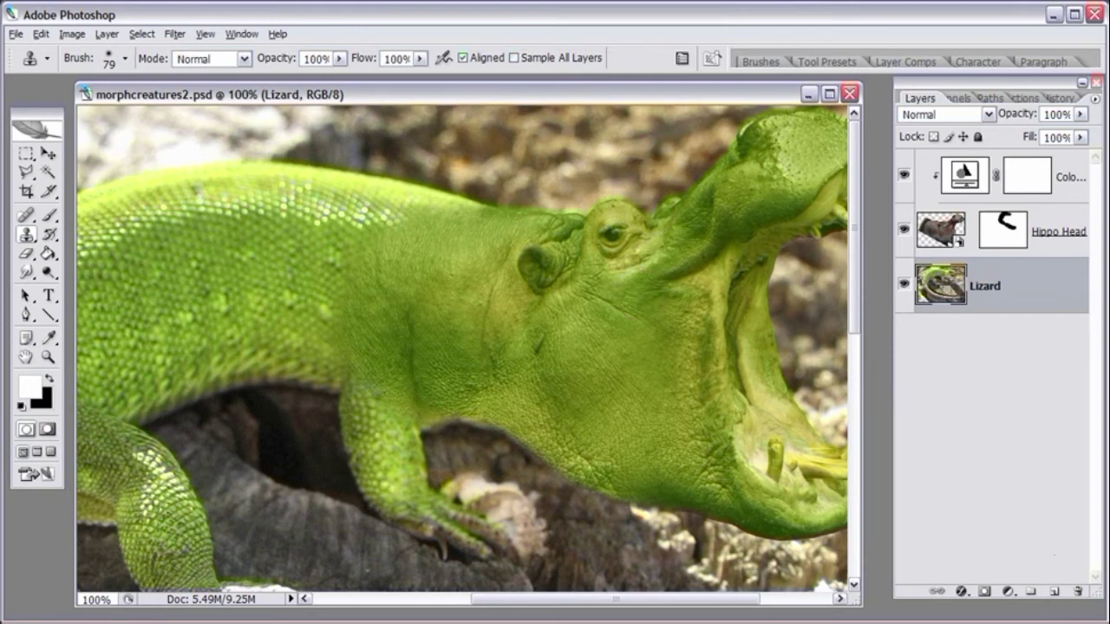
pyautogui.hotkey('ctrl', '-')
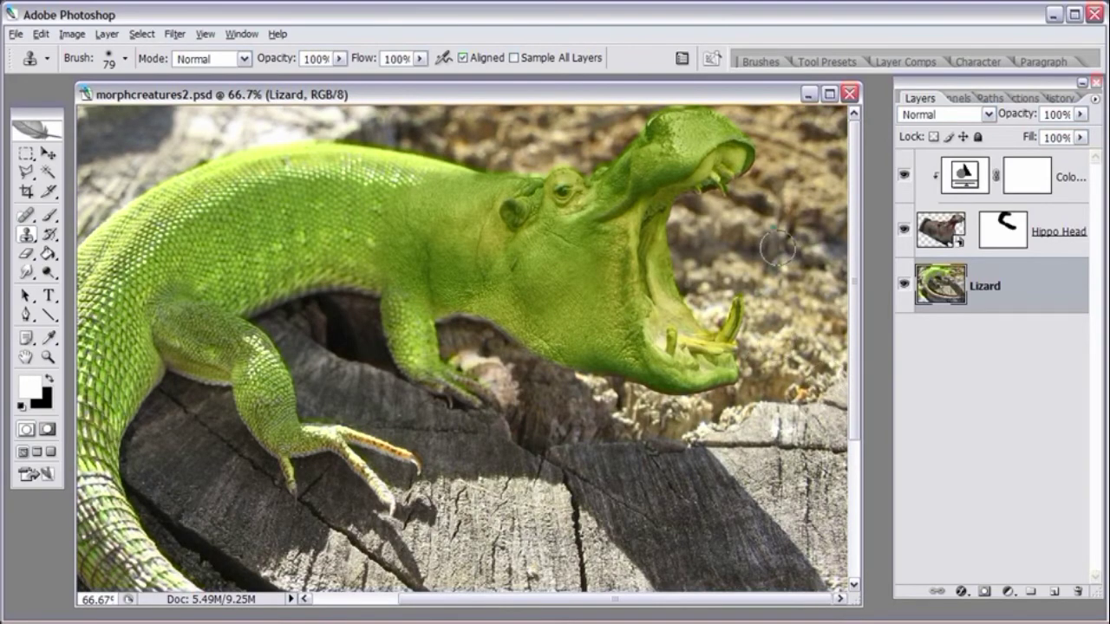
pyautogui.moveTo(857, 598); pyautogui.dragTo(872, 607)
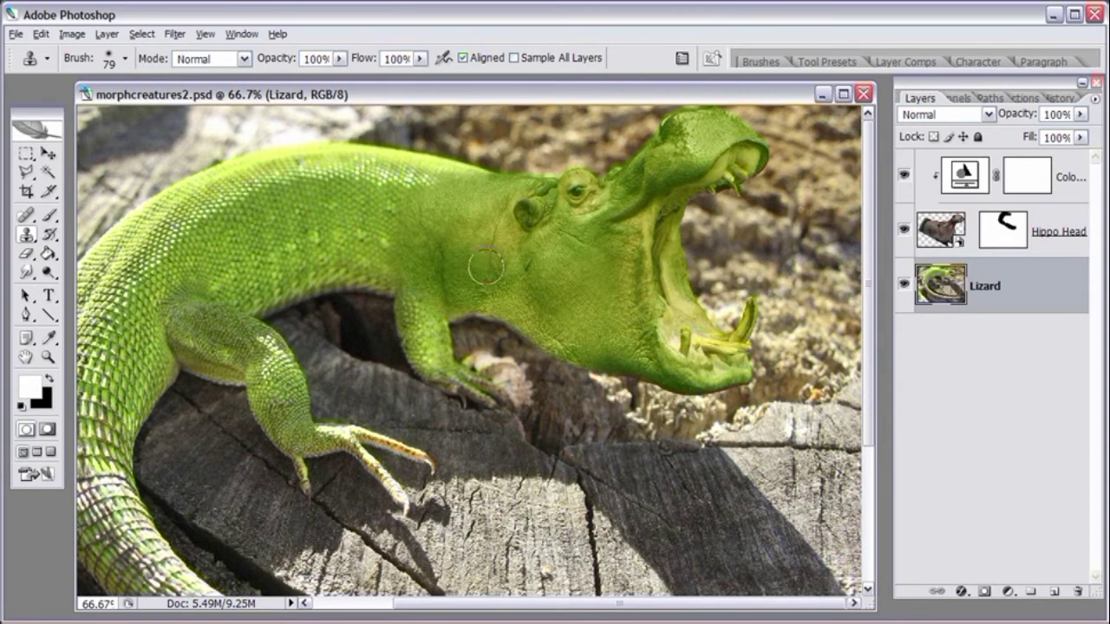
# Step: Enable Sample All Layers for the Clone Stamp and add a new layer named Skin Patch above the Color Balance layer
pyautogui.click(514, 58)
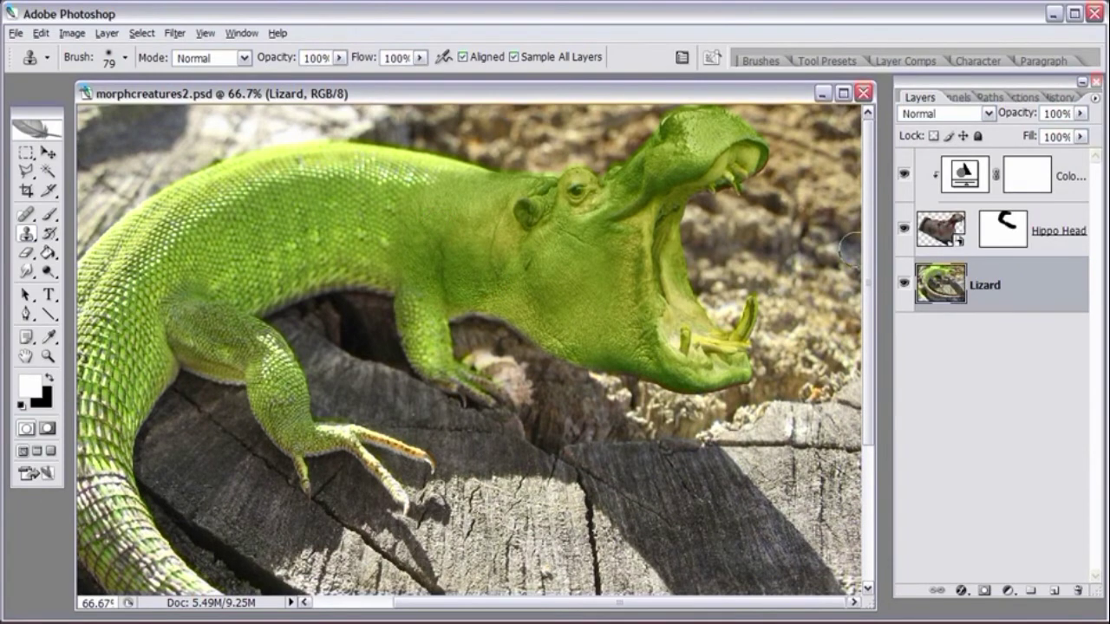
pyautogui.click(963, 174)
pyautogui.press('x')
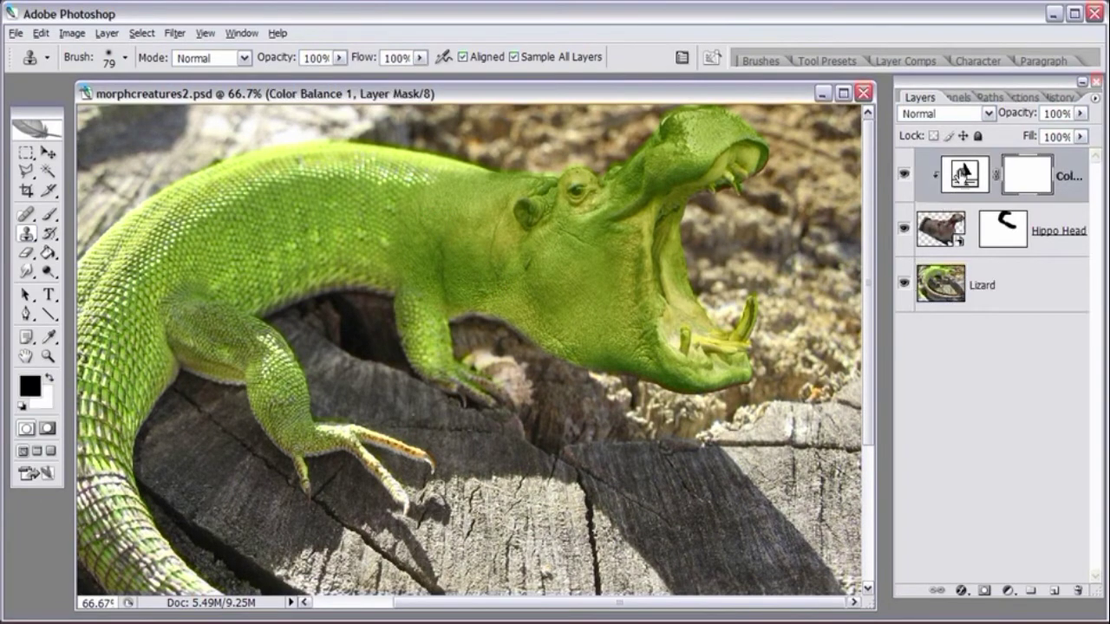
pyautogui.click(1055, 596)
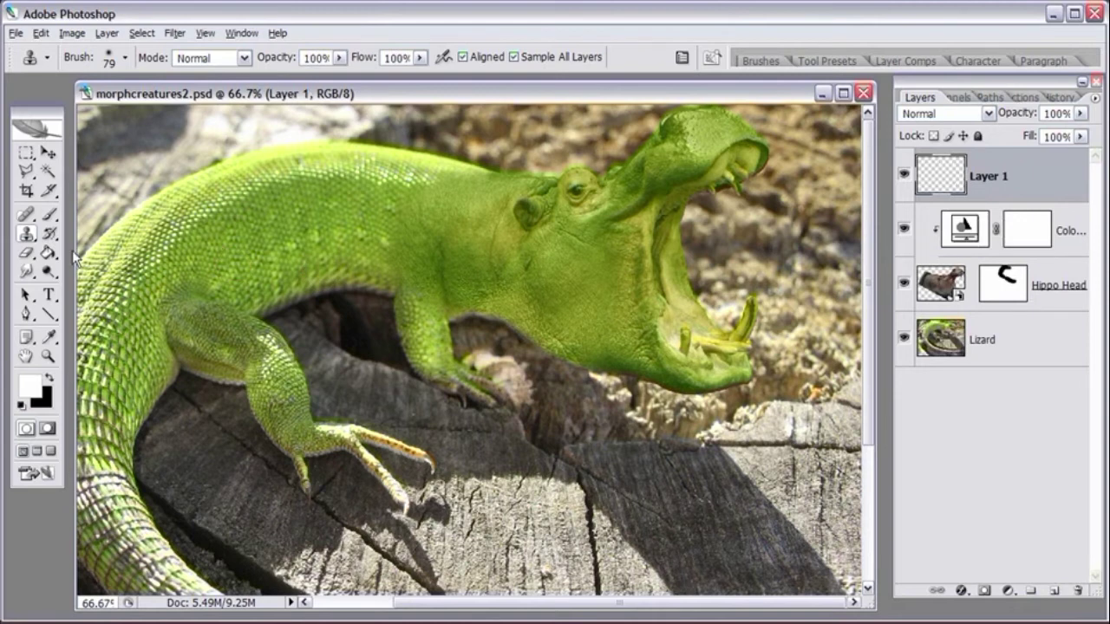
pyautogui.click(30, 241)
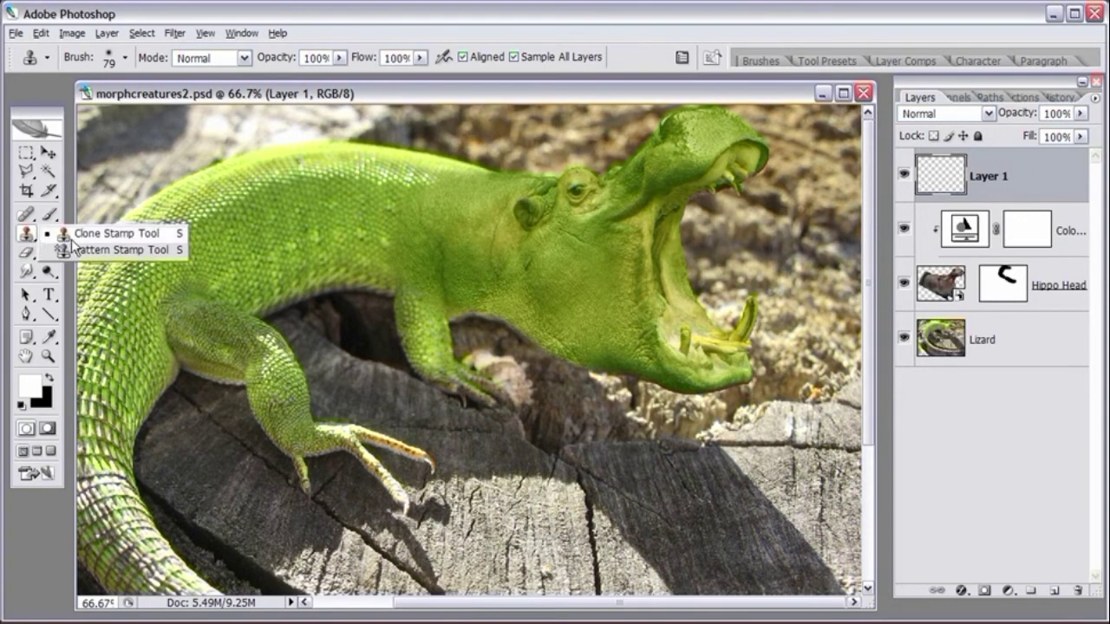
pyautogui.click(73, 237)
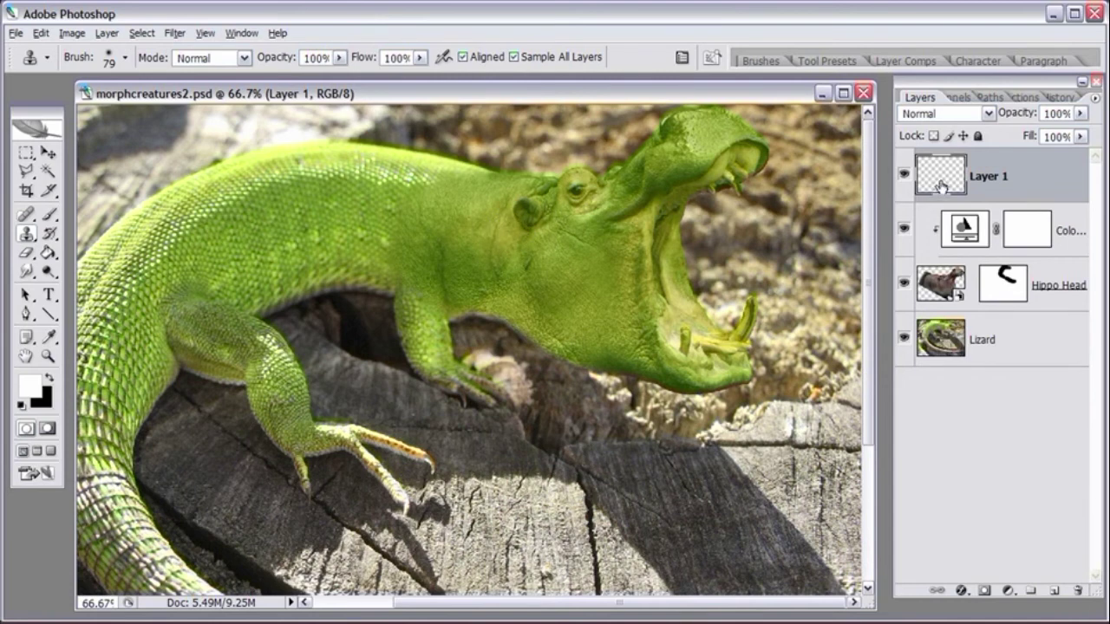
pyautogui.doubleClick(1003, 179)
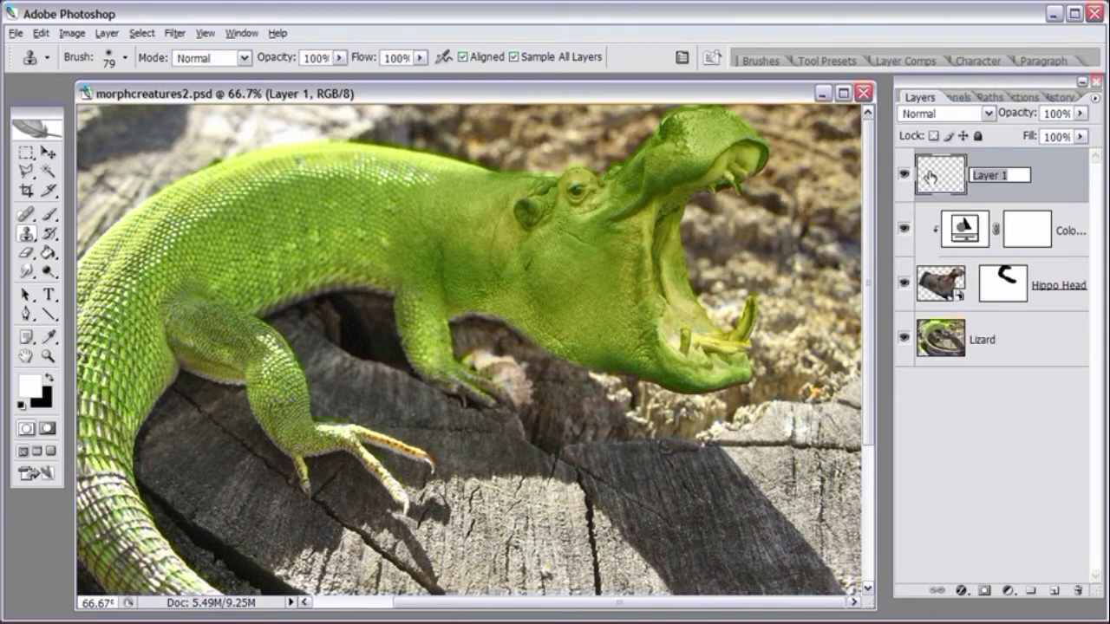
pyautogui.write('Skin Patch')
pyautogui.press('Return')
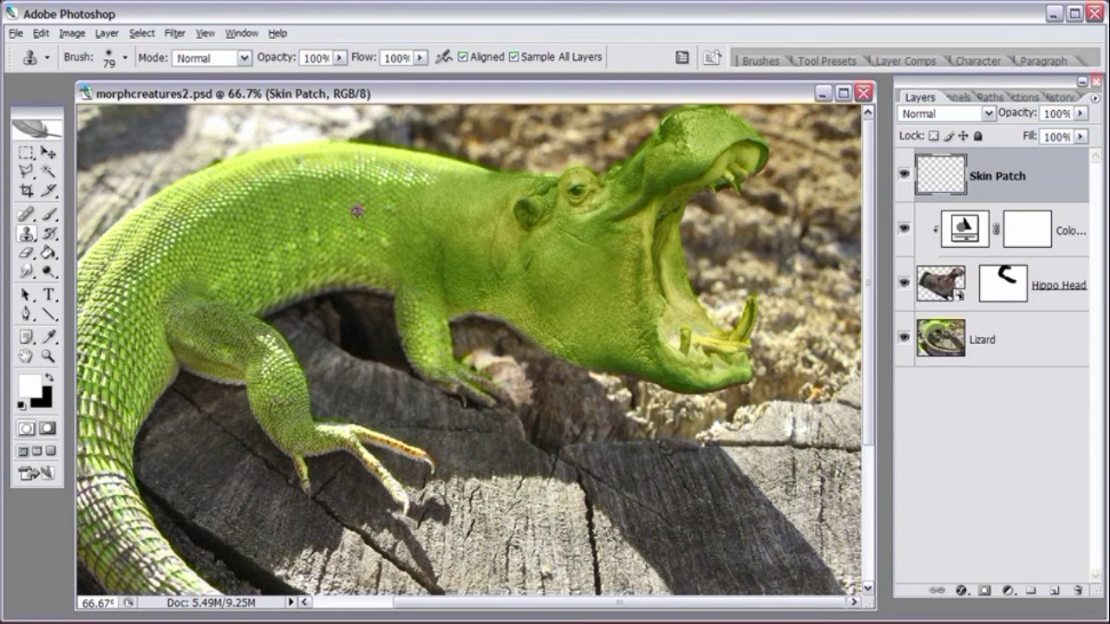
# Step: Clone lizard scales from the back onto the hippo's neck on the Skin Patch layer, and compare with the layer hidden and shown
pyautogui.keyDown('alt'); pyautogui.click(356, 211); pyautogui.keyUp('alt')
pyautogui.moveTo(466, 257); pyautogui.dragTo(466, 262)
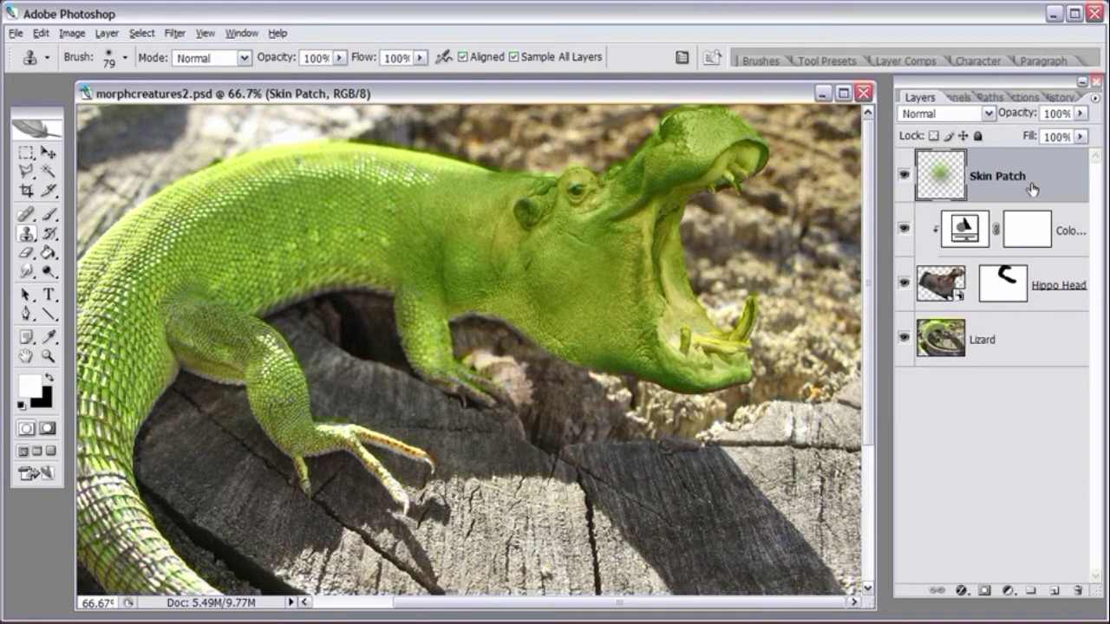
pyautogui.click(903, 177)
pyautogui.click(903, 177)
# Step: Try the Skin Patch layer at about 66% opacity and return it to 100%
pyautogui.click(1080, 112)
pyautogui.moveTo(1083, 131); pyautogui.dragTo(1048, 135)
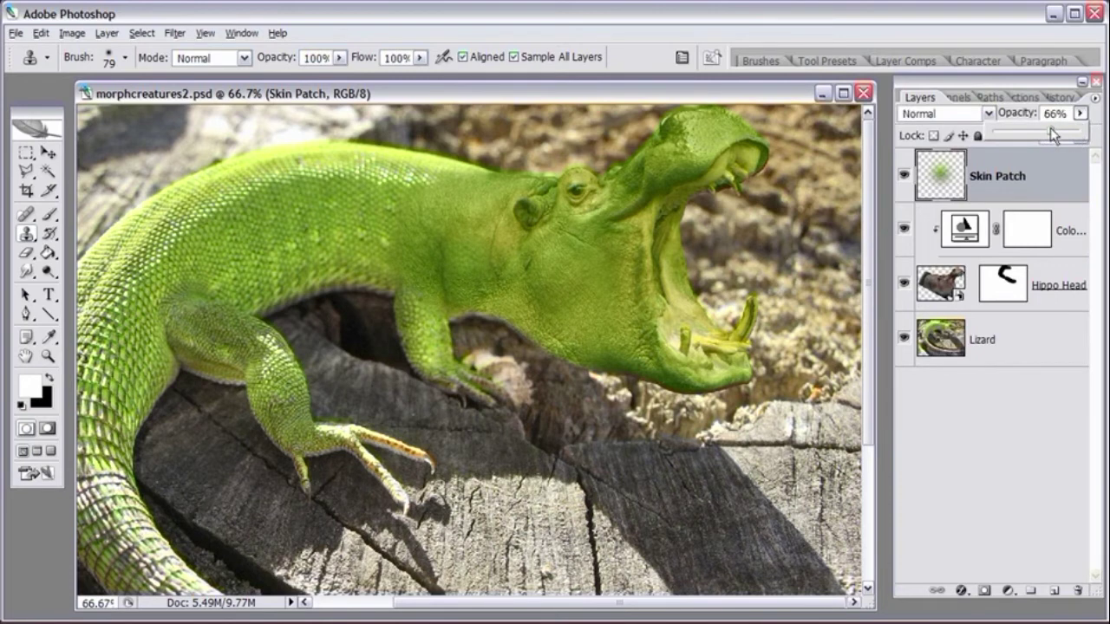
pyautogui.moveTo(1050, 127); pyautogui.dragTo(1082, 130)
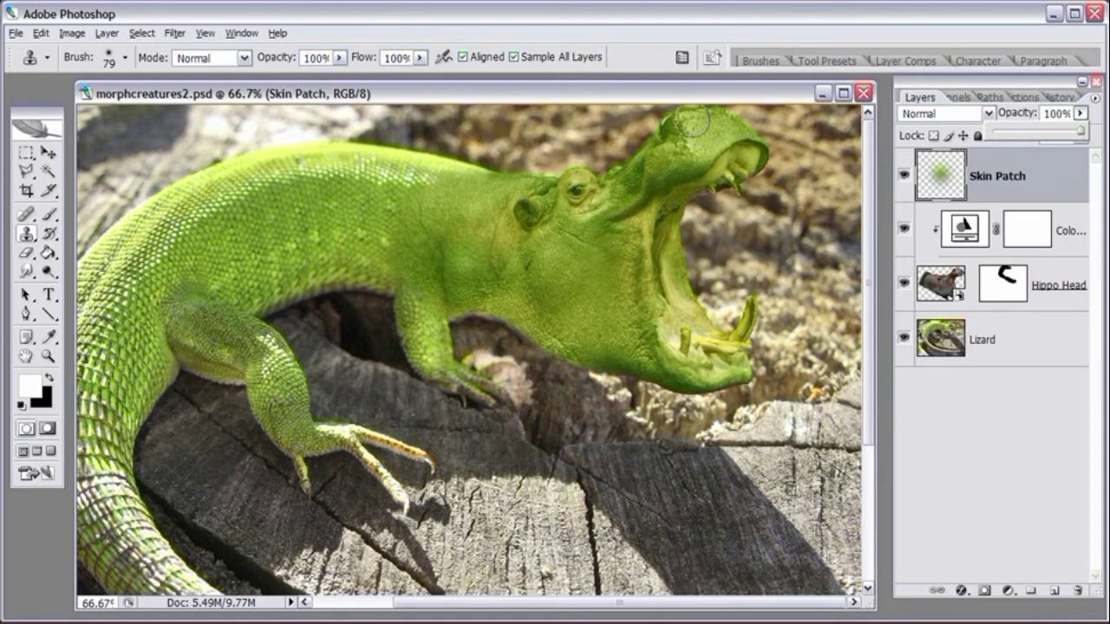
pyautogui.press('Return')
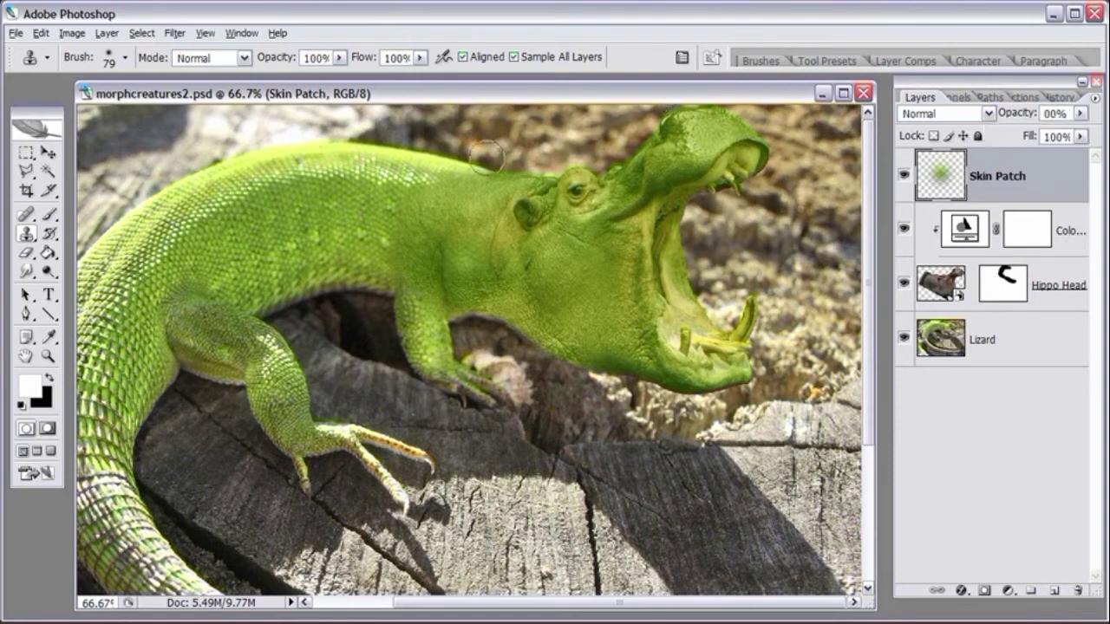
# Step: Set the Clone Stamp opacity to 71% and clone lizard scales over the upper transition between the body and the hippo's neck
pyautogui.click(48, 356)
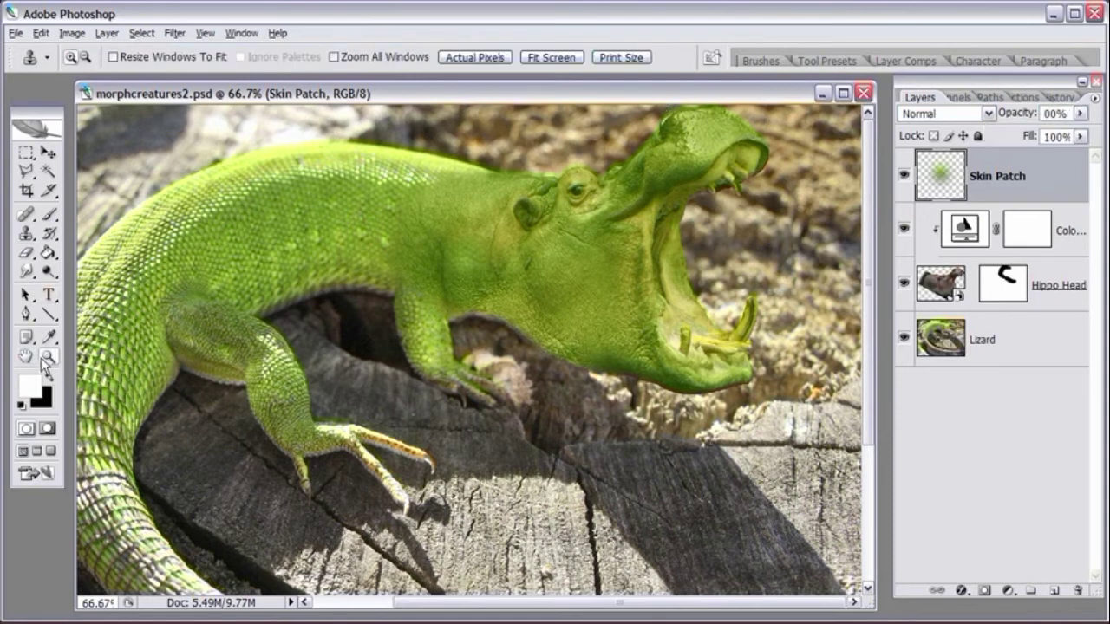
pyautogui.click(492, 273)
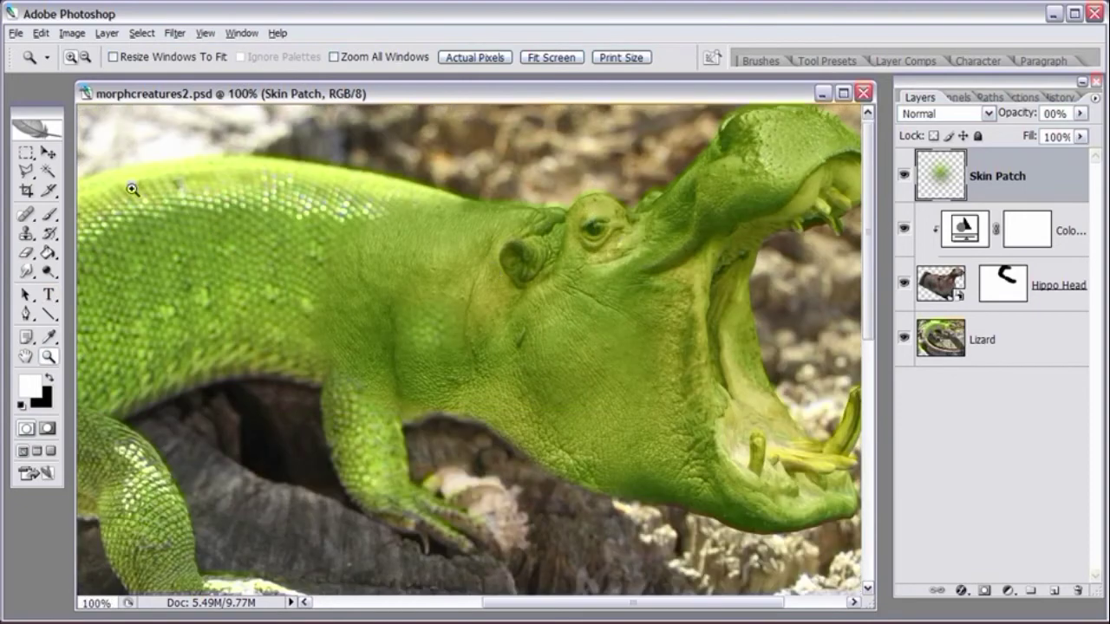
pyautogui.click(27, 235)
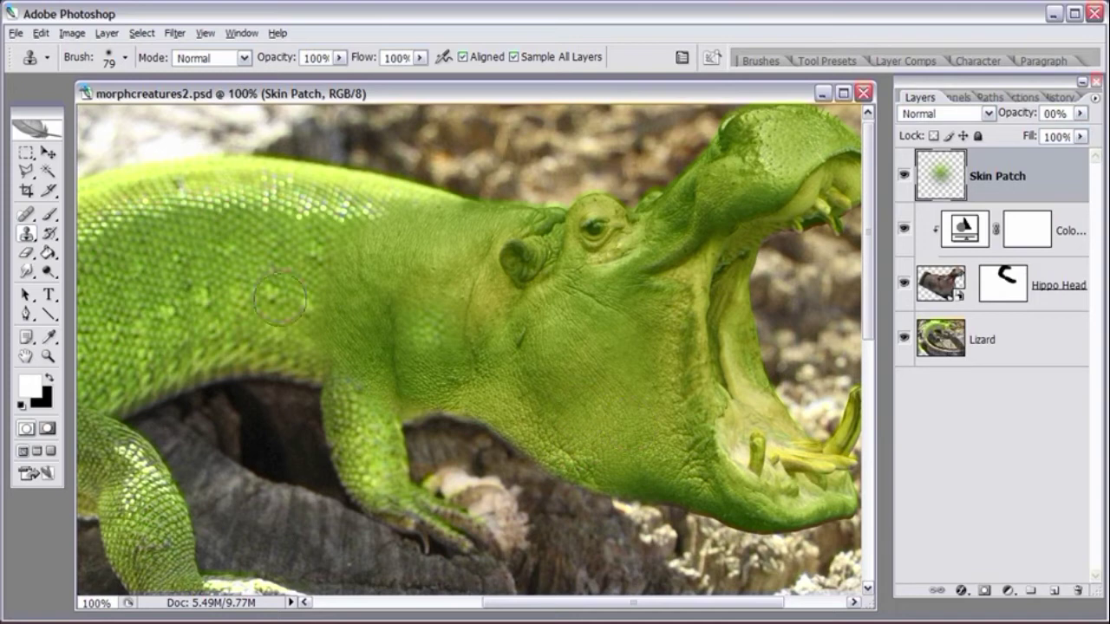
pyautogui.click(360, 247)
pyautogui.rightClick(314, 271)
pyautogui.press('7')
pyautogui.press('1')
pyautogui.click(325, 319)
pyautogui.click(328, 232)
pyautogui.click(397, 220)
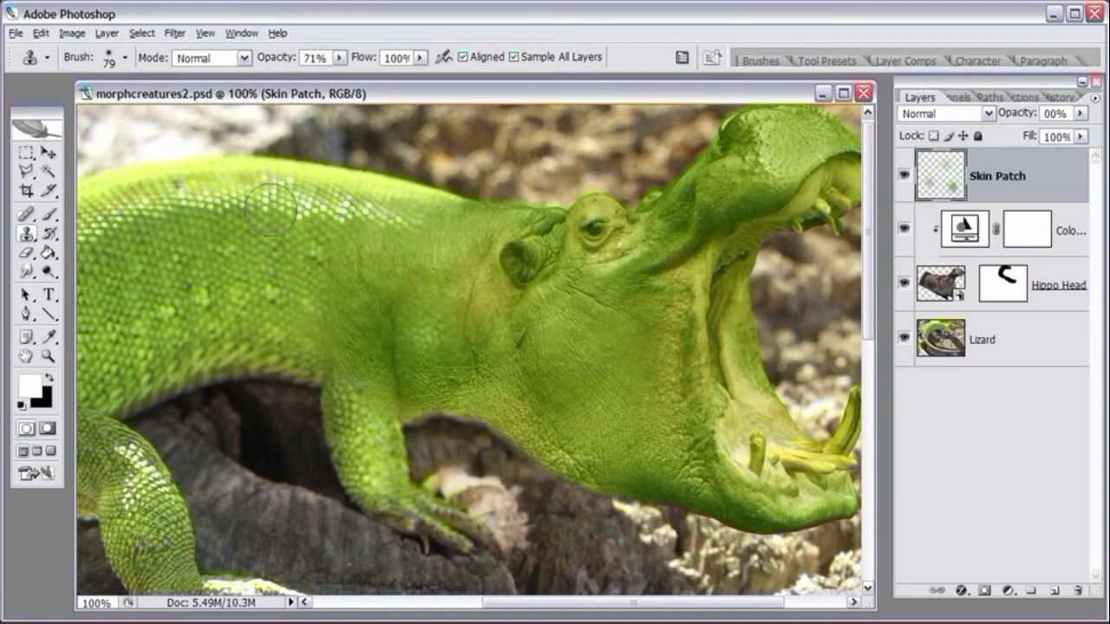
# Step: Clone more lizard scales over the lower neck and the area above the front leg on the Skin Patch layer
pyautogui.click(418, 390)
pyautogui.click(410, 356)
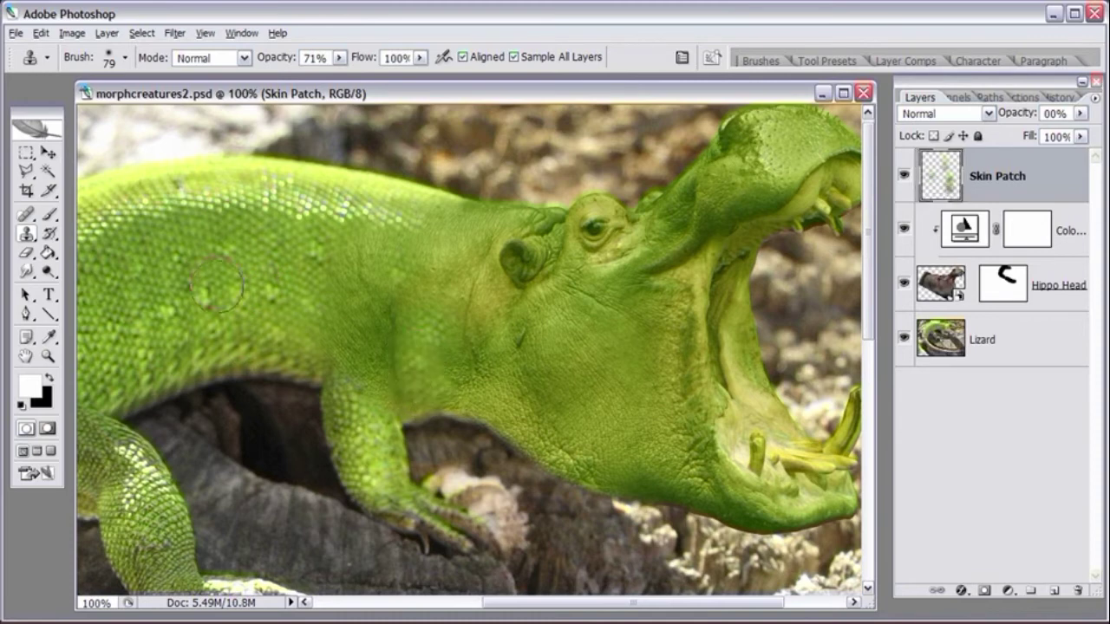
pyautogui.click(372, 367)
pyautogui.click(357, 381)
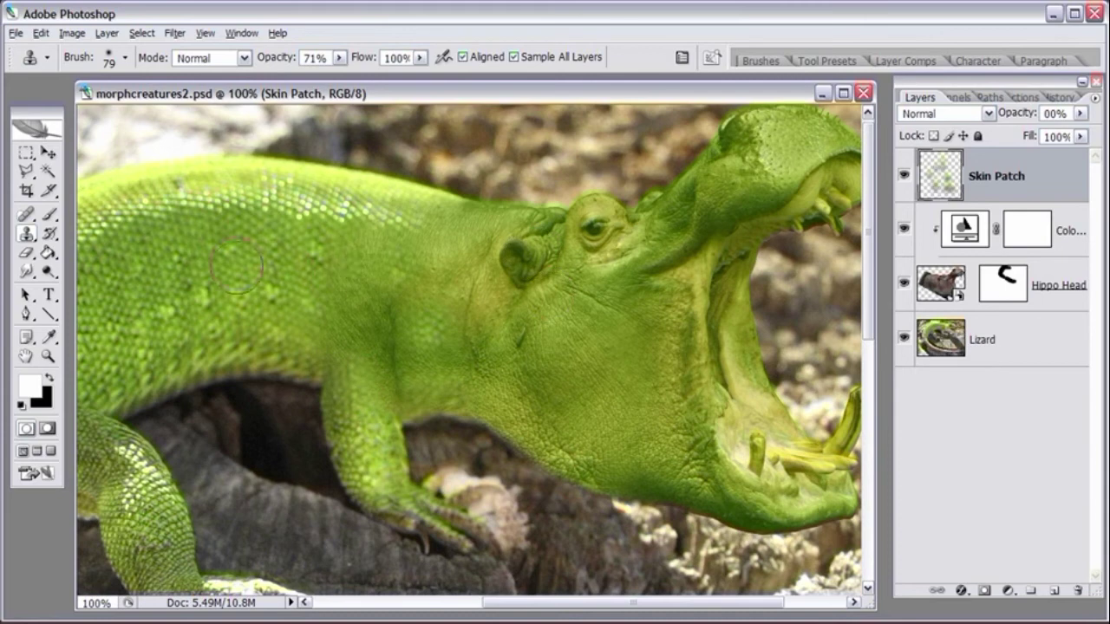
pyautogui.click(278, 314)
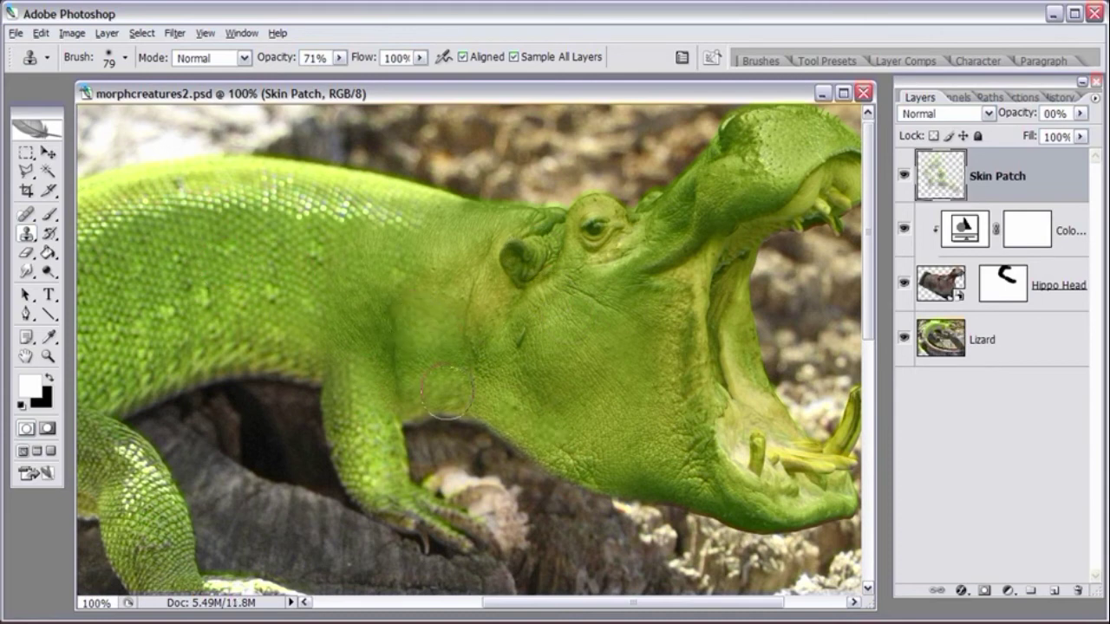
pyautogui.hscroll(-5, 433, 335)
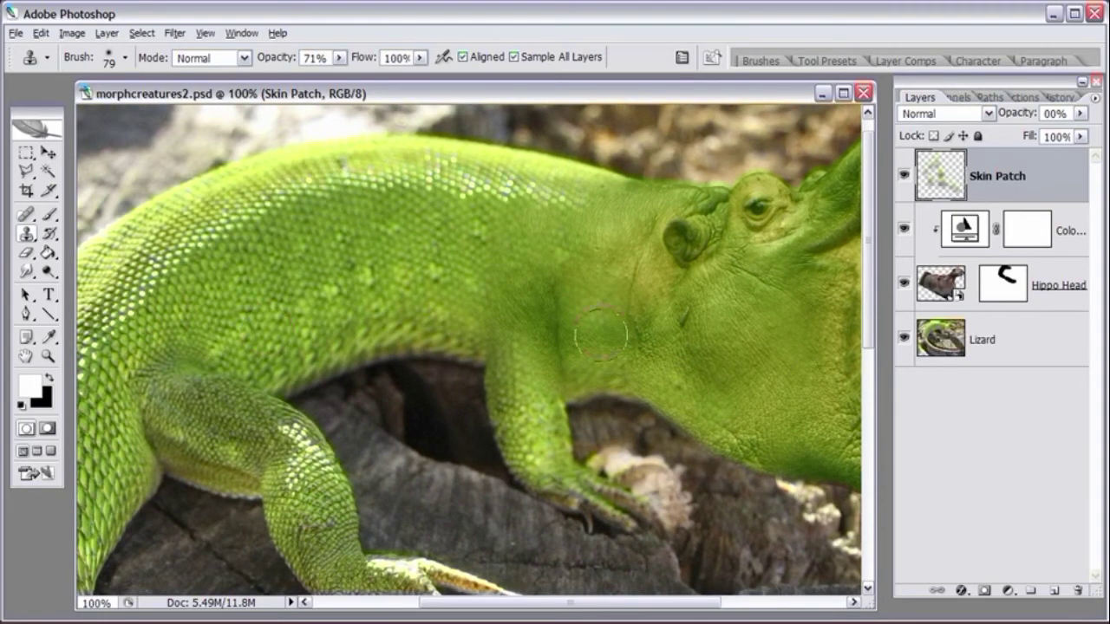
pyautogui.hscroll(3, 277, 312)
pyautogui.moveTo(291, 295)
pyautogui.mouseDown()
pyautogui.moveTo(532, 381)
pyautogui.moveTo(417, 371)
pyautogui.moveTo(514, 323)
pyautogui.moveTo(500, 240)
pyautogui.moveTo(433, 228)
pyautogui.moveTo(381, 199)
pyautogui.mouseUp()
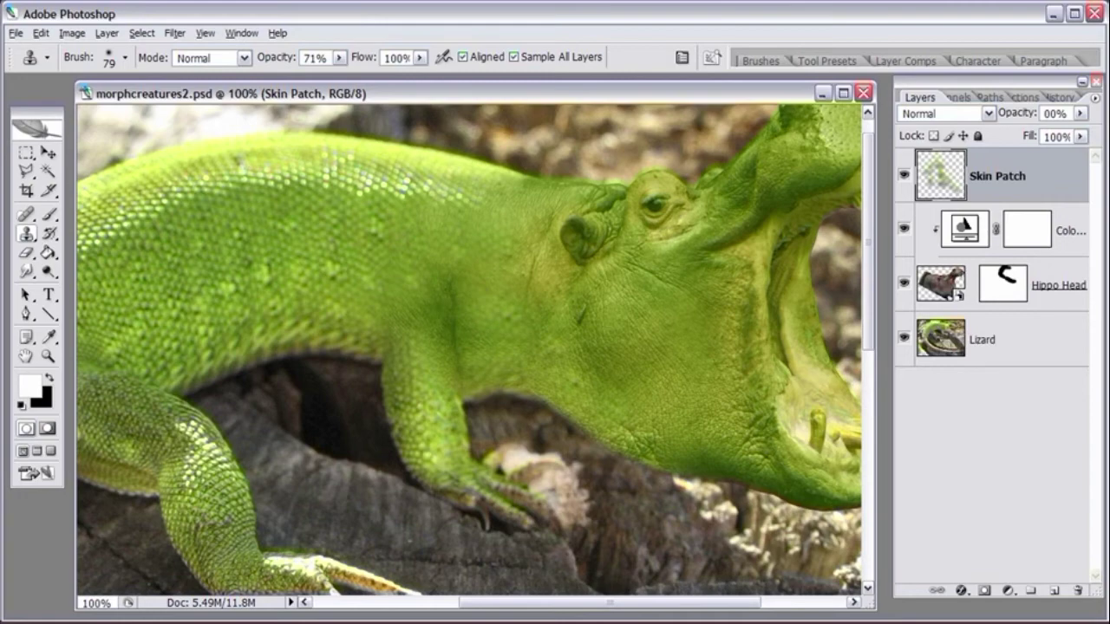
pyautogui.hotkey('ctrl', '-')
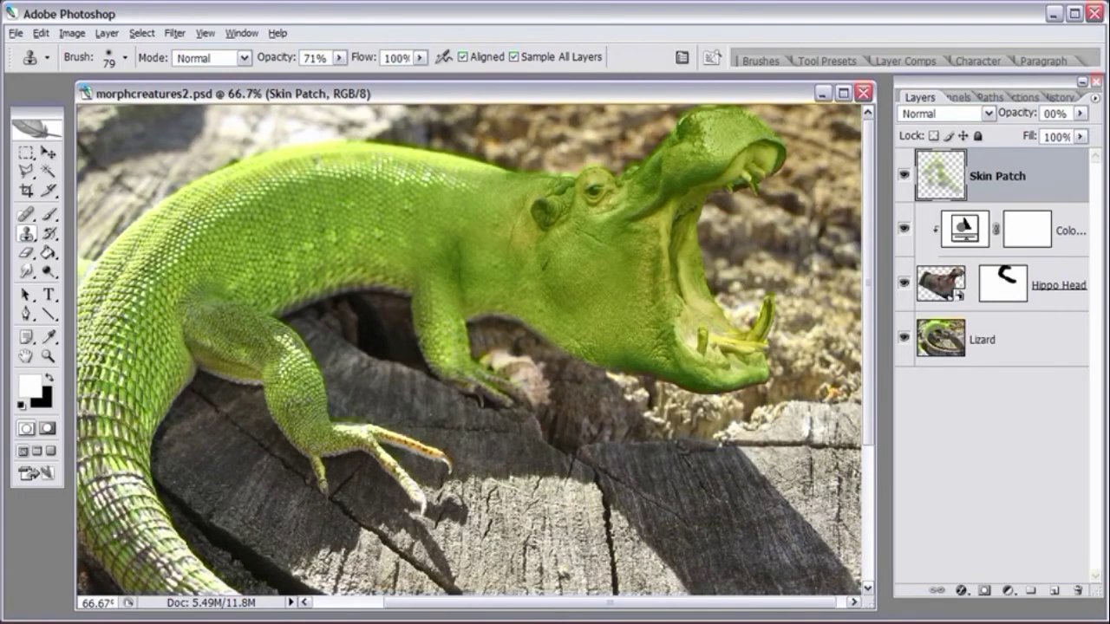
pyautogui.moveTo(980, 515); pyautogui.dragTo(458, 284)
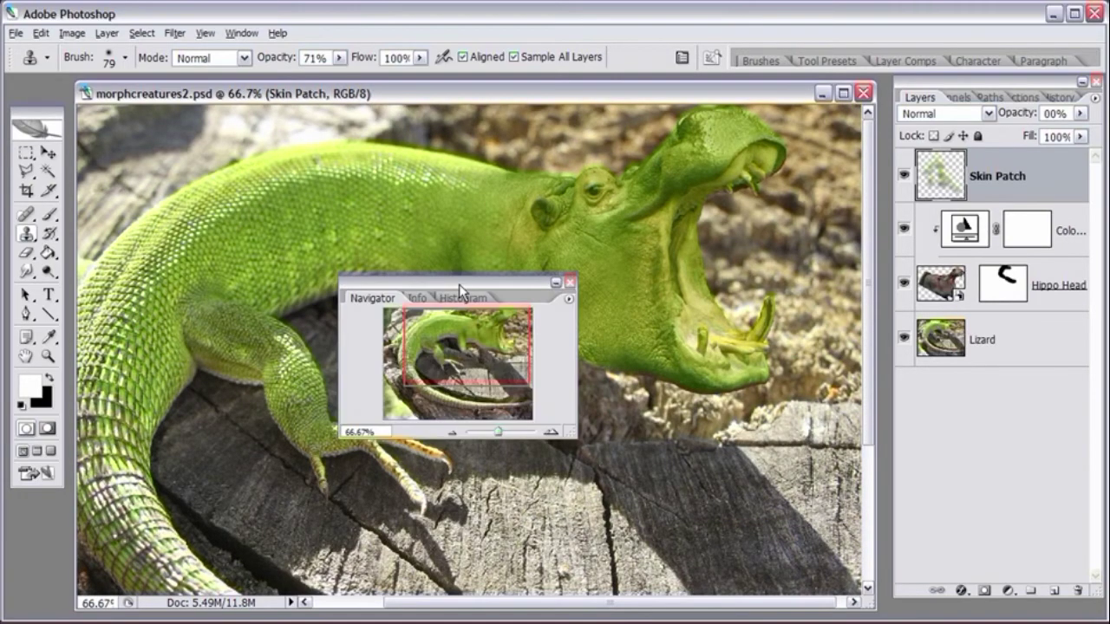
pyautogui.moveTo(431, 284); pyautogui.dragTo(1106, 280)
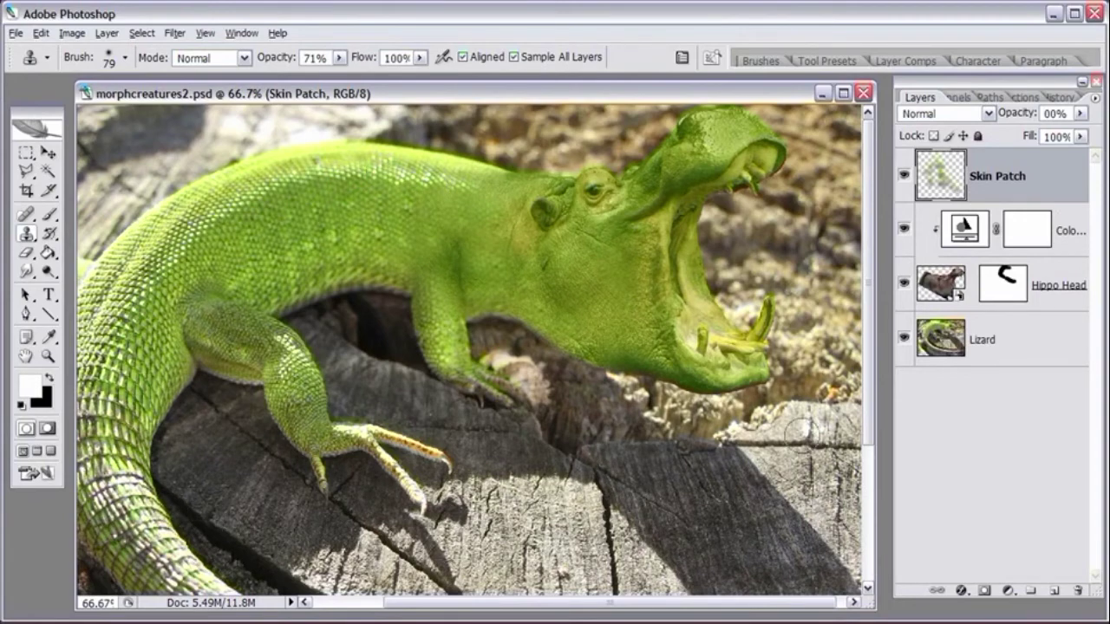
pyautogui.moveTo(871, 301); pyautogui.dragTo(875, 417)
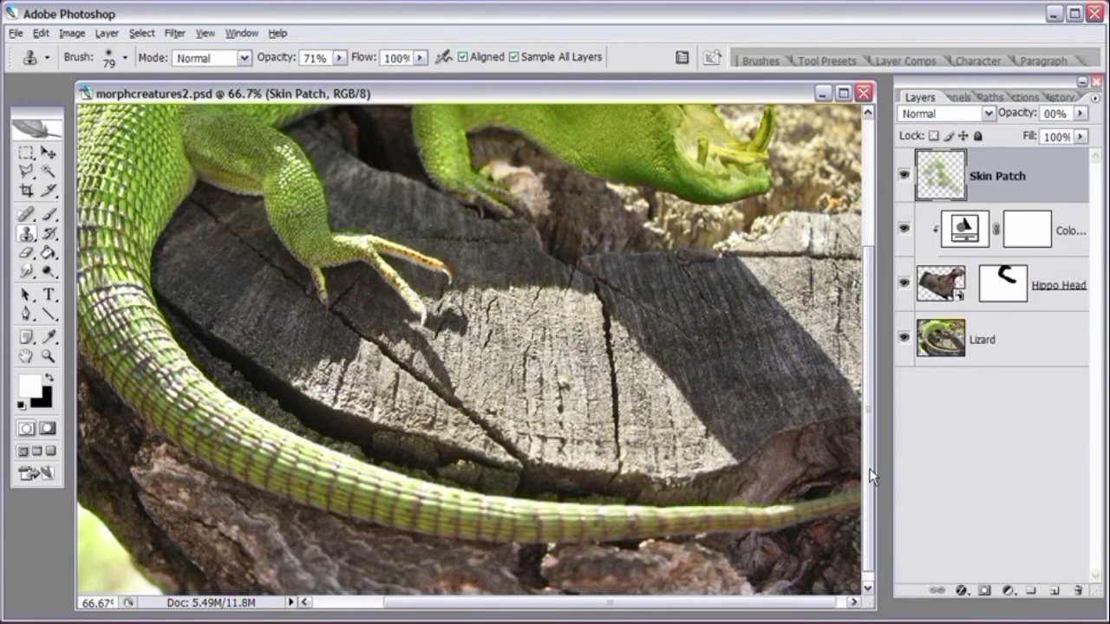
pyautogui.moveTo(872, 478); pyautogui.dragTo(870, 471)
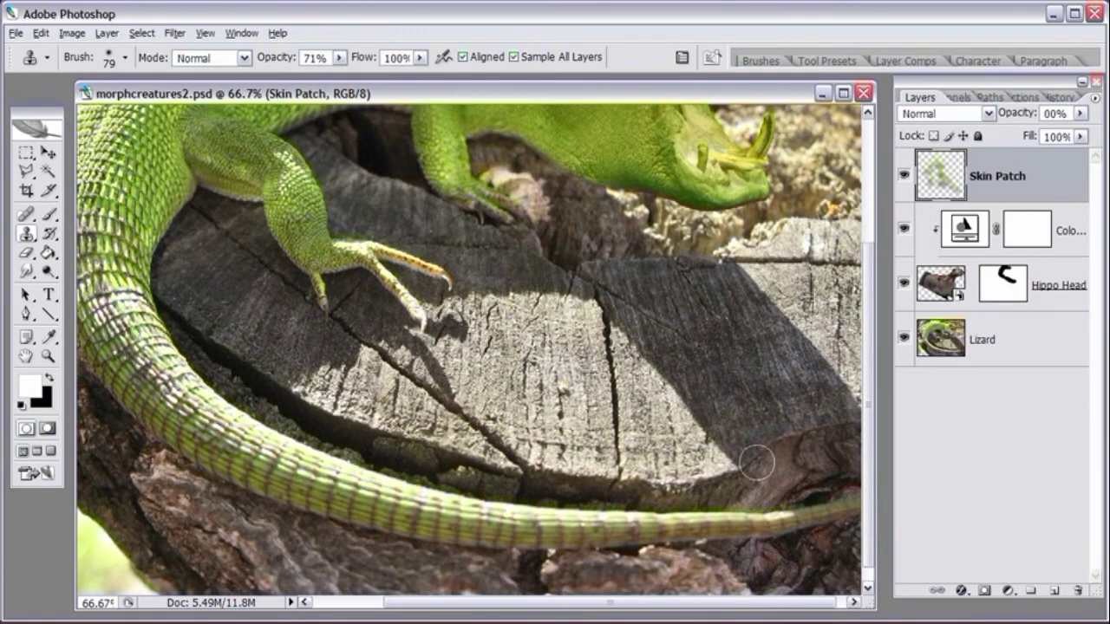
pyautogui.moveTo(871, 420); pyautogui.dragTo(867, 299)
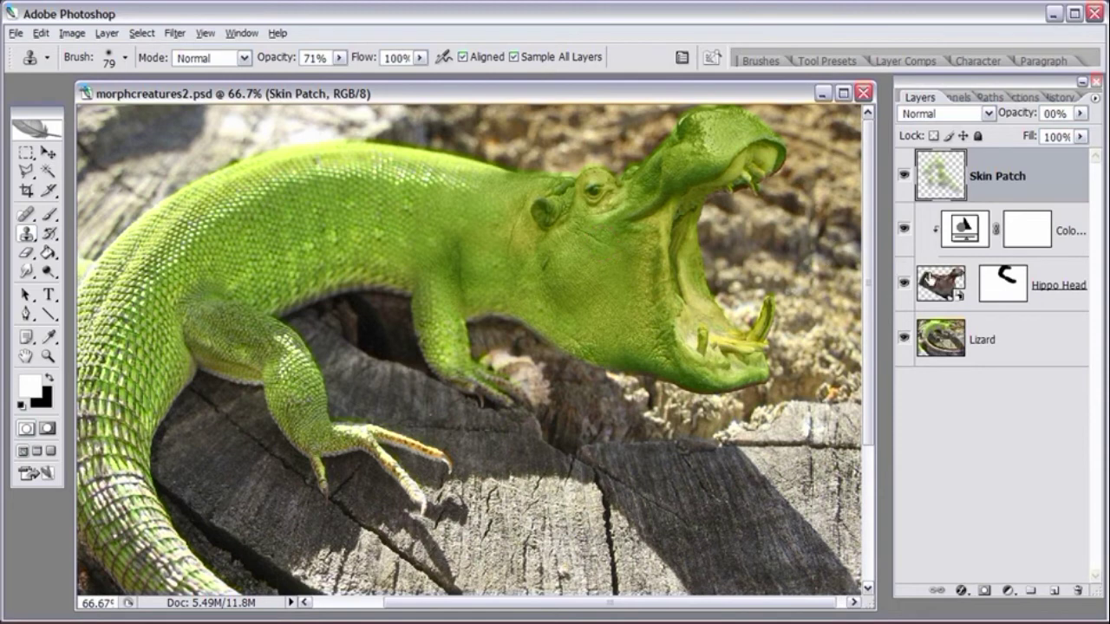
# Step: Add a Levels adjustment layer directly above the Hippo Head layer, clipped to it
pyautogui.click(949, 283)
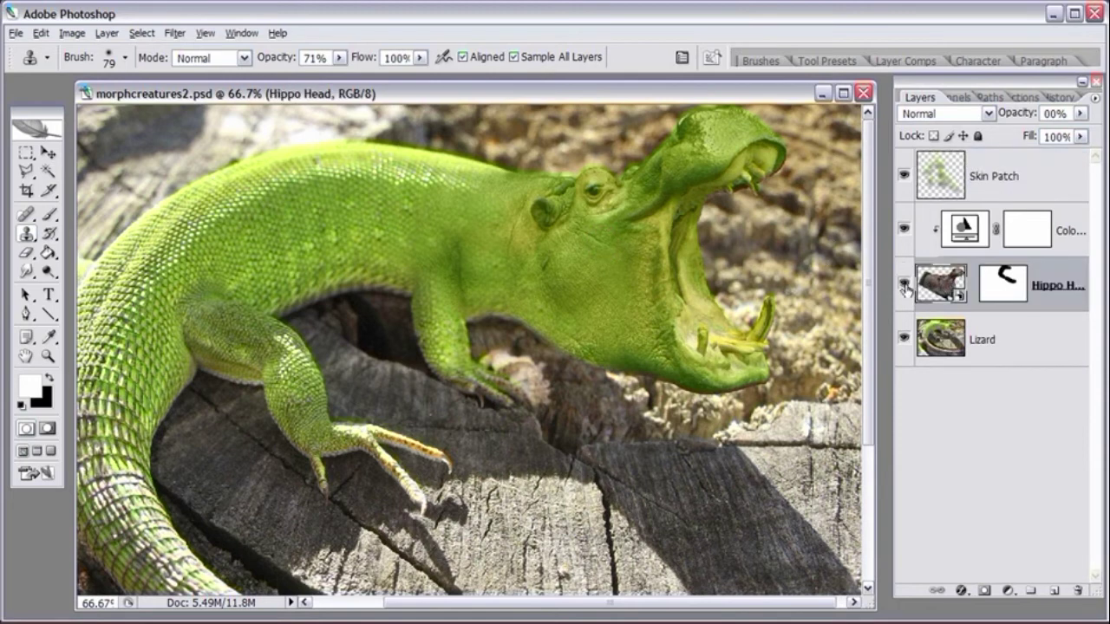
pyautogui.click(1007, 590)
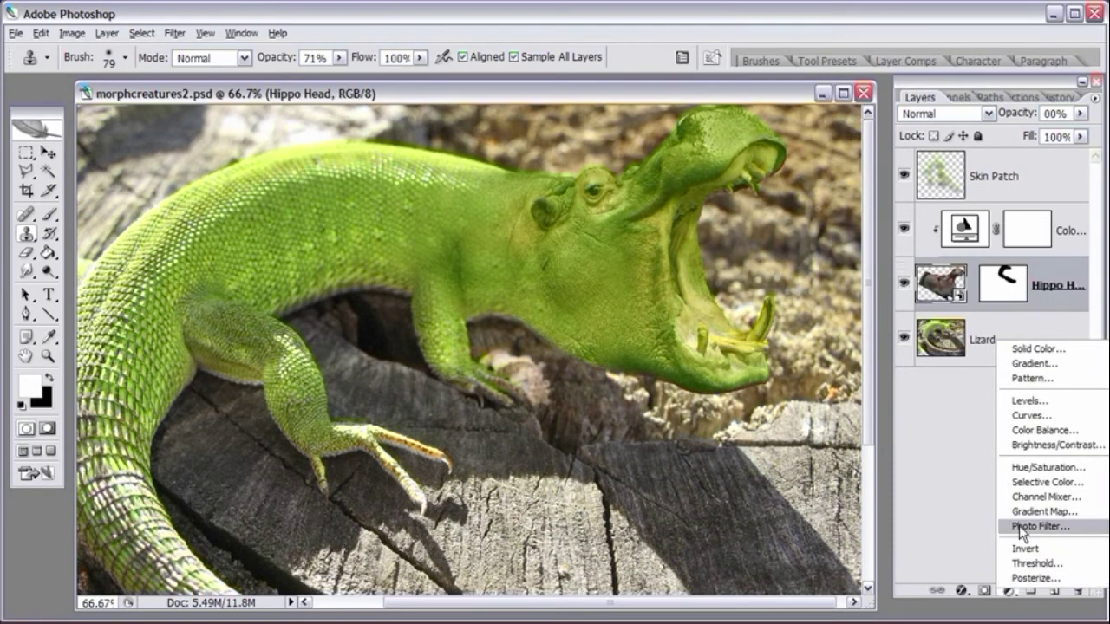
pyautogui.keyDown('alt'); pyautogui.click(1024, 403); pyautogui.keyUp('alt')
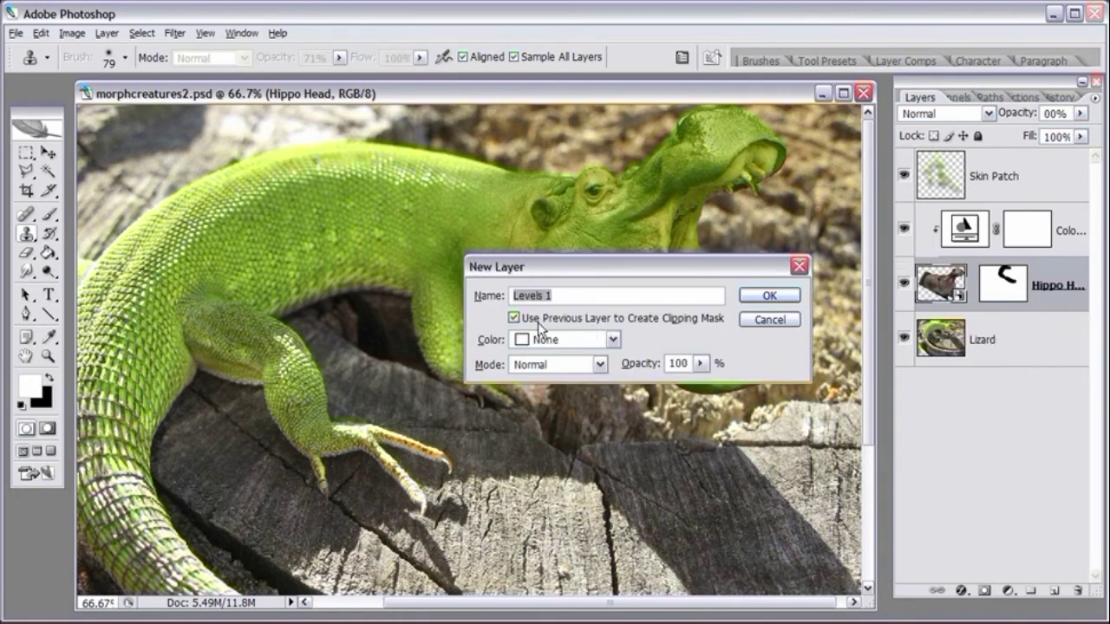
pyautogui.click(767, 296)
pyautogui.moveTo(678, 368); pyautogui.dragTo(920, 383)
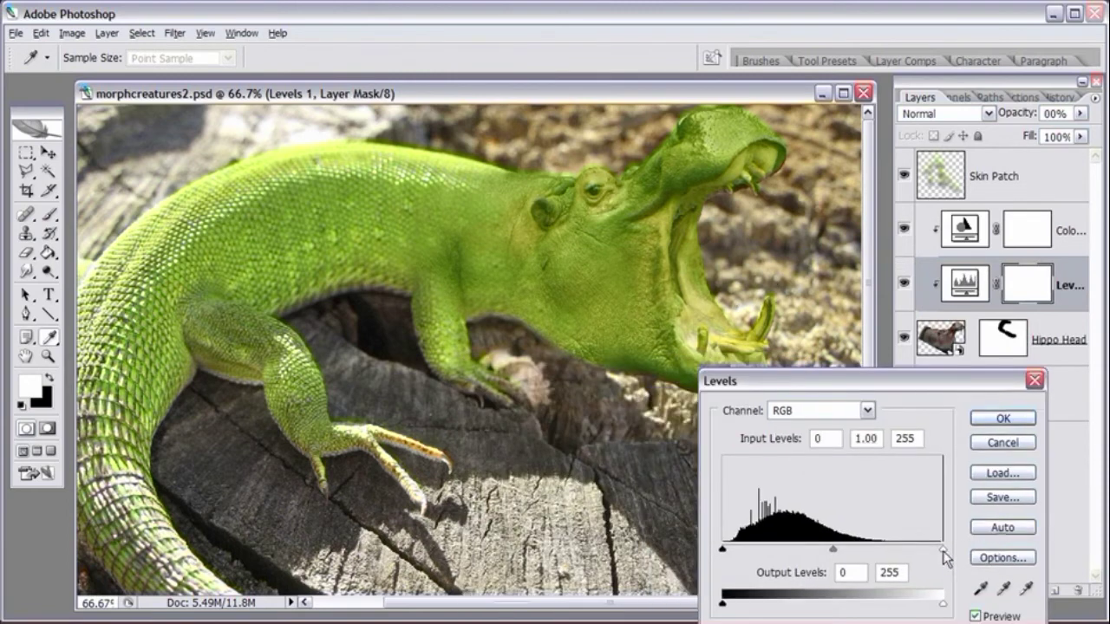
# Step: Set the Levels midtone input to 0.75 and the white input to 172, compare the preview off and on, and apply
pyautogui.moveTo(929, 556); pyautogui.dragTo(904, 554)
pyautogui.moveTo(812, 555); pyautogui.dragTo(823, 555)
pyautogui.moveTo(906, 555); pyautogui.dragTo(871, 555)
pyautogui.moveTo(802, 551); pyautogui.dragTo(811, 554)
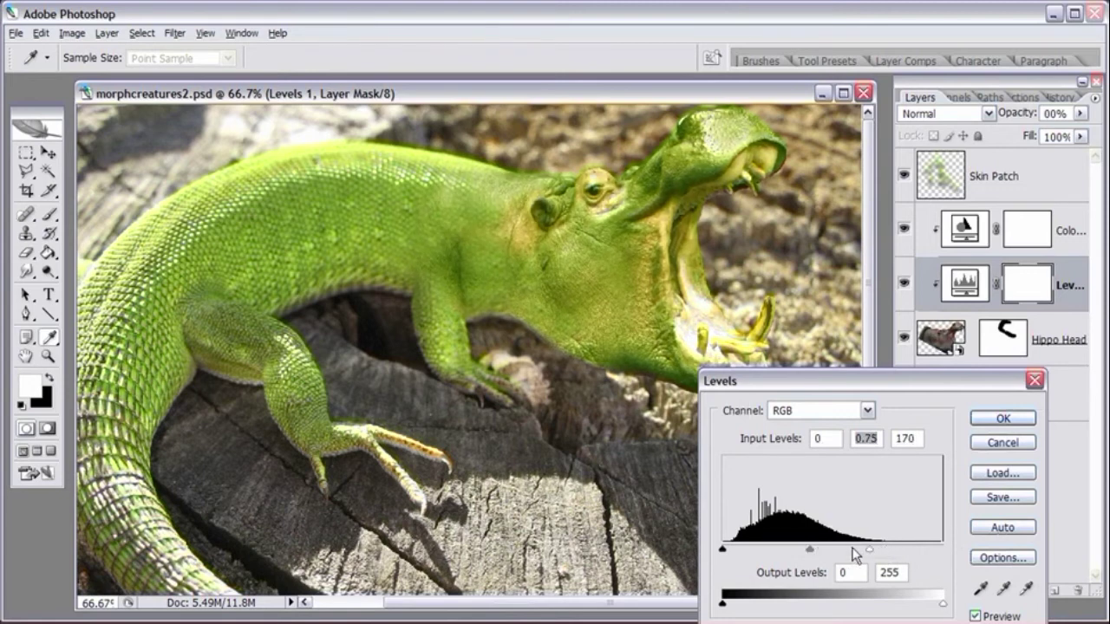
pyautogui.moveTo(872, 553); pyautogui.dragTo(871, 554)
pyautogui.click(873, 553)
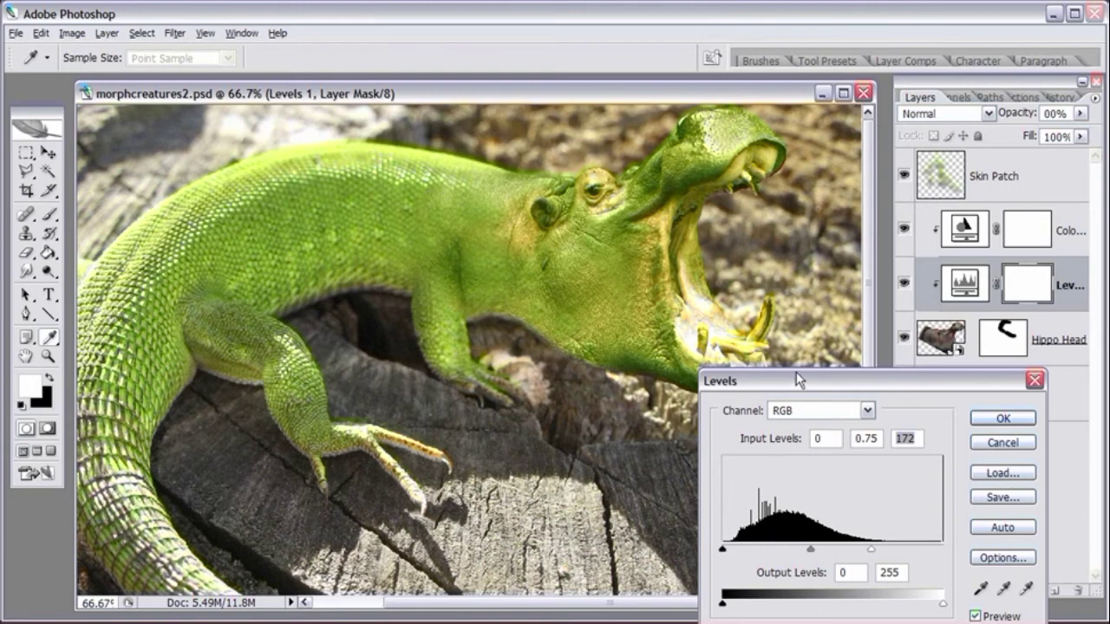
pyautogui.click(974, 616)
pyautogui.click(974, 616)
pyautogui.click(987, 419)
pyautogui.press('x')
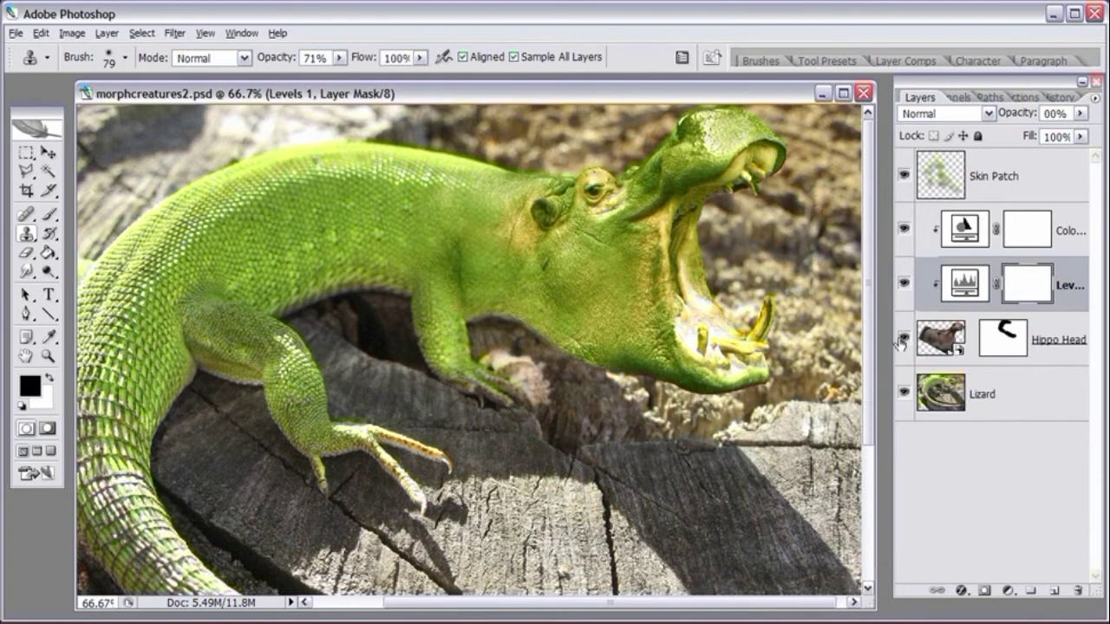
# Step: Compare the composite with the Hippo Head layer hidden and shown
pyautogui.click(902, 340)
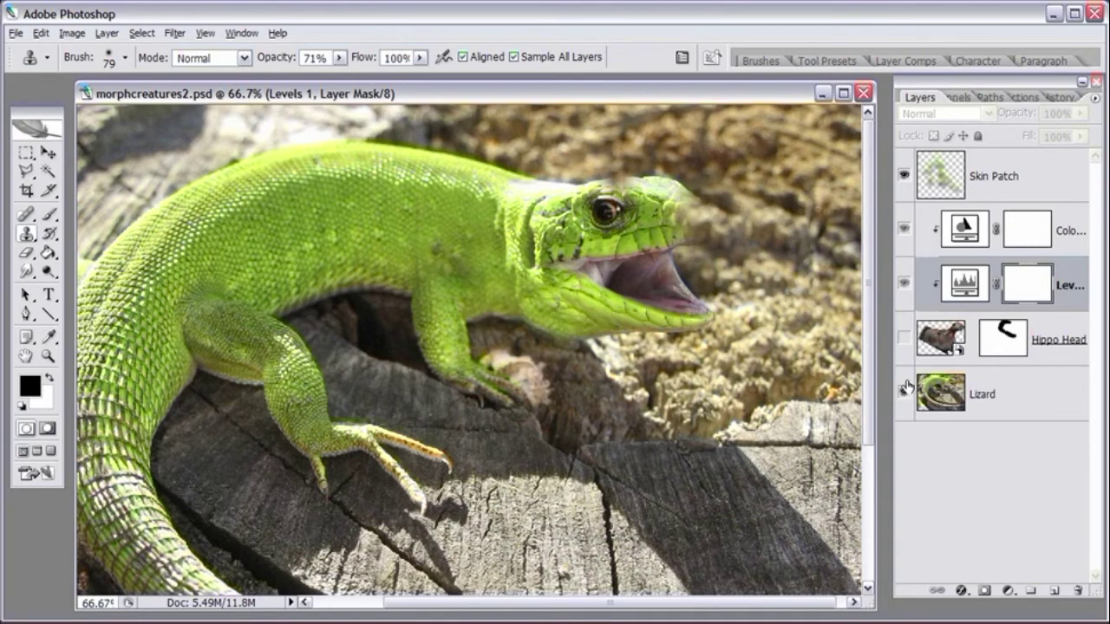
pyautogui.click(903, 339)
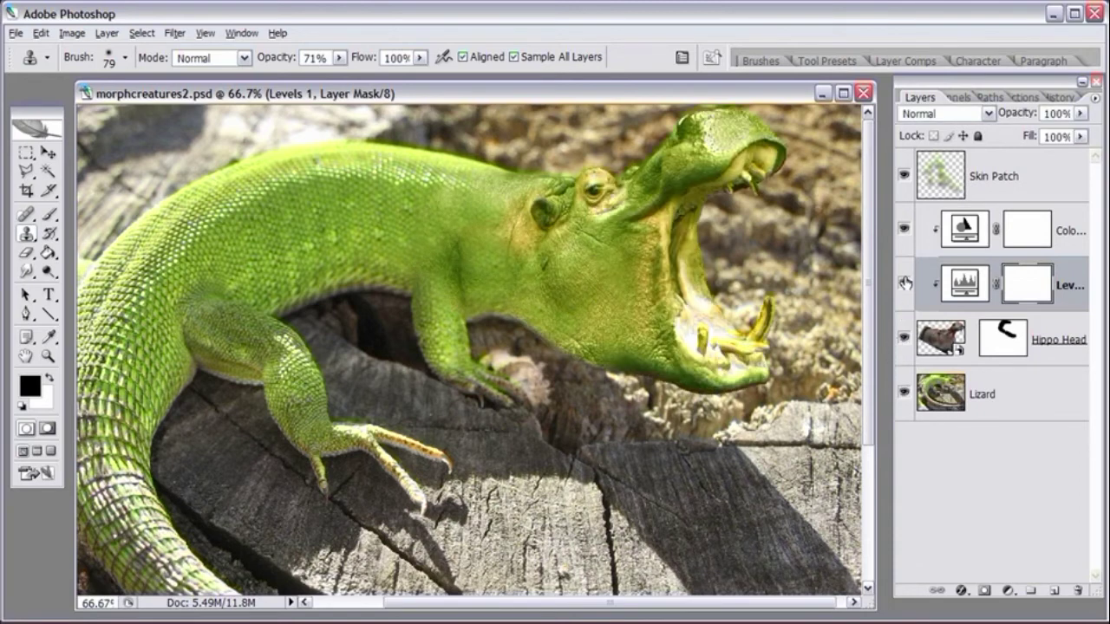
# Step: Compare the image with the Levels layer hidden and shown, and set its white input level to 178
pyautogui.click(905, 283)
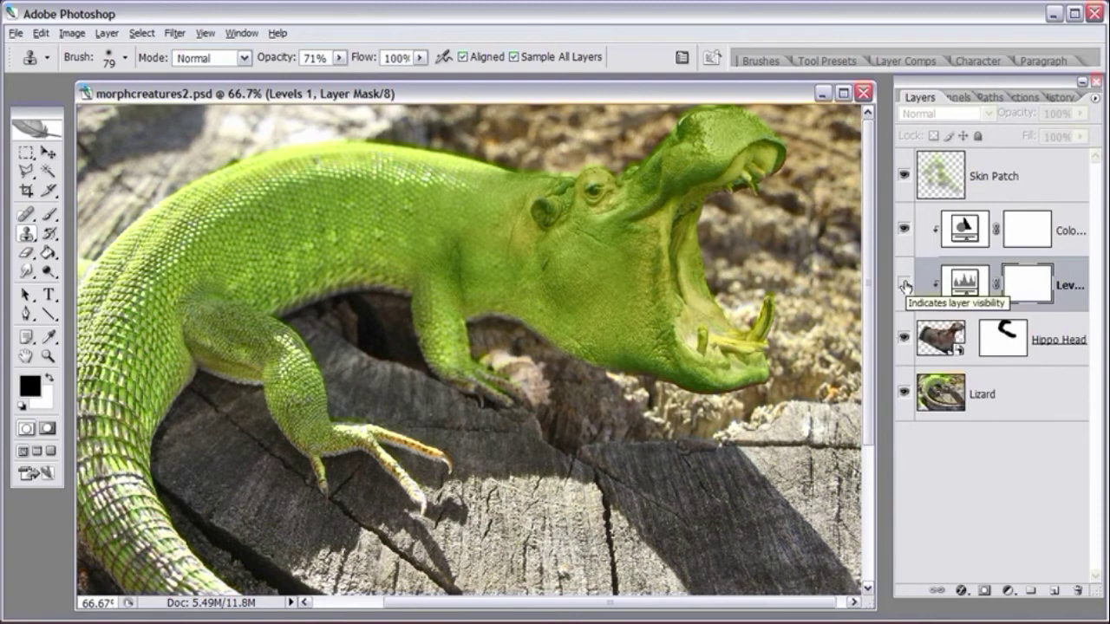
pyautogui.click(904, 286)
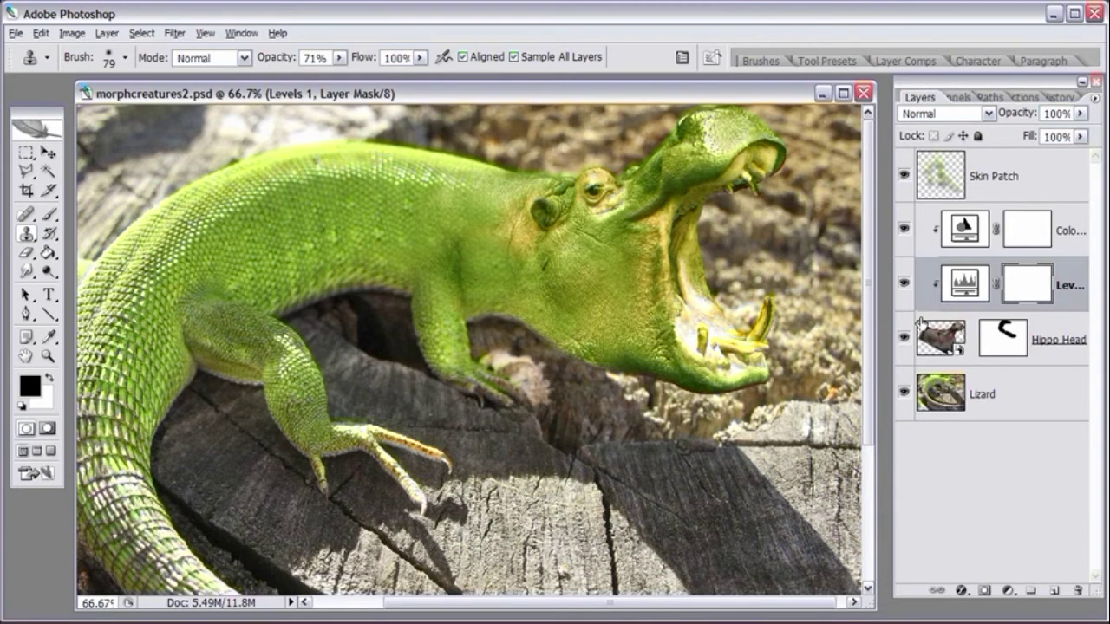
pyautogui.doubleClick(962, 288)
pyautogui.moveTo(872, 552); pyautogui.dragTo(881, 555)
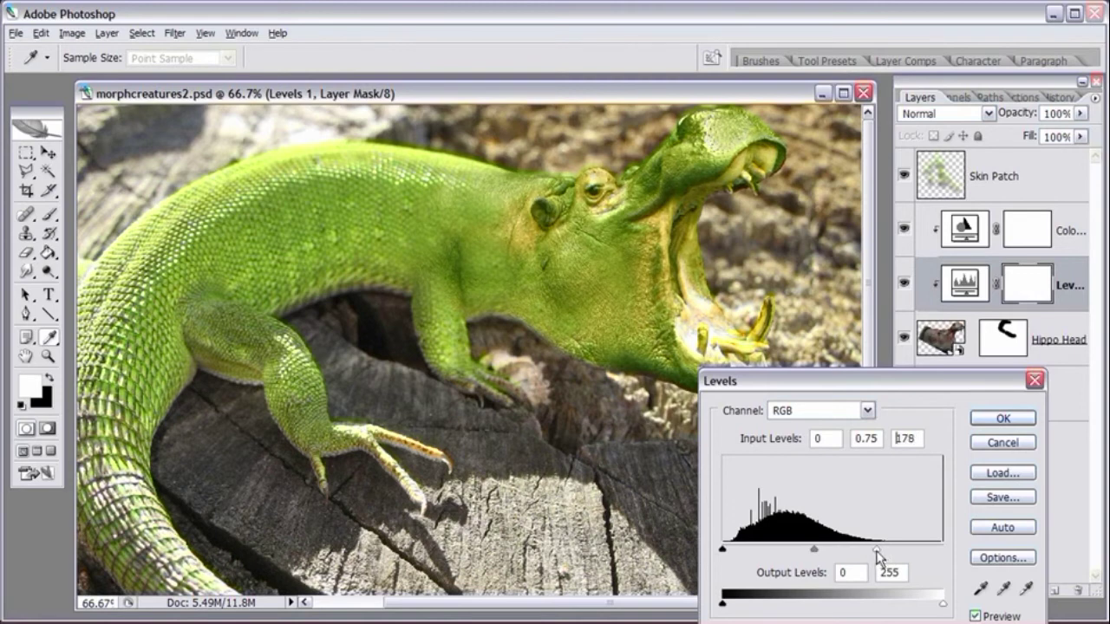
pyautogui.click(1026, 420)
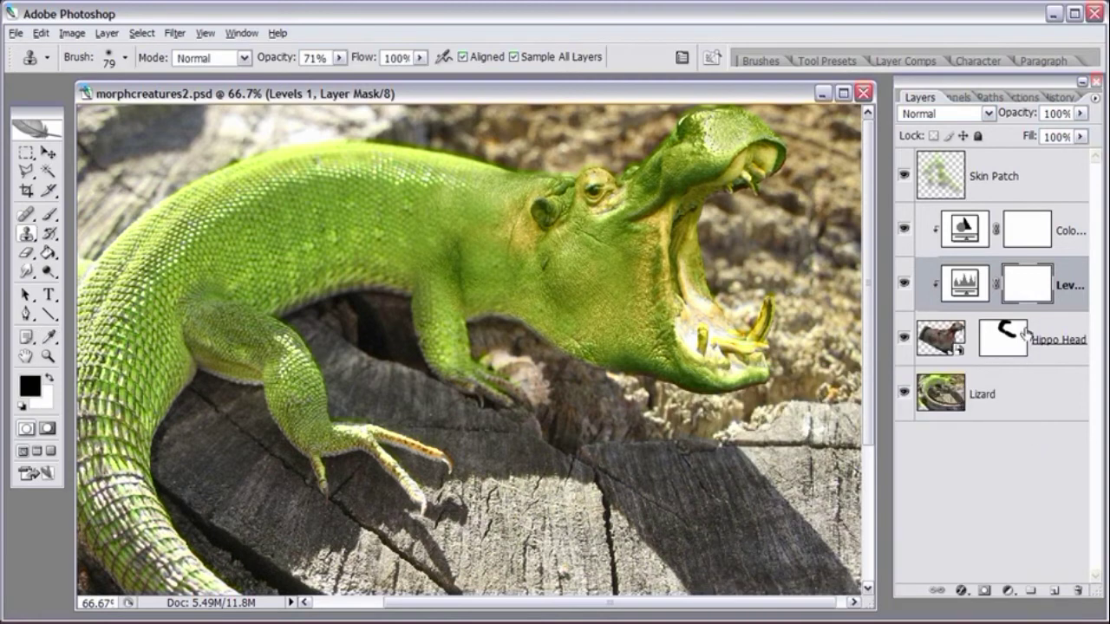
# Step: Paint black on the Levels layer mask over the hippo's open mouth with a soft 165 px brush to hide the adjustment there
pyautogui.click(1024, 288)
pyautogui.click(49, 216)
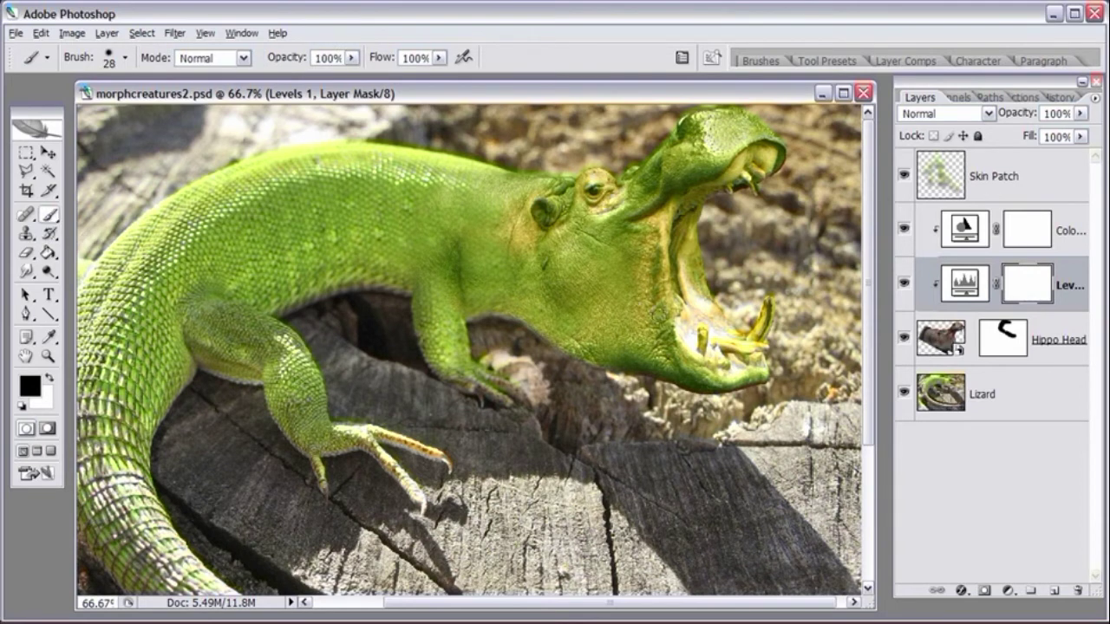
pyautogui.rightClick(660, 310)
pyautogui.moveTo(716, 353); pyautogui.dragTo(727, 354)
pyautogui.click(725, 417)
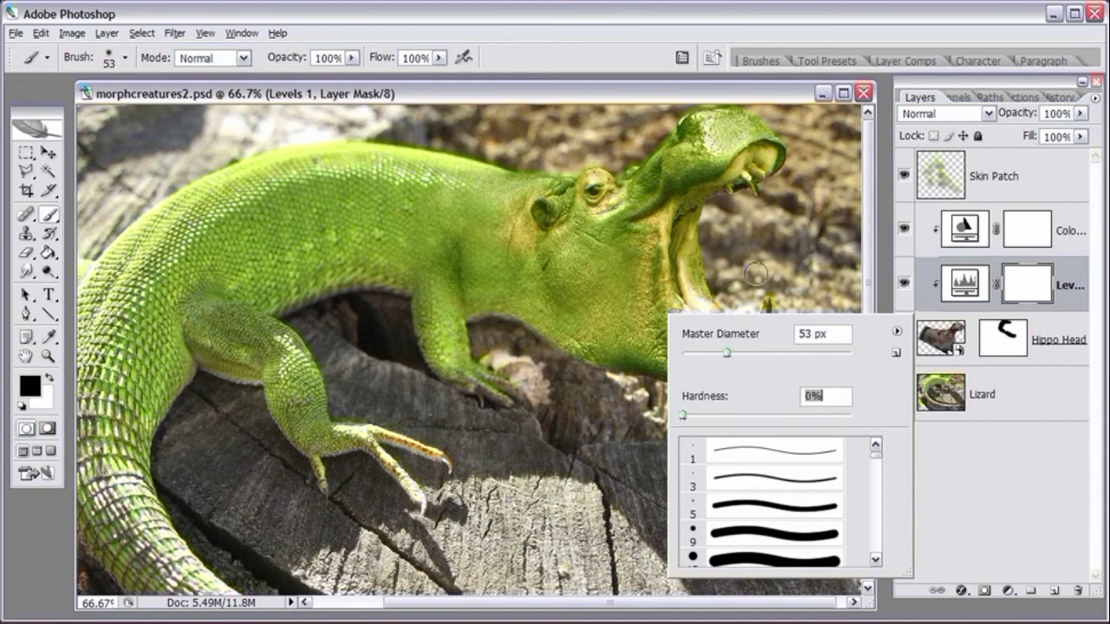
pyautogui.moveTo(731, 353); pyautogui.dragTo(815, 363)
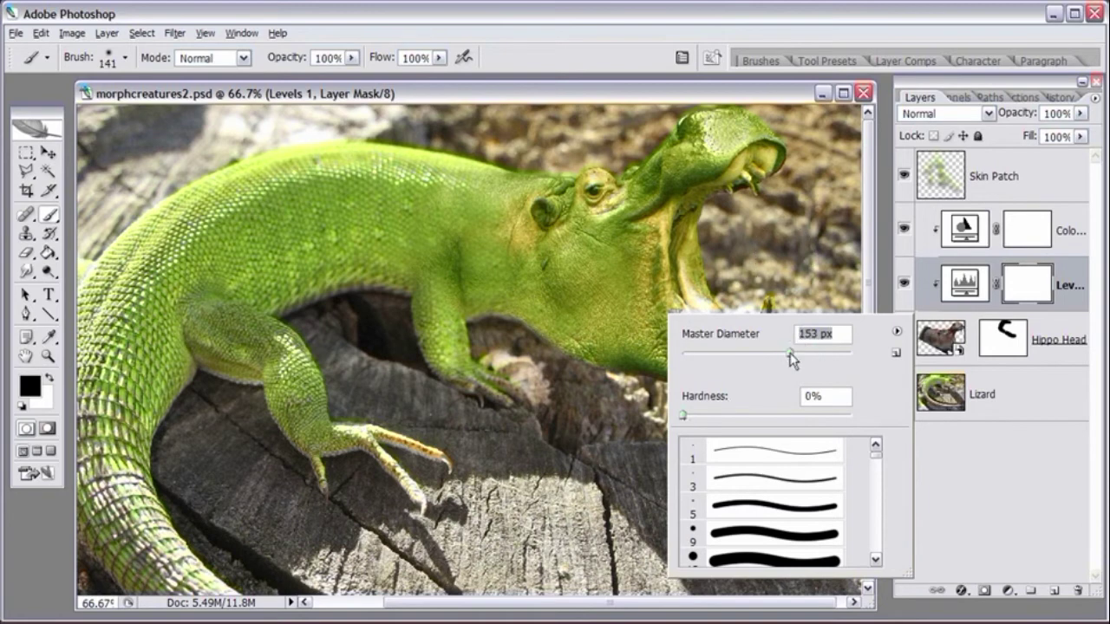
pyautogui.click(743, 128)
pyautogui.moveTo(706, 304)
pyautogui.mouseDown()
pyautogui.moveTo(739, 358)
pyautogui.moveTo(727, 335)
pyautogui.moveTo(707, 333)
pyautogui.moveTo(734, 344)
pyautogui.moveTo(721, 345)
pyautogui.moveTo(755, 335)
pyautogui.moveTo(719, 320)
pyautogui.mouseUp()
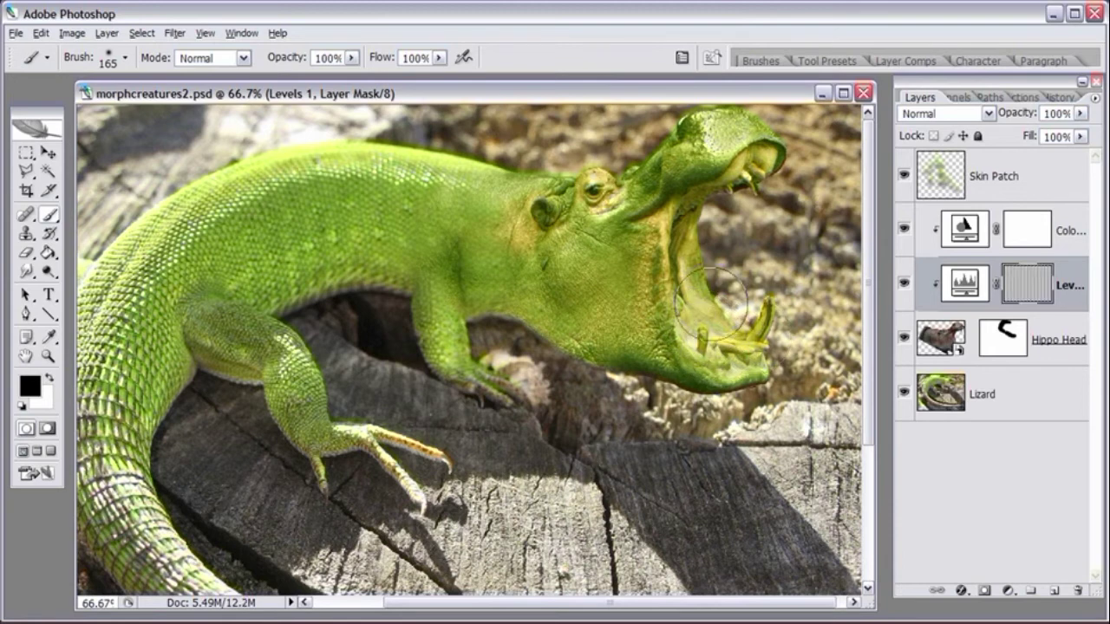
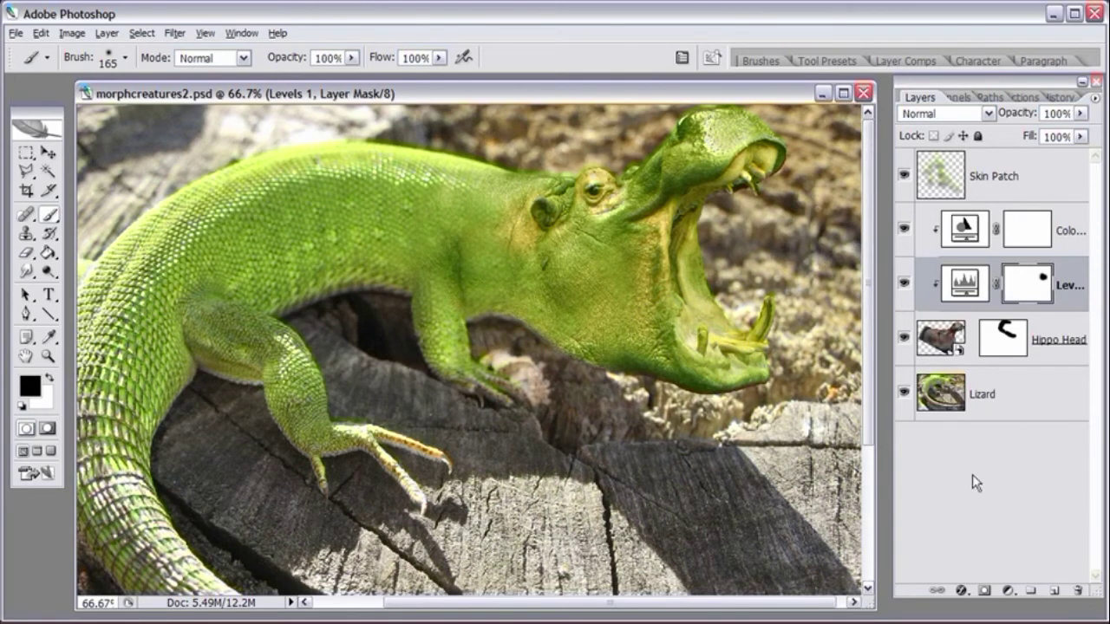
# Step: Set the Color Balance layer's midtones to +30 red, +82 green and -69 yellow, and apply
pyautogui.hotkey('ctrl', '-')
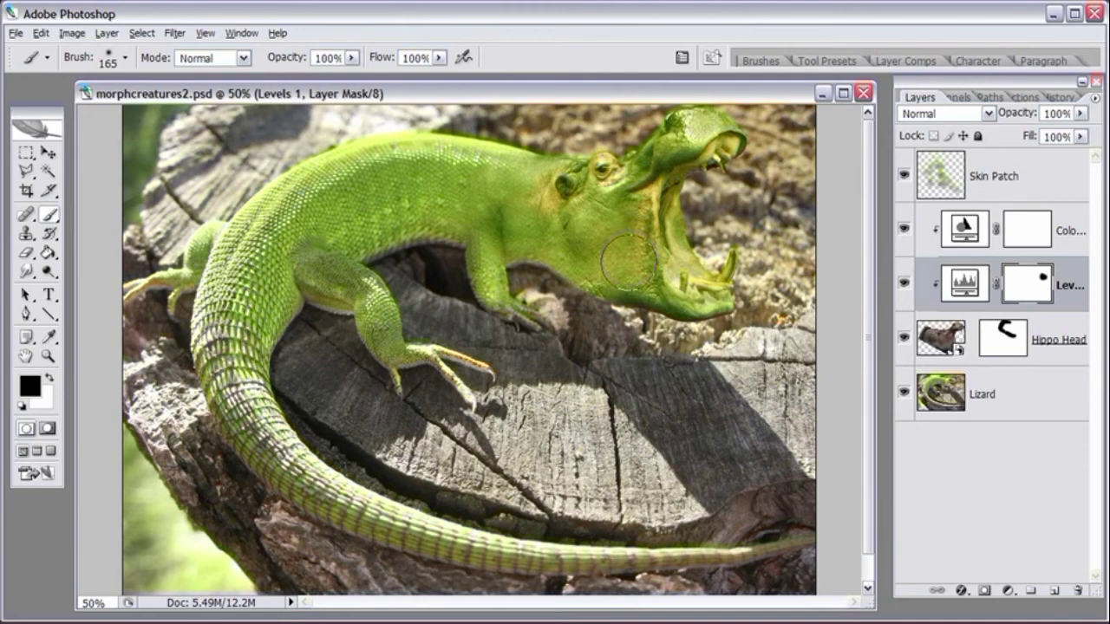
pyautogui.doubleClick(963, 230)
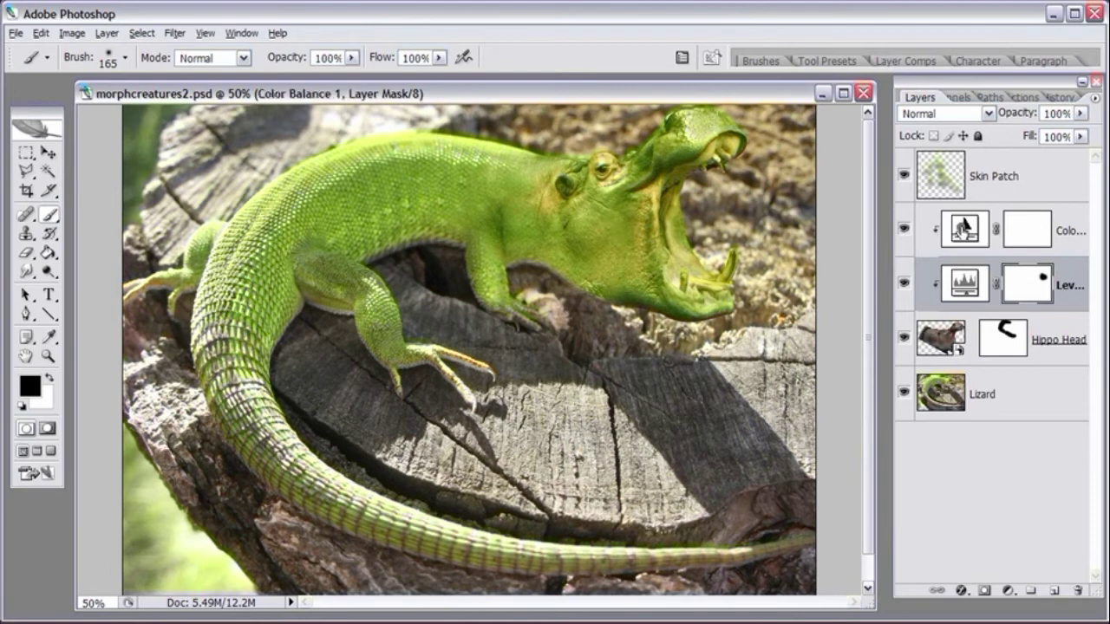
pyautogui.moveTo(875, 382); pyautogui.dragTo(816, 381)
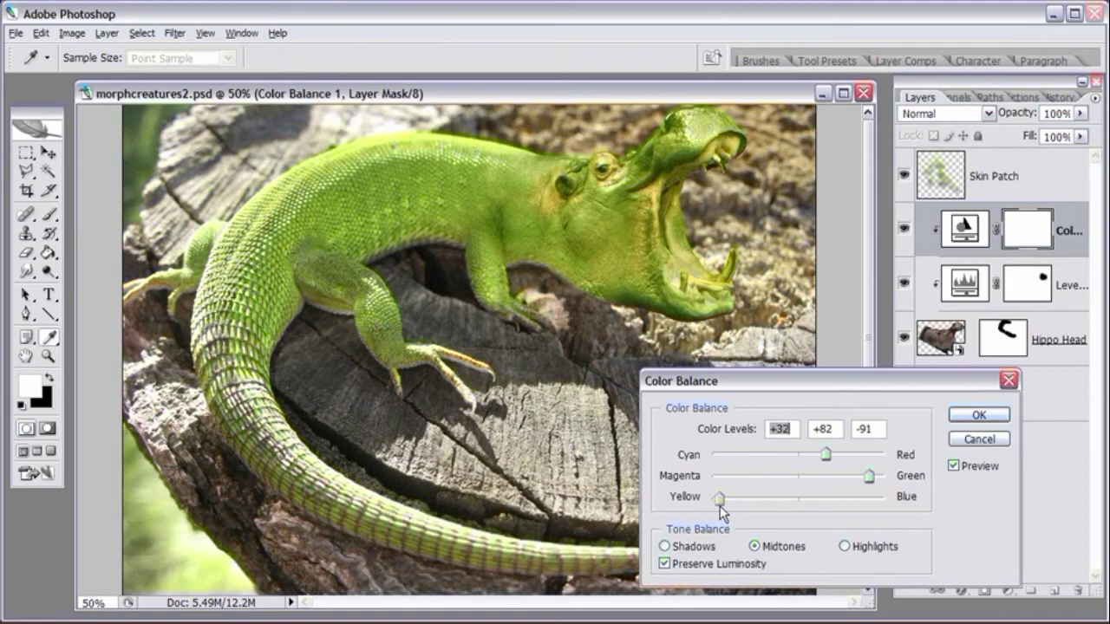
pyautogui.moveTo(720, 503); pyautogui.dragTo(747, 509)
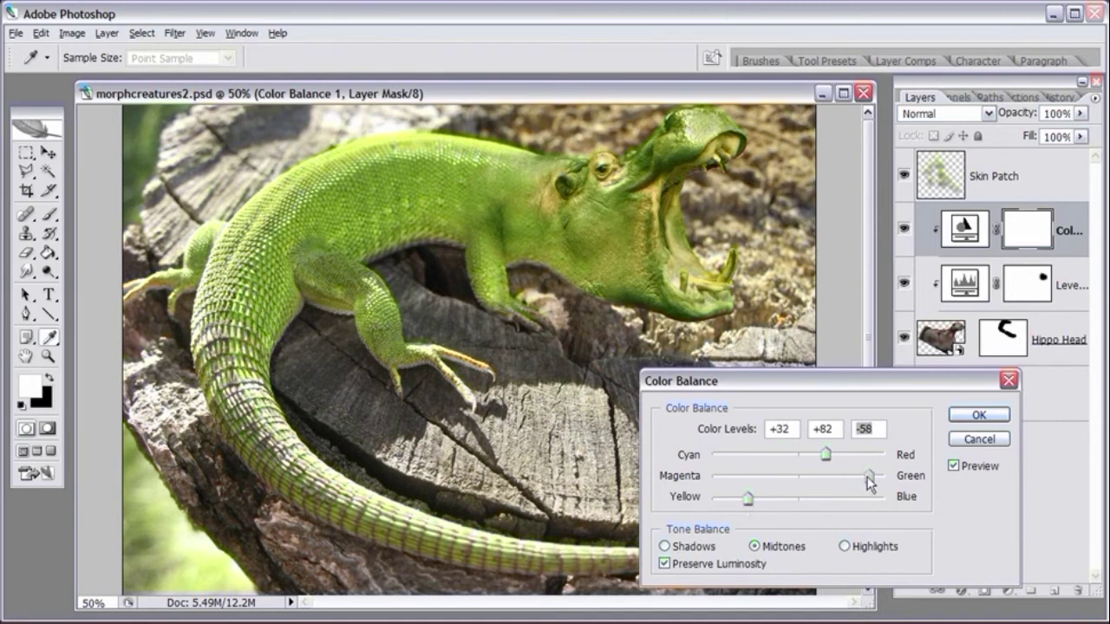
pyautogui.moveTo(867, 477); pyautogui.dragTo(869, 478)
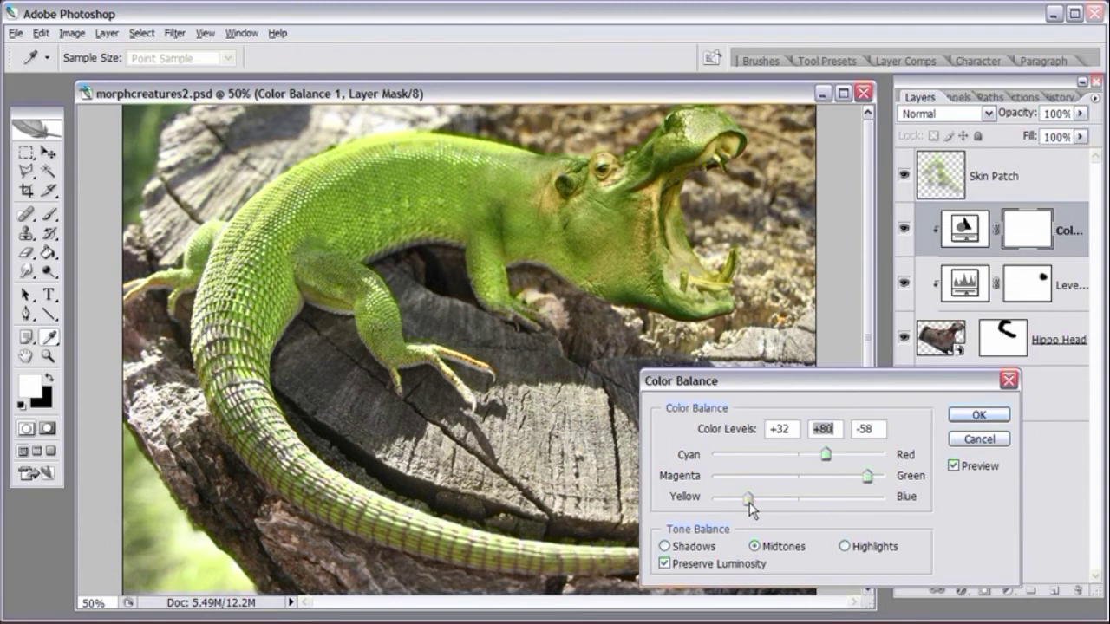
pyautogui.moveTo(749, 502); pyautogui.dragTo(730, 502)
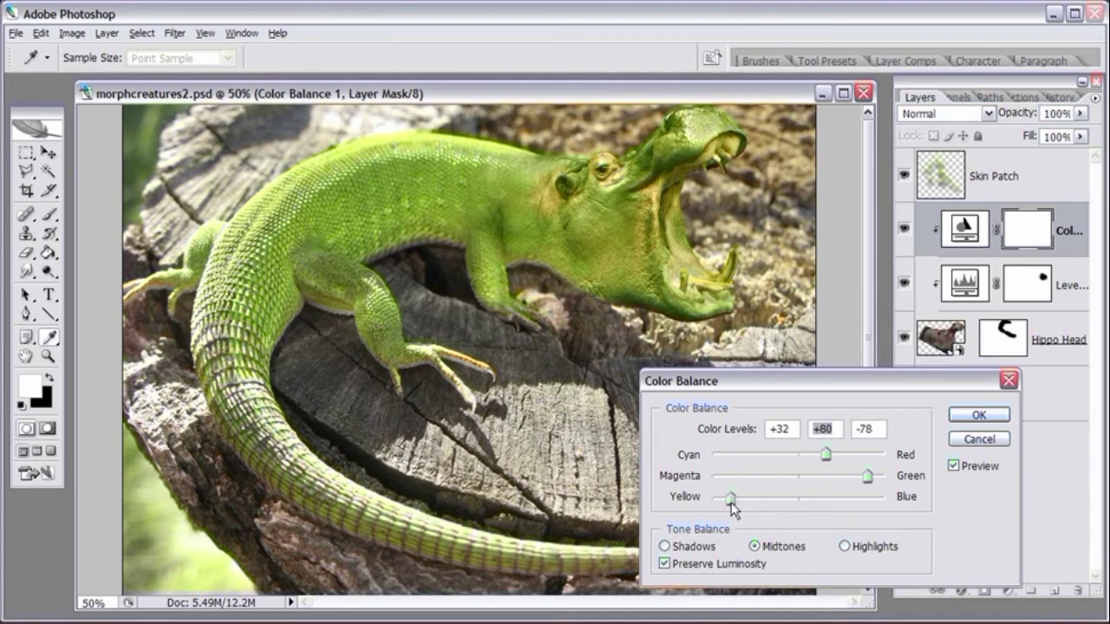
pyautogui.moveTo(826, 456)
pyautogui.mouseDown()
pyautogui.moveTo(802, 460)
pyautogui.moveTo(838, 459)
pyautogui.moveTo(828, 459)
pyautogui.moveTo(874, 486)
pyautogui.moveTo(847, 487)
pyautogui.moveTo(871, 487)
pyautogui.moveTo(824, 461)
pyautogui.mouseUp()
pyautogui.moveTo(730, 501); pyautogui.dragTo(732, 502)
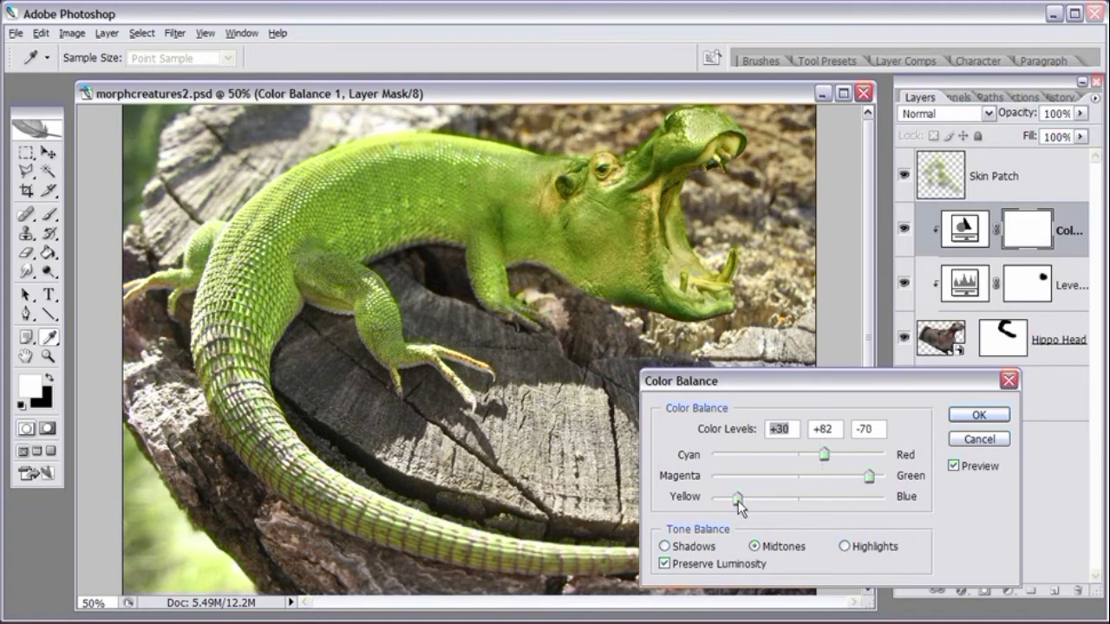
pyautogui.moveTo(738, 500)
pyautogui.mouseDown()
pyautogui.moveTo(728, 502)
pyautogui.moveTo(738, 501)
pyautogui.mouseUp()
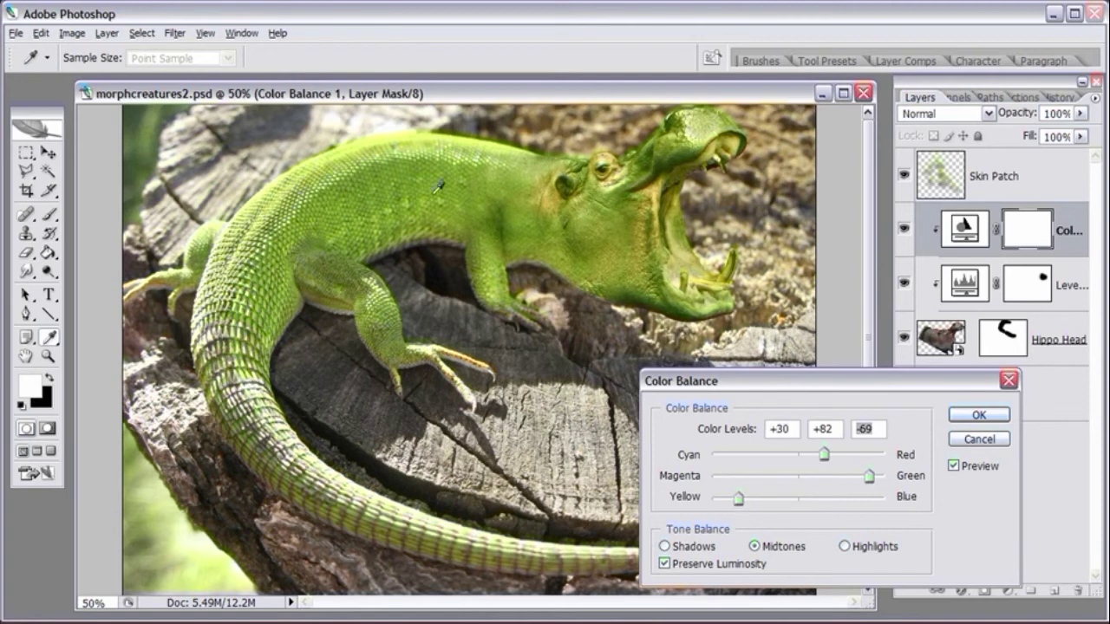
pyautogui.moveTo(824, 460); pyautogui.dragTo(824, 459)
pyautogui.click(979, 416)
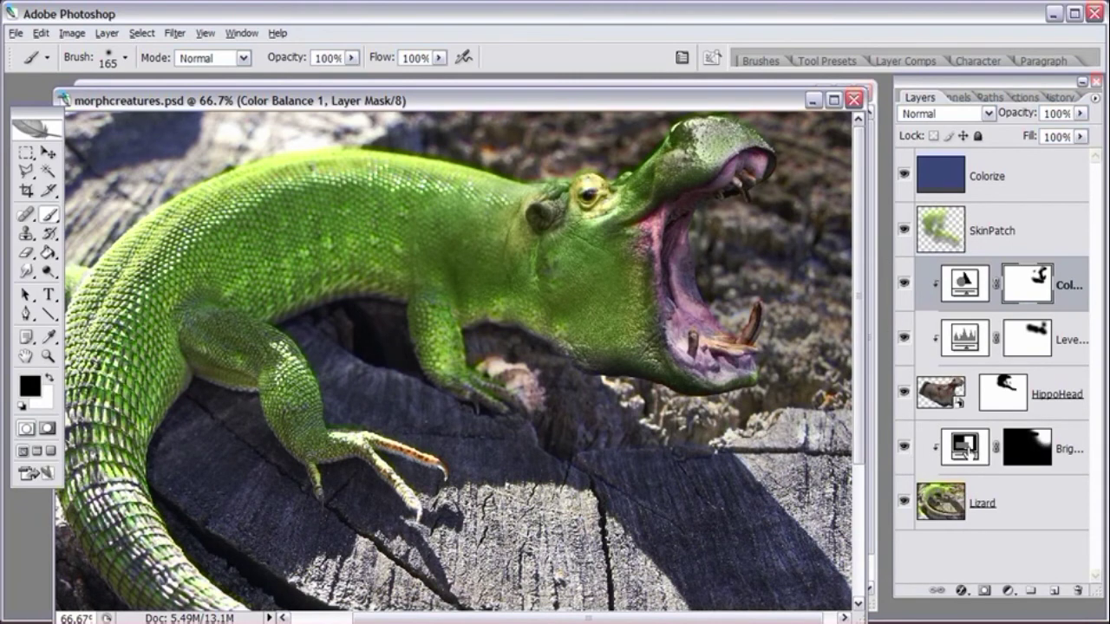
# Step: Compare the finished morphcreatures.psd with its Brightness/Contrast layer above the Lizard layer hidden and shown
pyautogui.click(969, 453)
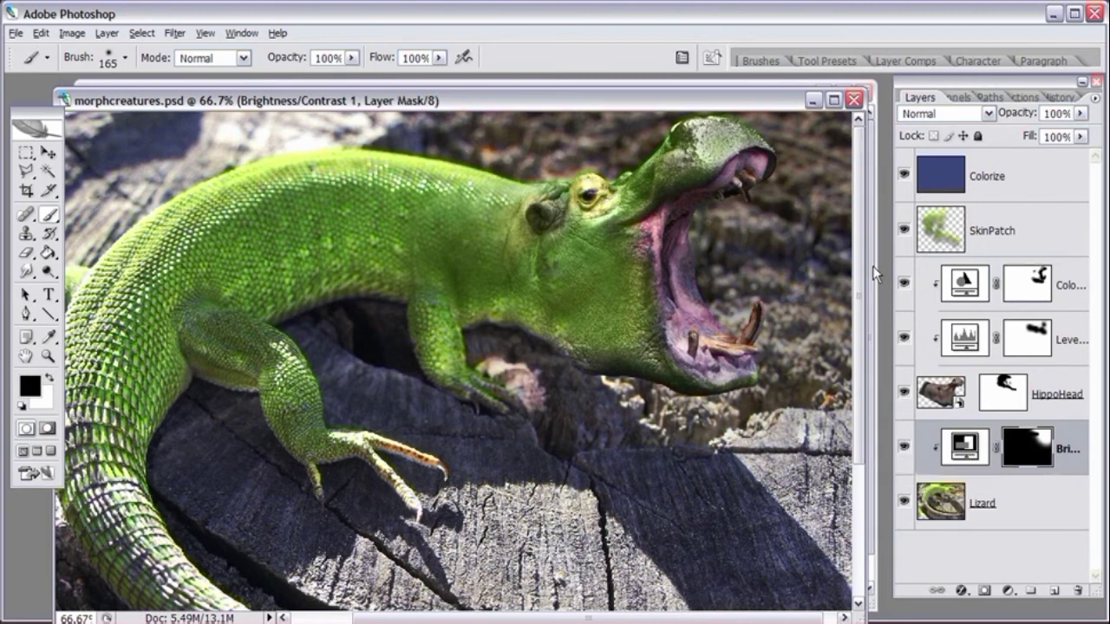
pyautogui.click(903, 444)
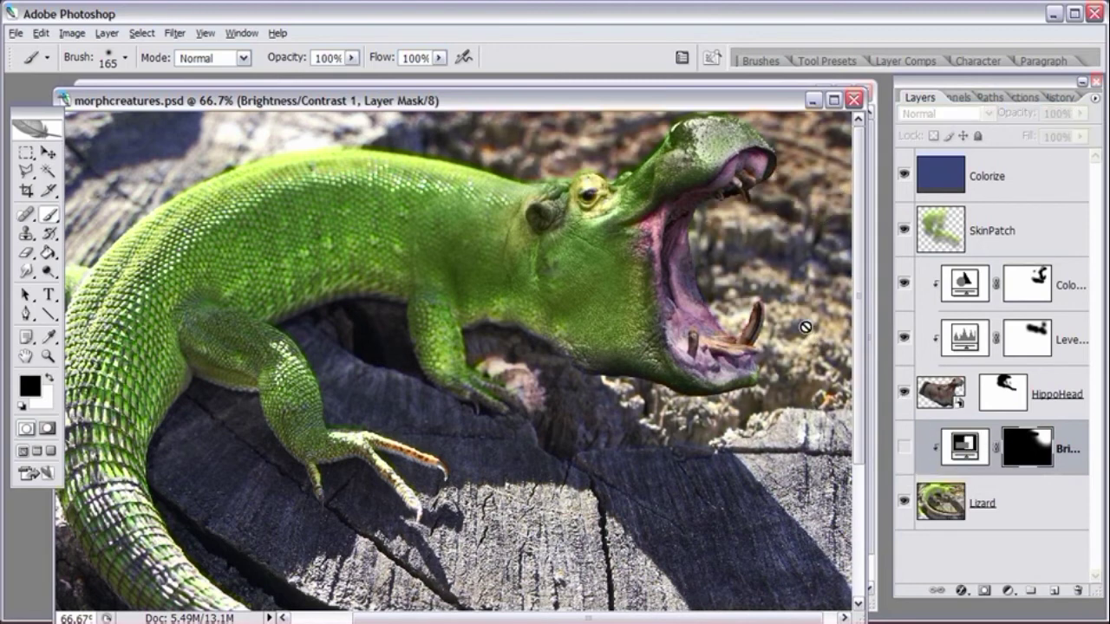
pyautogui.click(903, 449)
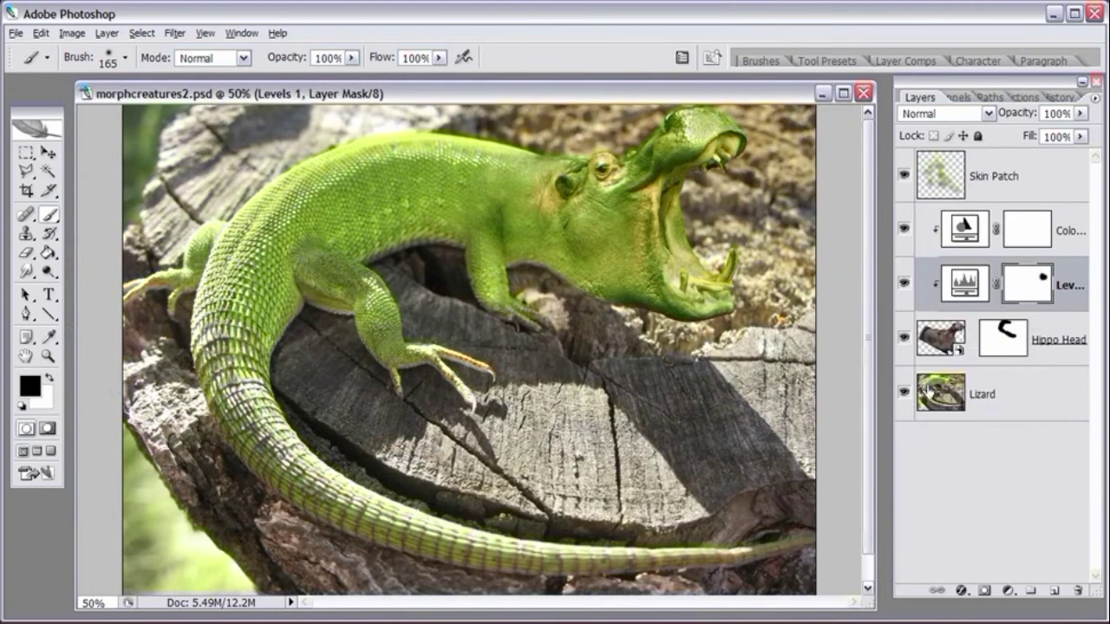
# Step: In morphcreatures2.psd, paint a Quick Mask on the Lizard layer over the background around the hippo's mouth with a soft 424 px black brush
pyautogui.click(939, 397)
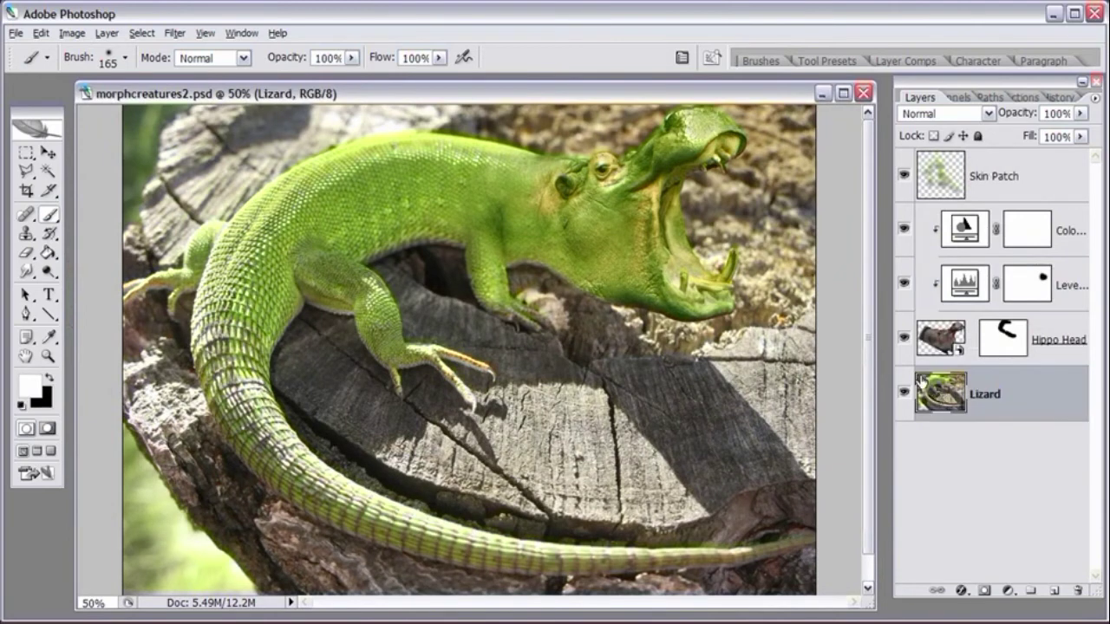
pyautogui.click(48, 428)
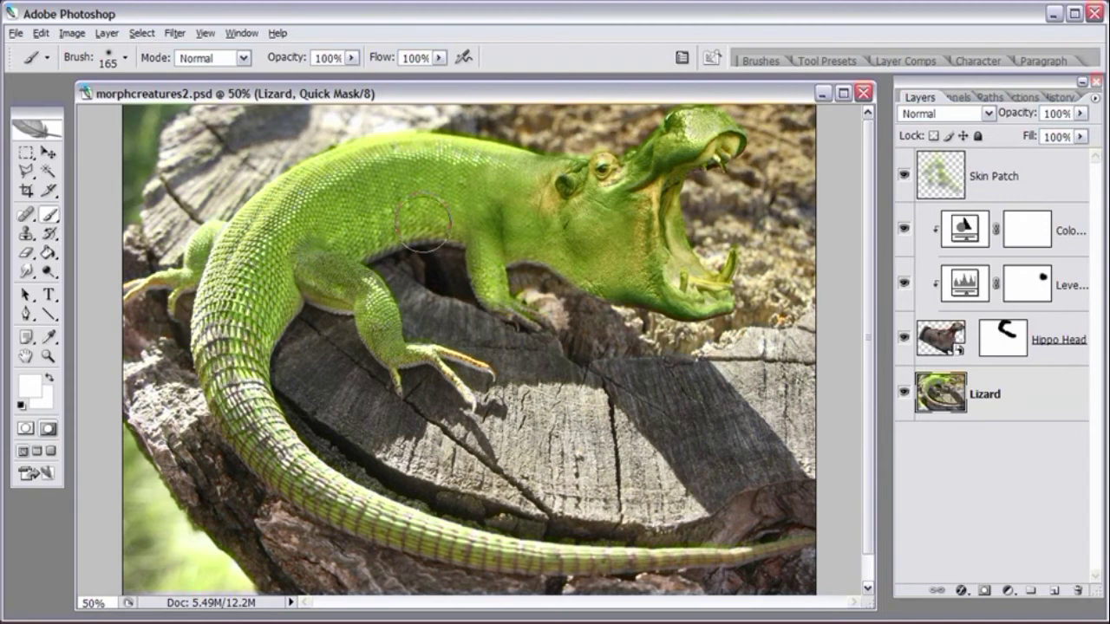
pyautogui.press('d')
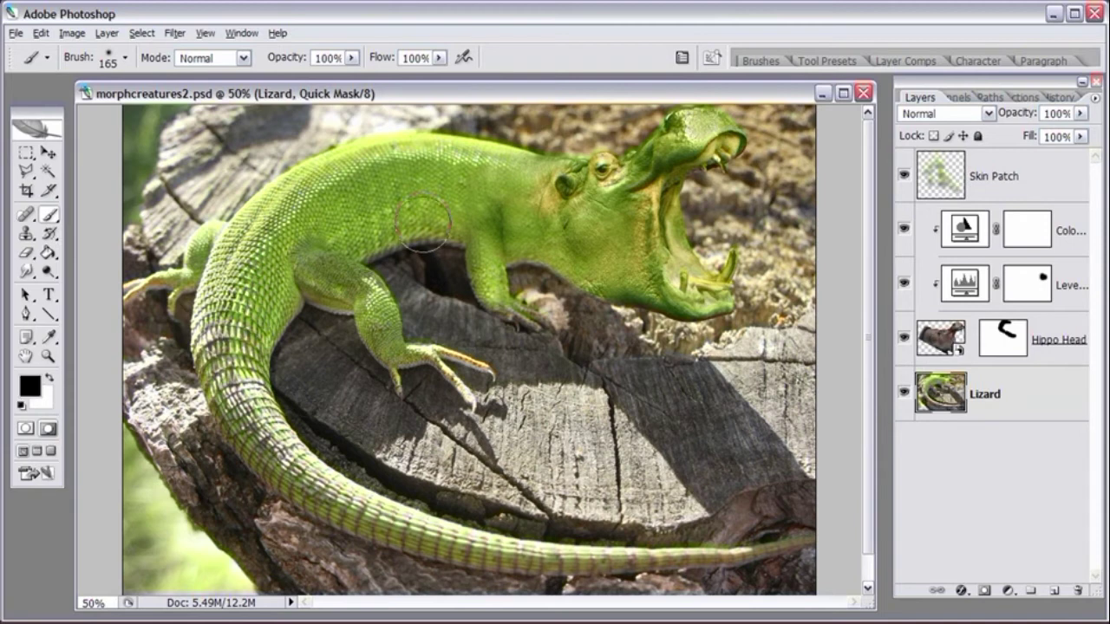
pyautogui.rightClick(731, 233)
pyautogui.moveTo(865, 270); pyautogui.dragTo(886, 269)
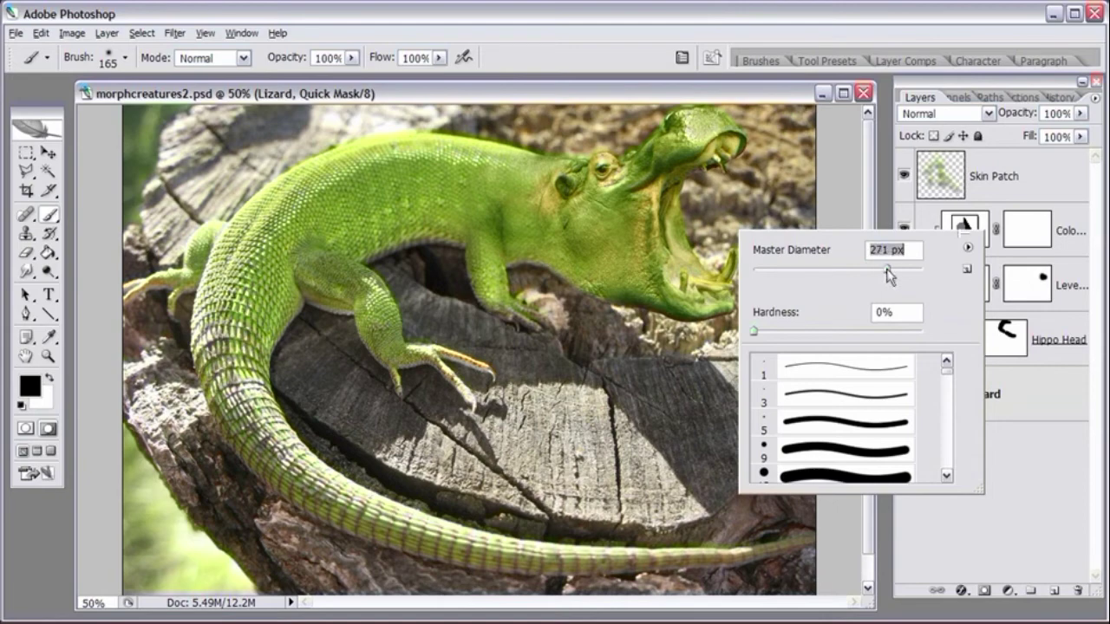
pyautogui.press('Return')
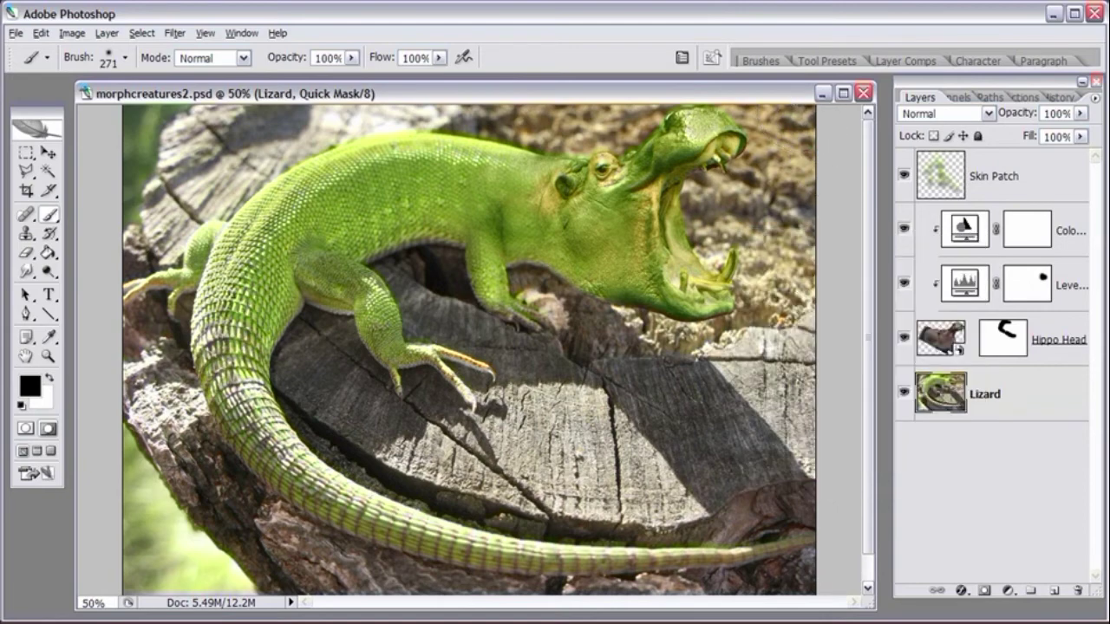
pyautogui.hotkey('ctrl', '-')
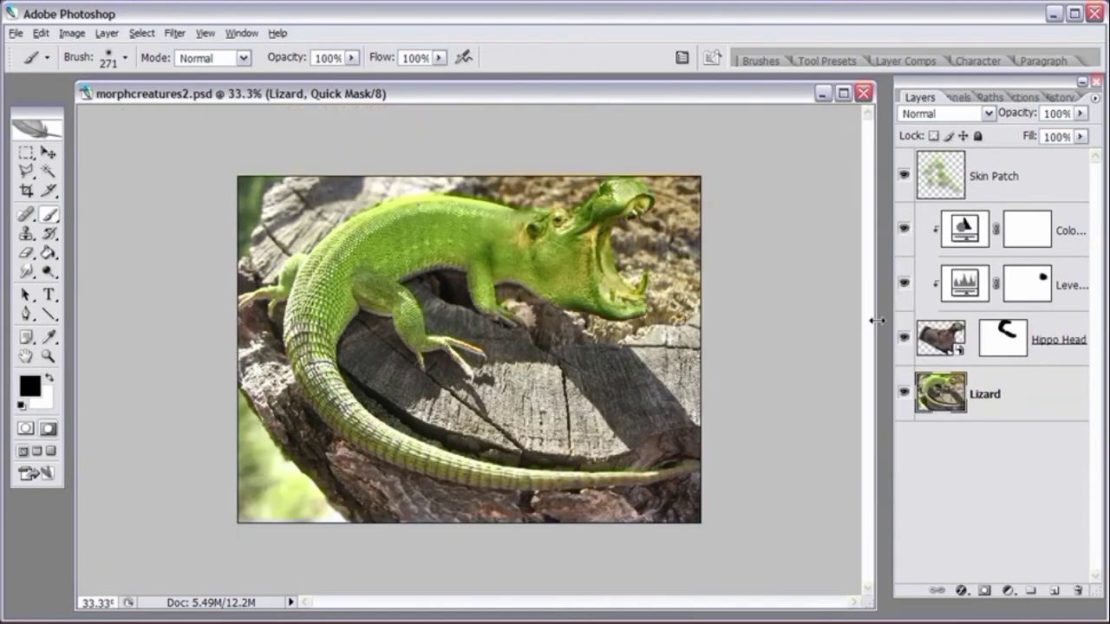
pyautogui.rightClick(704, 229)
pyautogui.moveTo(845, 271); pyautogui.dragTo(858, 271)
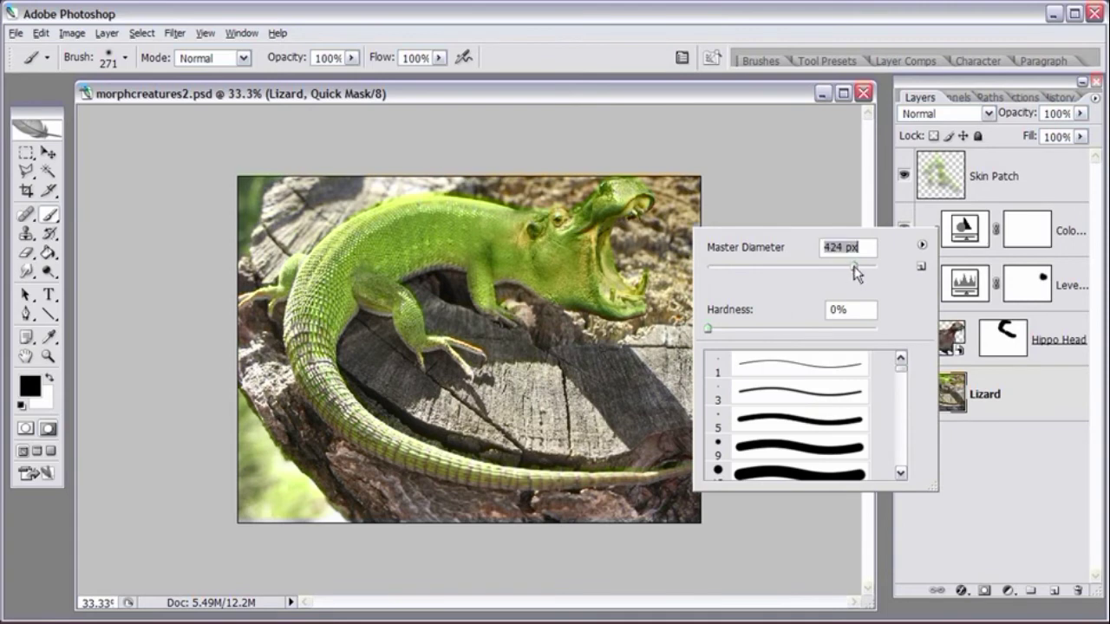
pyautogui.press('Return')
pyautogui.moveTo(709, 201)
pyautogui.mouseDown()
pyautogui.moveTo(586, 162)
pyautogui.moveTo(631, 208)
pyautogui.moveTo(661, 267)
pyautogui.moveTo(629, 199)
pyautogui.moveTo(575, 156)
pyautogui.moveTo(636, 186)
pyautogui.moveTo(624, 286)
pyautogui.mouseUp()
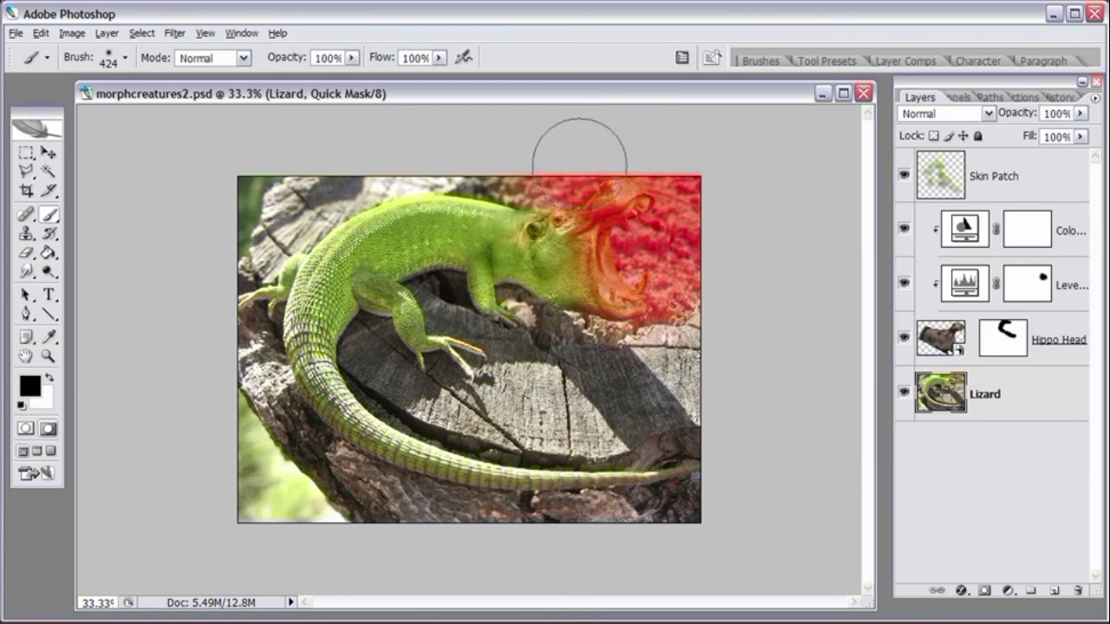
# Step: Convert the Quick Mask into a selection and invert it so the painted area around the mouth is selected
pyautogui.click(26, 430)
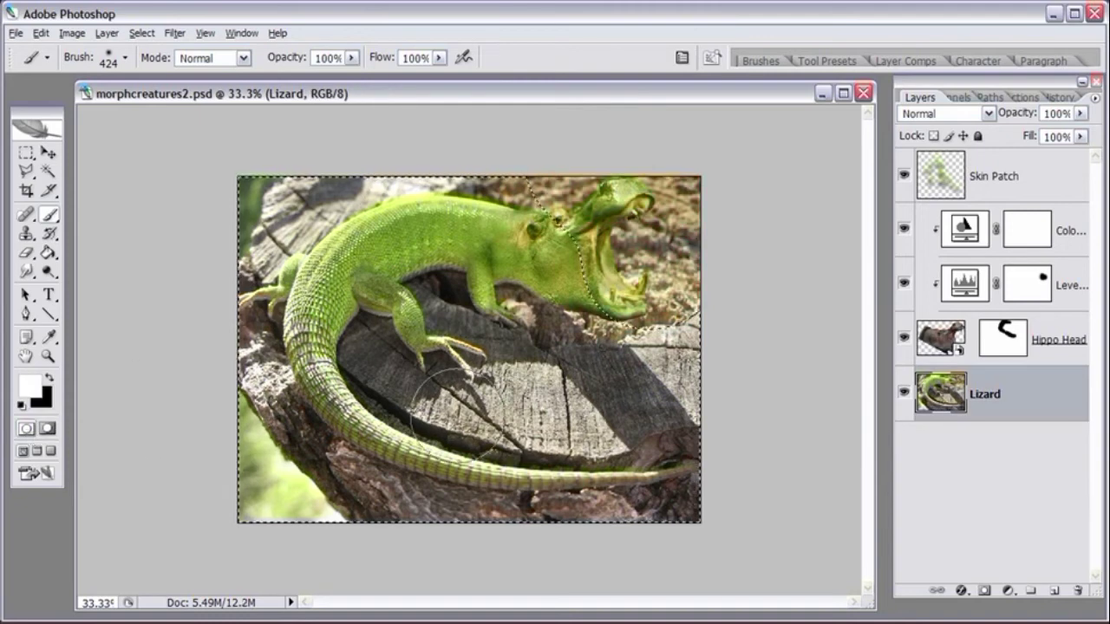
pyautogui.click(147, 35)
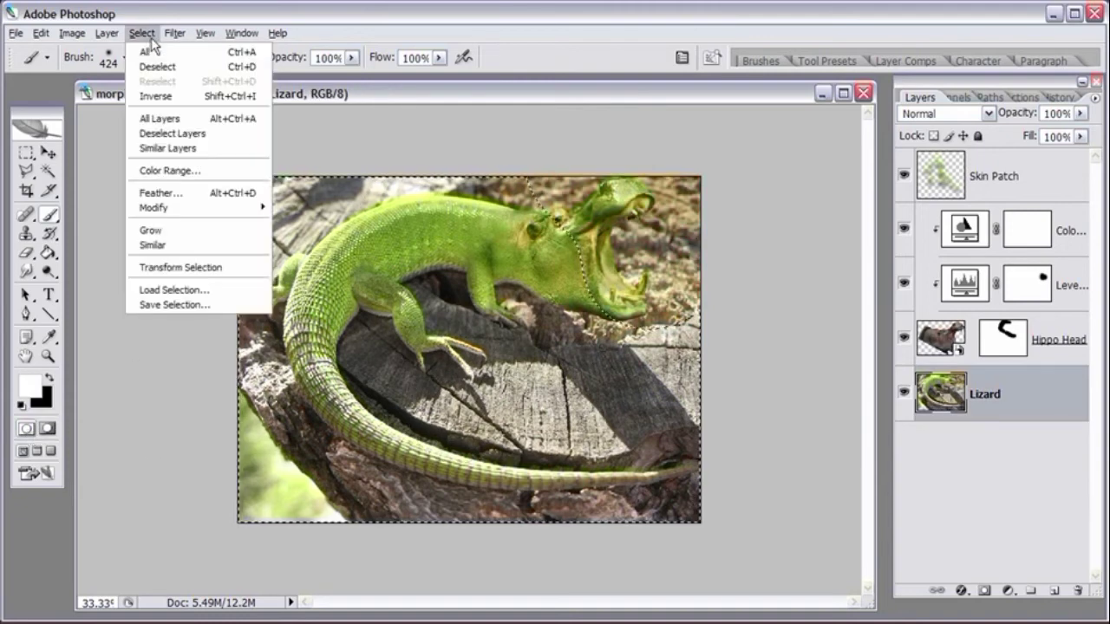
pyautogui.click(145, 98)
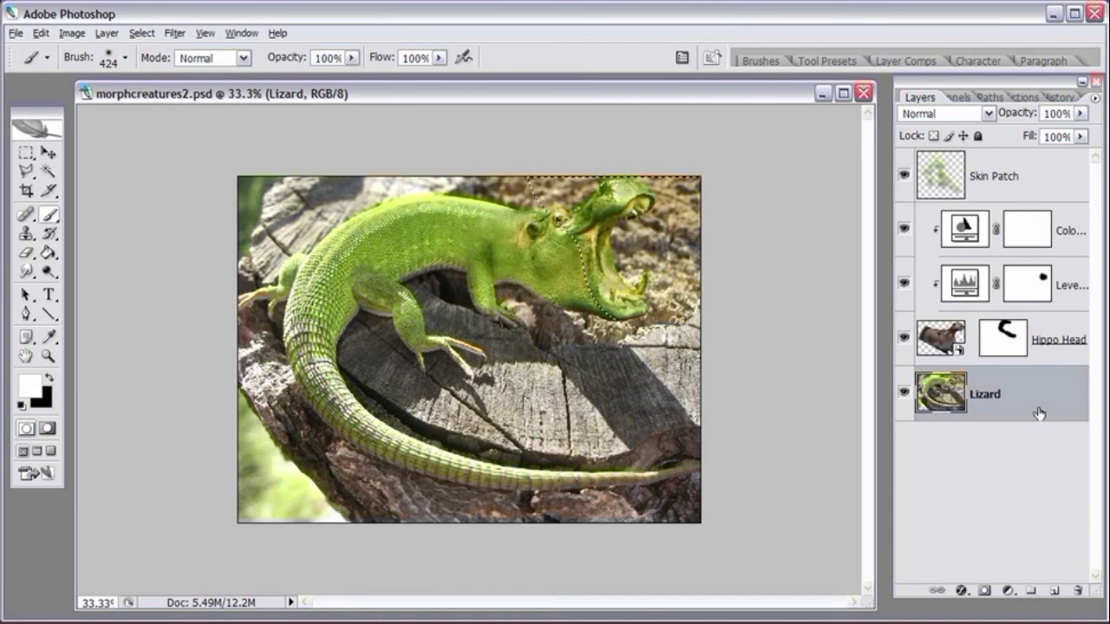
# Step: Add a Brightness/Contrast adjustment layer from the selection above the Lizard layer, clipped to that layer
pyautogui.click(1009, 592)
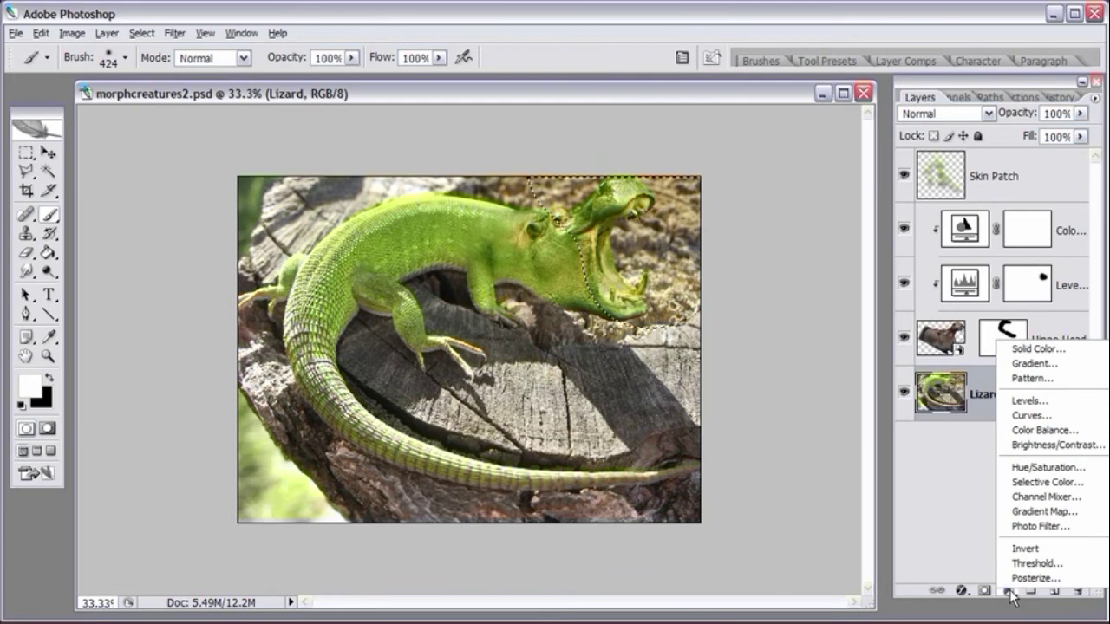
pyautogui.keyDown('alt'); pyautogui.click(1017, 444); pyautogui.keyUp('alt')
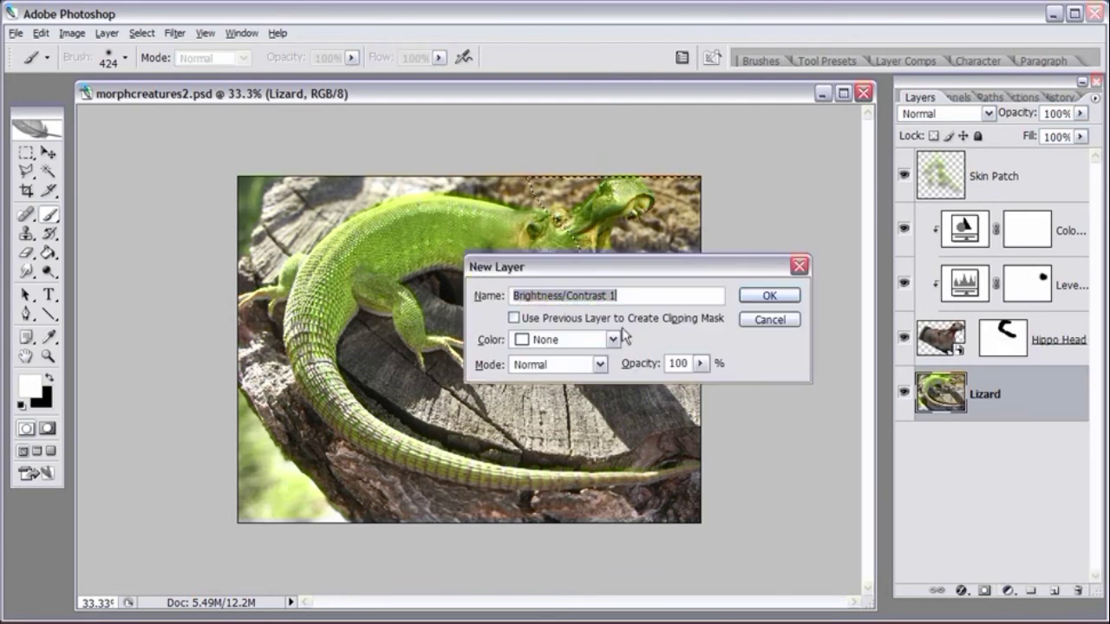
pyautogui.click(515, 318)
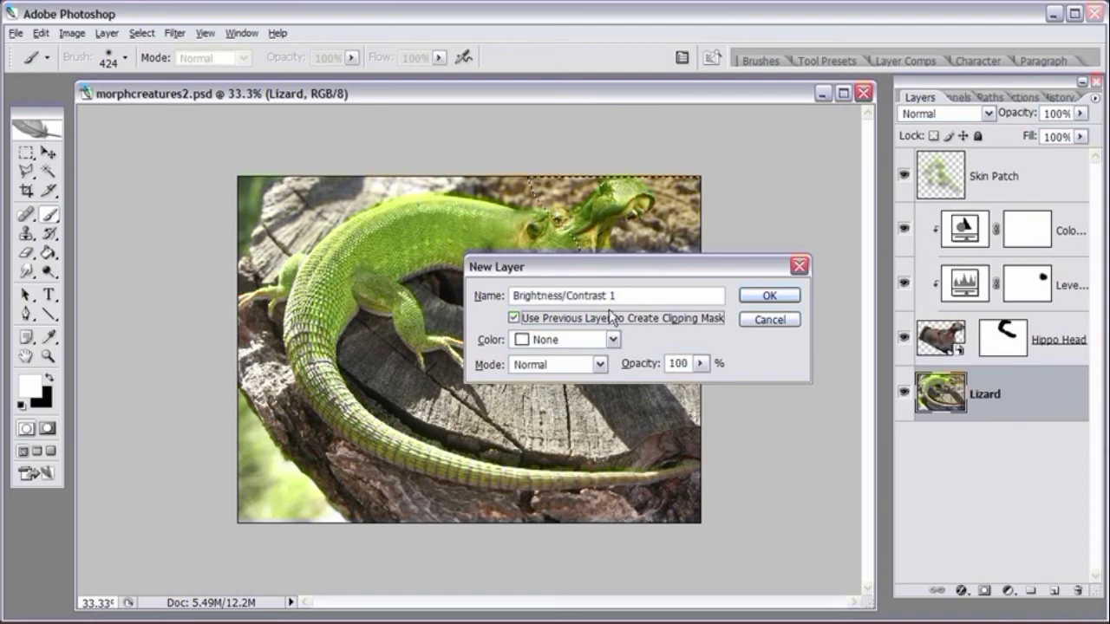
pyautogui.click(768, 296)
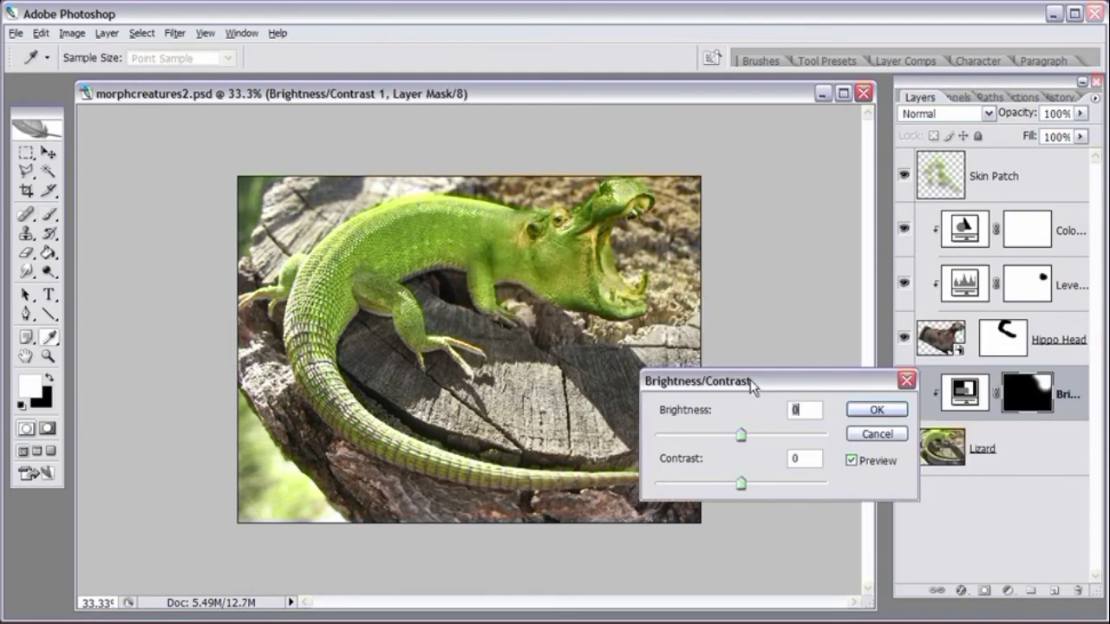
# Step: Set the adjustment layer's brightness to -50 and contrast to -25, apply, and make black the foreground color
pyautogui.moveTo(752, 388); pyautogui.dragTo(739, 428)
pyautogui.click(206, 35)
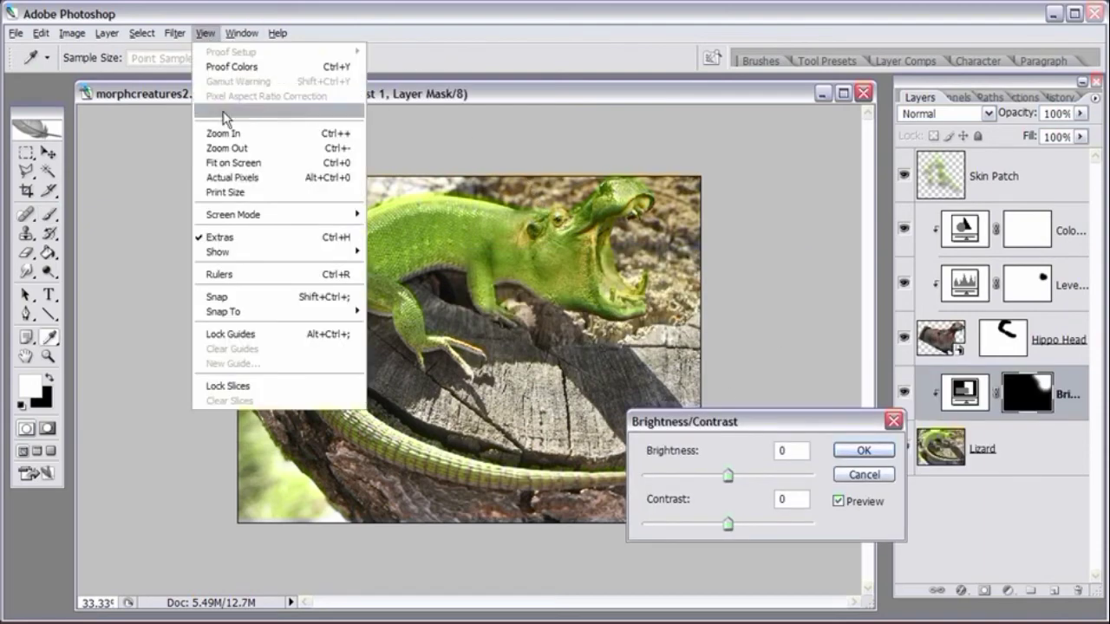
pyautogui.click(228, 130)
pyautogui.moveTo(867, 154); pyautogui.dragTo(867, 139)
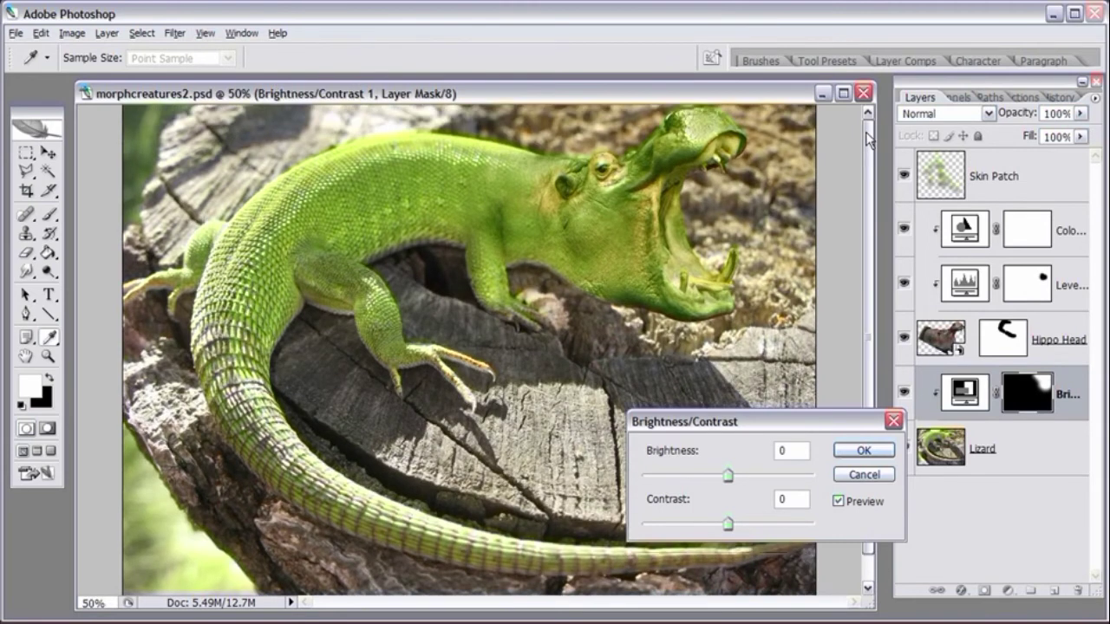
pyautogui.moveTo(724, 475); pyautogui.dragTo(693, 475)
pyautogui.moveTo(728, 524); pyautogui.dragTo(694, 525)
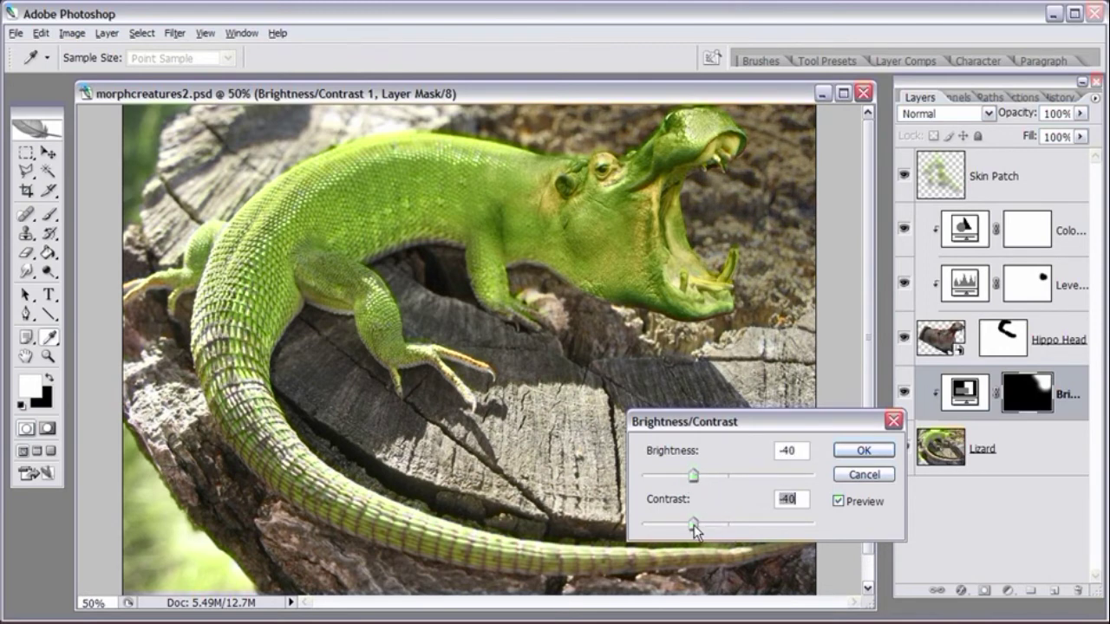
pyautogui.moveTo(696, 476); pyautogui.dragTo(687, 479)
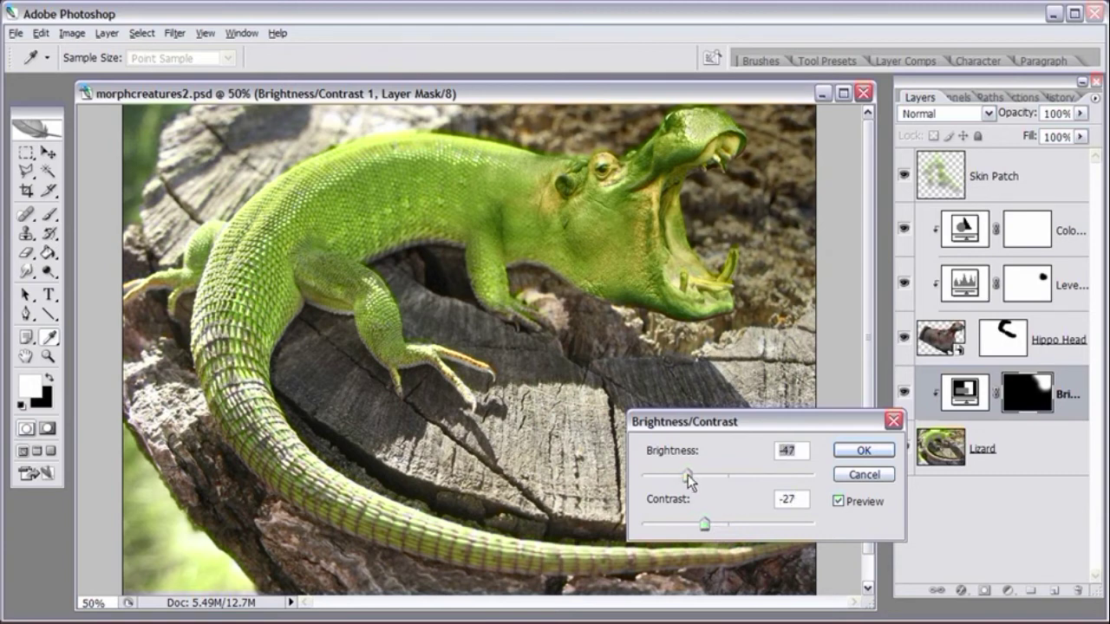
pyautogui.moveTo(687, 475); pyautogui.dragTo(685, 476)
pyautogui.click(839, 503)
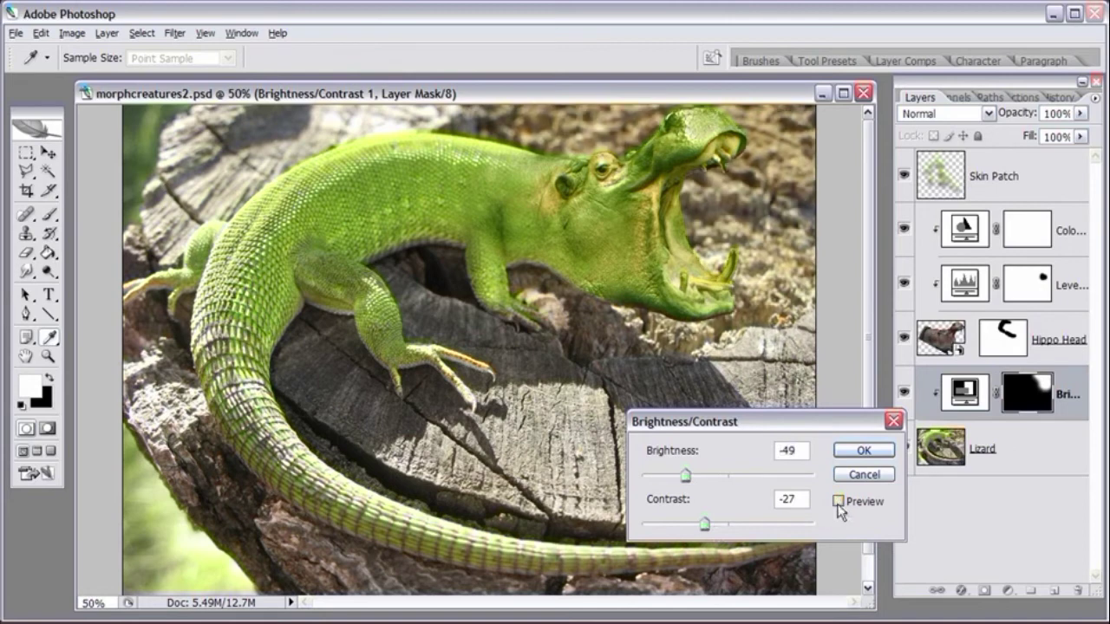
pyautogui.click(839, 503)
pyautogui.click(690, 478)
pyautogui.moveTo(691, 478); pyautogui.dragTo(689, 480)
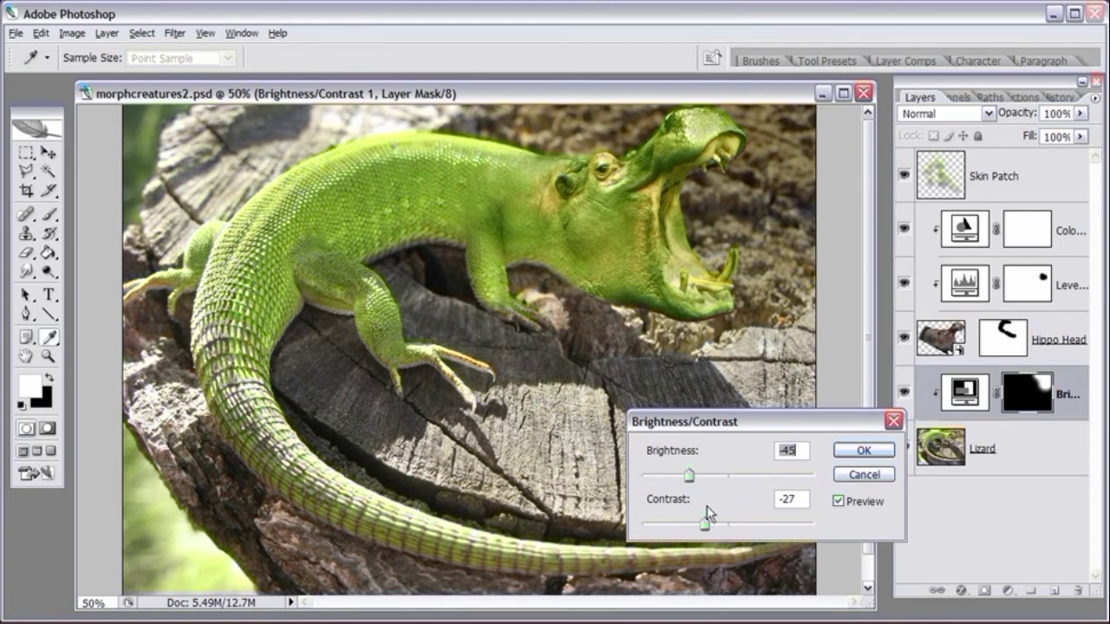
pyautogui.click(707, 524)
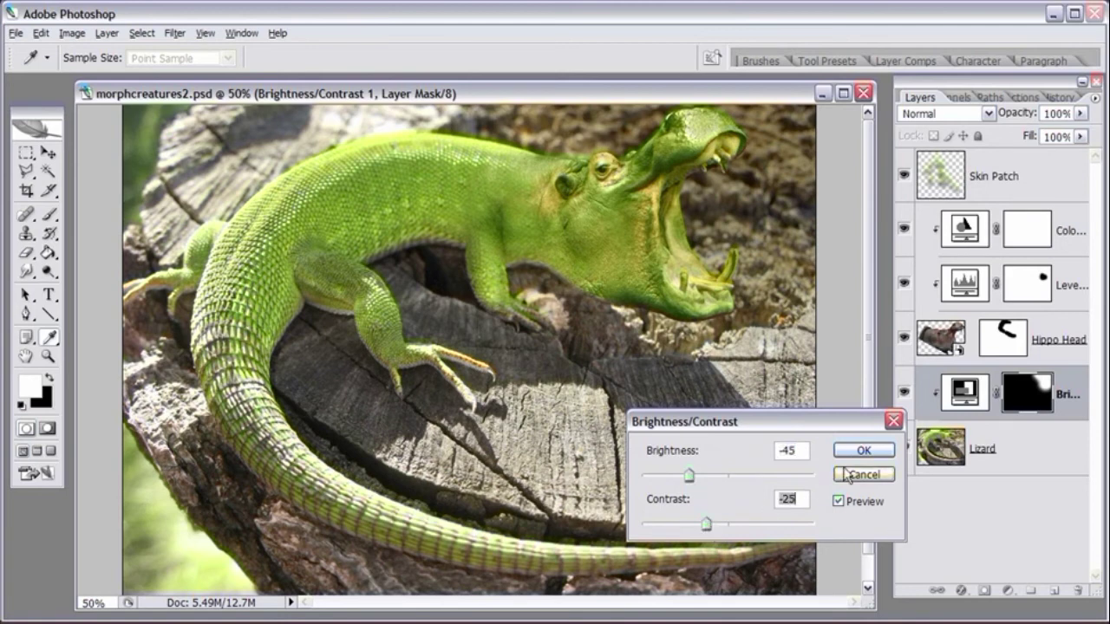
pyautogui.moveTo(691, 476); pyautogui.dragTo(685, 478)
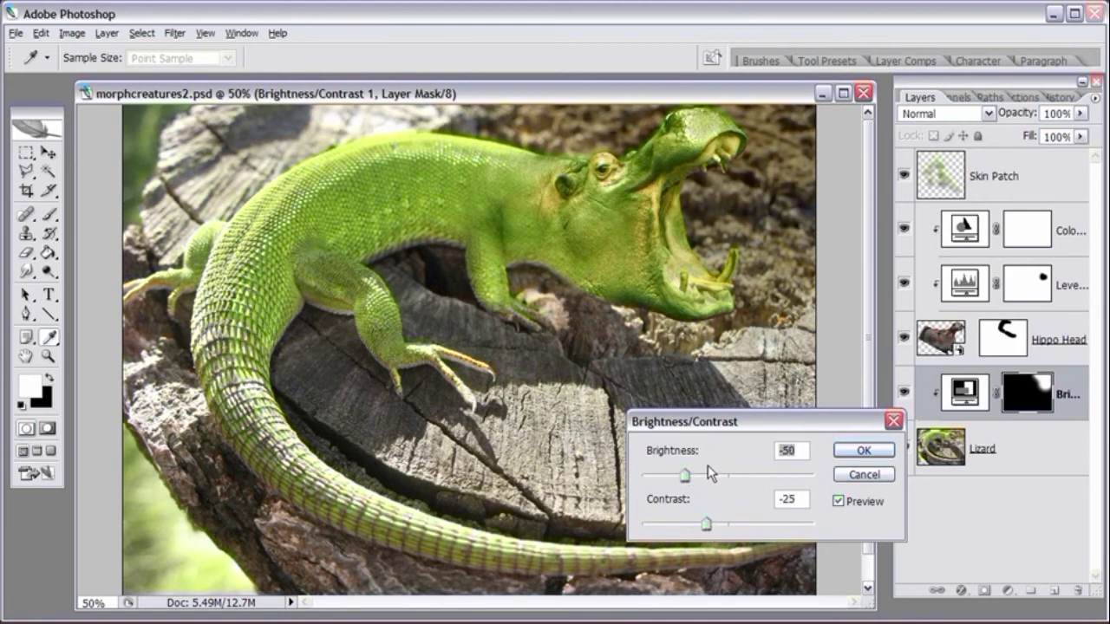
pyautogui.click(864, 450)
pyautogui.press('x')
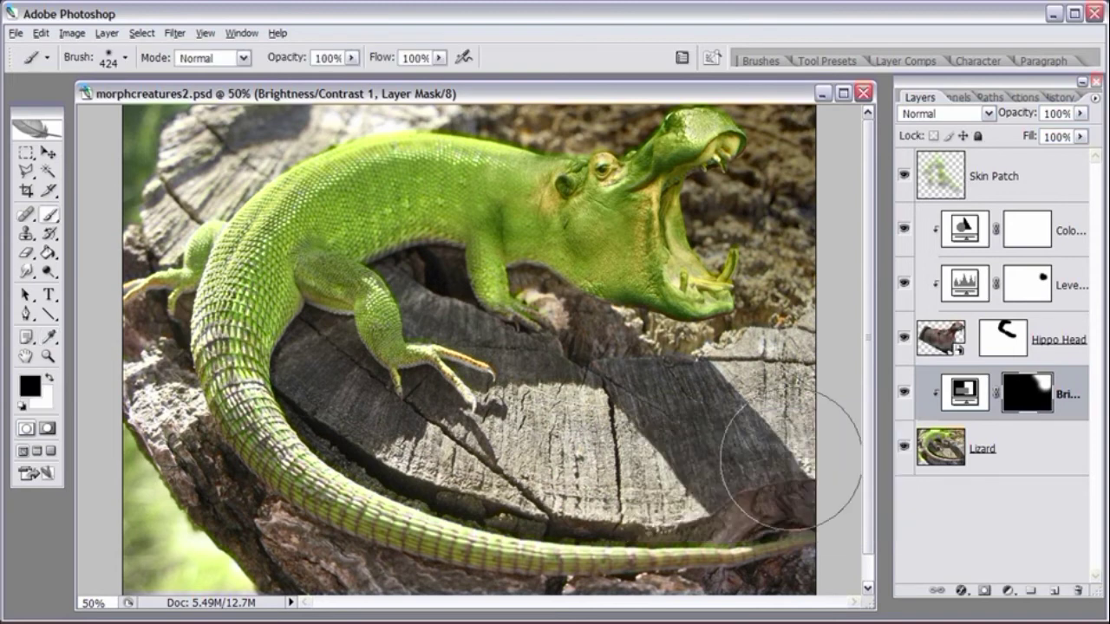
# Step: Compare the hippo head with the Color Balance layer hidden and shown
pyautogui.doubleClick(963, 397)
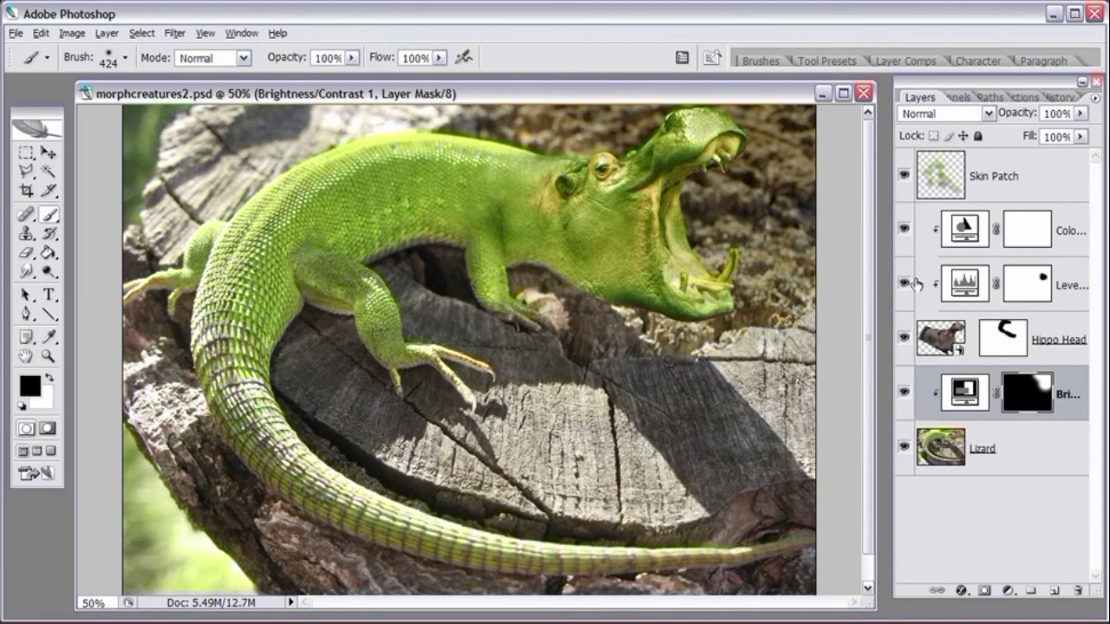
pyautogui.click(906, 231)
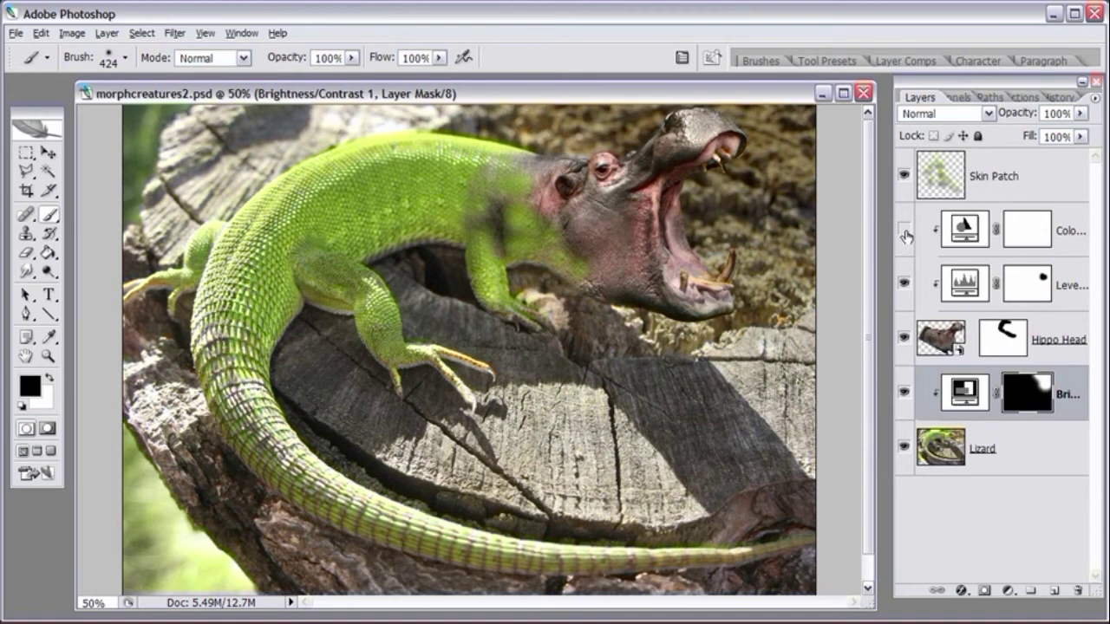
pyautogui.click(904, 230)
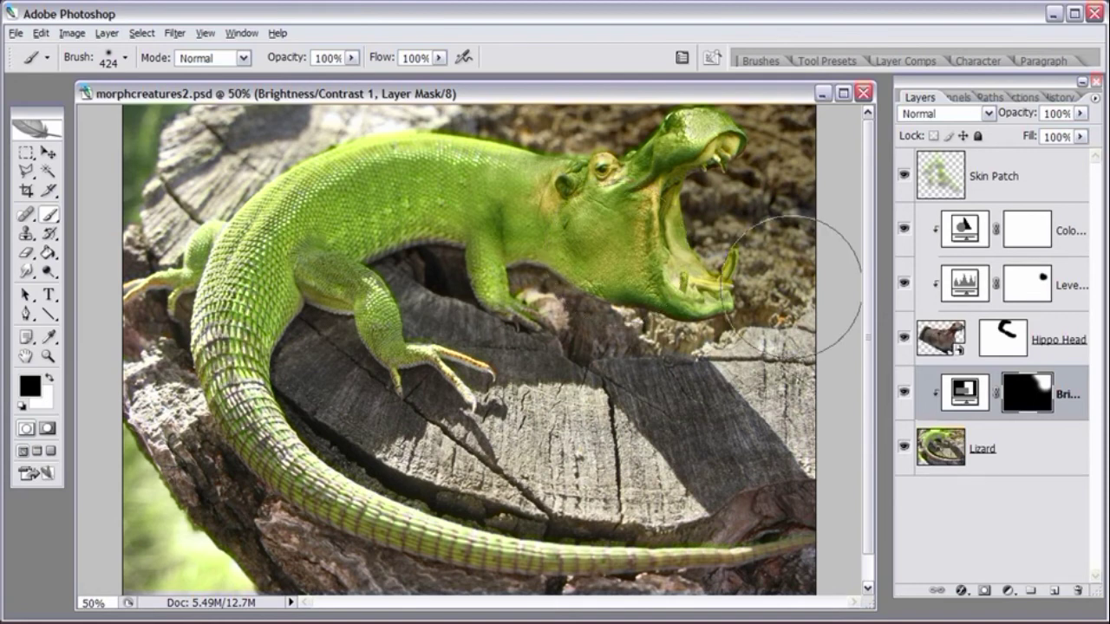
pyautogui.click(905, 231)
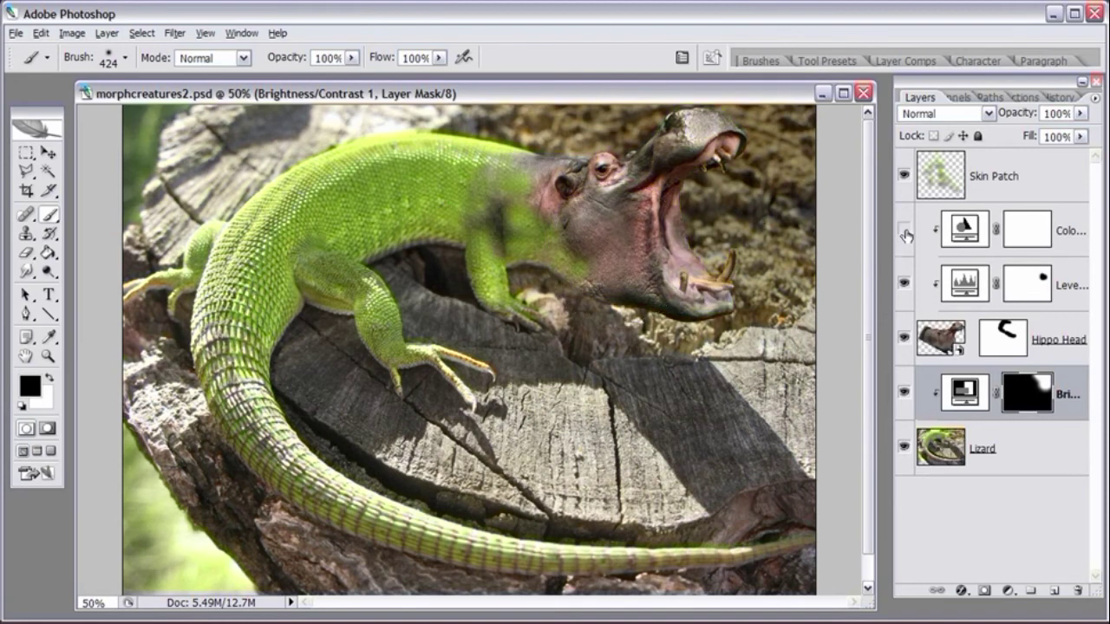
pyautogui.click(905, 230)
# Step: Select the Color Balance 1 layer for work around the hippo's mouth and widen the Layers palette to show more of the layer names
pyautogui.click(48, 356)
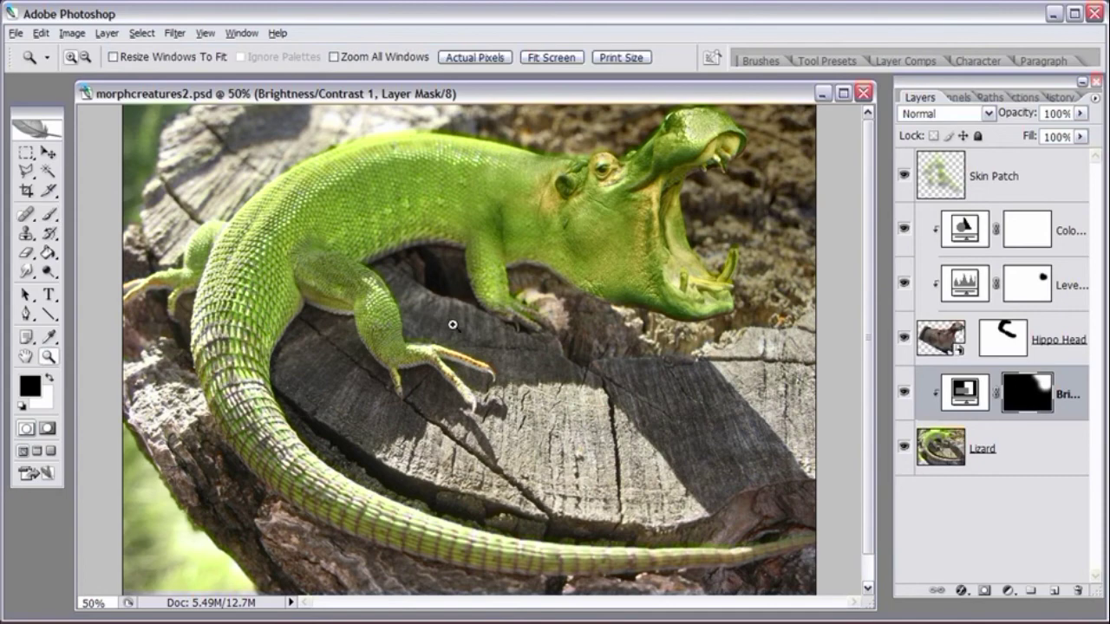
pyautogui.click(725, 189)
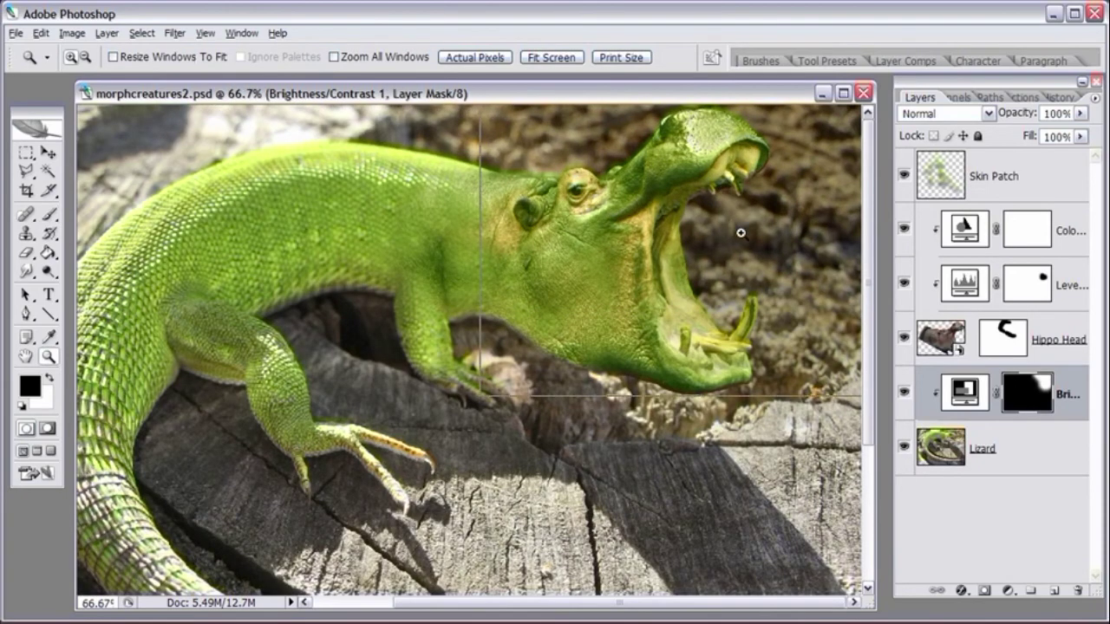
pyautogui.click(740, 233)
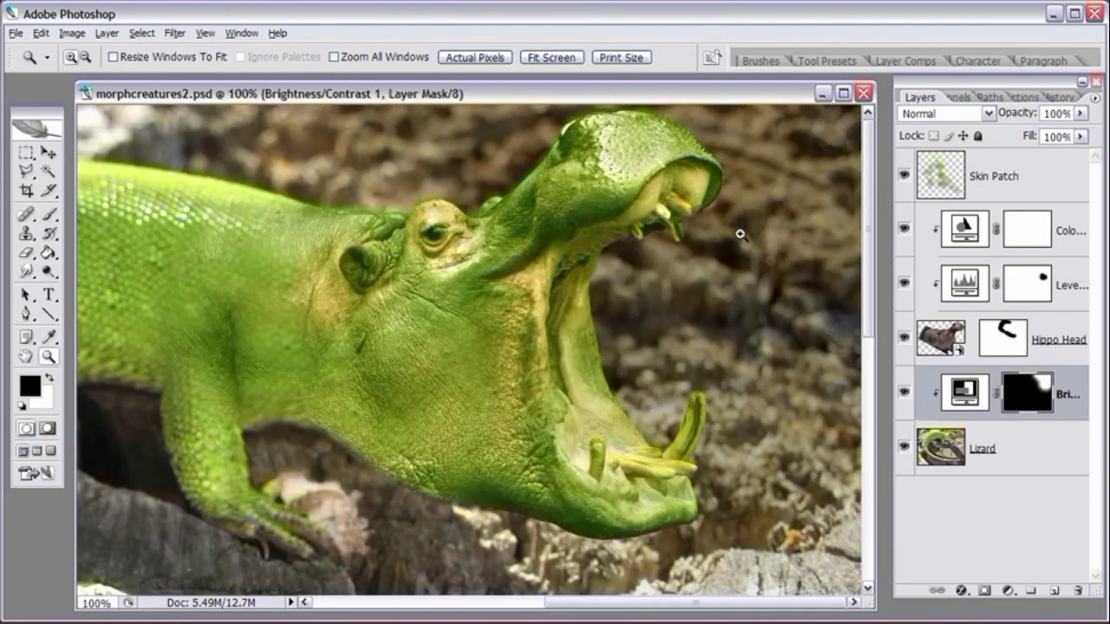
pyautogui.click(965, 231)
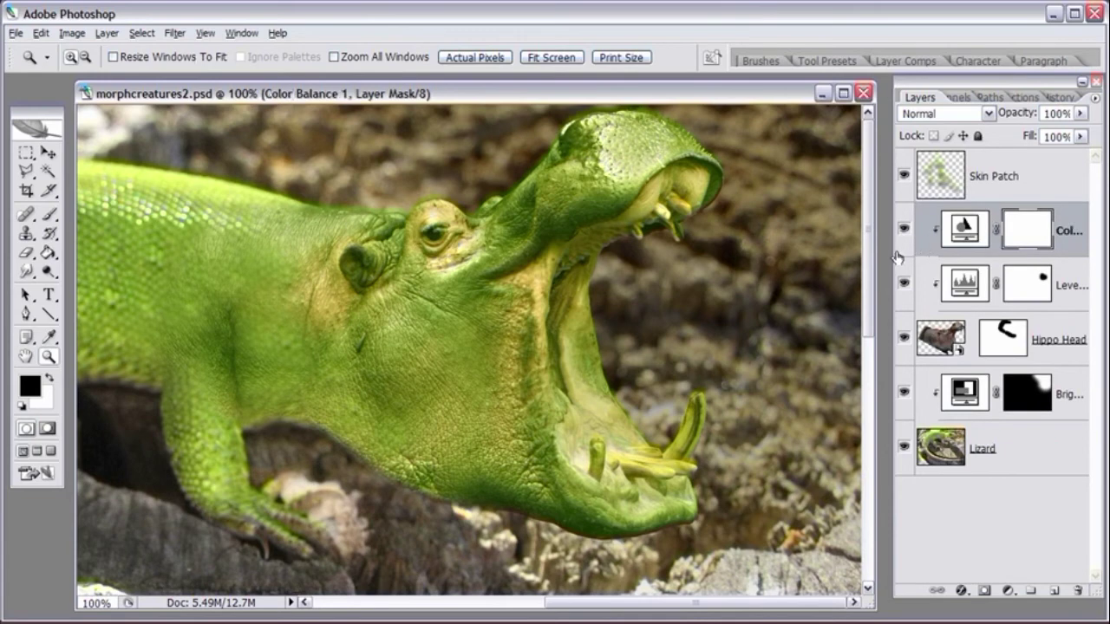
pyautogui.moveTo(759, 267); pyautogui.dragTo(752, 267)
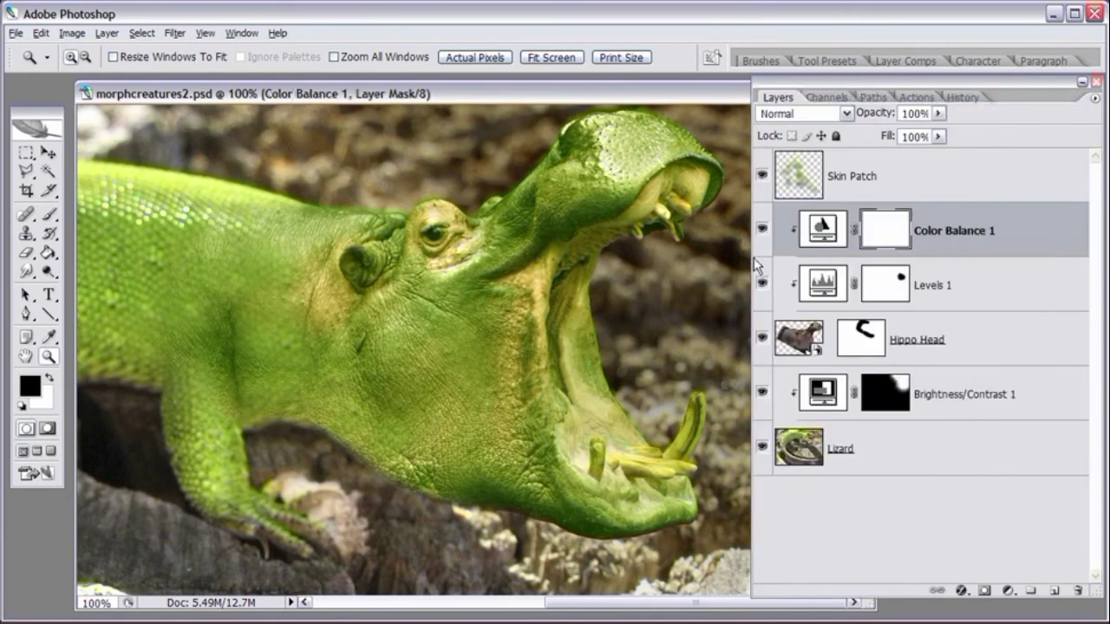
pyautogui.moveTo(848, 258); pyautogui.dragTo(846, 258)
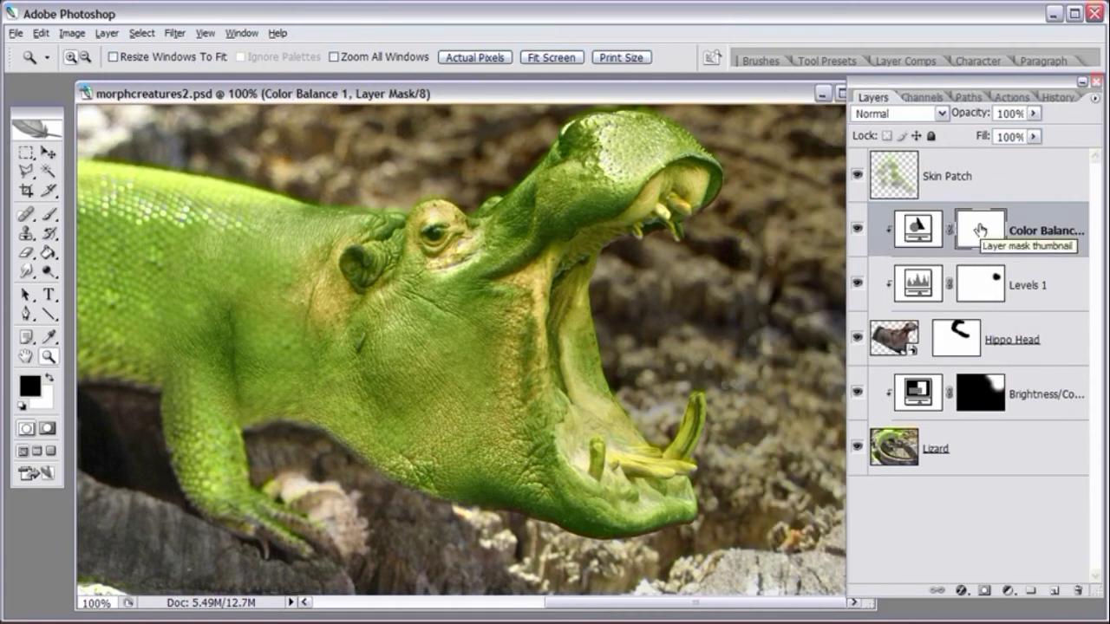
# Step: Paint black on the Color Balance mask over the inside of the lower mouth and teeth with a soft 92 px brush
pyautogui.click(48, 217)
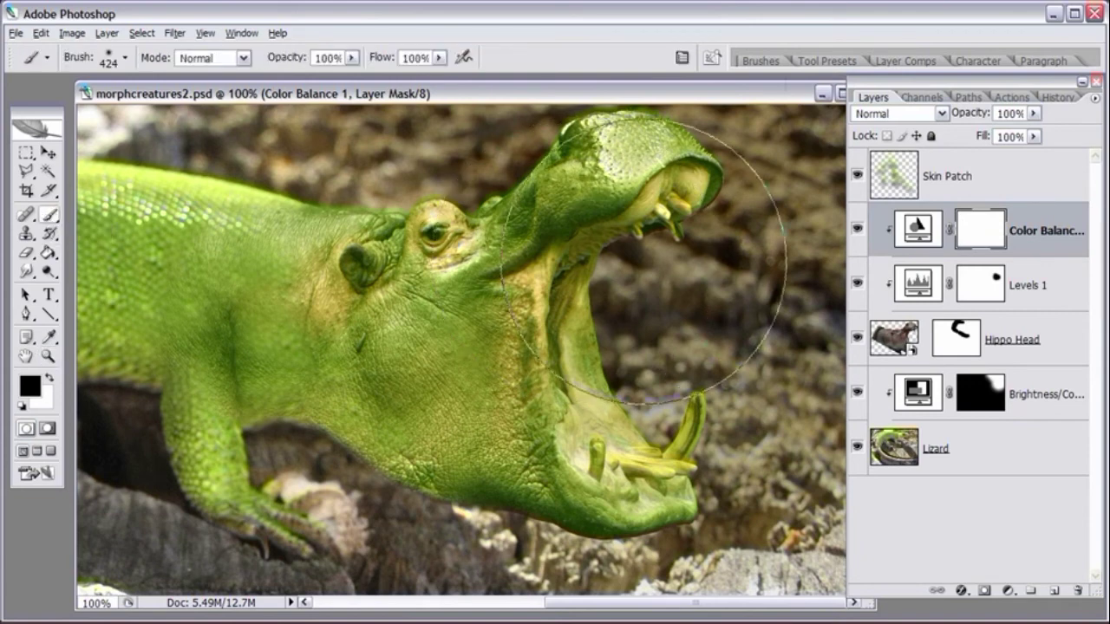
pyautogui.rightClick(709, 299)
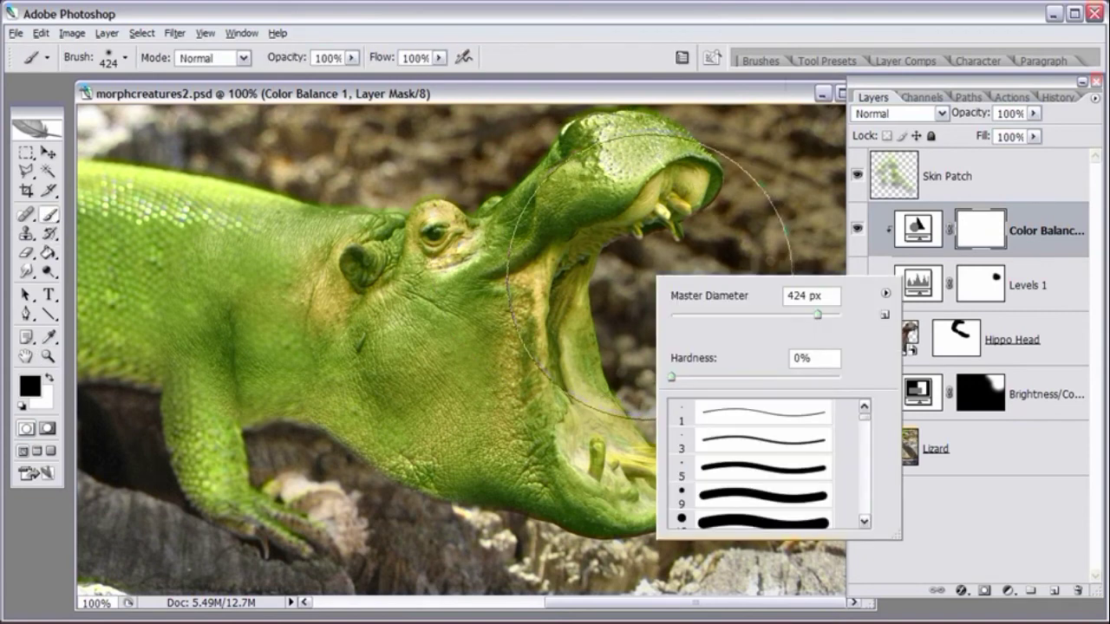
pyautogui.click(756, 314)
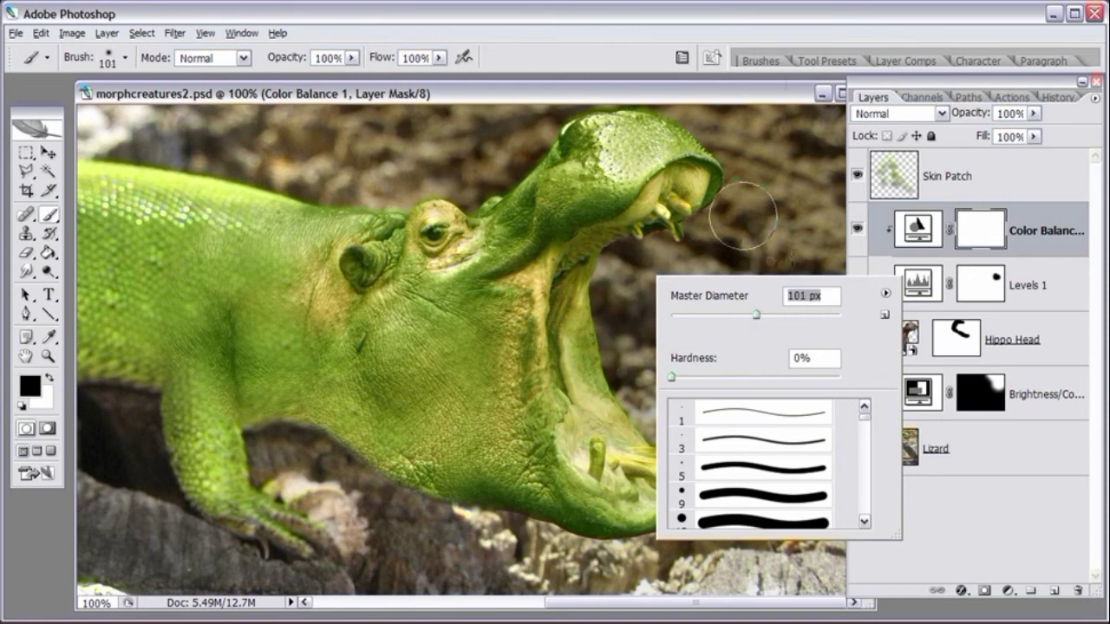
pyautogui.moveTo(755, 314); pyautogui.dragTo(748, 315)
pyautogui.press('Return')
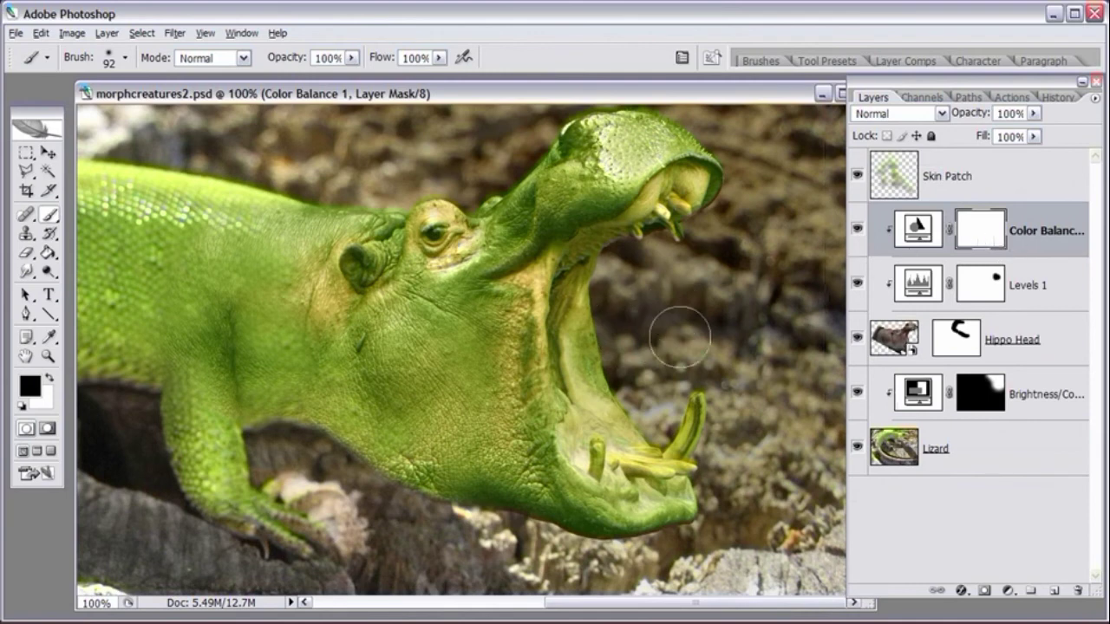
pyautogui.moveTo(609, 308)
pyautogui.mouseDown()
pyautogui.moveTo(595, 297)
pyautogui.moveTo(590, 334)
pyautogui.moveTo(602, 335)
pyautogui.moveTo(621, 410)
pyautogui.moveTo(586, 366)
pyautogui.moveTo(598, 446)
pyautogui.moveTo(656, 464)
pyautogui.moveTo(589, 431)
pyautogui.mouseUp()
pyautogui.moveTo(642, 473)
pyautogui.mouseDown()
pyautogui.moveTo(606, 442)
pyautogui.moveTo(633, 470)
pyautogui.moveTo(624, 476)
pyautogui.moveTo(607, 464)
pyautogui.moveTo(667, 472)
pyautogui.moveTo(646, 456)
pyautogui.moveTo(683, 426)
pyautogui.moveTo(686, 400)
pyautogui.moveTo(658, 462)
pyautogui.moveTo(617, 471)
pyautogui.moveTo(582, 410)
pyautogui.moveTo(591, 396)
pyautogui.moveTo(597, 410)
pyautogui.moveTo(604, 355)
pyautogui.moveTo(574, 318)
pyautogui.moveTo(581, 397)
pyautogui.mouseUp()
pyautogui.moveTo(571, 338)
pyautogui.mouseDown()
pyautogui.moveTo(562, 379)
pyautogui.moveTo(591, 442)
pyautogui.mouseUp()
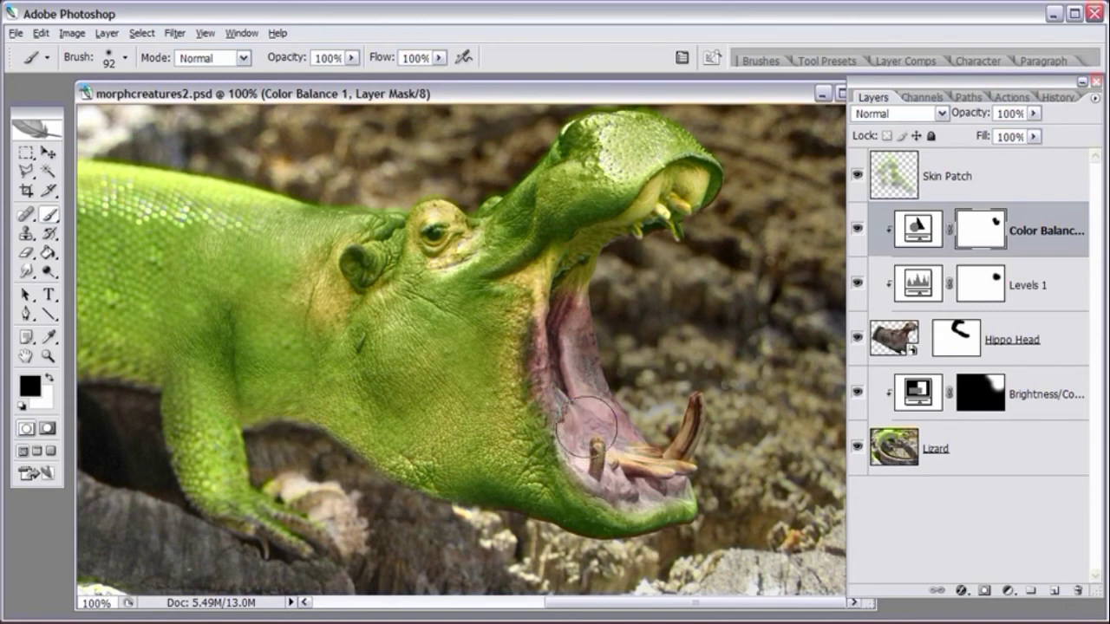
# Step: Mask the green tint from the mouth corner and upper throat with a soft 39 px black brush on the Color Balance mask
pyautogui.rightClick(592, 336)
pyautogui.click(658, 374)
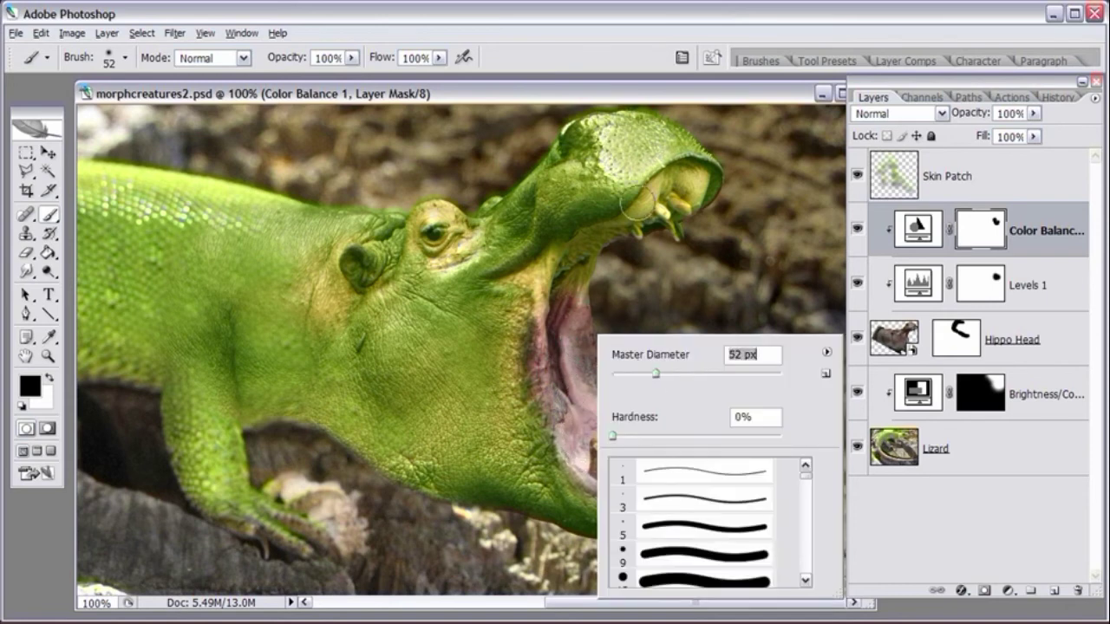
pyautogui.click(644, 374)
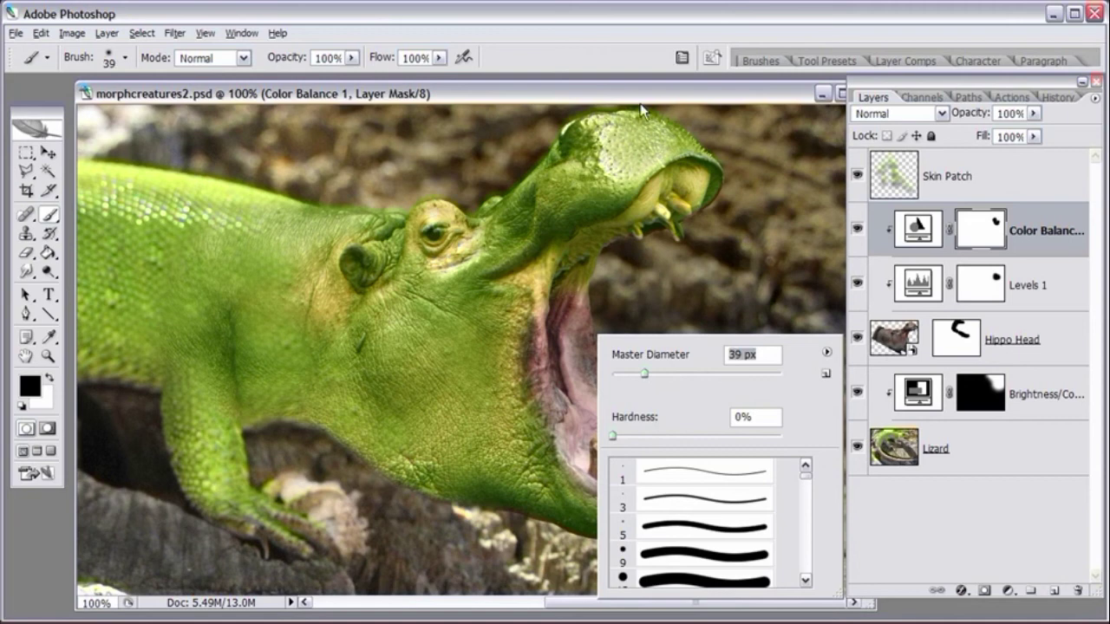
pyautogui.press('Return')
pyautogui.moveTo(553, 325)
pyautogui.mouseDown()
pyautogui.moveTo(550, 288)
pyautogui.moveTo(515, 271)
pyautogui.mouseUp()
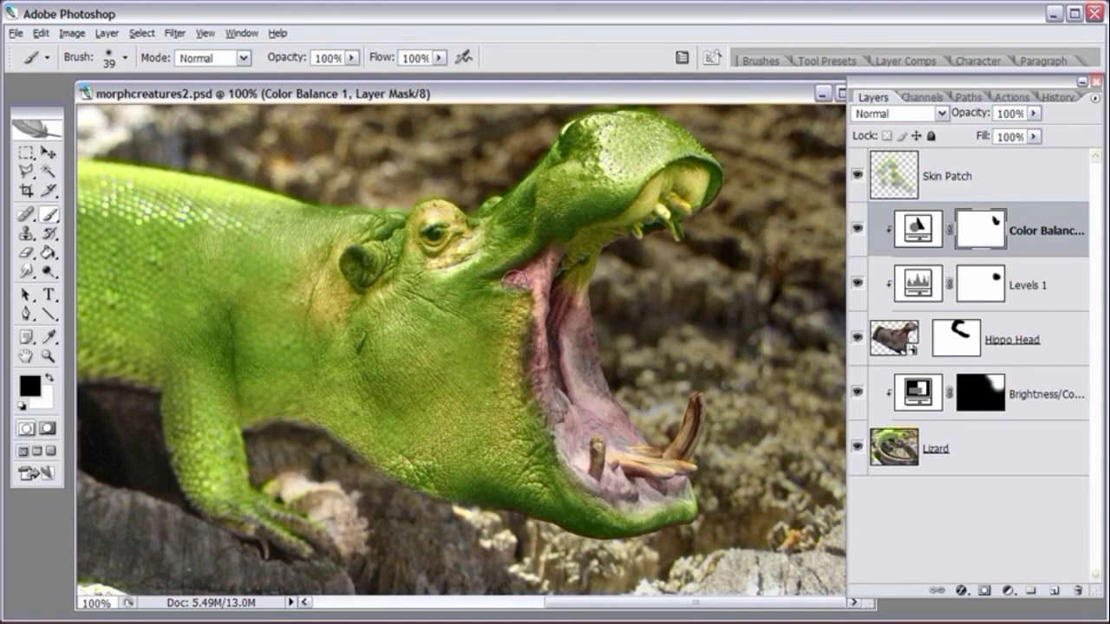
pyautogui.moveTo(574, 269)
pyautogui.mouseDown()
pyautogui.moveTo(584, 282)
pyautogui.moveTo(579, 251)
pyautogui.mouseUp()
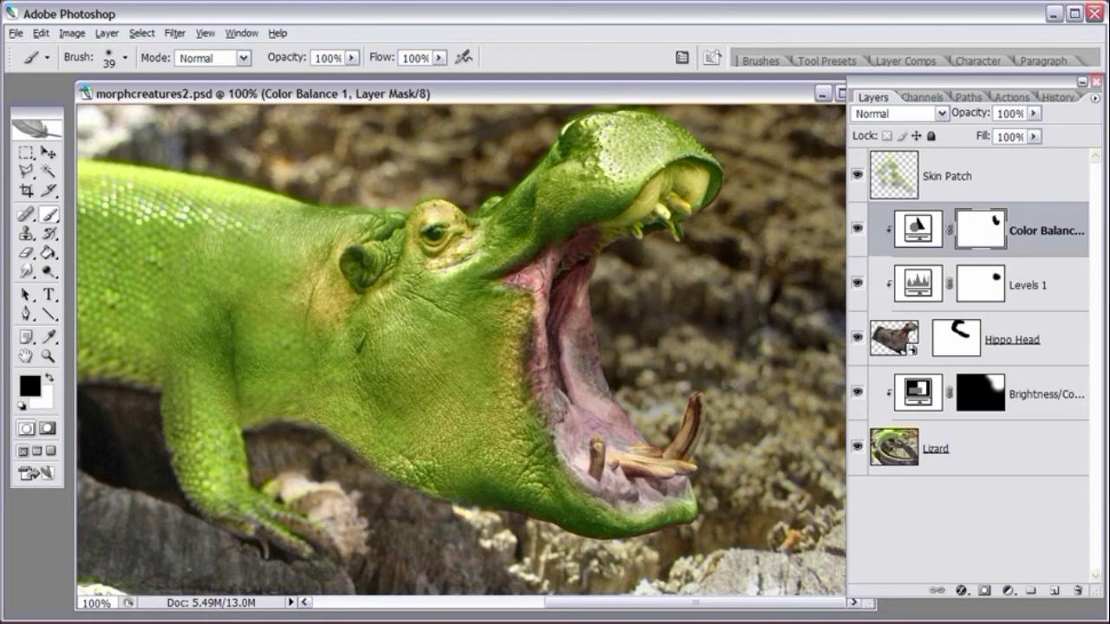
pyautogui.moveTo(620, 235); pyautogui.dragTo(605, 239)
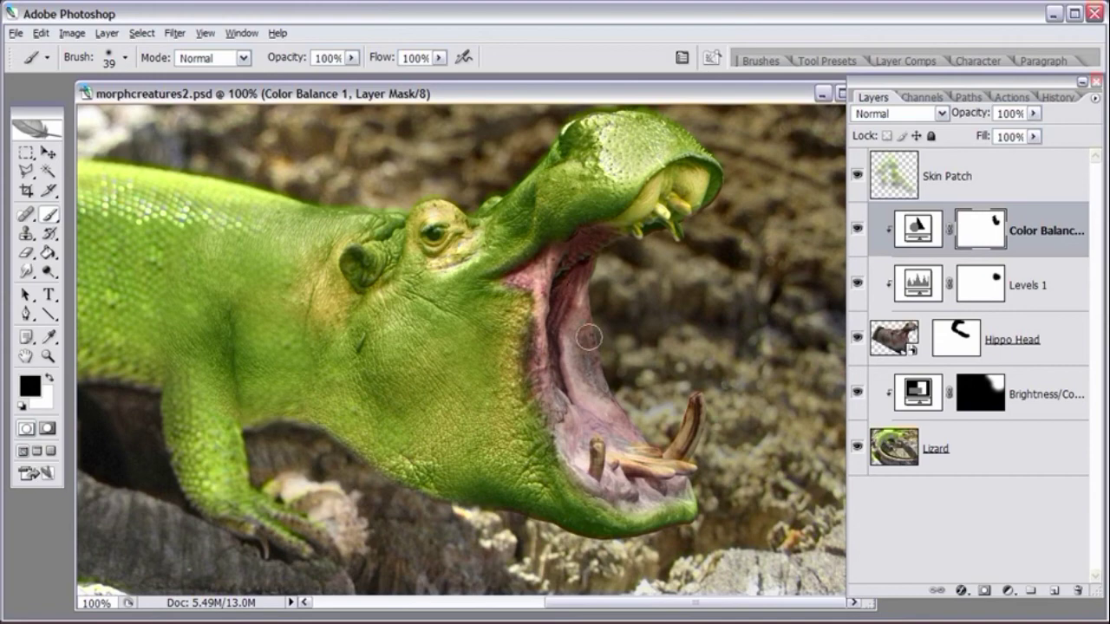
# Step: Mask the green tint from the inside of the upper jaw on the Color Balance mask with a 14 px black brush at 83% hardness
pyautogui.click(46, 356)
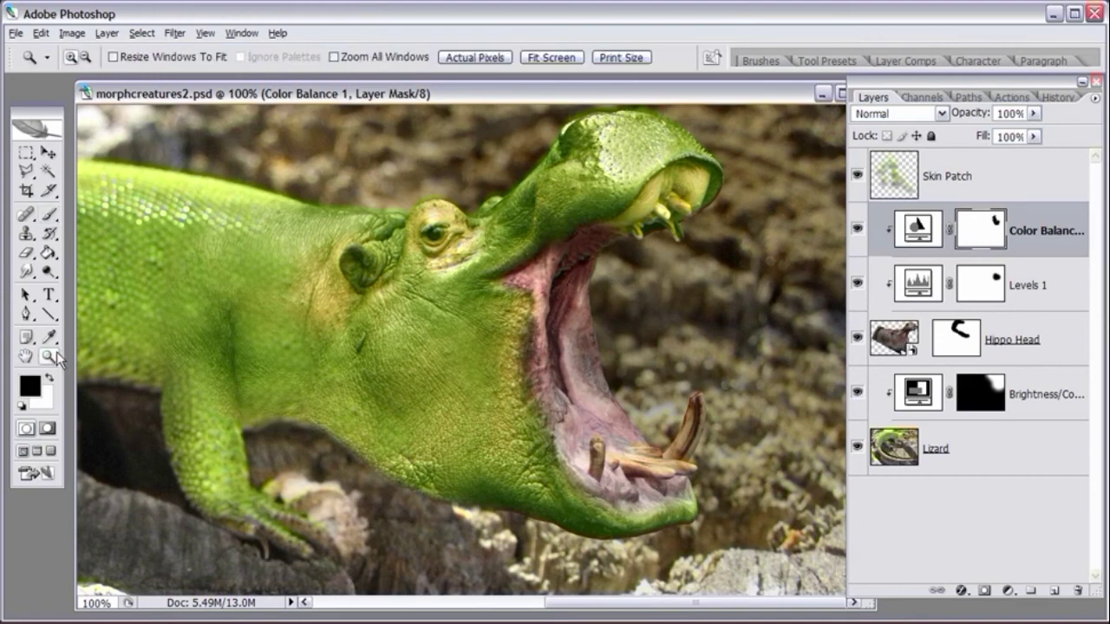
pyautogui.click(673, 206)
pyautogui.click(502, 274)
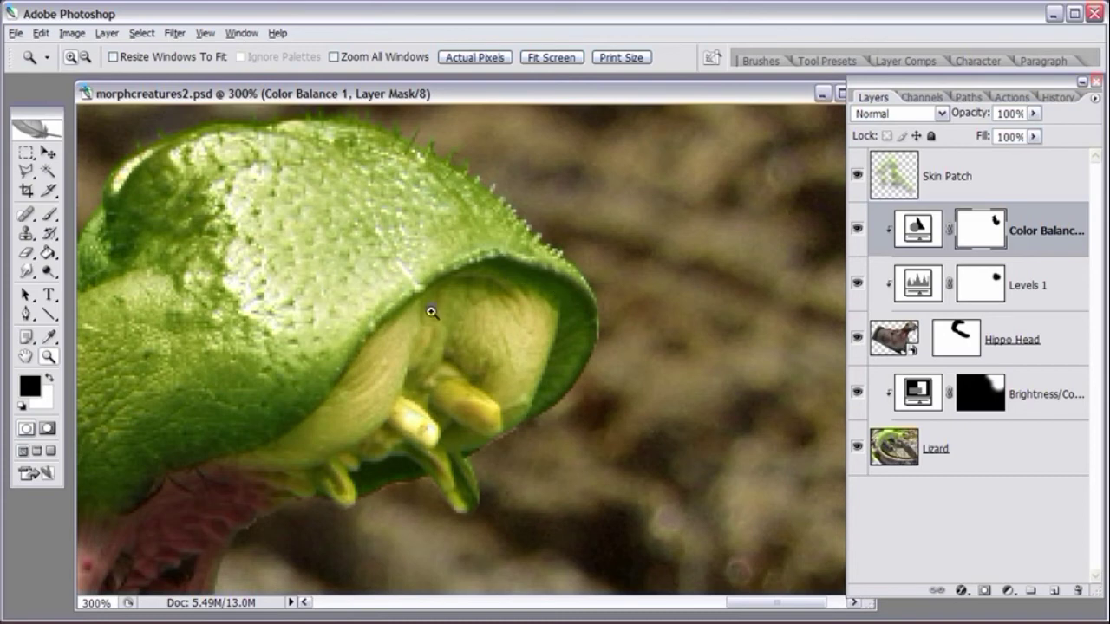
pyautogui.rightClick(498, 321)
pyautogui.click(48, 214)
pyautogui.click(49, 214)
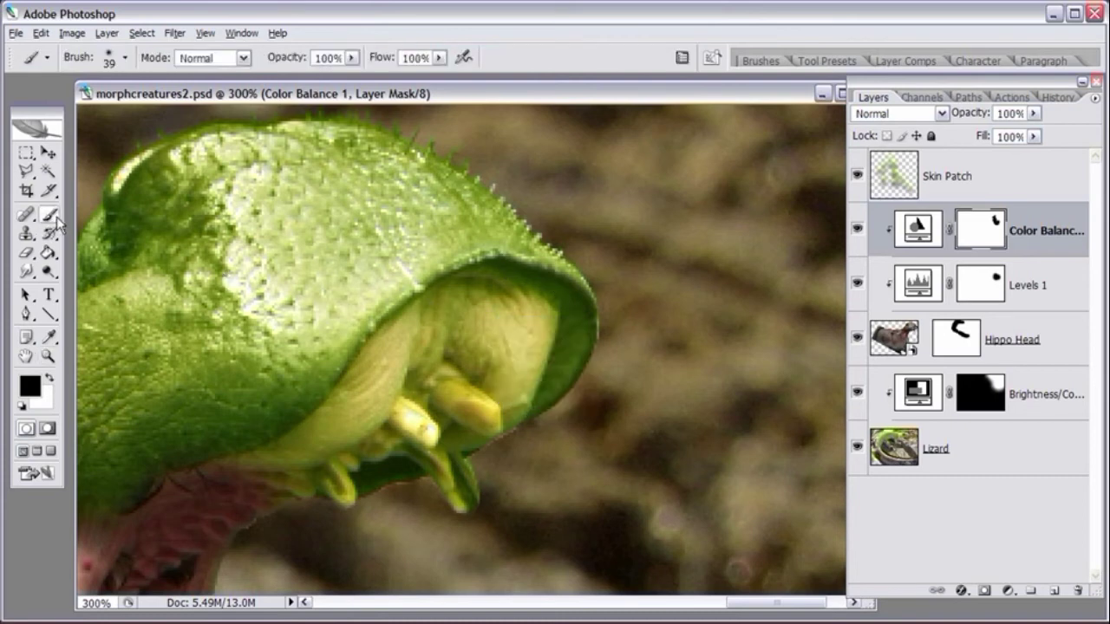
pyautogui.rightClick(565, 322)
pyautogui.moveTo(677, 431); pyautogui.dragTo(700, 431)
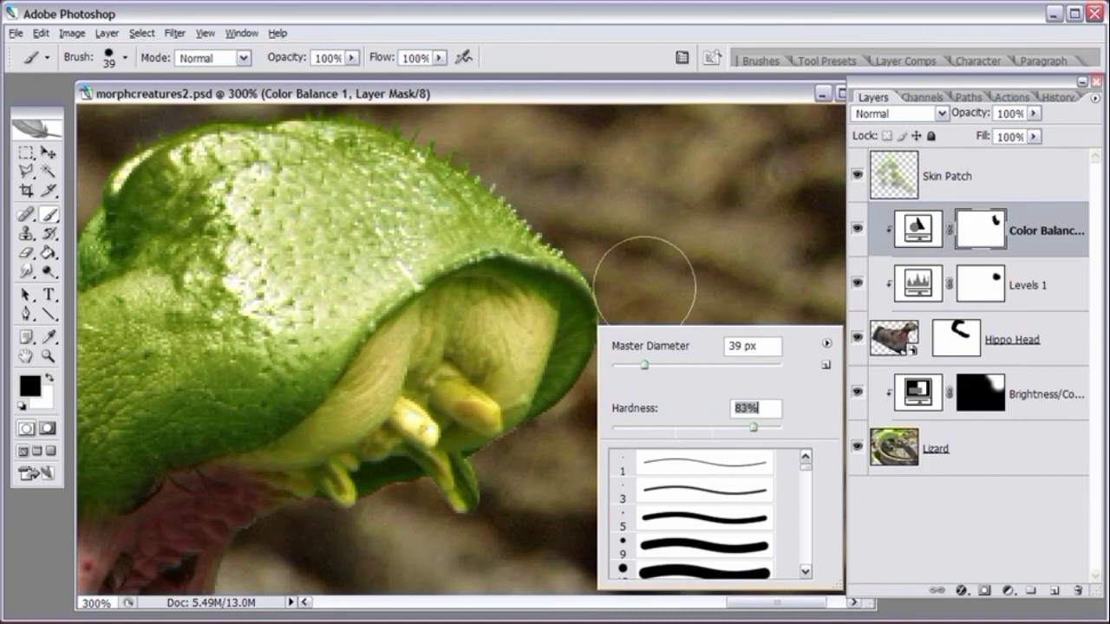
pyautogui.moveTo(638, 366); pyautogui.dragTo(625, 370)
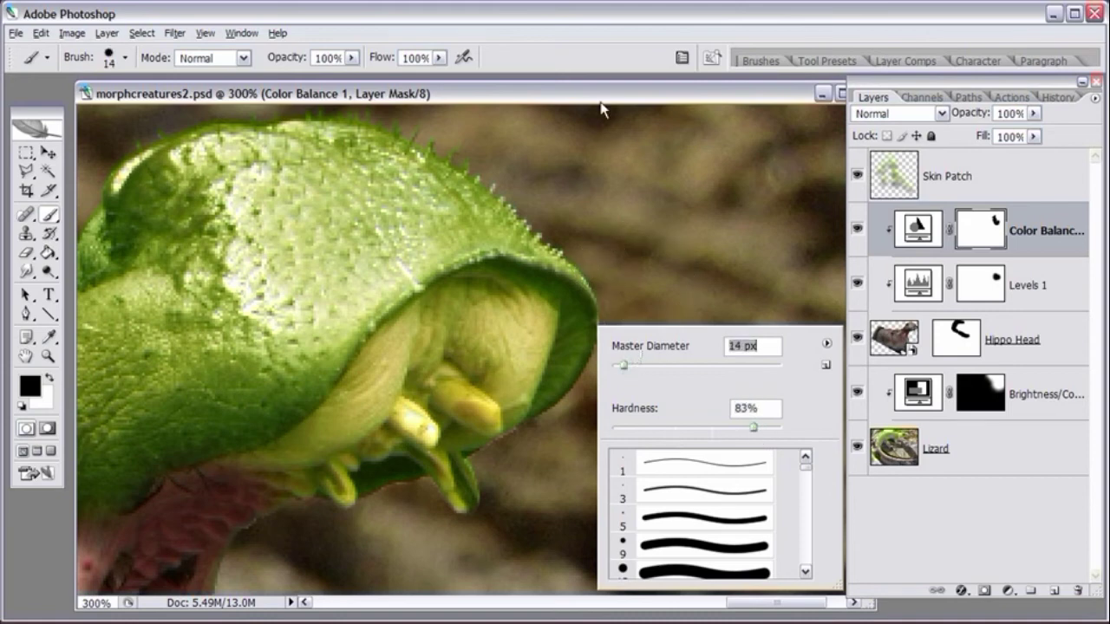
pyautogui.click(603, 108)
pyautogui.moveTo(389, 365)
pyautogui.mouseDown()
pyautogui.moveTo(297, 452)
pyautogui.moveTo(220, 481)
pyautogui.mouseUp()
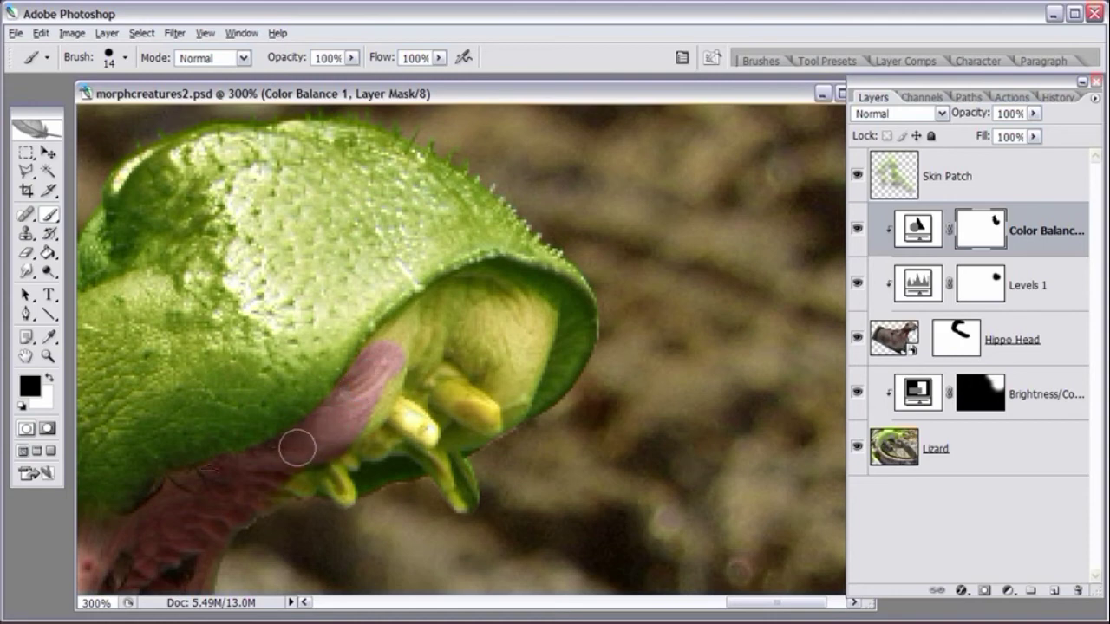
pyautogui.moveTo(377, 366)
pyautogui.mouseDown()
pyautogui.moveTo(427, 318)
pyautogui.moveTo(462, 319)
pyautogui.moveTo(444, 322)
pyautogui.moveTo(461, 309)
pyautogui.moveTo(437, 312)
pyautogui.moveTo(448, 304)
pyautogui.moveTo(427, 314)
pyautogui.moveTo(471, 290)
pyautogui.moveTo(518, 289)
pyautogui.moveTo(486, 284)
pyautogui.moveTo(411, 322)
pyautogui.moveTo(500, 286)
pyautogui.moveTo(567, 304)
pyautogui.moveTo(571, 344)
pyautogui.moveTo(541, 386)
pyautogui.moveTo(548, 370)
pyautogui.moveTo(509, 398)
pyautogui.moveTo(528, 346)
pyautogui.moveTo(513, 311)
pyautogui.moveTo(538, 329)
pyautogui.moveTo(554, 322)
pyautogui.moveTo(529, 352)
pyautogui.moveTo(536, 331)
pyautogui.moveTo(468, 368)
pyautogui.moveTo(433, 368)
pyautogui.moveTo(447, 355)
pyautogui.moveTo(425, 394)
pyautogui.moveTo(468, 387)
pyautogui.mouseUp()
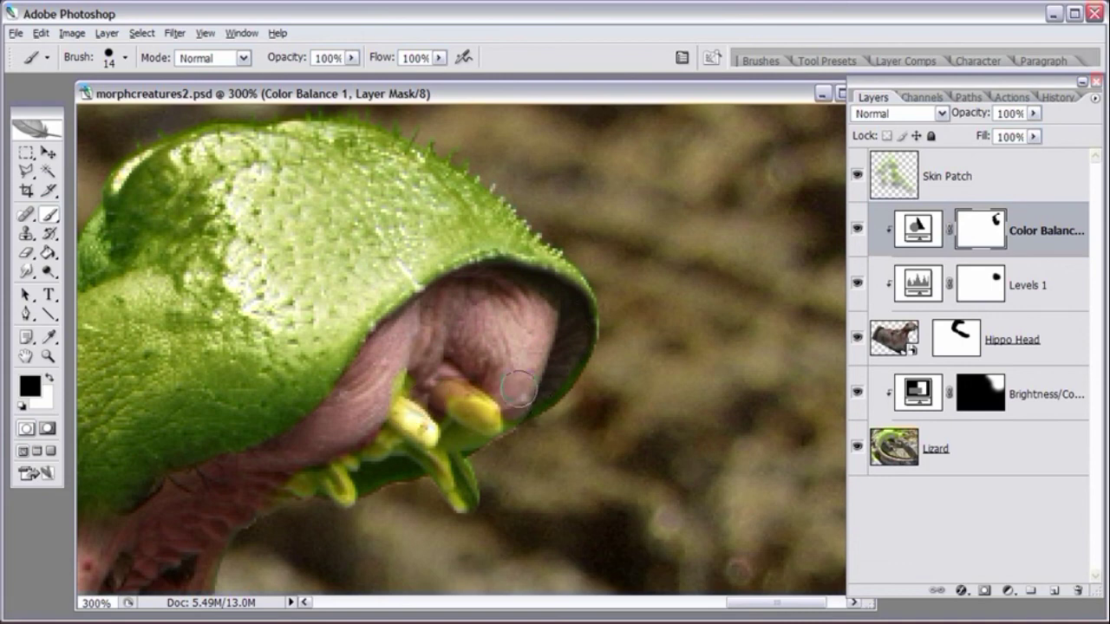
pyautogui.moveTo(573, 330)
pyautogui.mouseDown()
pyautogui.moveTo(564, 367)
pyautogui.moveTo(515, 422)
pyautogui.moveTo(574, 321)
pyautogui.moveTo(558, 334)
pyautogui.mouseUp()
# Step: Soften the brush to 22% hardness and mask the green tint from the upper lip's inner edge and the upper teeth
pyautogui.rightClick(555, 334)
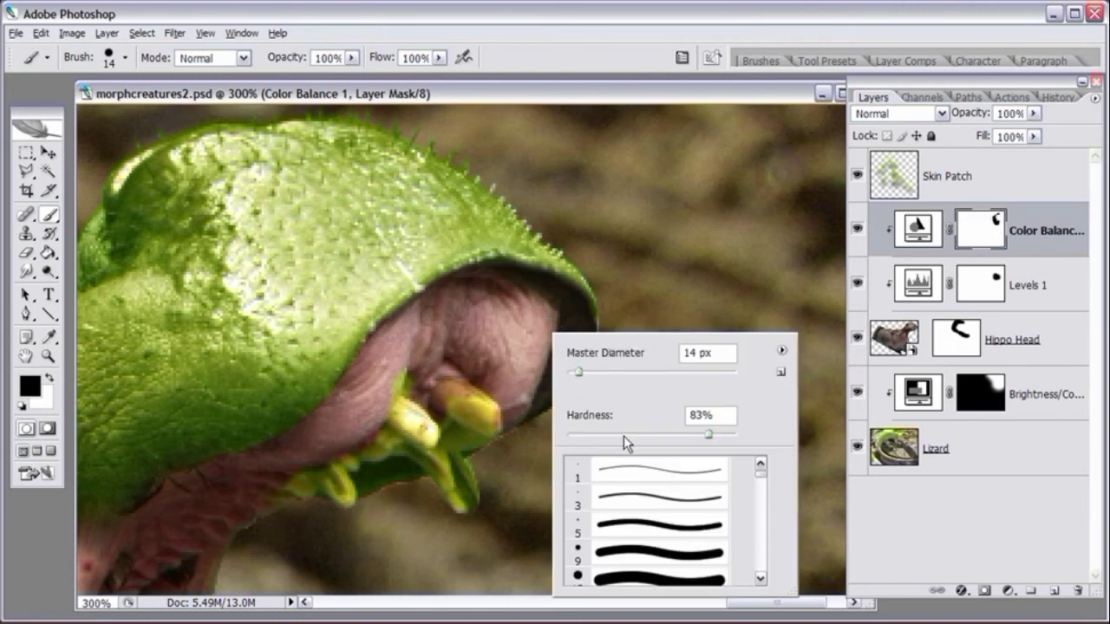
pyautogui.press('Return')
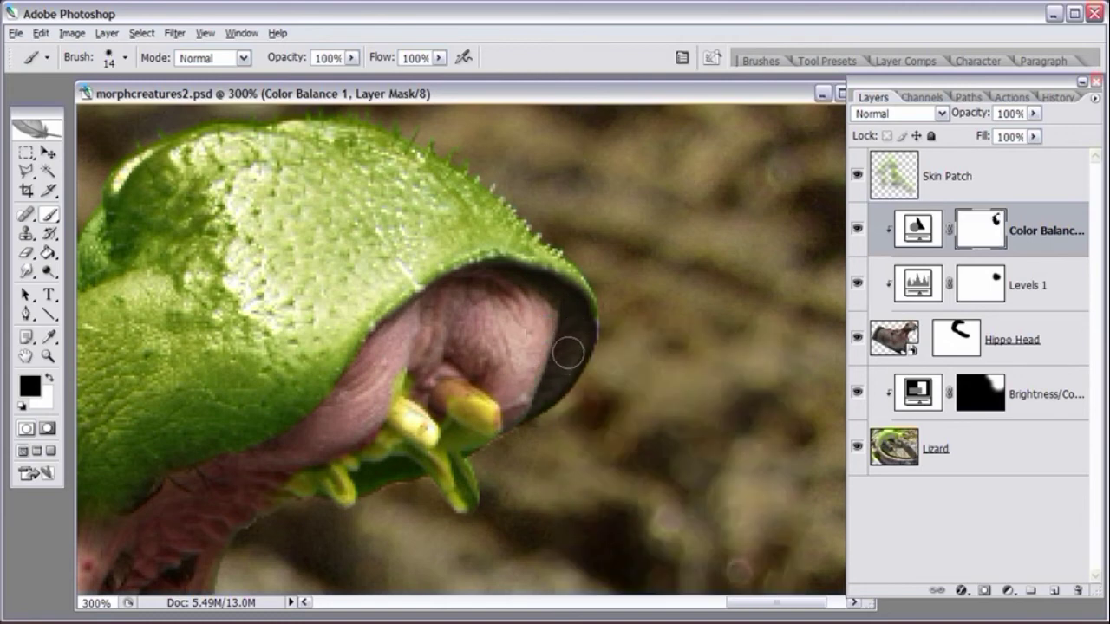
pyautogui.moveTo(569, 296); pyautogui.dragTo(500, 275)
pyautogui.moveTo(586, 323)
pyautogui.mouseDown()
pyautogui.moveTo(572, 295)
pyautogui.moveTo(525, 272)
pyautogui.moveTo(480, 274)
pyautogui.moveTo(428, 302)
pyautogui.mouseUp()
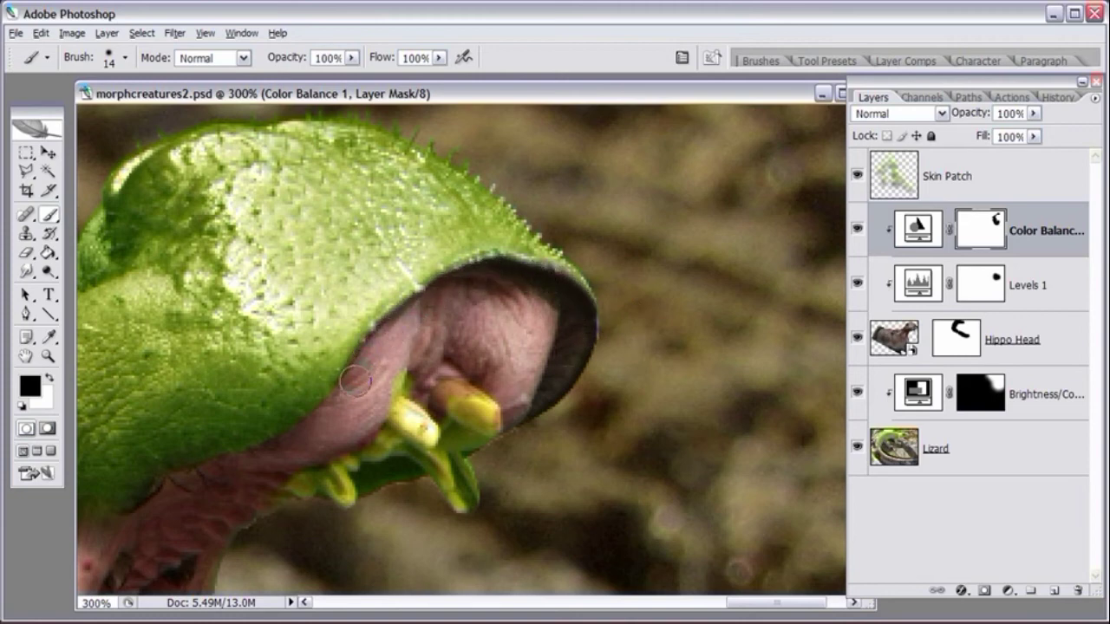
pyautogui.moveTo(451, 409)
pyautogui.mouseDown()
pyautogui.moveTo(453, 421)
pyautogui.moveTo(496, 417)
pyautogui.mouseUp()
pyautogui.moveTo(434, 457)
pyautogui.mouseDown()
pyautogui.moveTo(441, 488)
pyautogui.moveTo(363, 475)
pyautogui.moveTo(411, 395)
pyautogui.moveTo(444, 395)
pyautogui.moveTo(359, 466)
pyautogui.moveTo(288, 493)
pyautogui.moveTo(340, 503)
pyautogui.moveTo(443, 475)
pyautogui.mouseUp()
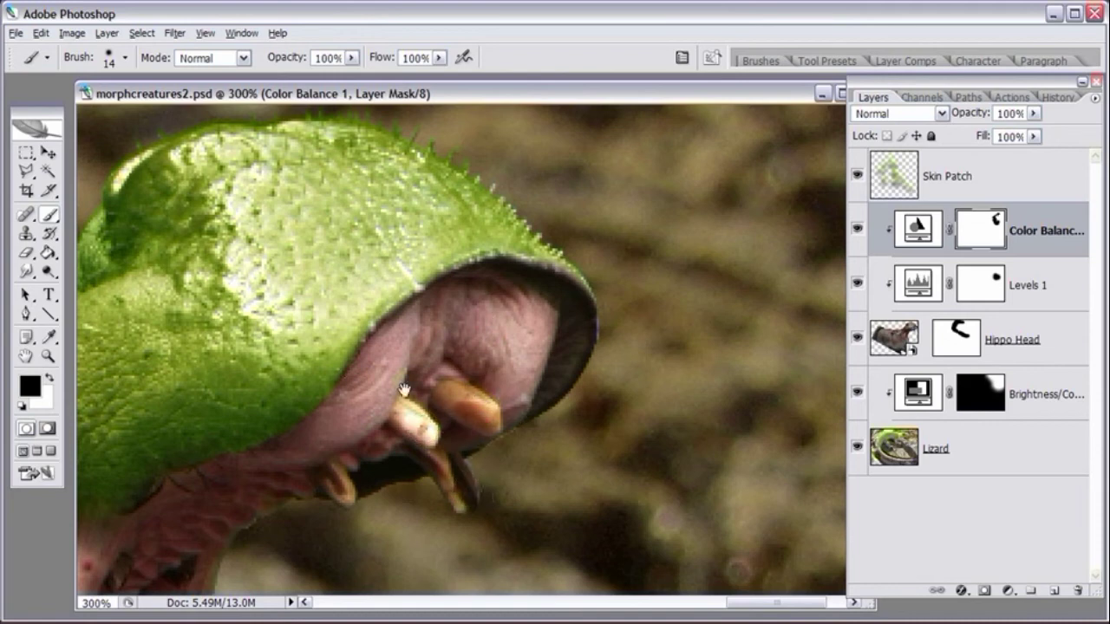
# Step: Inspect the mouth corner and throat, and compare the hippo's eye with the Color Balance layer hidden and shown
pyautogui.moveTo(403, 391); pyautogui.dragTo(627, 217)
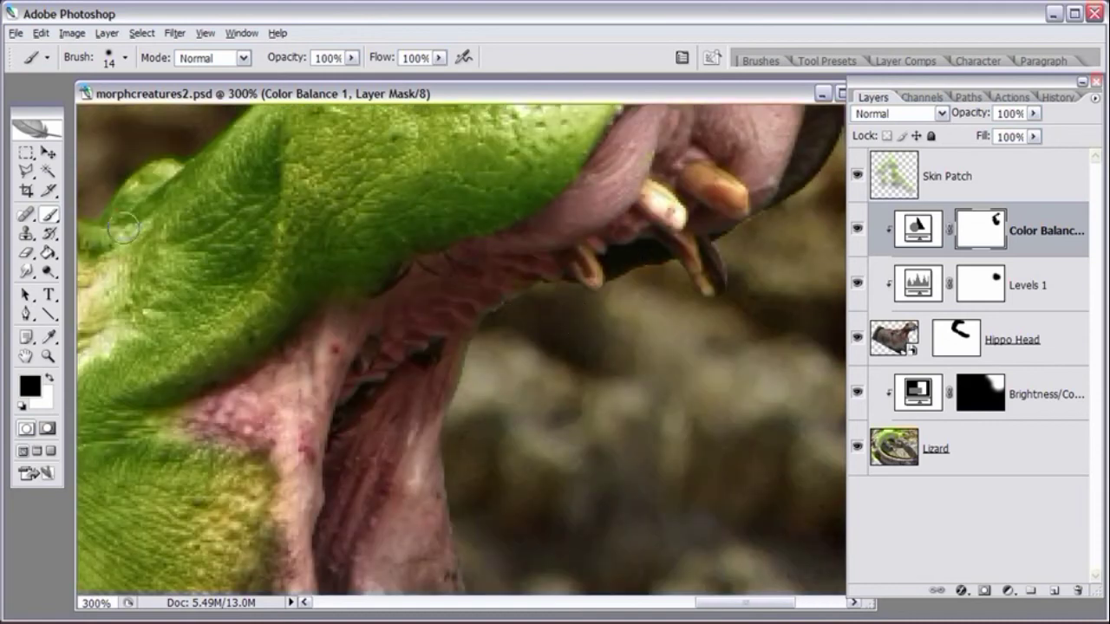
pyautogui.click(48, 155)
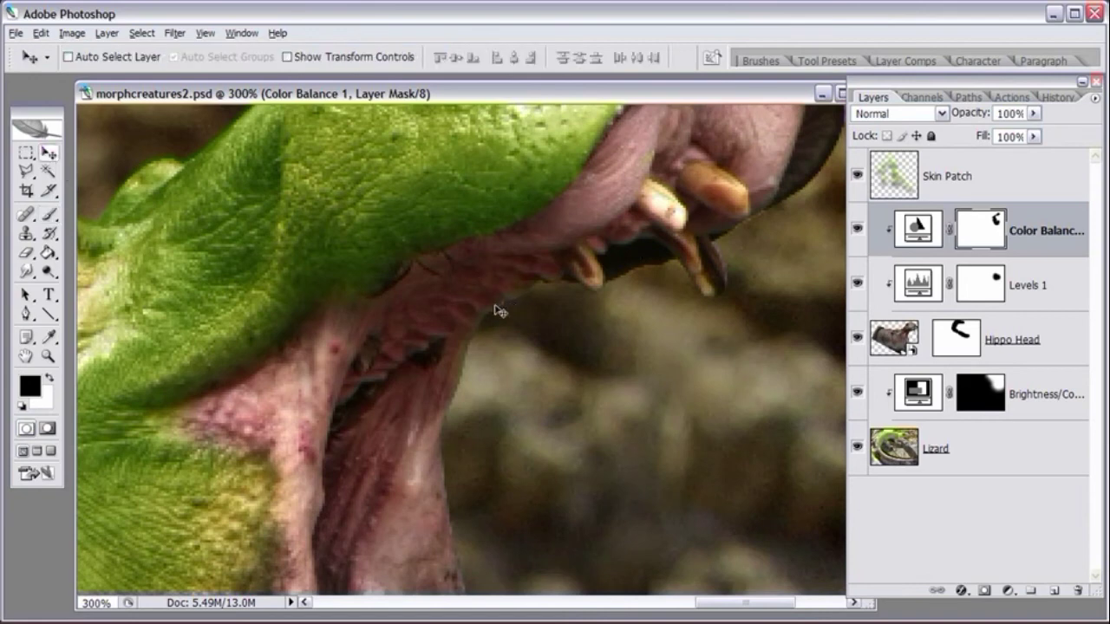
pyautogui.moveTo(501, 310); pyautogui.dragTo(477, 349)
pyautogui.moveTo(442, 300); pyautogui.dragTo(471, 307)
pyautogui.press('h')
pyautogui.moveTo(684, 368); pyautogui.dragTo(646, 367)
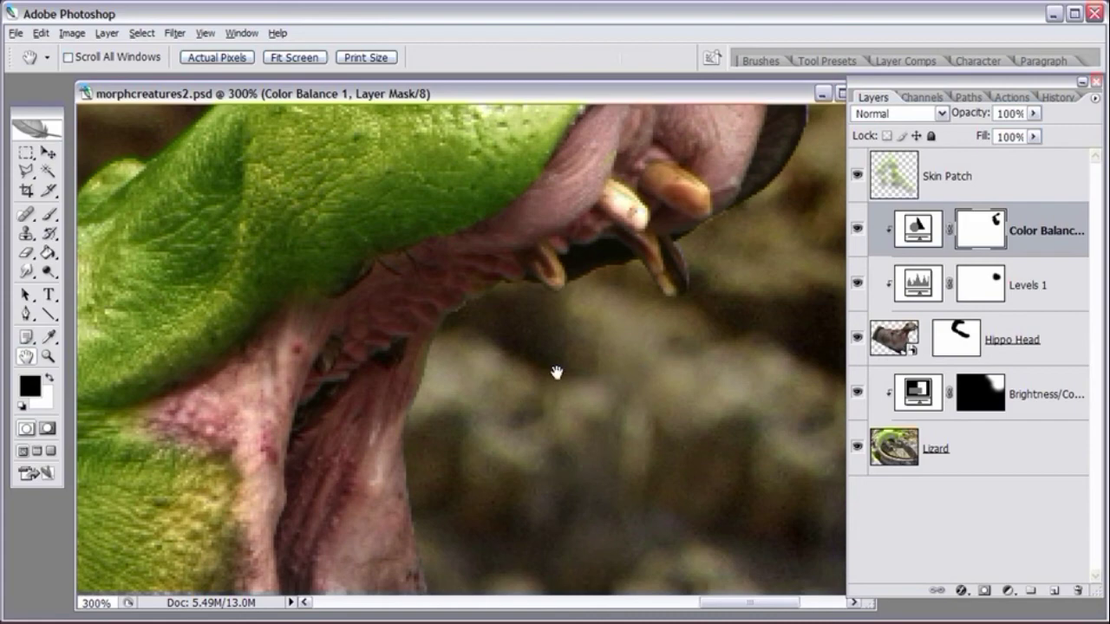
pyautogui.moveTo(521, 433); pyautogui.dragTo(488, 455)
pyautogui.moveTo(549, 325); pyautogui.dragTo(437, 397)
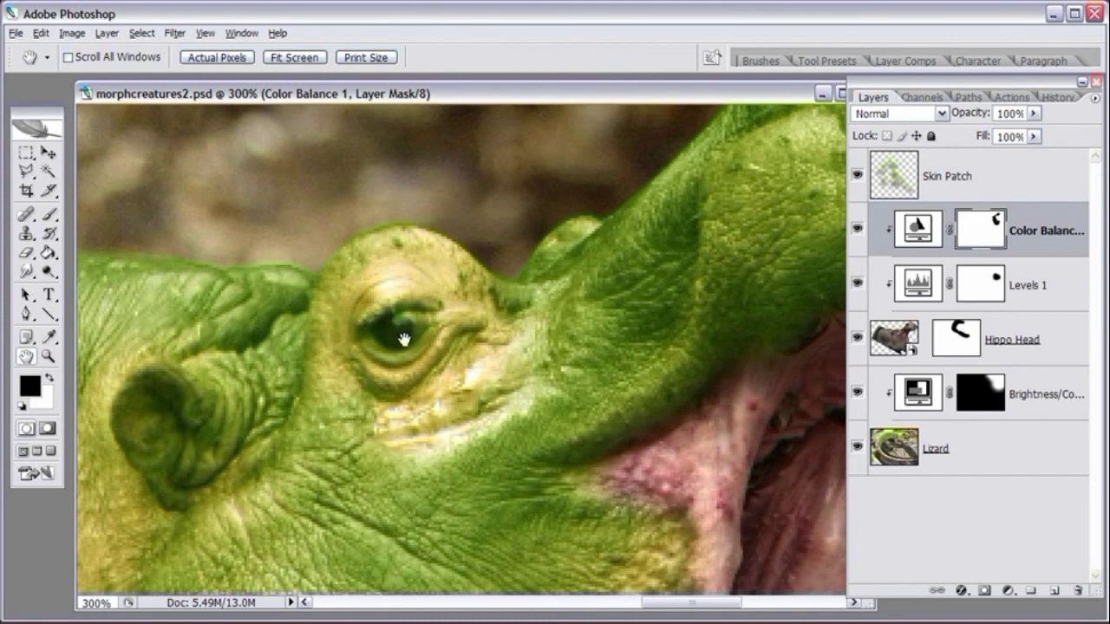
pyautogui.click(857, 231)
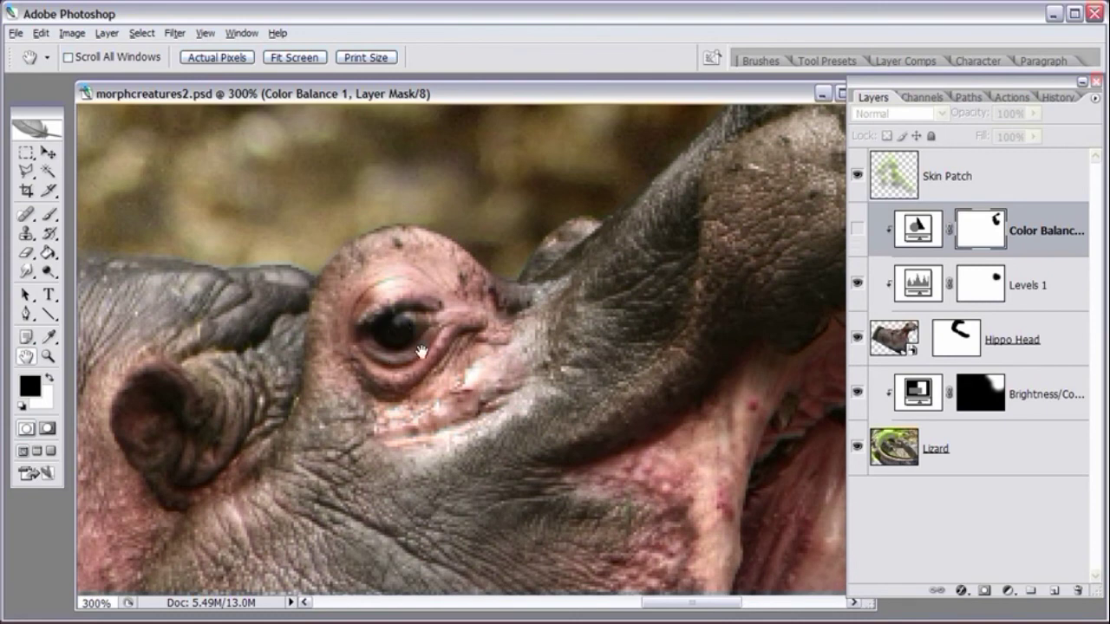
pyautogui.click(857, 230)
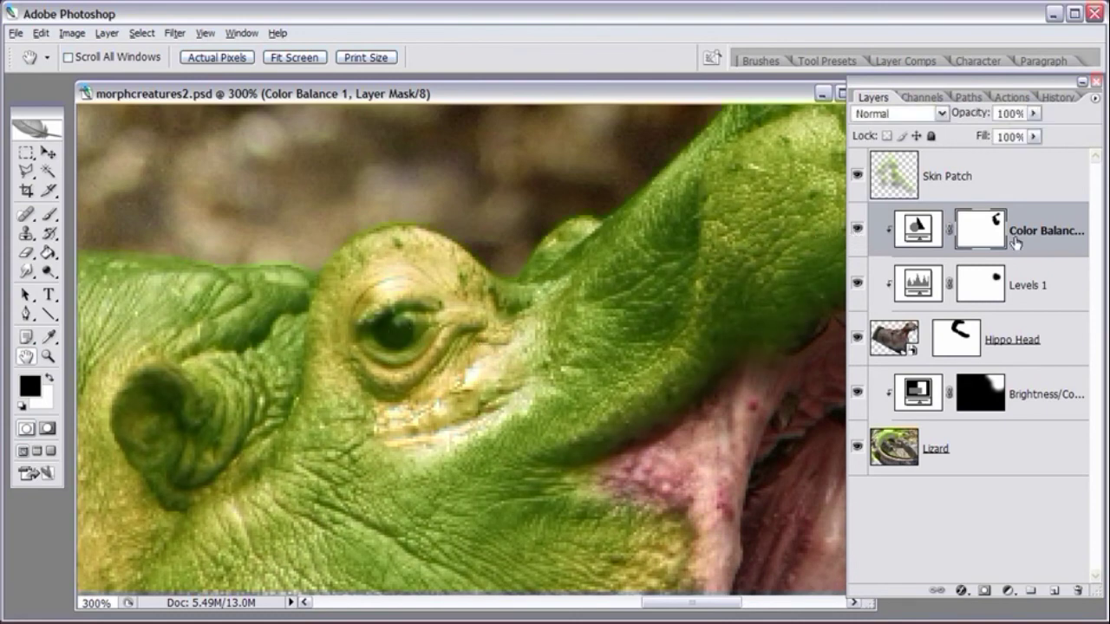
# Step: Paint black over the hippo's eyeball on the Color Balance mask with an 11 px brush at 22% hardness
pyautogui.click(50, 215)
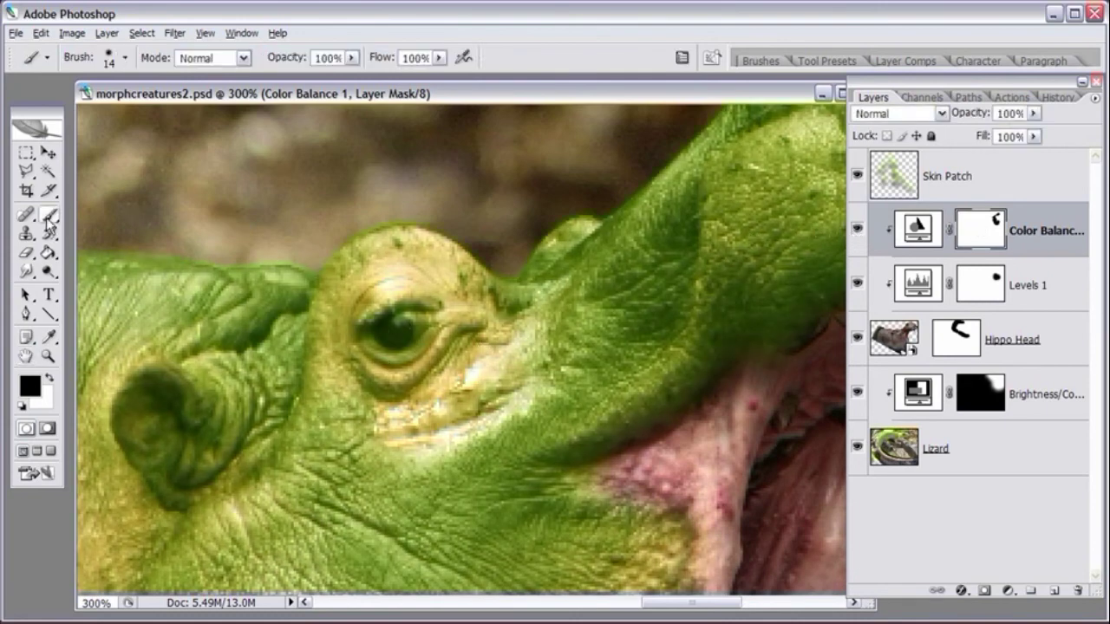
pyautogui.rightClick(405, 328)
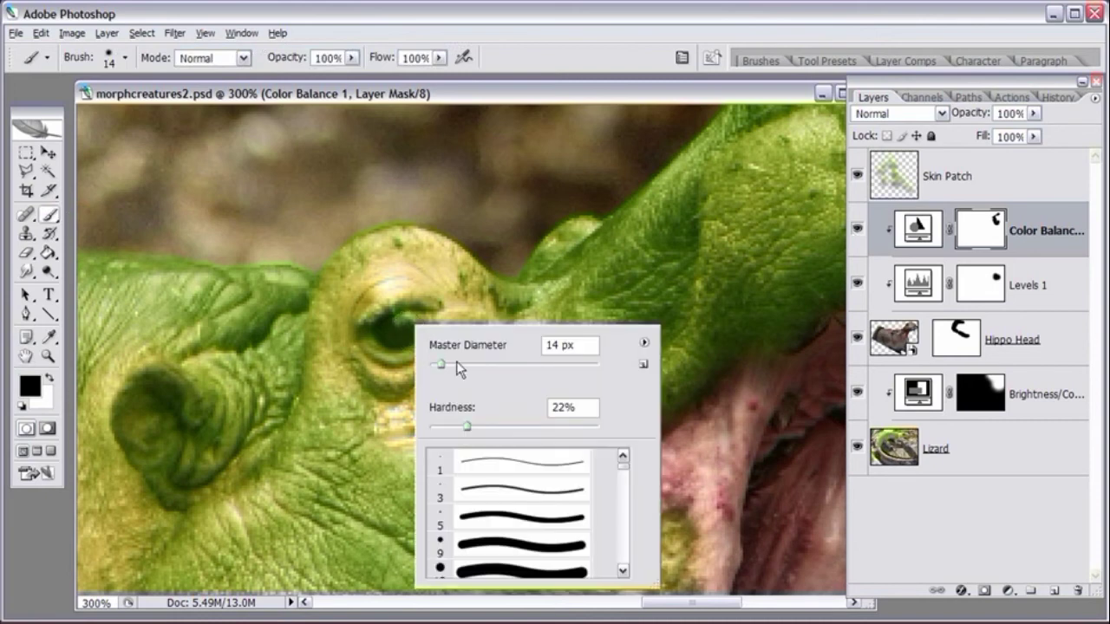
pyautogui.moveTo(440, 369); pyautogui.dragTo(438, 368)
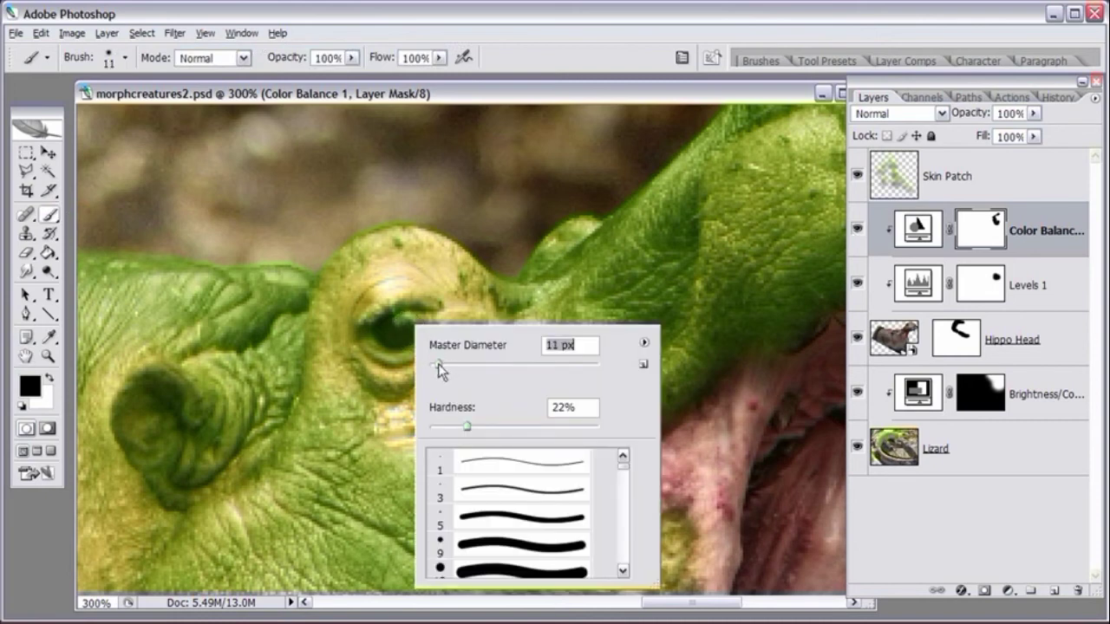
pyautogui.click(416, 99)
pyautogui.click(49, 356)
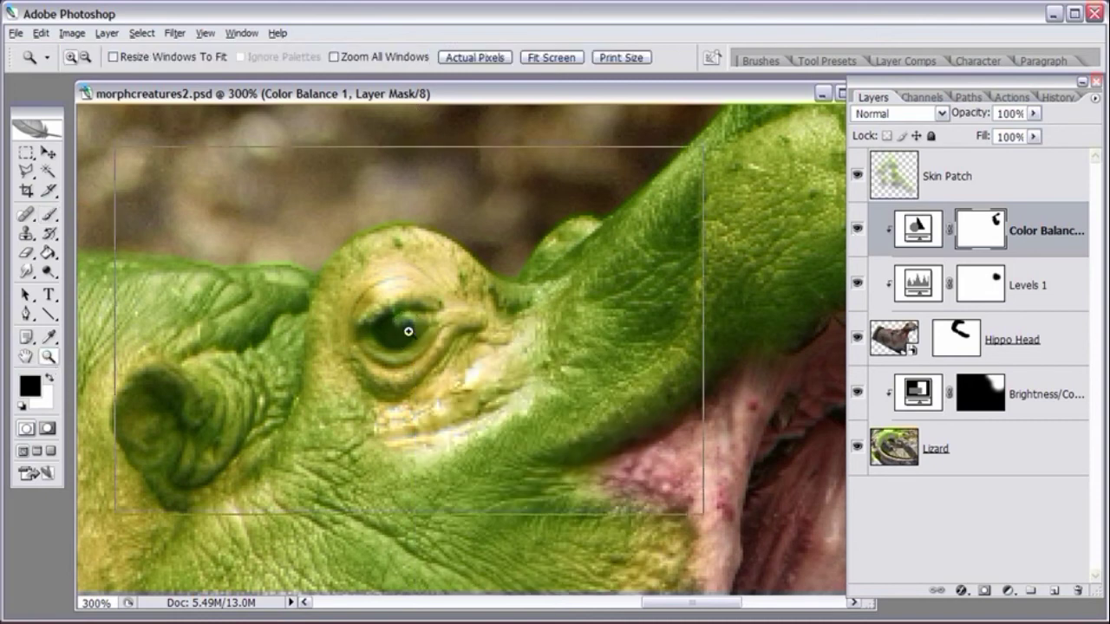
pyautogui.click(408, 330)
pyautogui.click(50, 213)
pyautogui.moveTo(490, 349)
pyautogui.mouseDown()
pyautogui.moveTo(435, 357)
pyautogui.moveTo(449, 362)
pyautogui.moveTo(493, 335)
pyautogui.moveTo(462, 375)
pyautogui.moveTo(426, 362)
pyautogui.moveTo(466, 362)
pyautogui.moveTo(484, 331)
pyautogui.mouseUp()
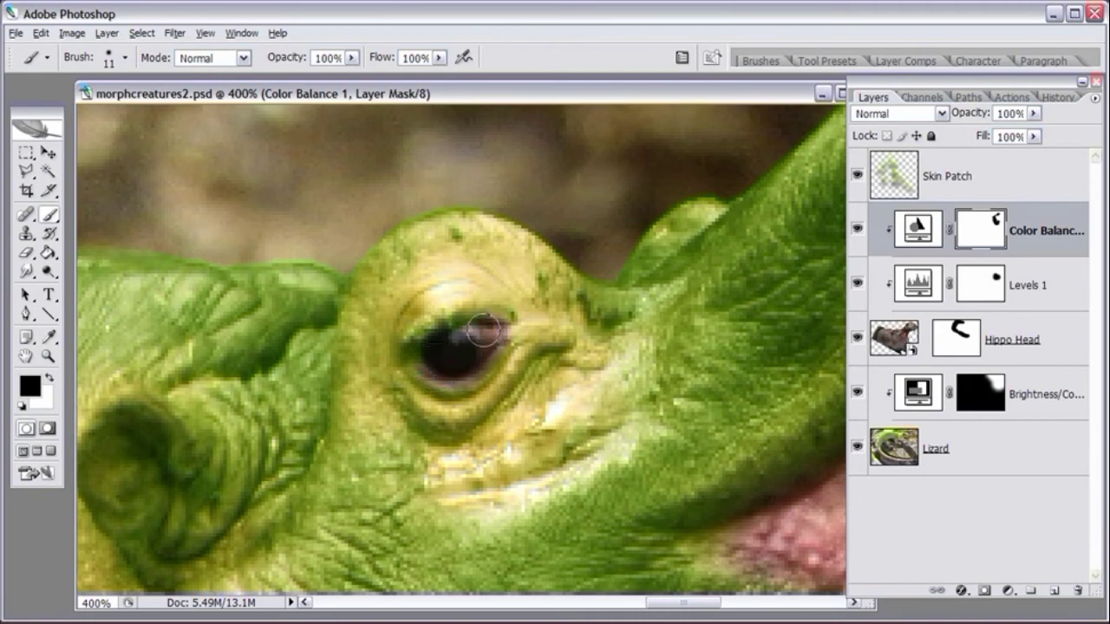
# Step: Mask the green tint from the eyelid rim and eye corner with a 16 px black brush at 0% hardness
pyautogui.rightClick(460, 347)
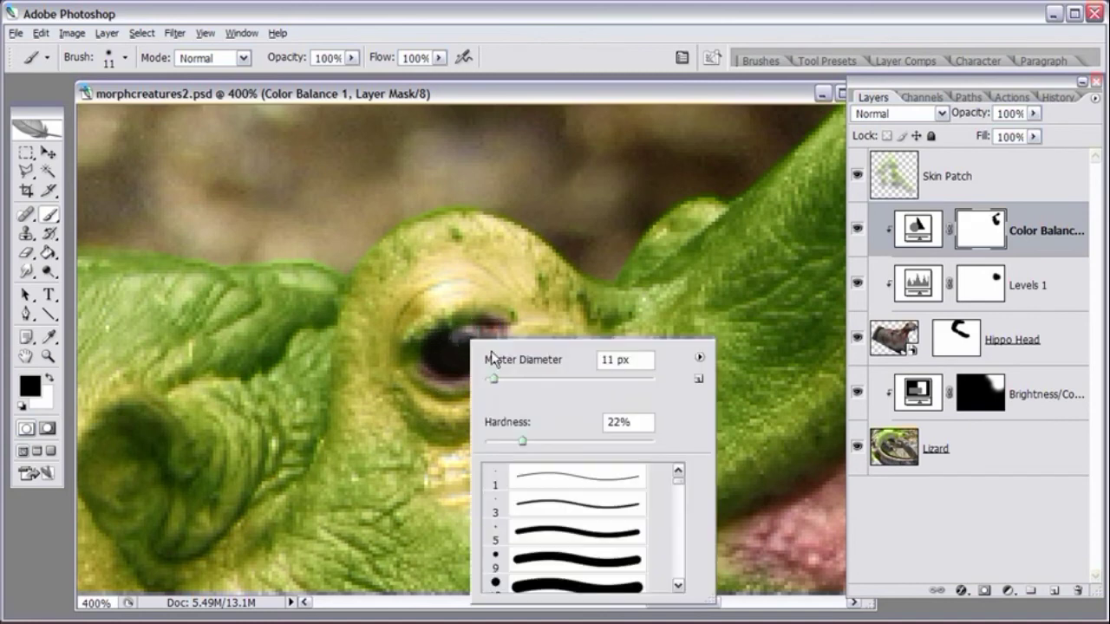
pyautogui.moveTo(519, 445); pyautogui.dragTo(473, 446)
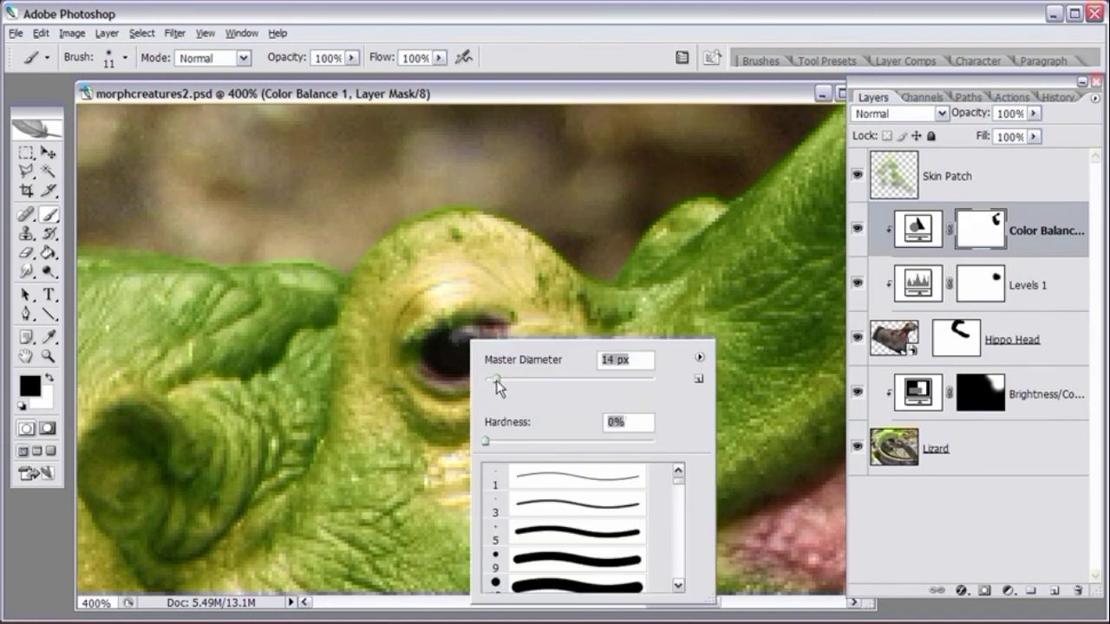
pyautogui.press('Return')
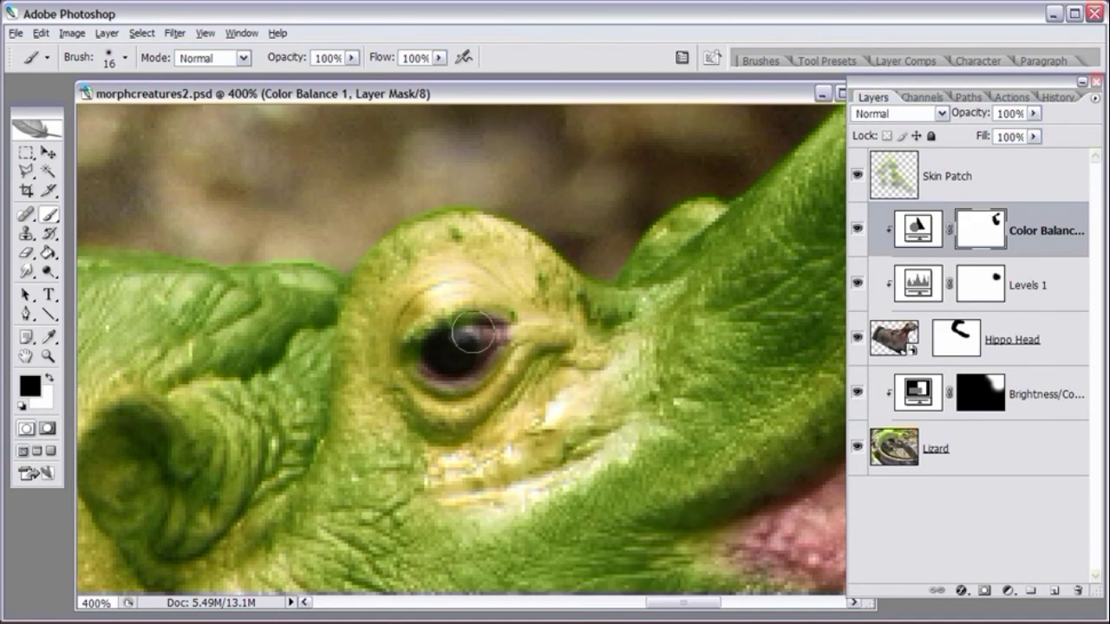
pyautogui.moveTo(462, 338)
pyautogui.mouseDown()
pyautogui.moveTo(441, 342)
pyautogui.moveTo(454, 347)
pyautogui.moveTo(436, 364)
pyautogui.moveTo(471, 351)
pyautogui.mouseUp()
pyautogui.moveTo(488, 333)
pyautogui.mouseDown()
pyautogui.moveTo(523, 328)
pyautogui.moveTo(476, 350)
pyautogui.moveTo(454, 332)
pyautogui.moveTo(430, 340)
pyautogui.moveTo(456, 390)
pyautogui.mouseUp()
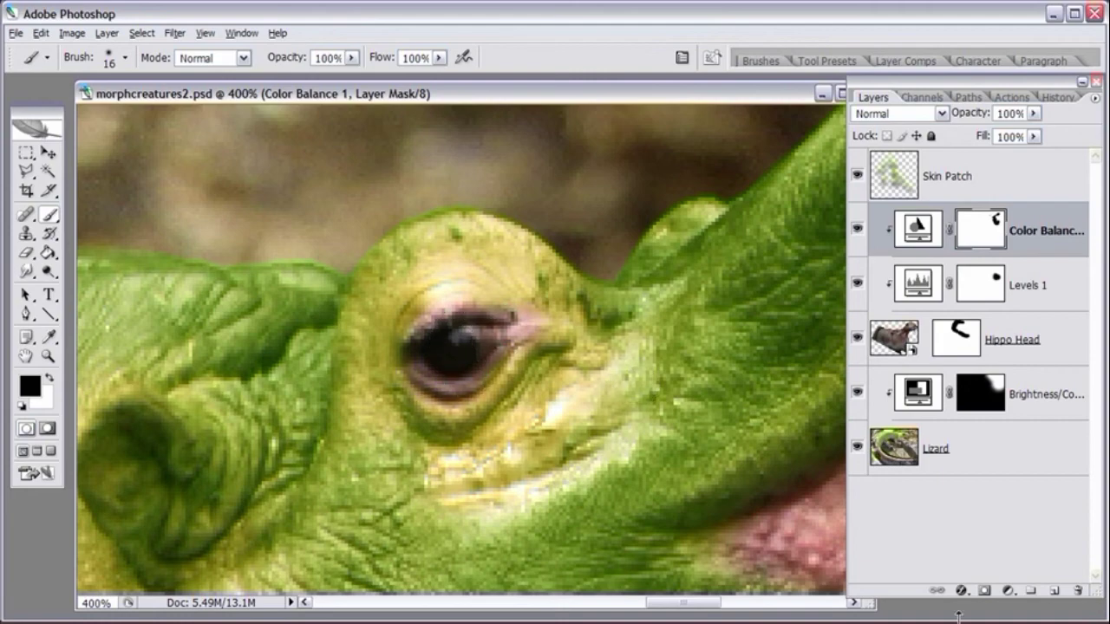
# Step: Reduce the green along the underside of the hippo's jaw on the Color Balance mask with a 116 px black brush at 0% hardness
pyautogui.hotkey('ctrl', '-')
pyautogui.hotkey('ctrl', '-')
pyautogui.hotkey('ctrl', '-')
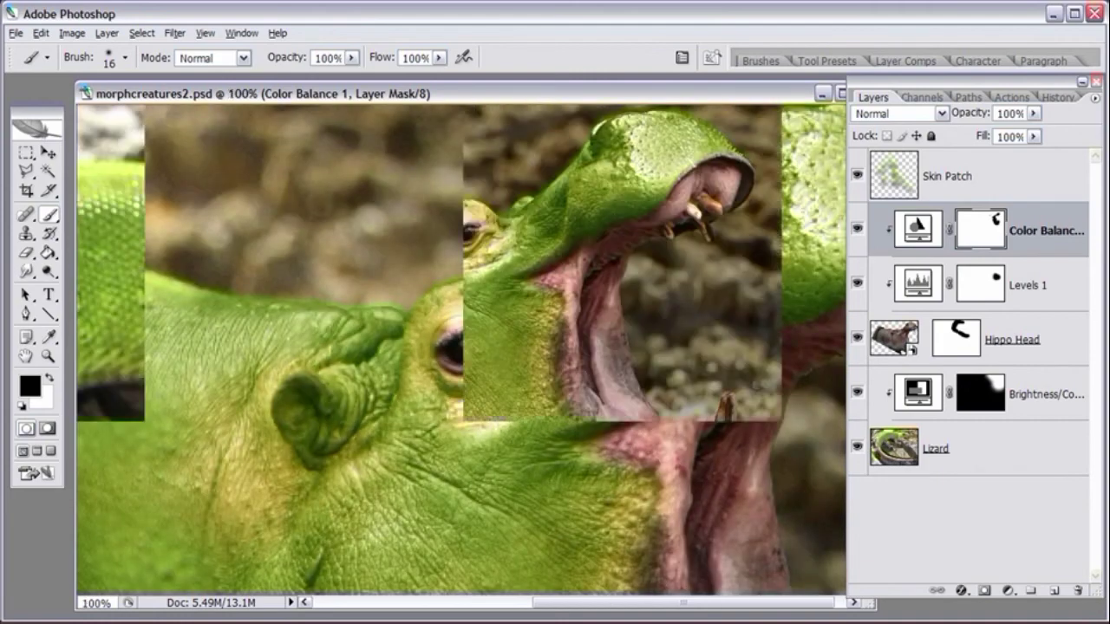
pyautogui.hotkey('ctrl', '-')
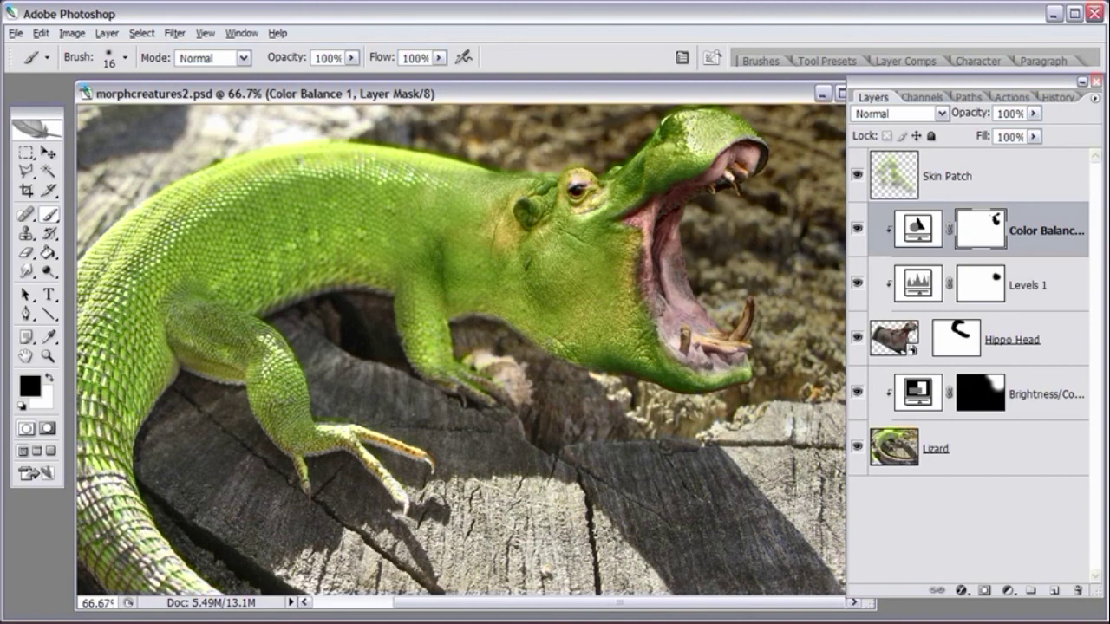
pyautogui.click(48, 152)
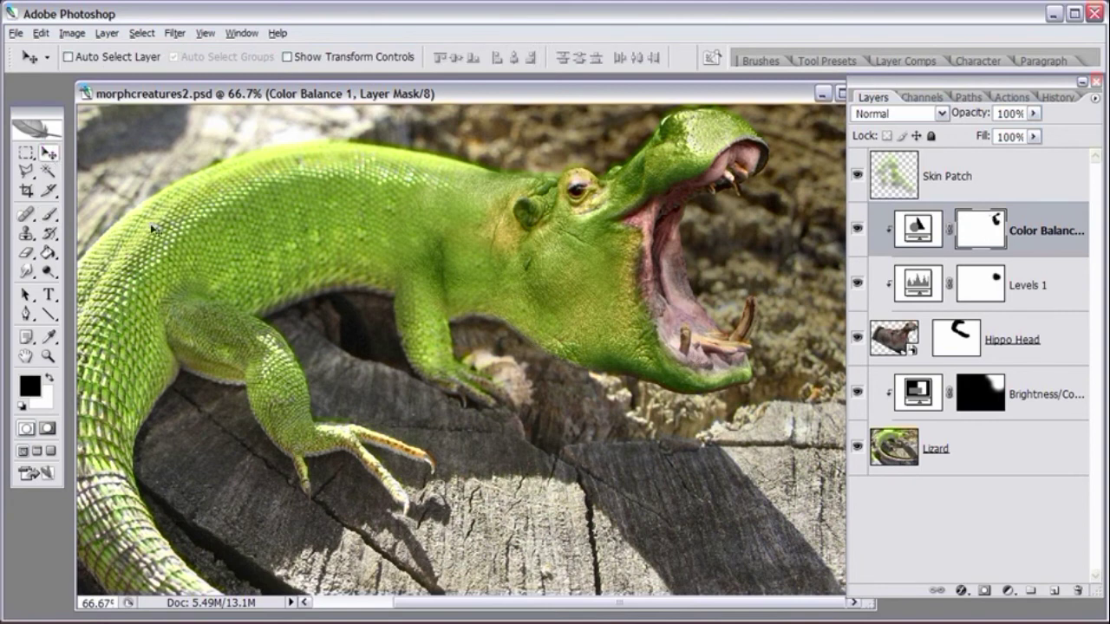
pyautogui.click(49, 214)
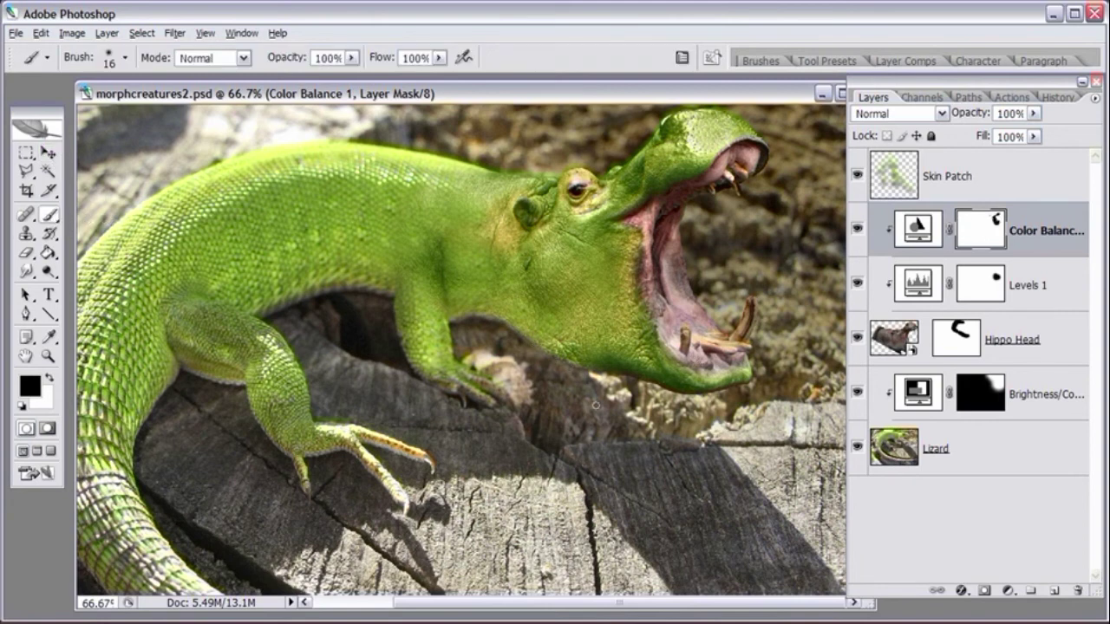
pyautogui.rightClick(595, 405)
pyautogui.moveTo(613, 411); pyautogui.dragTo(674, 410)
pyautogui.press('Return')
pyautogui.moveTo(538, 355)
pyautogui.mouseDown()
pyautogui.moveTo(630, 386)
pyautogui.moveTo(642, 414)
pyautogui.moveTo(617, 400)
pyautogui.mouseUp()
pyautogui.rightClick(617, 401)
pyautogui.moveTo(683, 429); pyautogui.dragTo(706, 429)
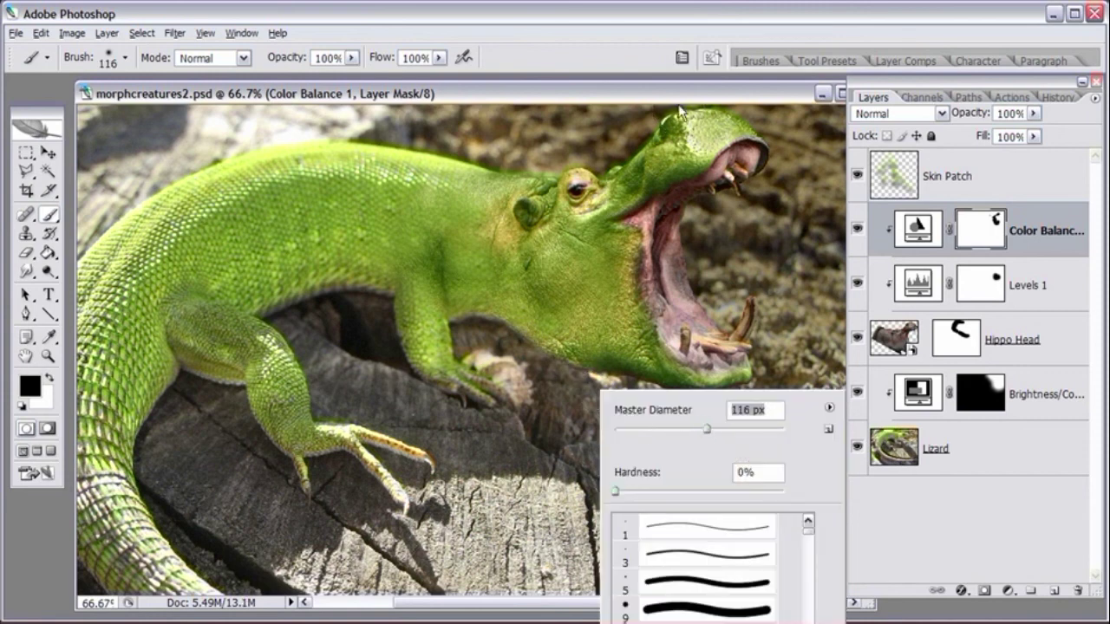
pyautogui.press('Return')
pyautogui.moveTo(542, 379)
pyautogui.mouseDown()
pyautogui.moveTo(625, 397)
pyautogui.moveTo(530, 368)
pyautogui.moveTo(637, 418)
pyautogui.moveTo(684, 415)
pyautogui.moveTo(601, 398)
pyautogui.moveTo(688, 414)
pyautogui.moveTo(585, 393)
pyautogui.moveTo(615, 393)
pyautogui.moveTo(512, 354)
pyautogui.moveTo(610, 400)
pyautogui.moveTo(574, 389)
pyautogui.moveTo(507, 346)
pyautogui.moveTo(587, 388)
pyautogui.moveTo(521, 363)
pyautogui.moveTo(581, 391)
pyautogui.moveTo(526, 364)
pyautogui.moveTo(610, 422)
pyautogui.moveTo(496, 346)
pyautogui.moveTo(615, 418)
pyautogui.moveTo(693, 418)
pyautogui.moveTo(693, 442)
pyautogui.moveTo(632, 448)
pyautogui.moveTo(512, 373)
pyautogui.moveTo(469, 381)
pyautogui.moveTo(563, 403)
pyautogui.moveTo(514, 400)
pyautogui.moveTo(540, 382)
pyautogui.moveTo(480, 411)
pyautogui.mouseUp()
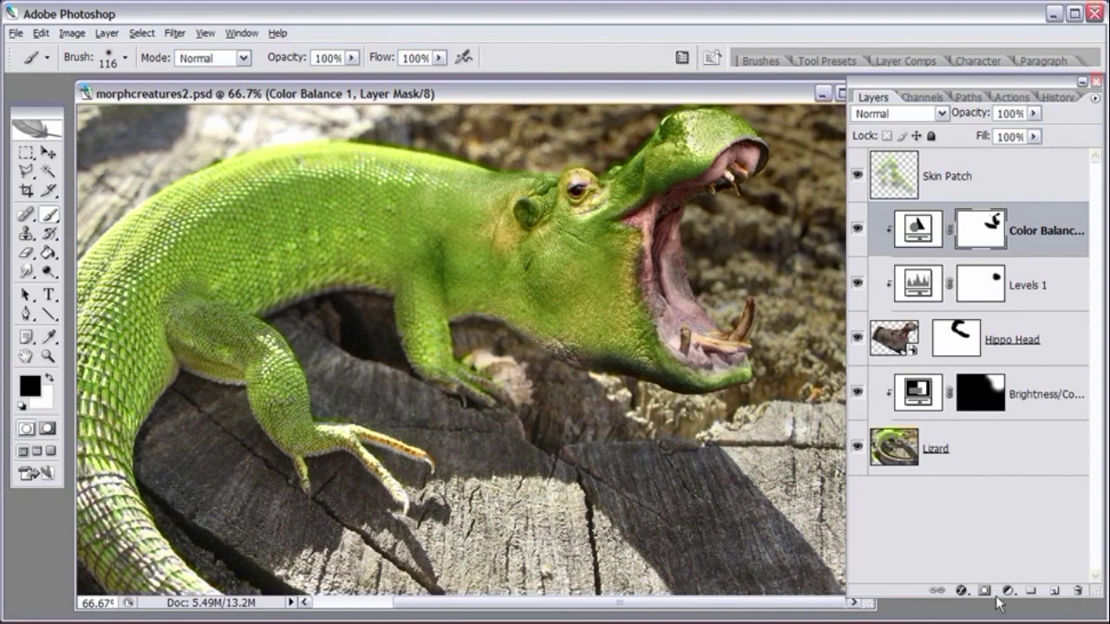
# Step: Add a new empty layer above the Skin Patch layer
pyautogui.hotkey('ctrl', '-')
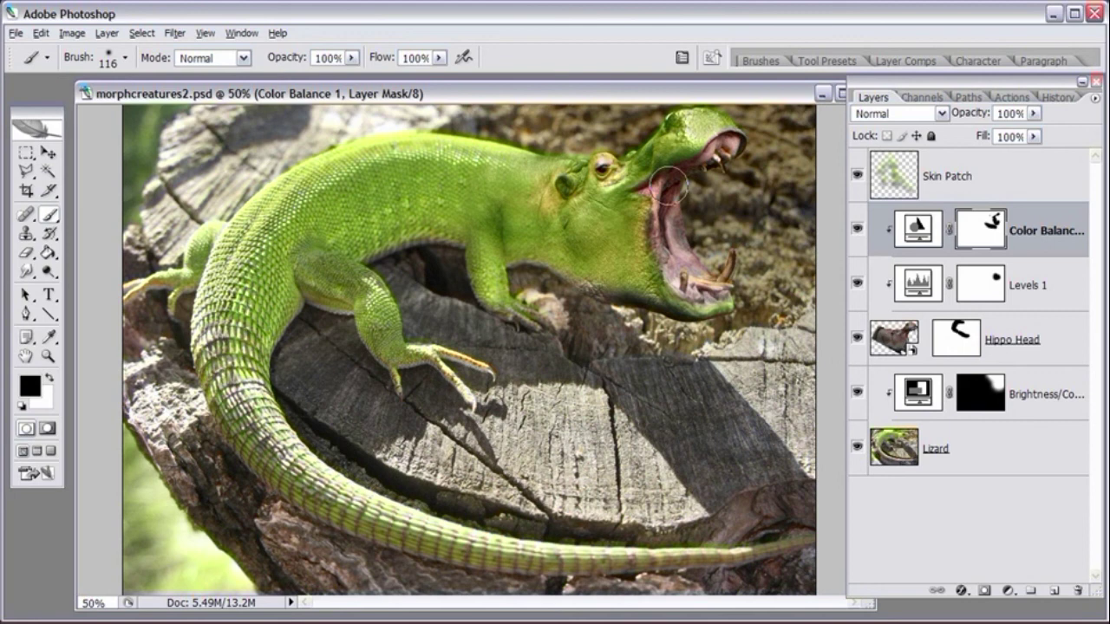
pyautogui.click(1011, 177)
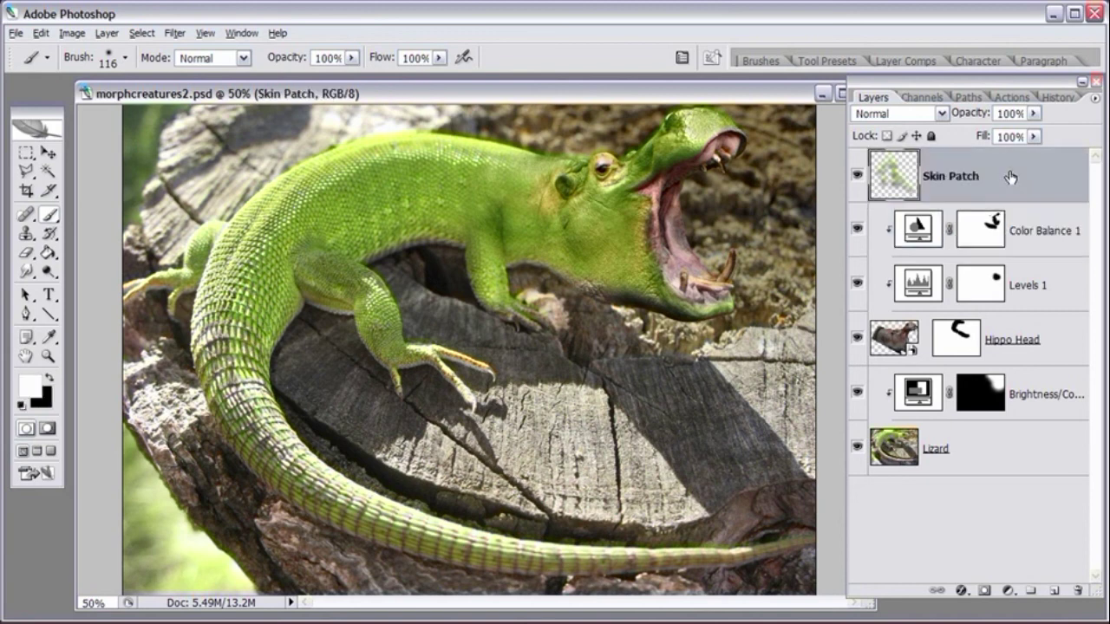
pyautogui.click(1052, 589)
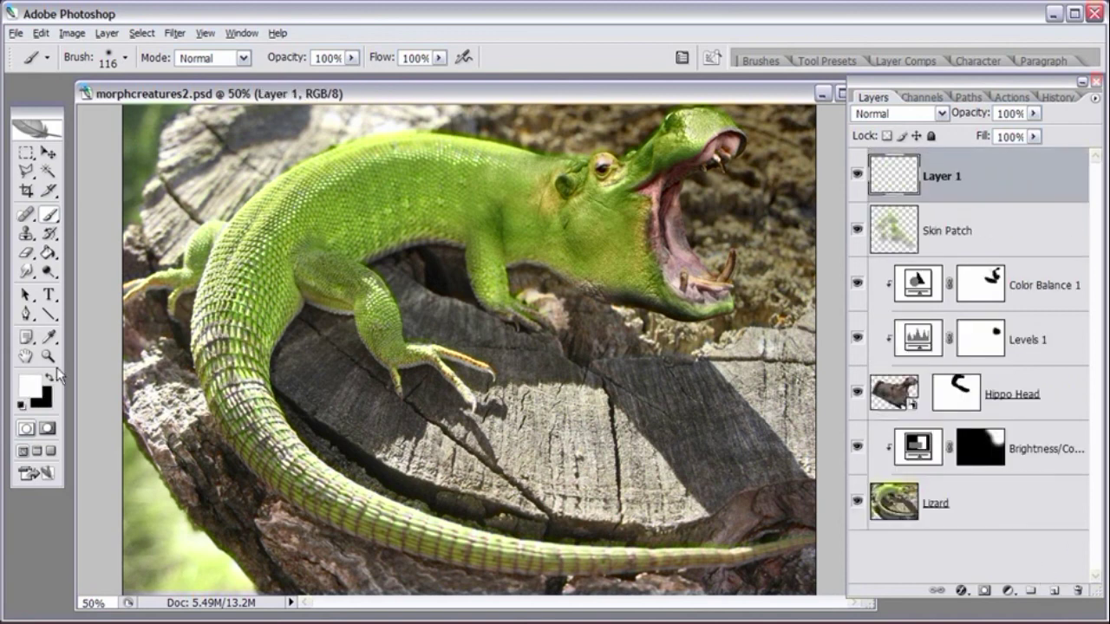
# Step: Choose the web-safe dark blue 333366 for the foreground color
pyautogui.click(29, 385)
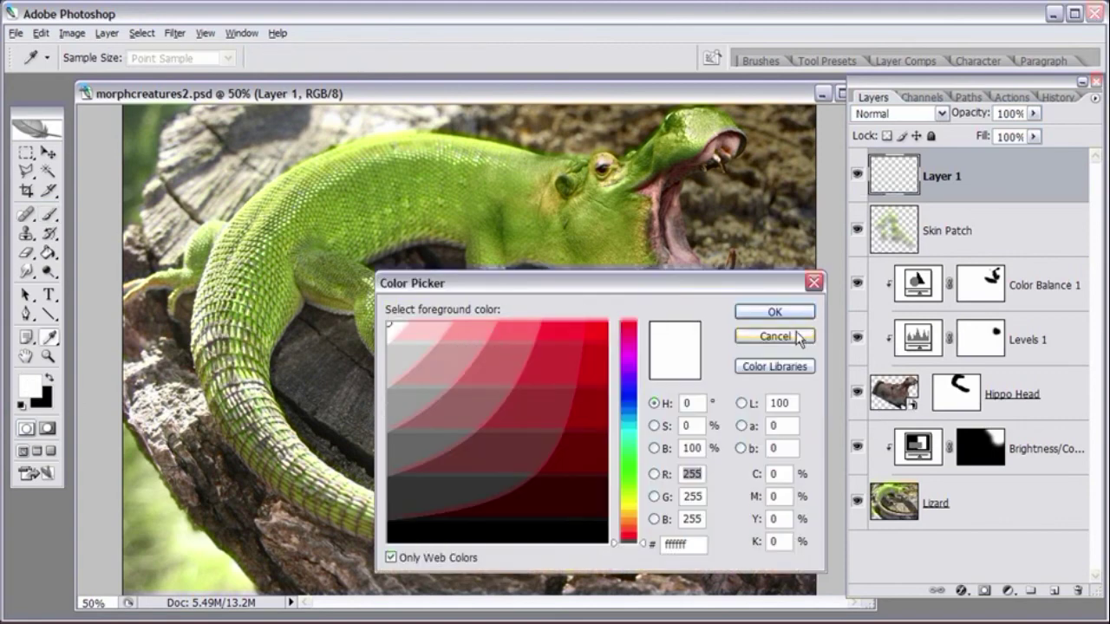
pyautogui.moveTo(722, 286); pyautogui.dragTo(652, 226)
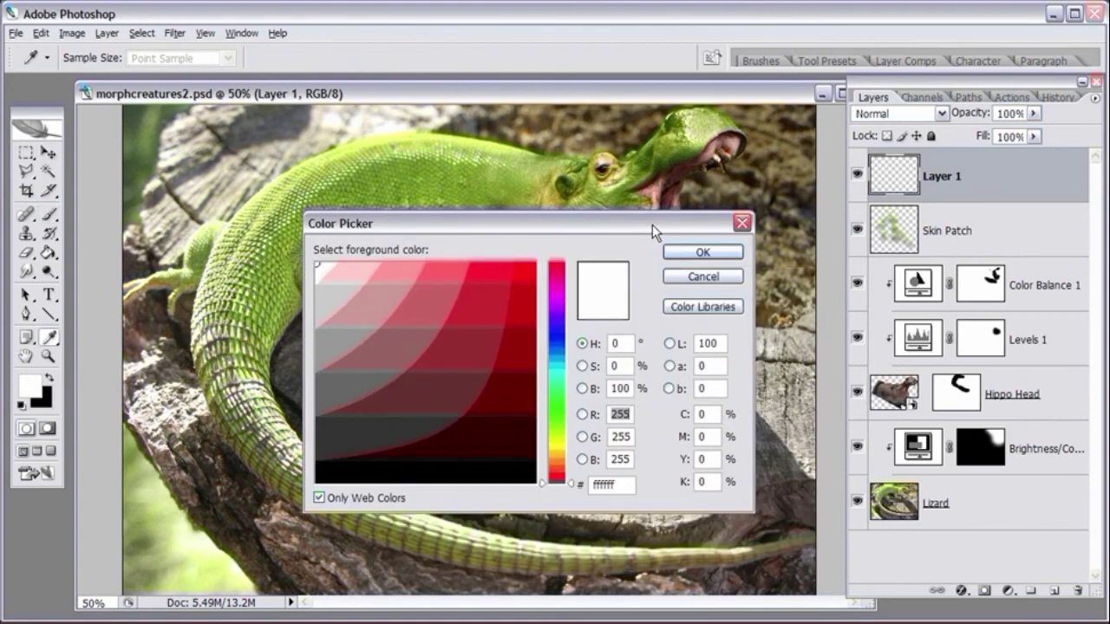
pyautogui.click(557, 338)
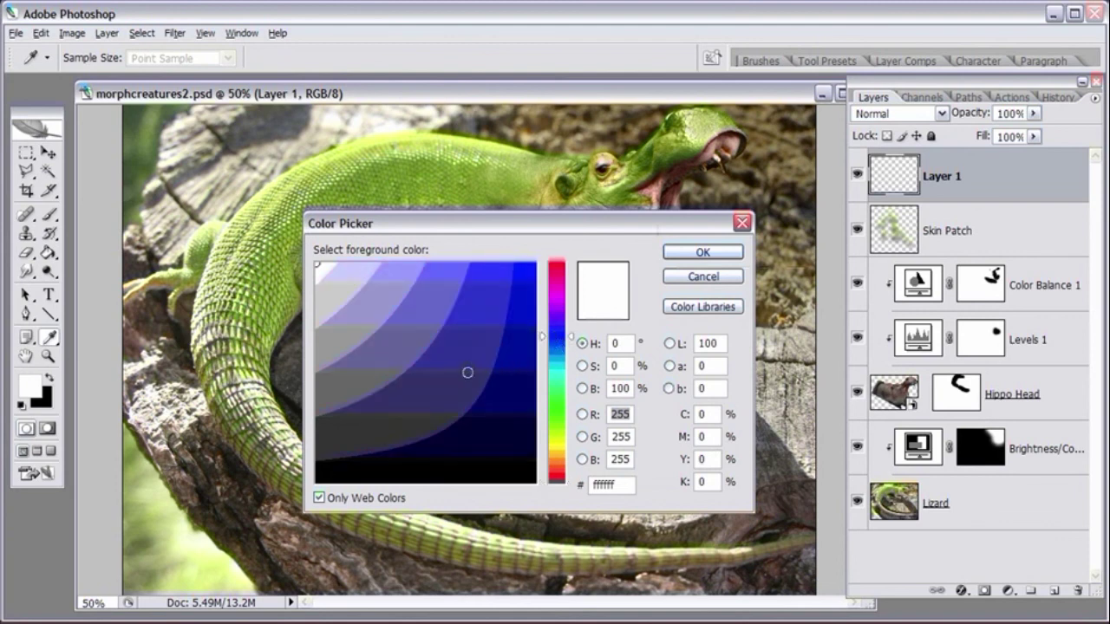
pyautogui.click(465, 373)
pyautogui.click(458, 398)
pyautogui.moveTo(457, 398)
pyautogui.mouseDown()
pyautogui.moveTo(451, 372)
pyautogui.moveTo(441, 388)
pyautogui.moveTo(411, 376)
pyautogui.moveTo(443, 367)
pyautogui.moveTo(431, 381)
pyautogui.mouseUp()
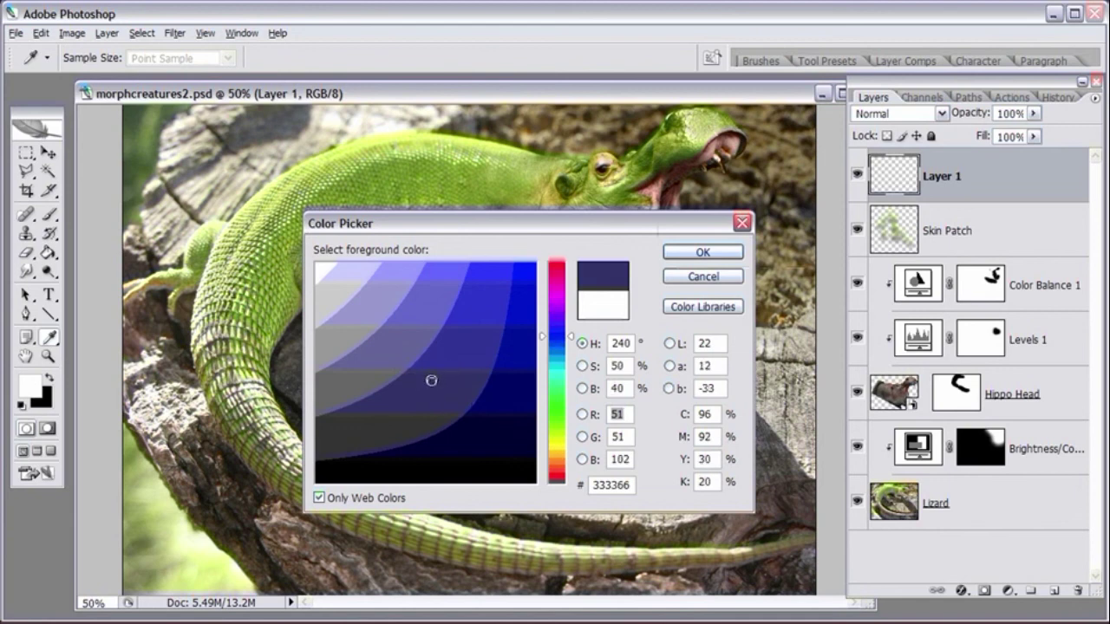
pyautogui.moveTo(507, 222); pyautogui.dragTo(463, 253)
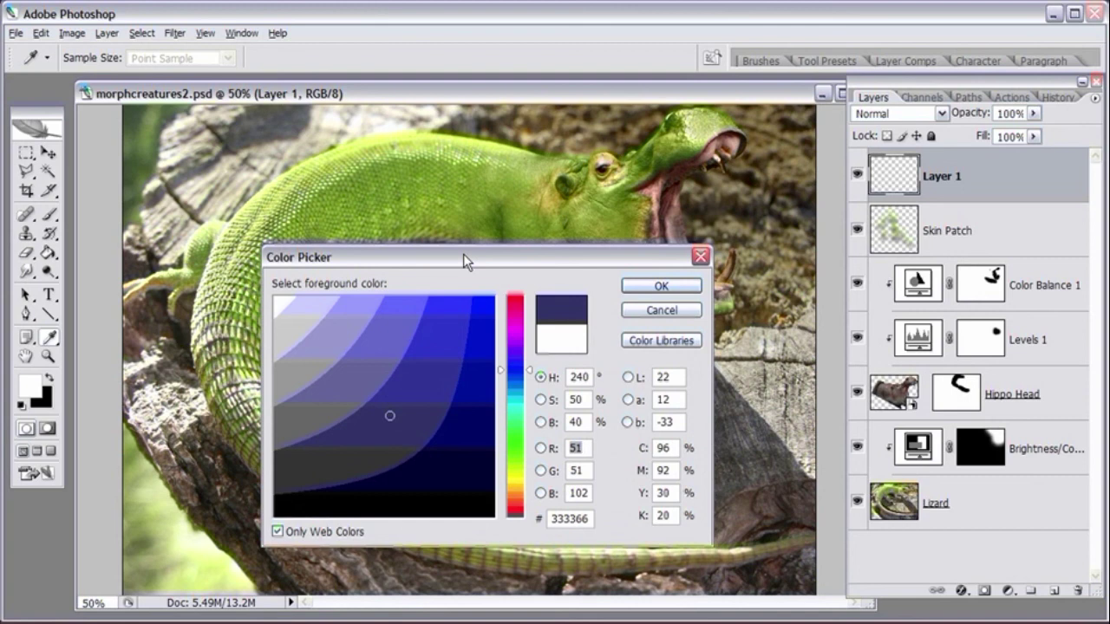
pyautogui.moveTo(455, 265); pyautogui.dragTo(455, 267)
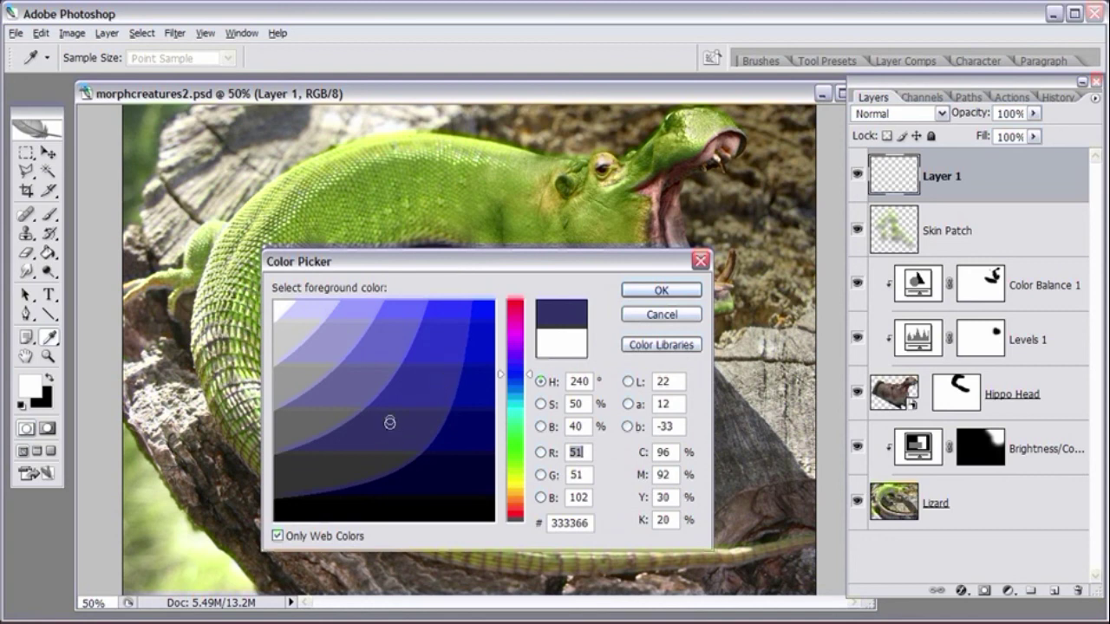
# Step: Switch the web-only color restriction off and back on, and accept 333366 as the foreground color
pyautogui.click(277, 536)
pyautogui.click(278, 537)
pyautogui.click(278, 537)
pyautogui.click(385, 429)
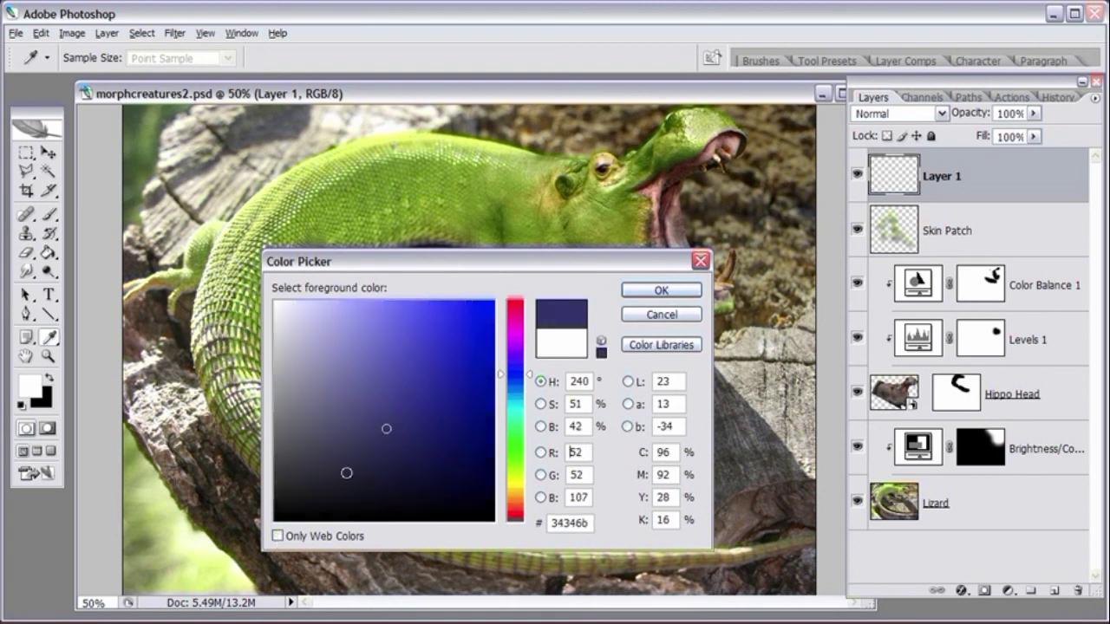
pyautogui.click(277, 536)
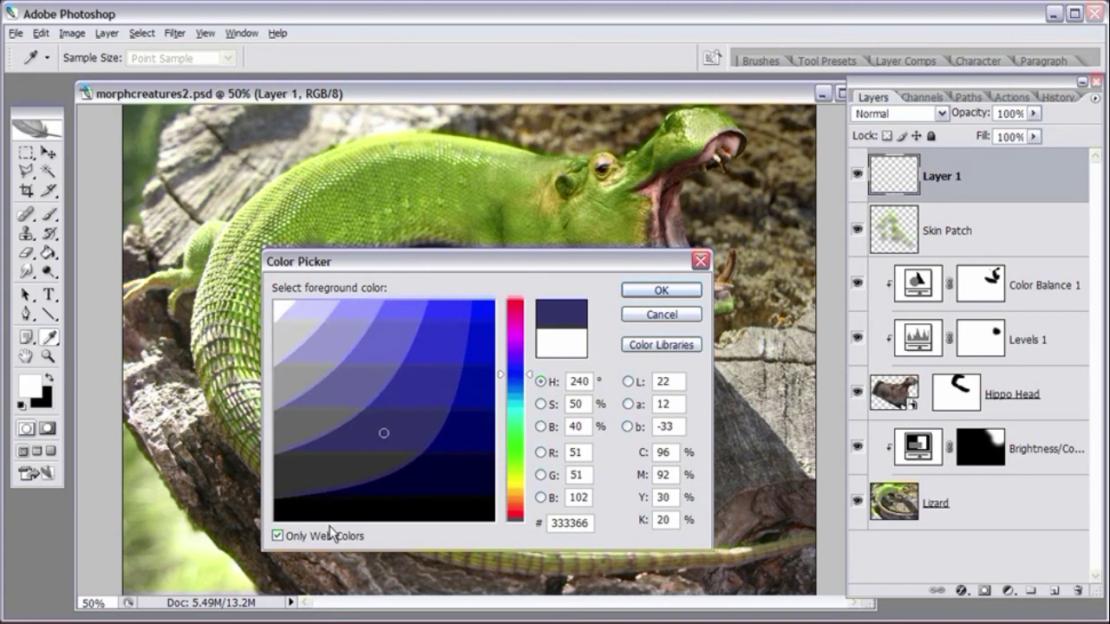
pyautogui.press('Tab')
pyautogui.click(662, 291)
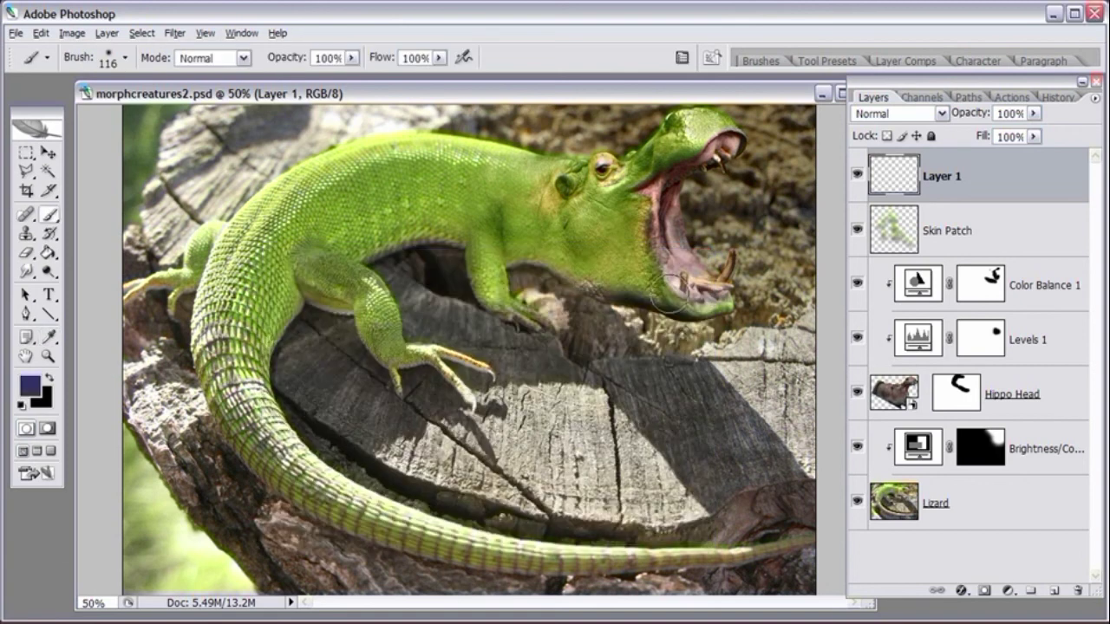
# Step: Fill Layer 1 with the dark blue foreground color and set its blend mode to Overlay
pyautogui.moveTo(50, 260); pyautogui.dragTo(95, 274)
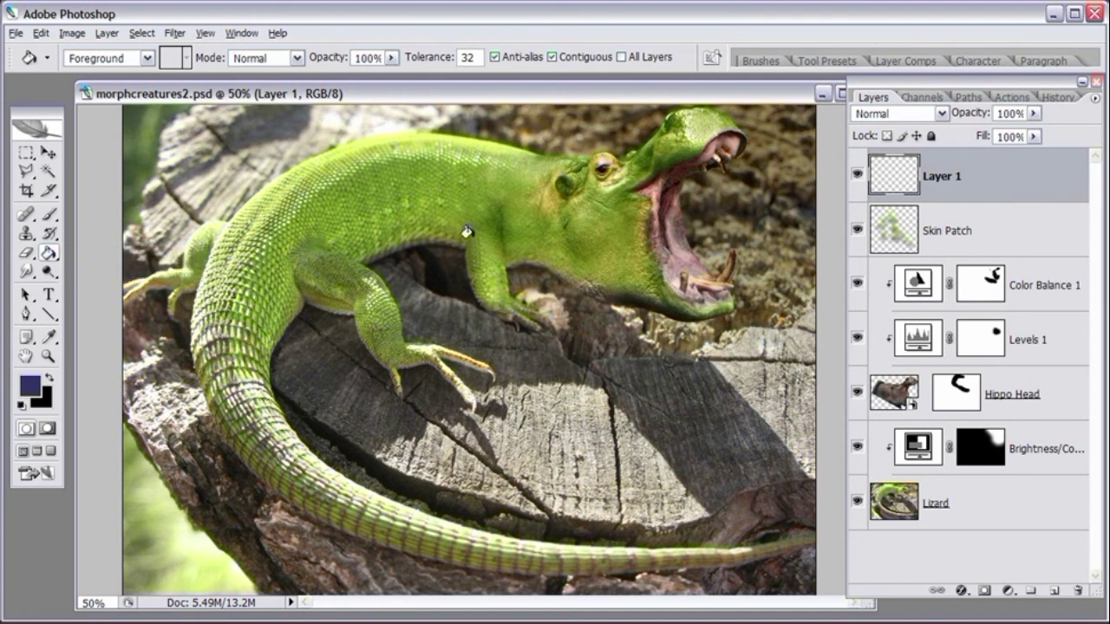
pyautogui.click(474, 243)
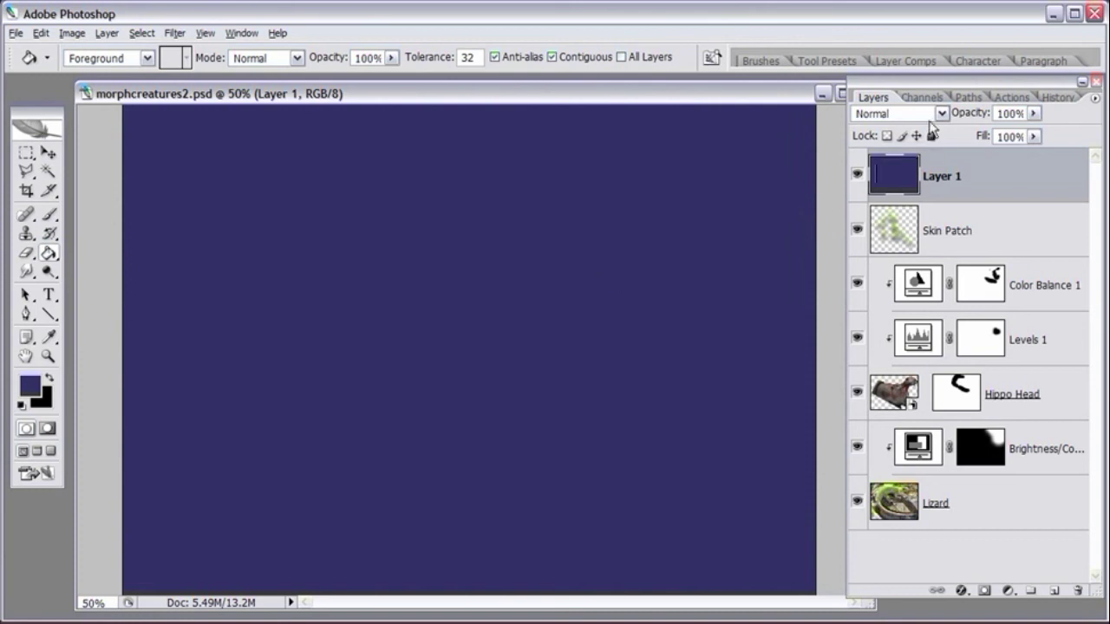
pyautogui.click(940, 114)
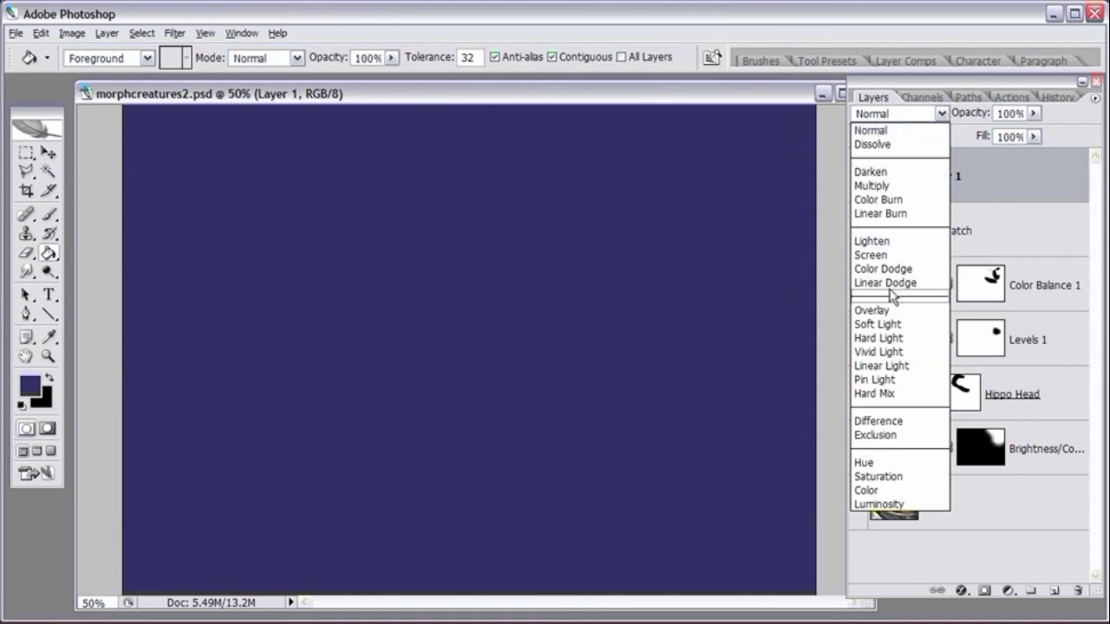
pyautogui.click(872, 310)
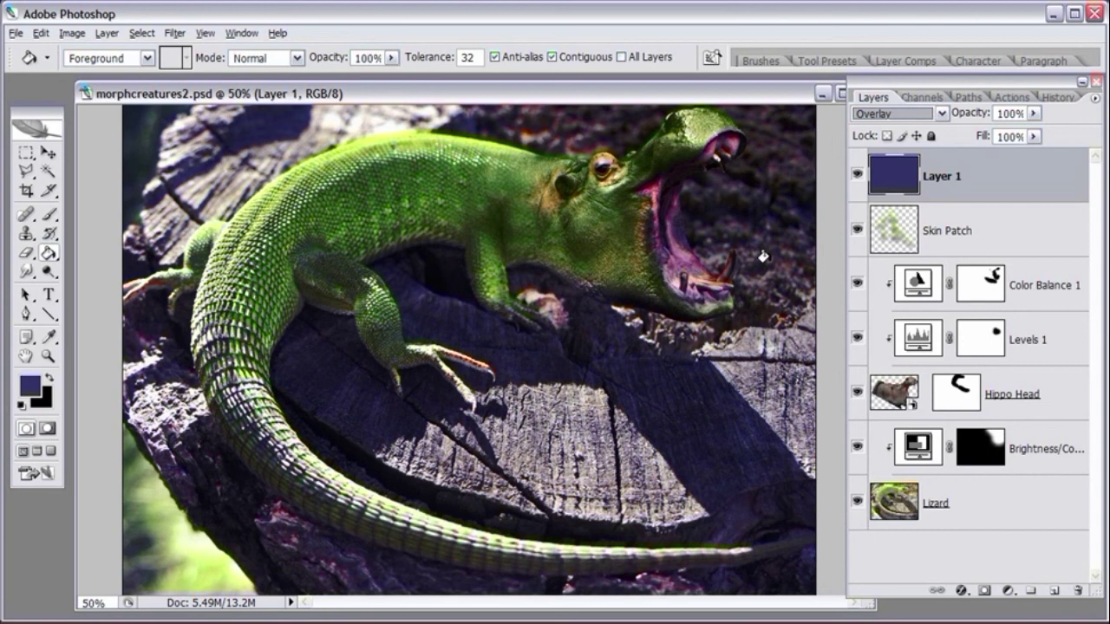
# Step: Lower Layer 1's opacity to 34%, hiding and showing the layer to compare its effect on the image
pyautogui.click(1033, 114)
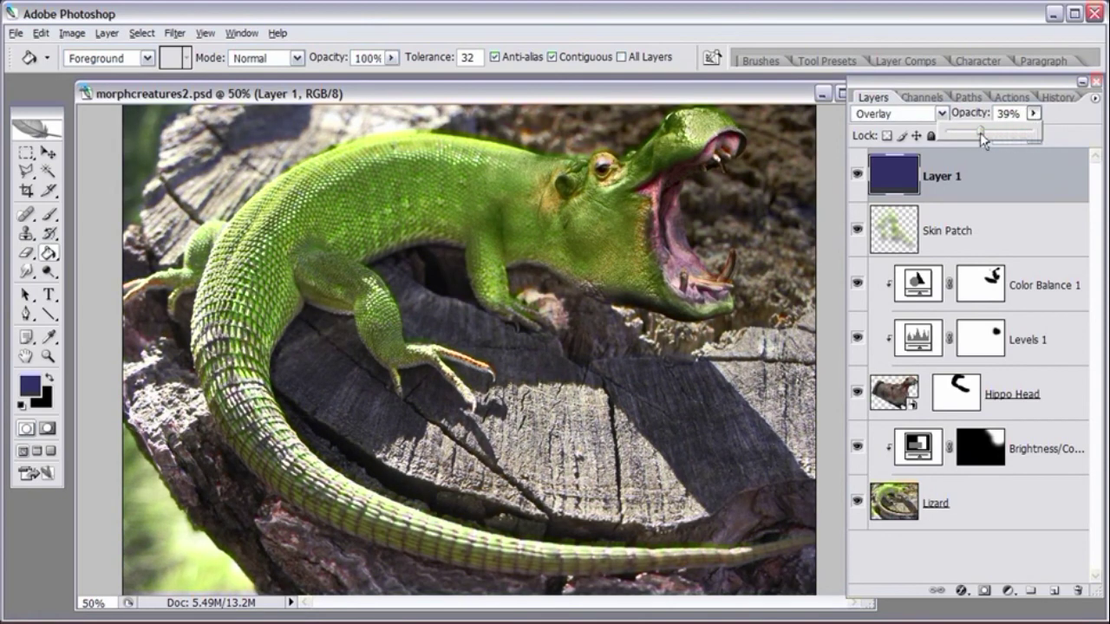
pyautogui.moveTo(980, 132); pyautogui.dragTo(985, 135)
pyautogui.click(854, 176)
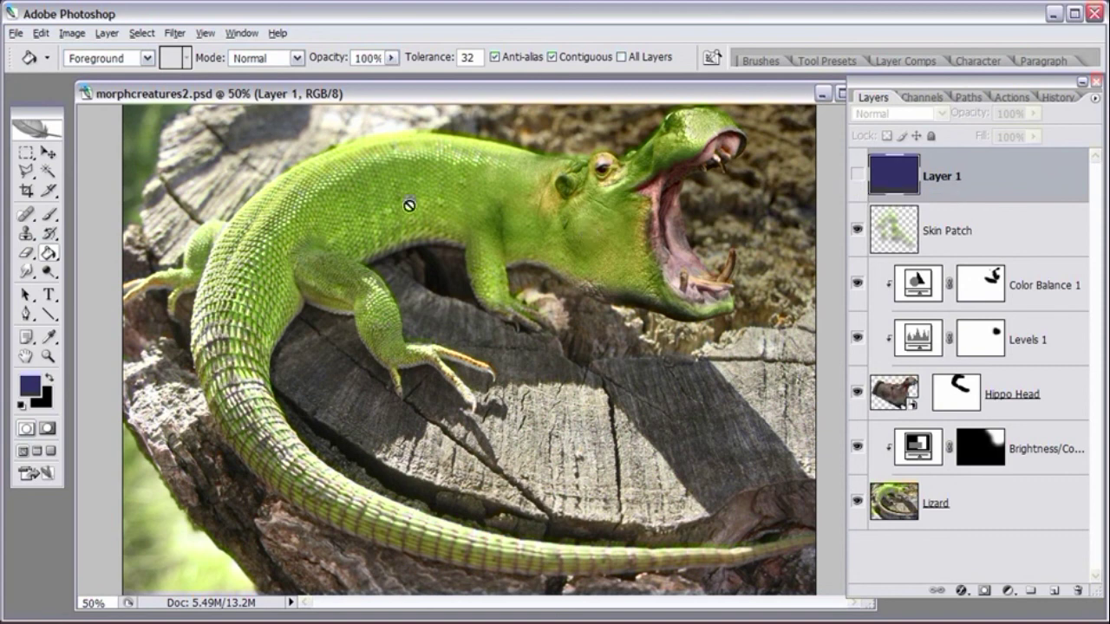
pyautogui.click(858, 182)
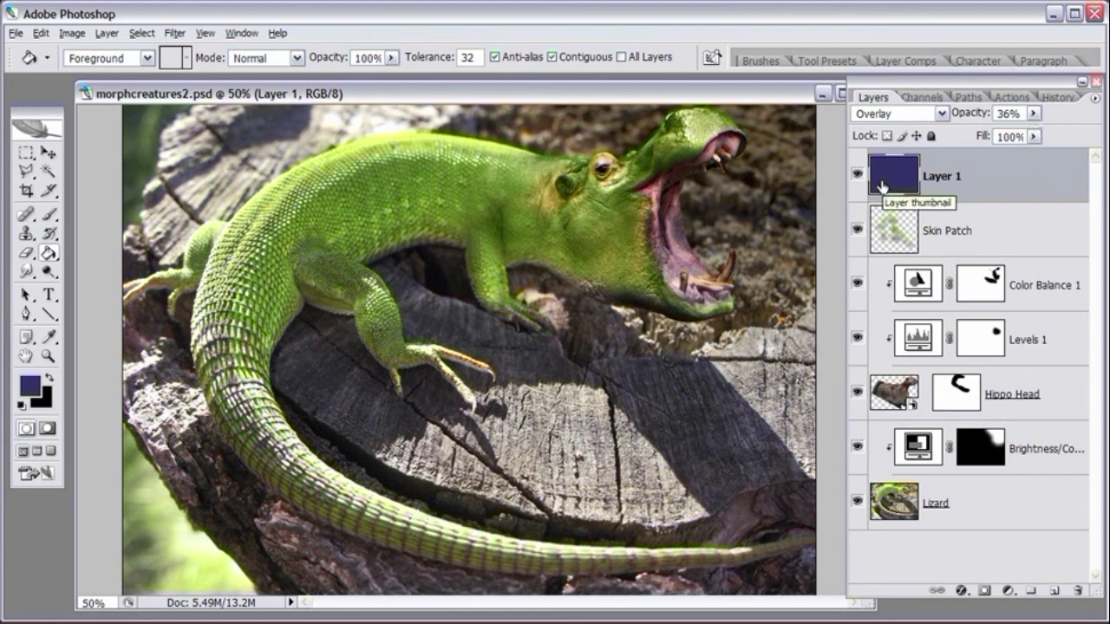
pyautogui.click(1033, 136)
pyautogui.moveTo(1035, 130)
pyautogui.mouseDown()
pyautogui.moveTo(1046, 130)
pyautogui.moveTo(1029, 130)
pyautogui.mouseUp()
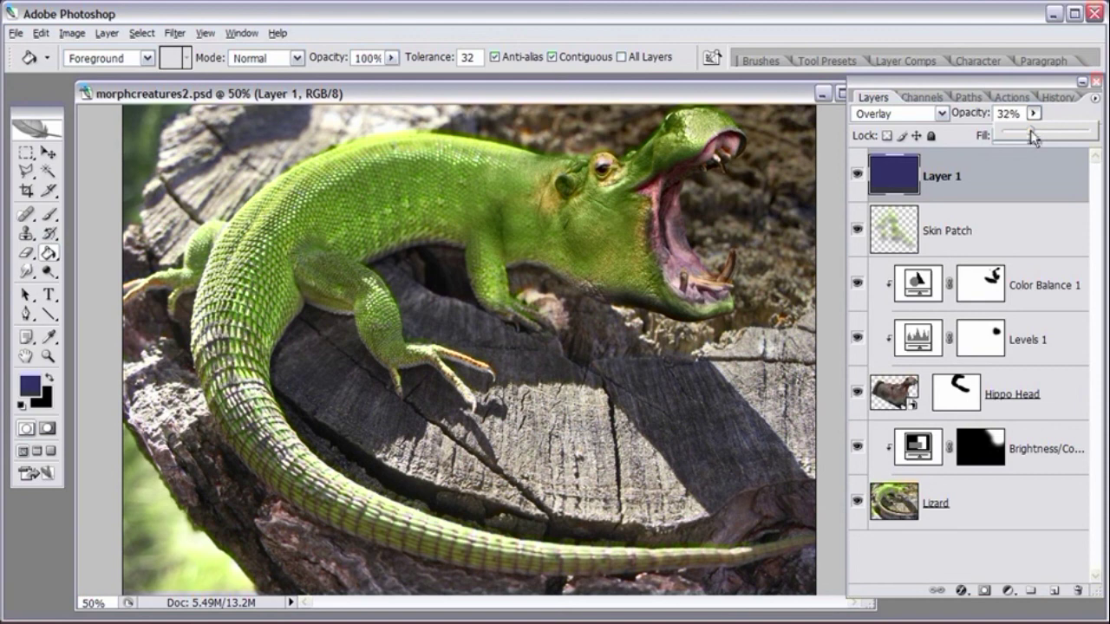
pyautogui.moveTo(1030, 131); pyautogui.dragTo(1033, 130)
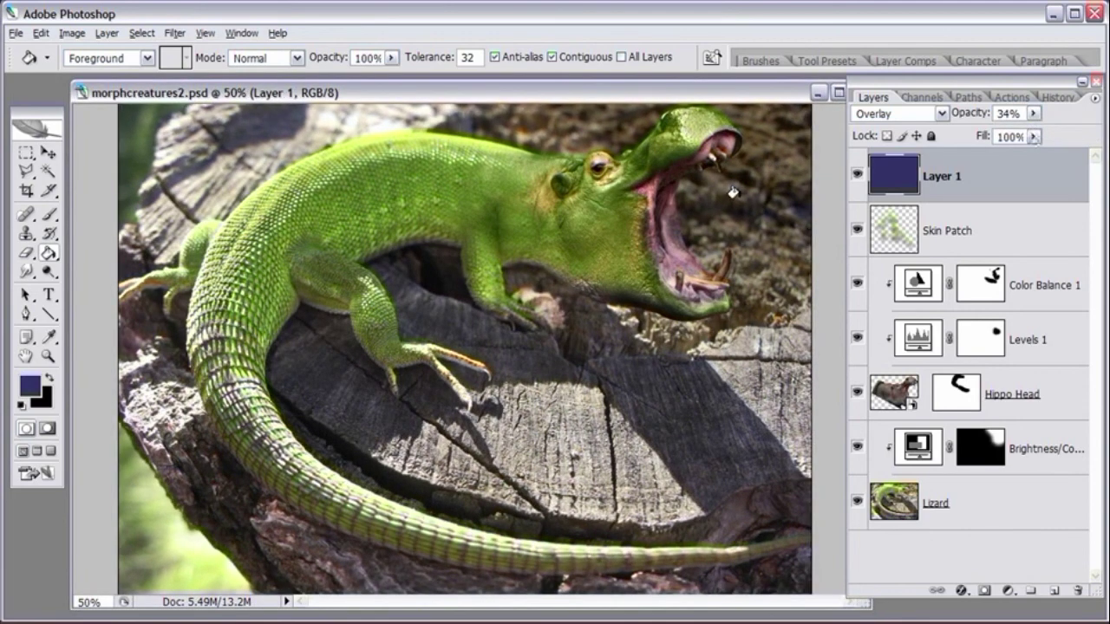